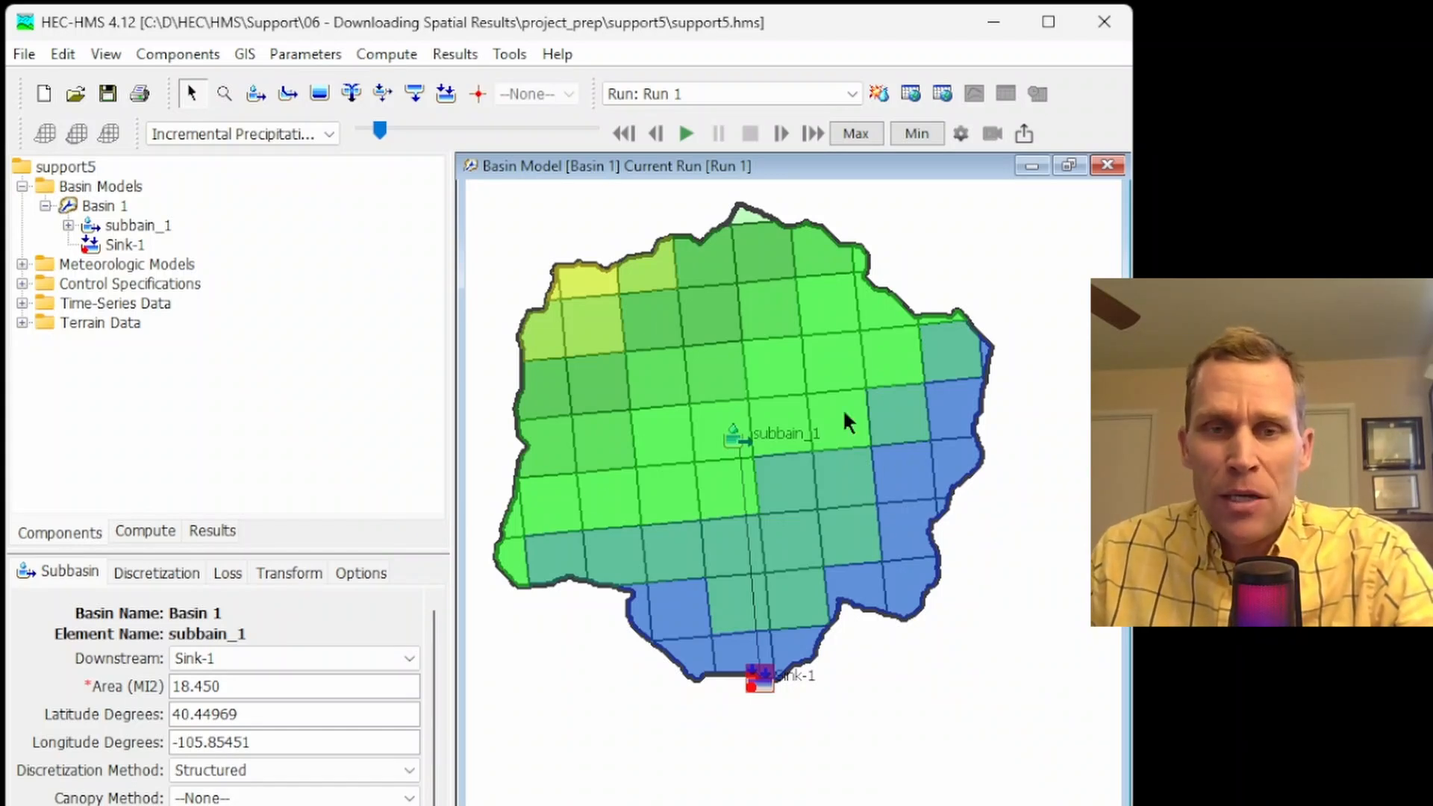
# Advance the incremental precipitation results for Run 1 to 19:00 July 01, 2022, and examine the grid cells across the subbasin
pyautogui.click(784, 134)
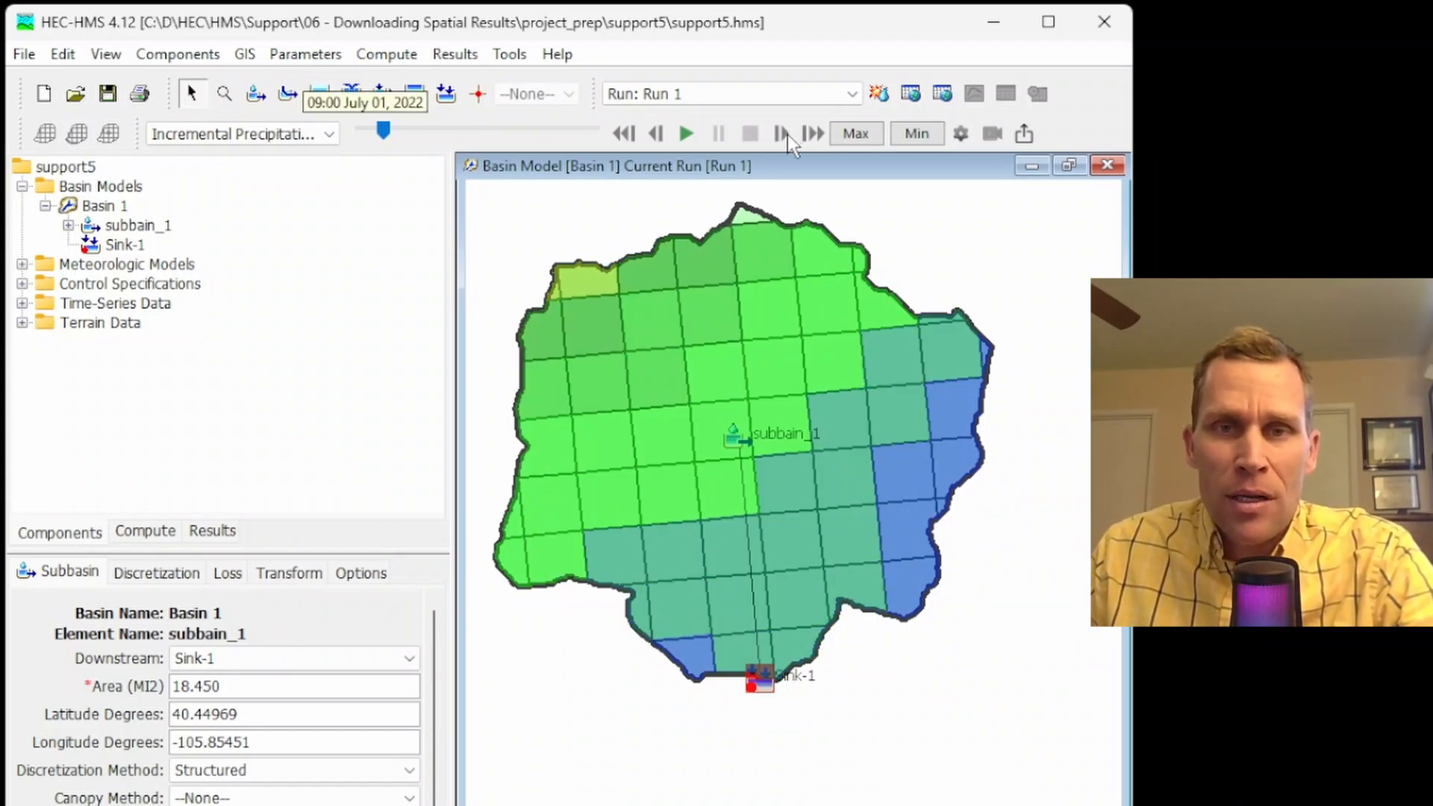
pyautogui.click(787, 136)
pyautogui.click(787, 135)
pyautogui.doubleClick(786, 136)
pyautogui.click(787, 136)
pyautogui.doubleClick(787, 136)
pyautogui.click(787, 136)
pyautogui.click(787, 136)
pyautogui.click(786, 136)
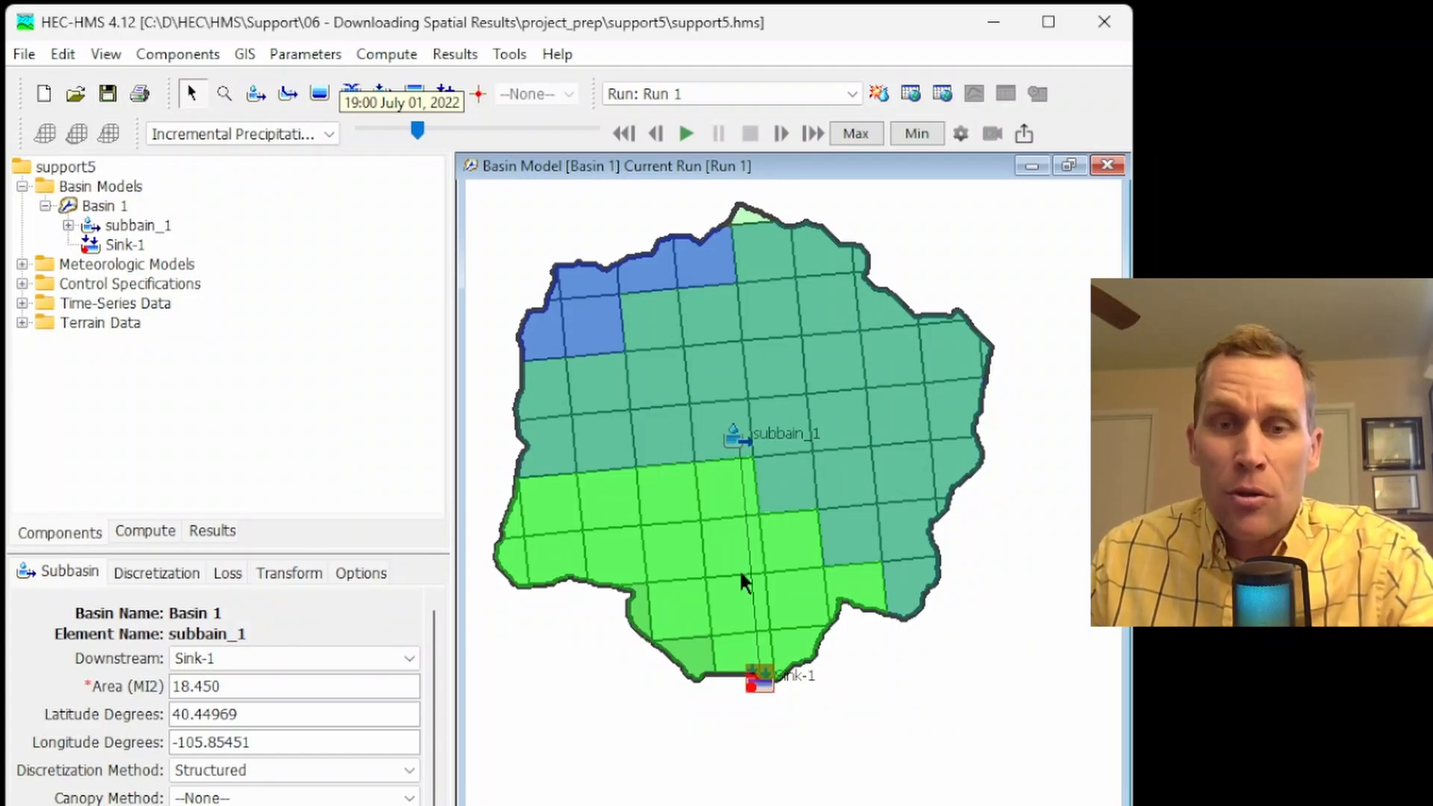
pyautogui.moveTo(842, 352)
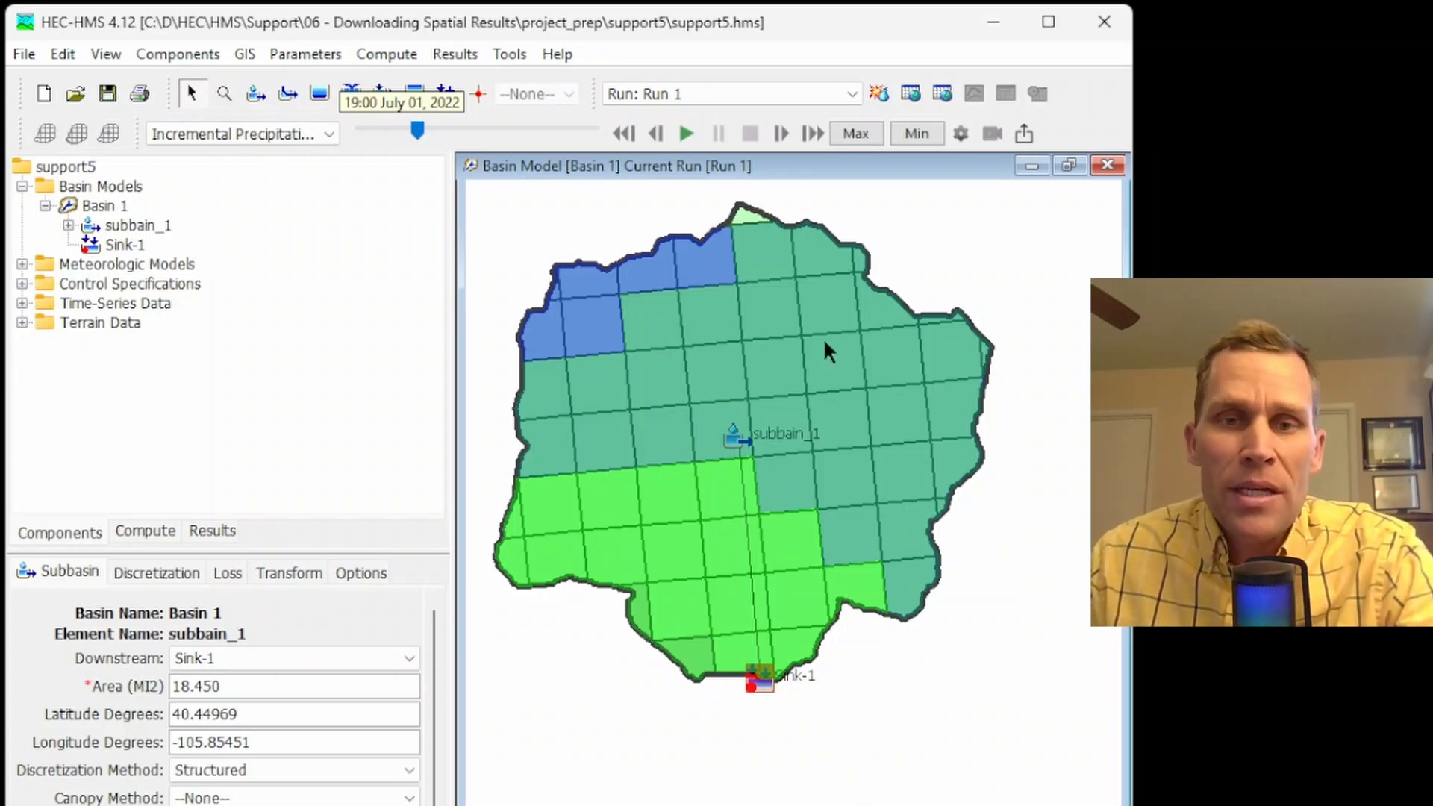
pyautogui.moveTo(640, 554)
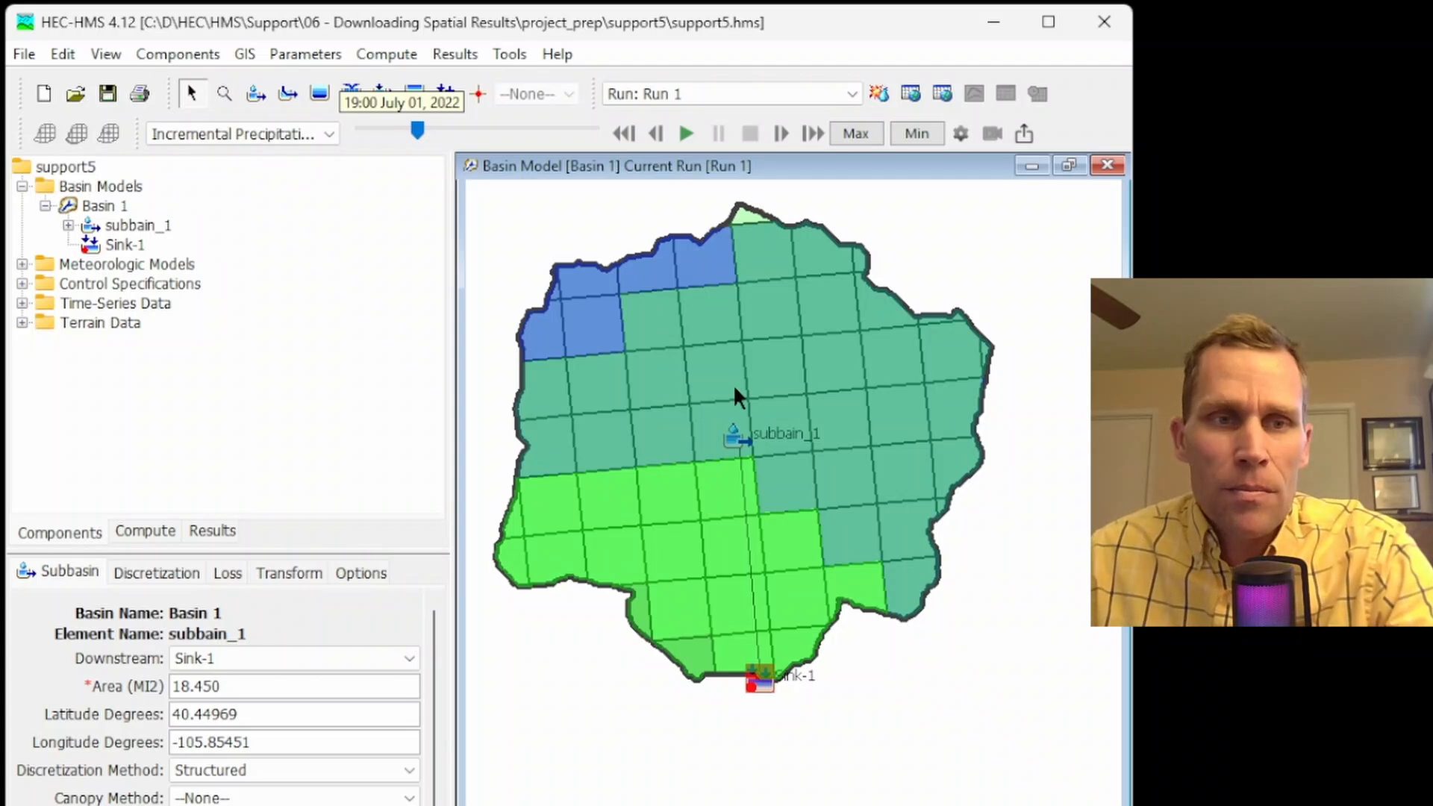
pyautogui.moveTo(736, 388)
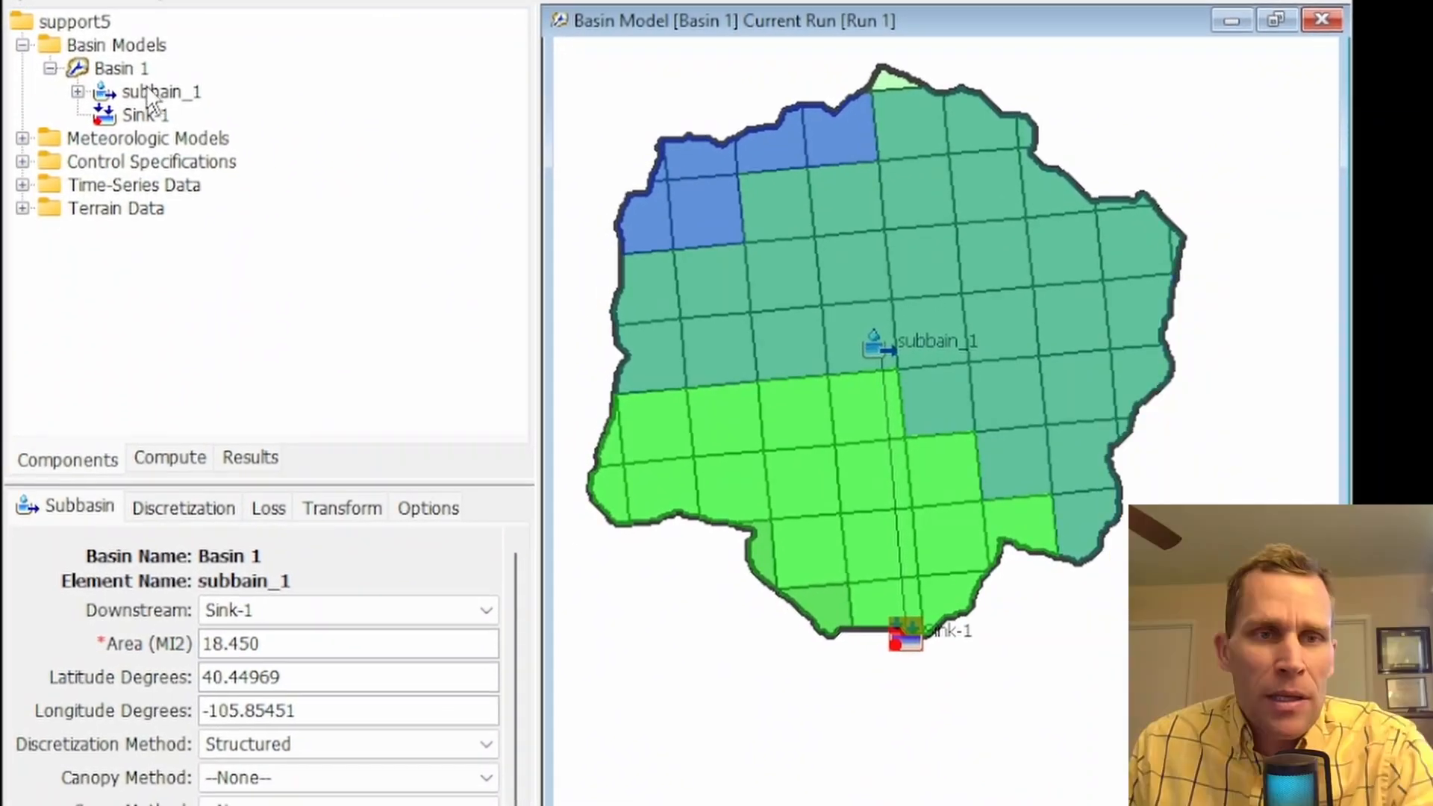
# Review the methods assigned to subbain_1, including its transform and loss parameters
pyautogui.click(152, 91)
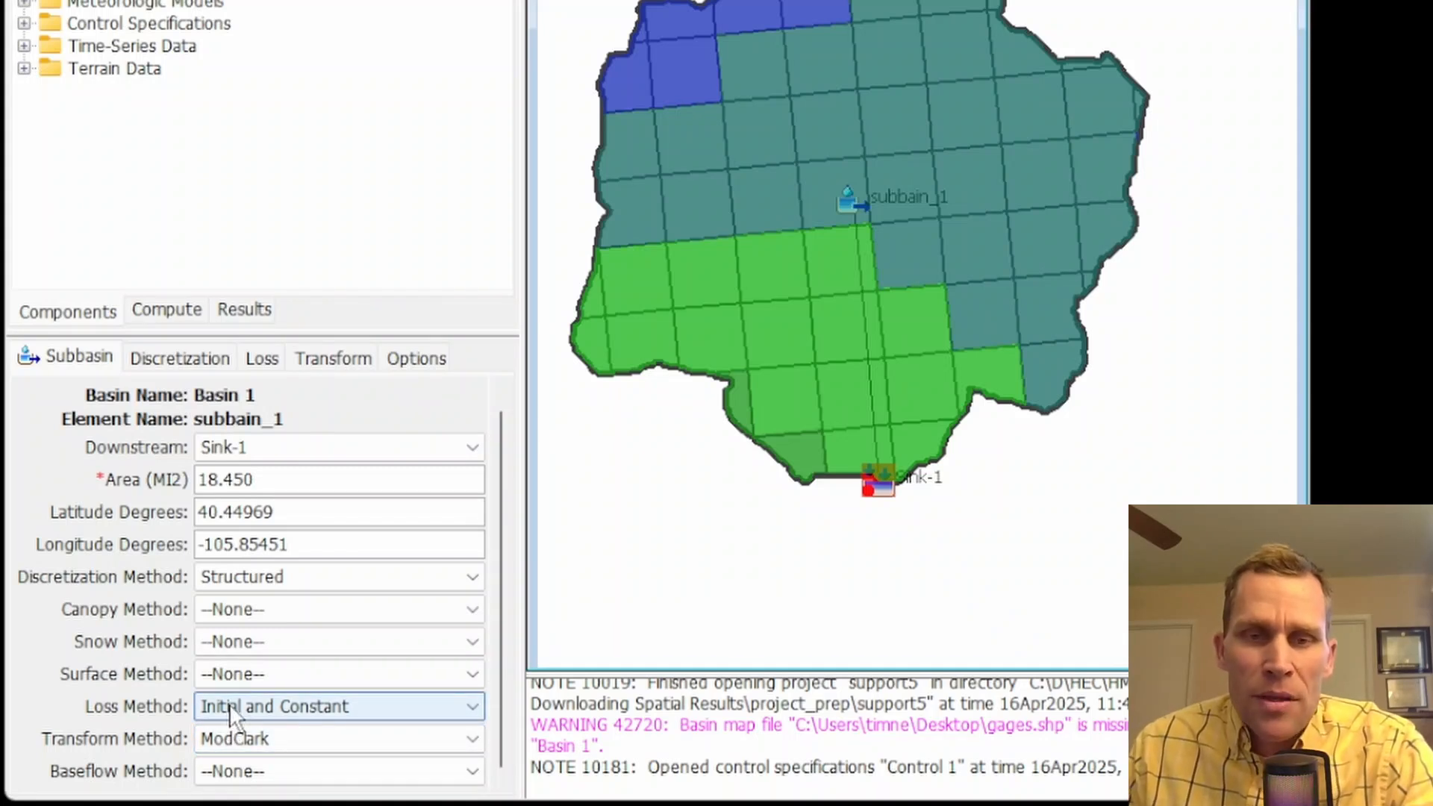
pyautogui.click(335, 360)
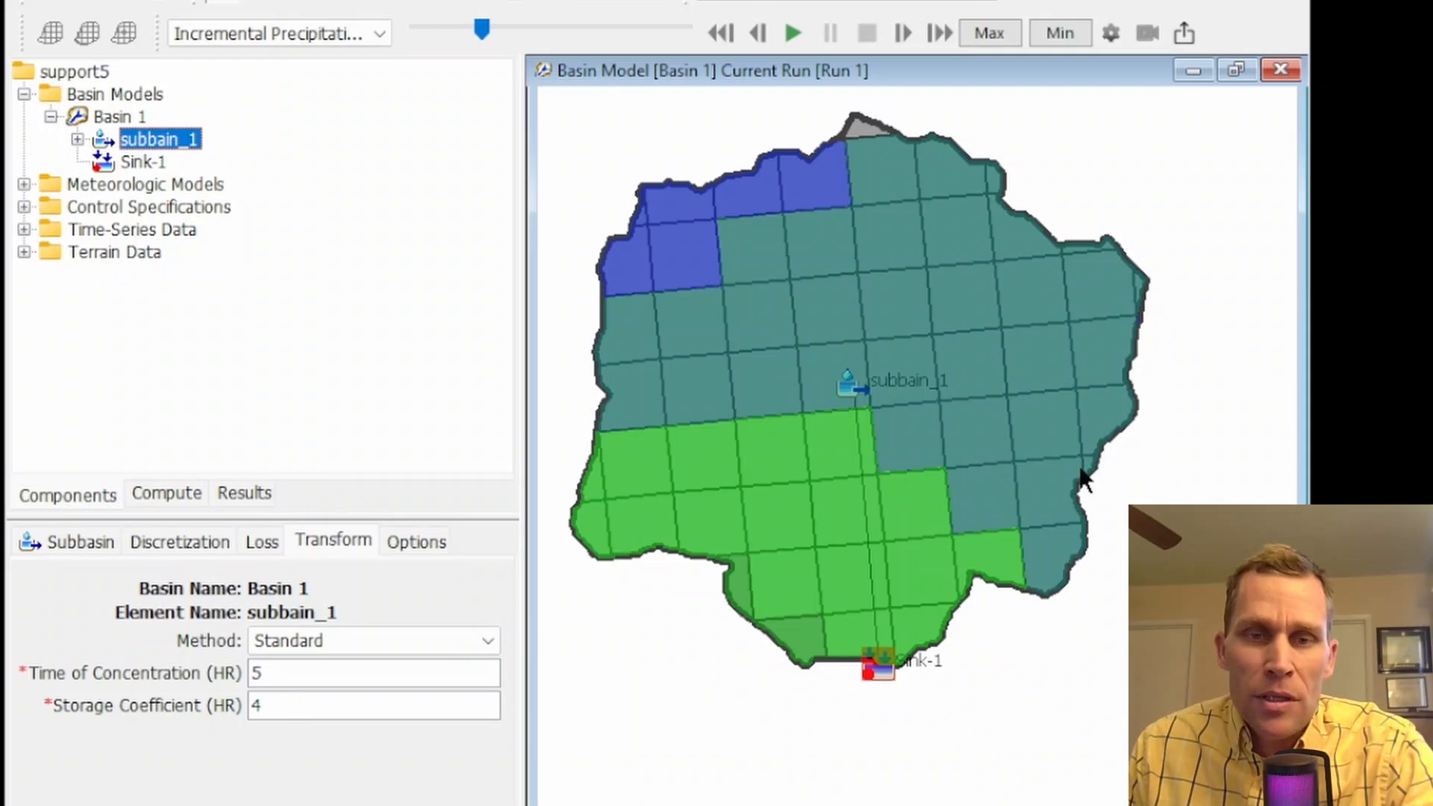
pyautogui.click(261, 551)
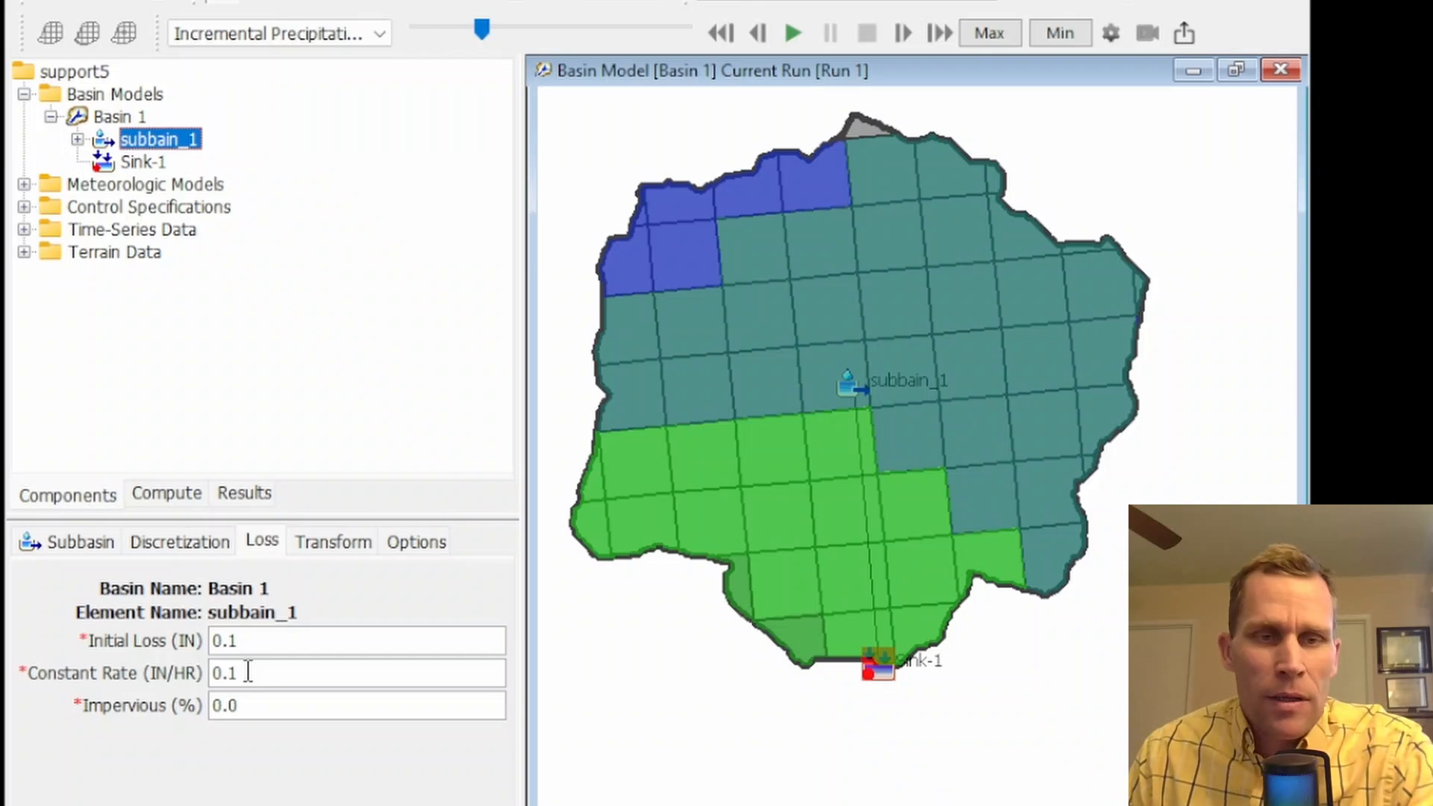
# Review the Met2 meteorologic model and the gages used by its interpolated precipitation method
pyautogui.click(152, 187)
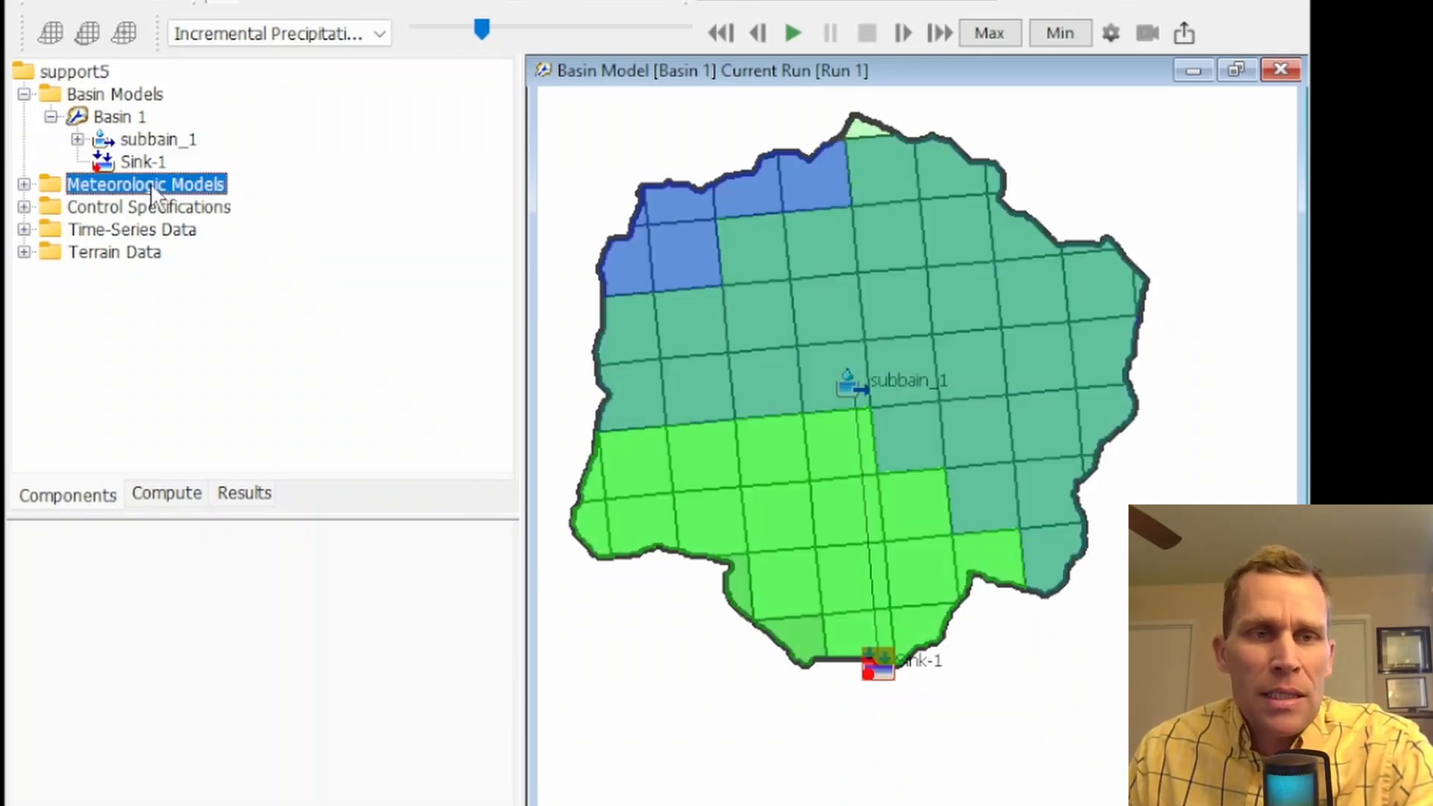
pyautogui.click(24, 184)
pyautogui.click(112, 207)
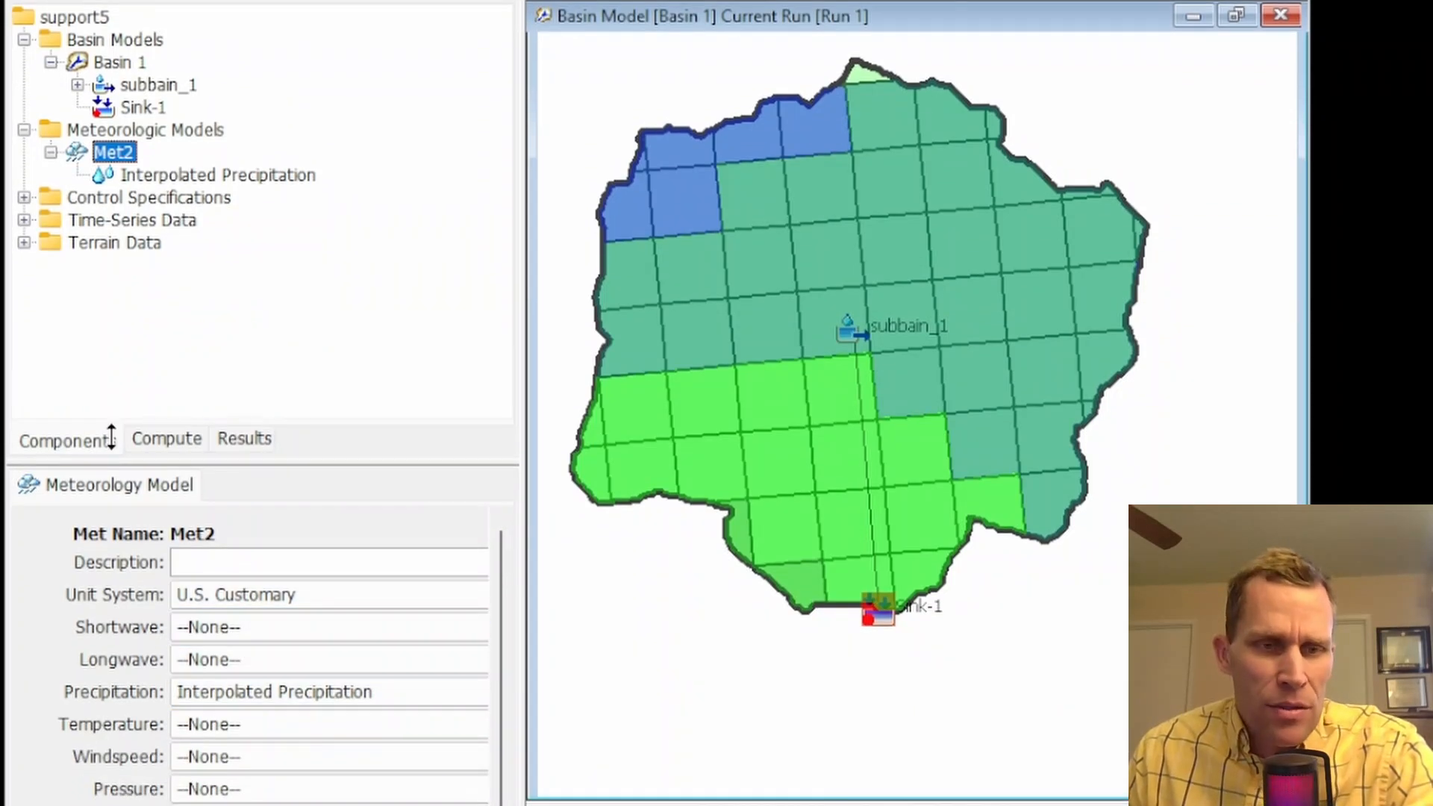
pyautogui.click(163, 176)
pyautogui.click(109, 664)
pyautogui.click(127, 698)
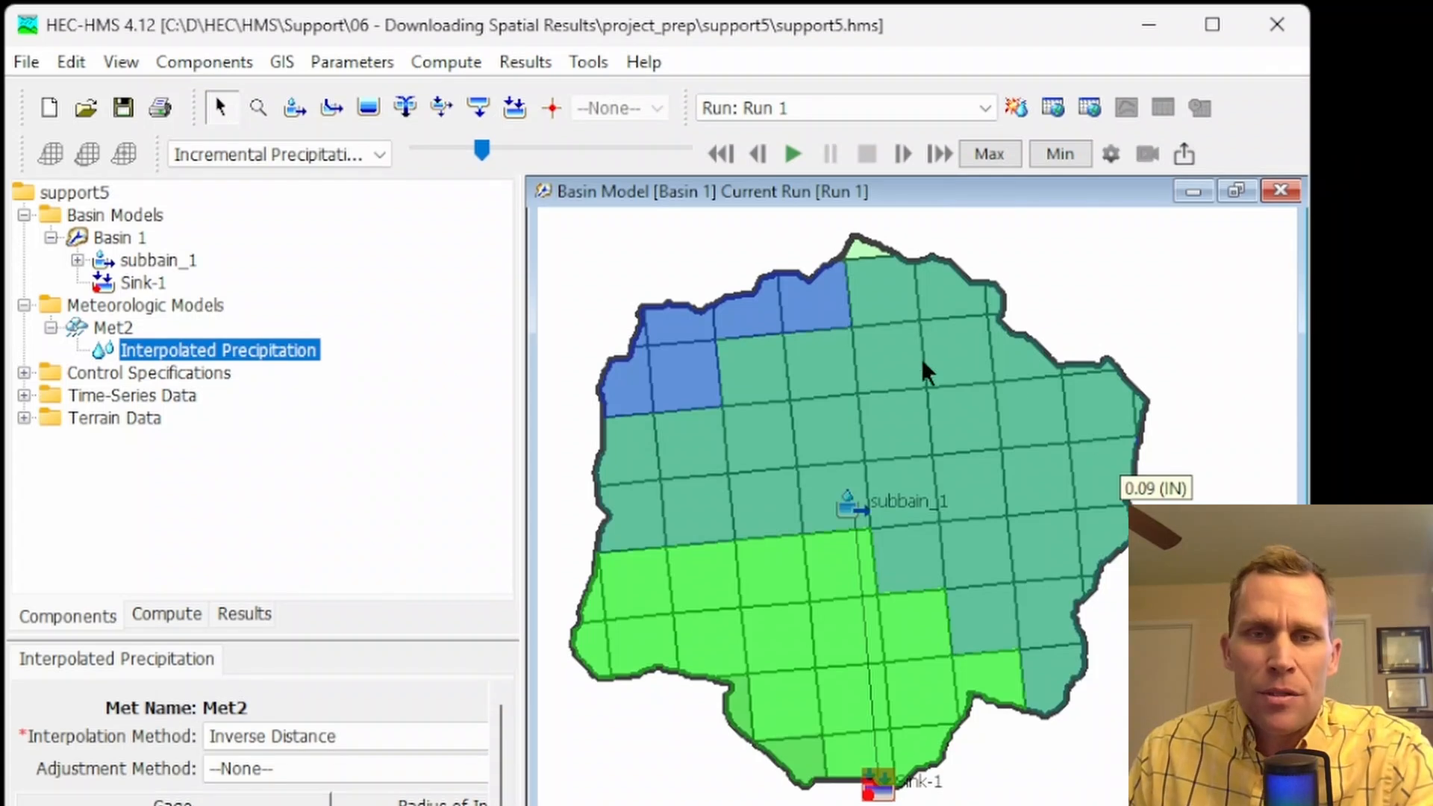
# Rewind the spatial results to 01:00 July 01, 2022, and plot the GAGE_A, GAGE_B and GAGE_C records of precip_data.dss in HEC-DSSVue
pyautogui.moveTo(481, 149); pyautogui.dragTo(407, 150)
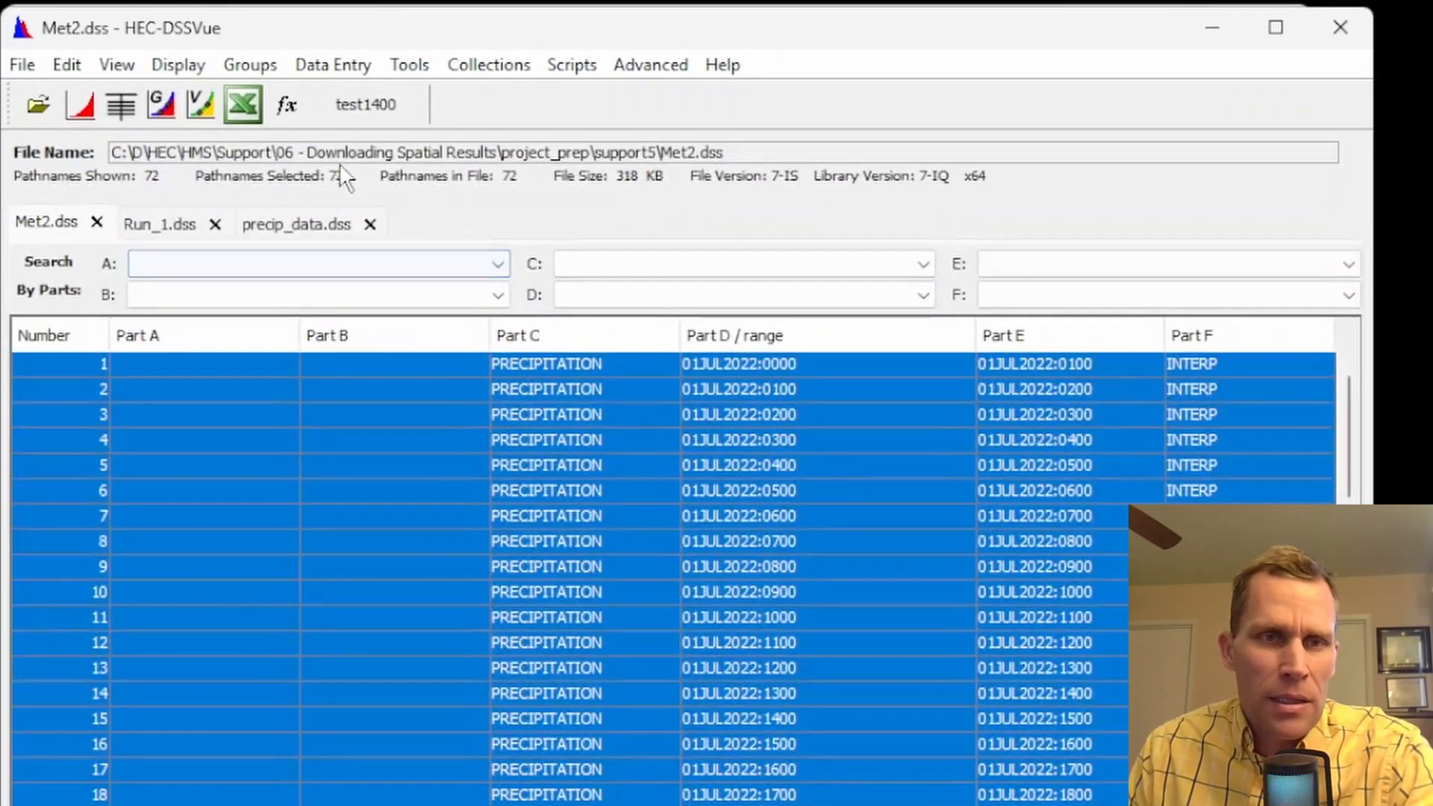
pyautogui.click(278, 228)
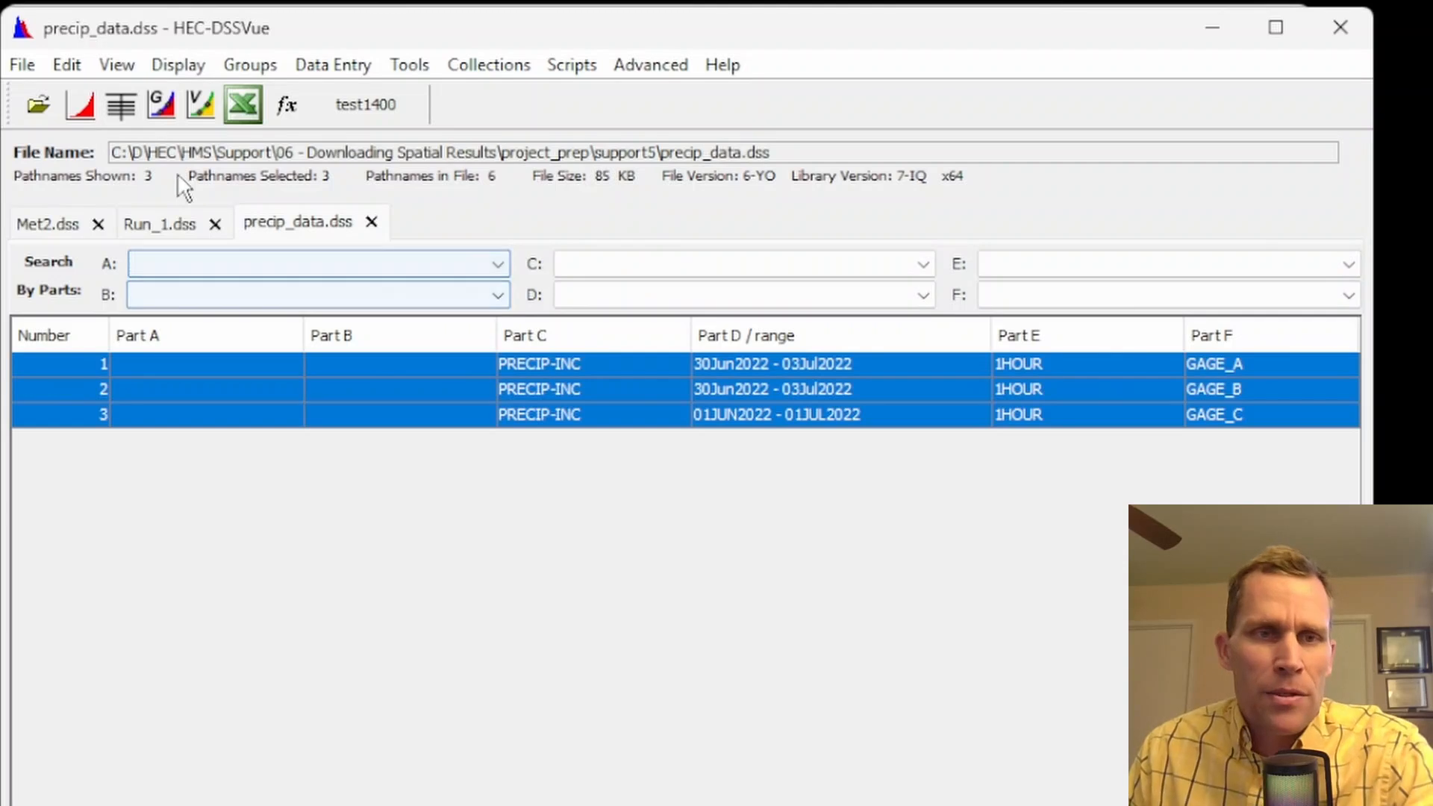
pyautogui.click(81, 103)
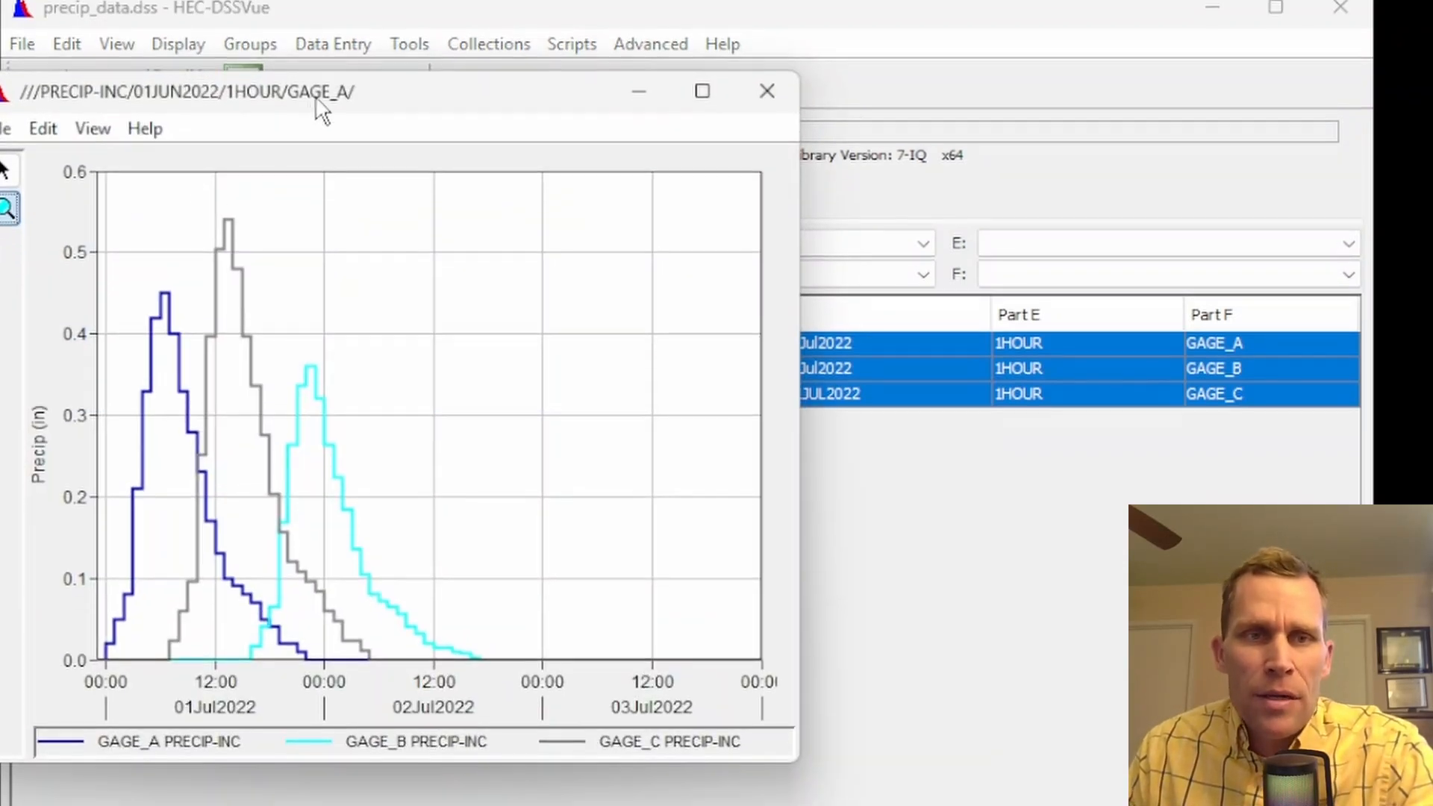
pyautogui.moveTo(318, 117); pyautogui.dragTo(527, 157)
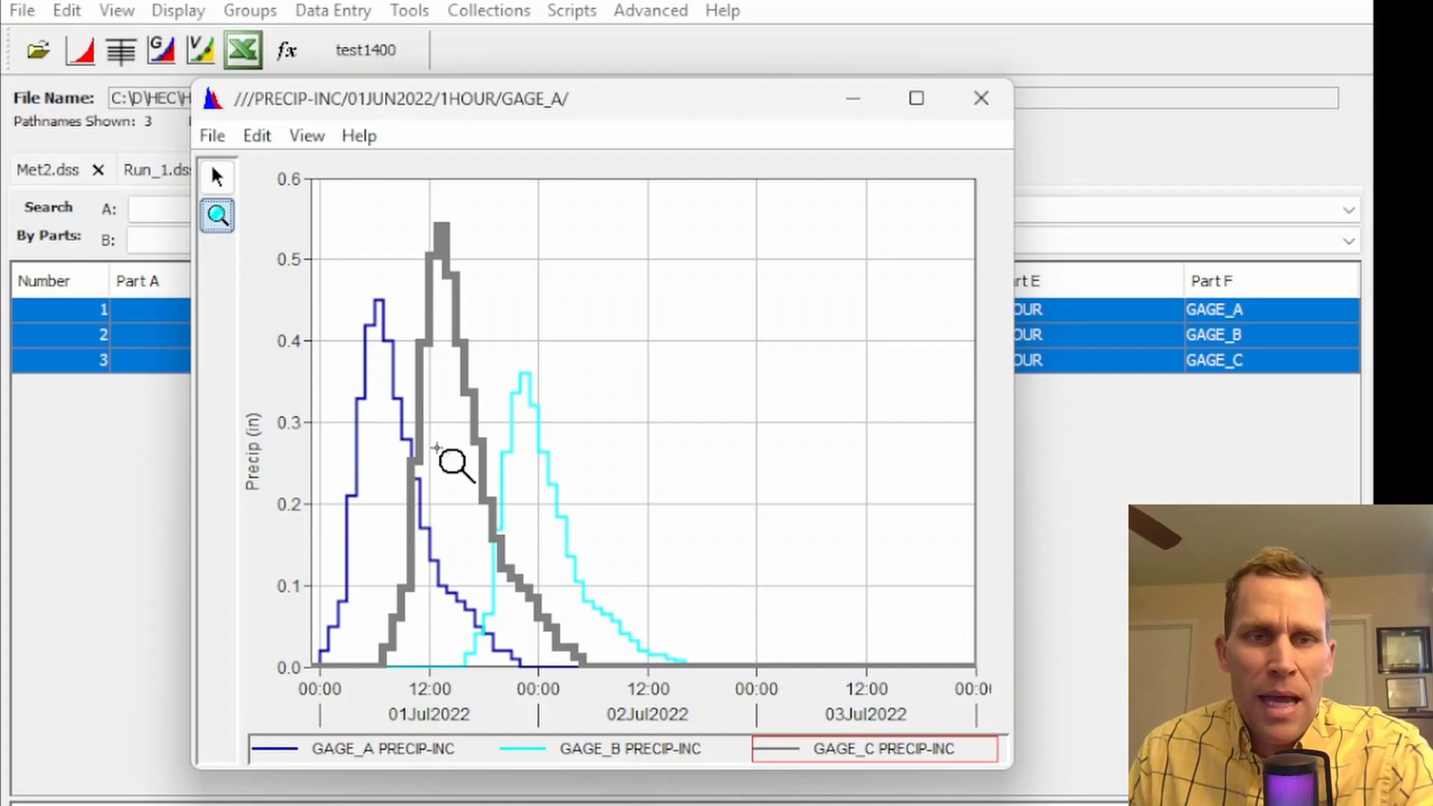
pyautogui.click(853, 99)
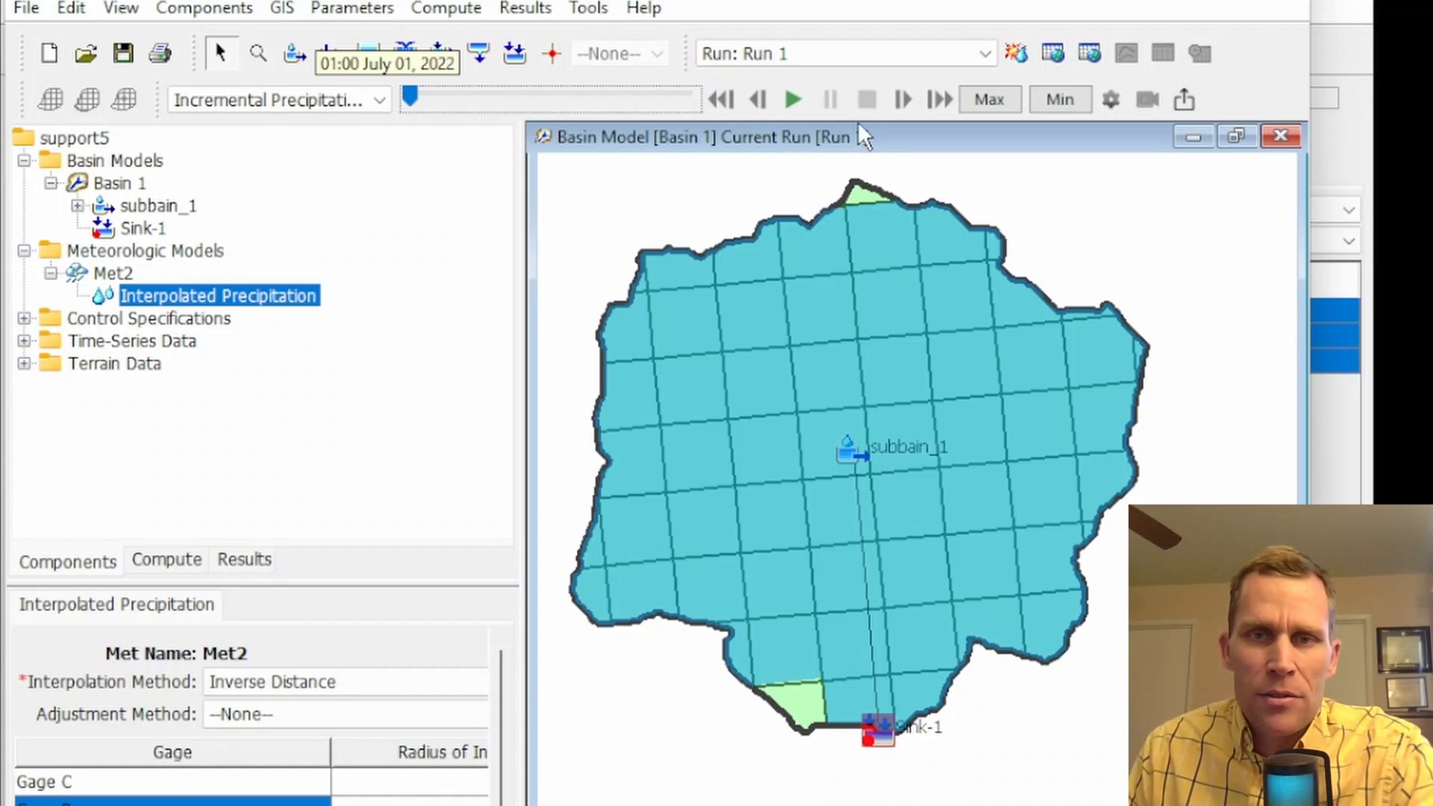
# Step the incremental precipitation grid forward to 23:00 July 01, 2022, following how the rainfall moves across the subbasin
pyautogui.click(903, 101)
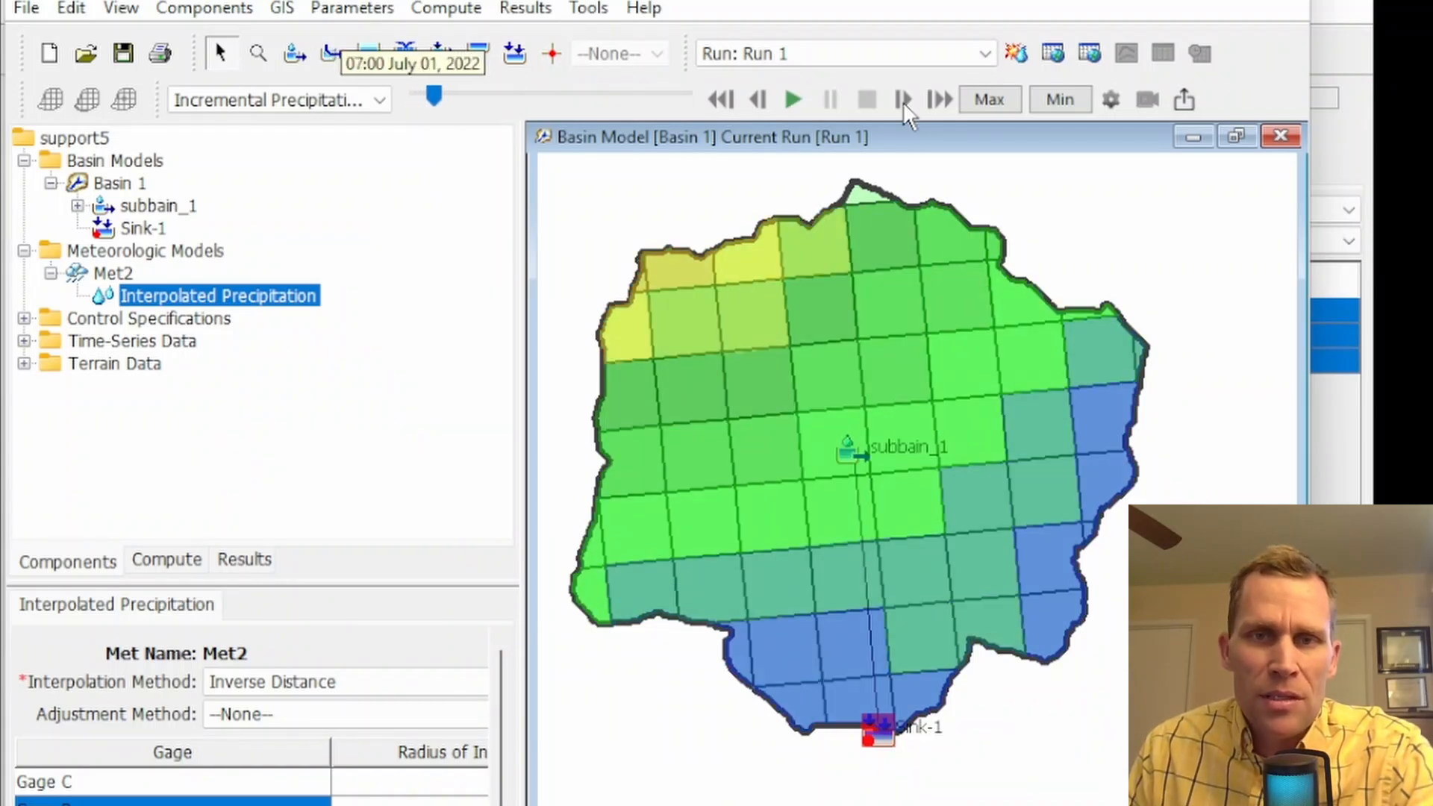
pyautogui.click(904, 100)
pyautogui.click(904, 101)
pyautogui.click(903, 101)
pyautogui.click(904, 101)
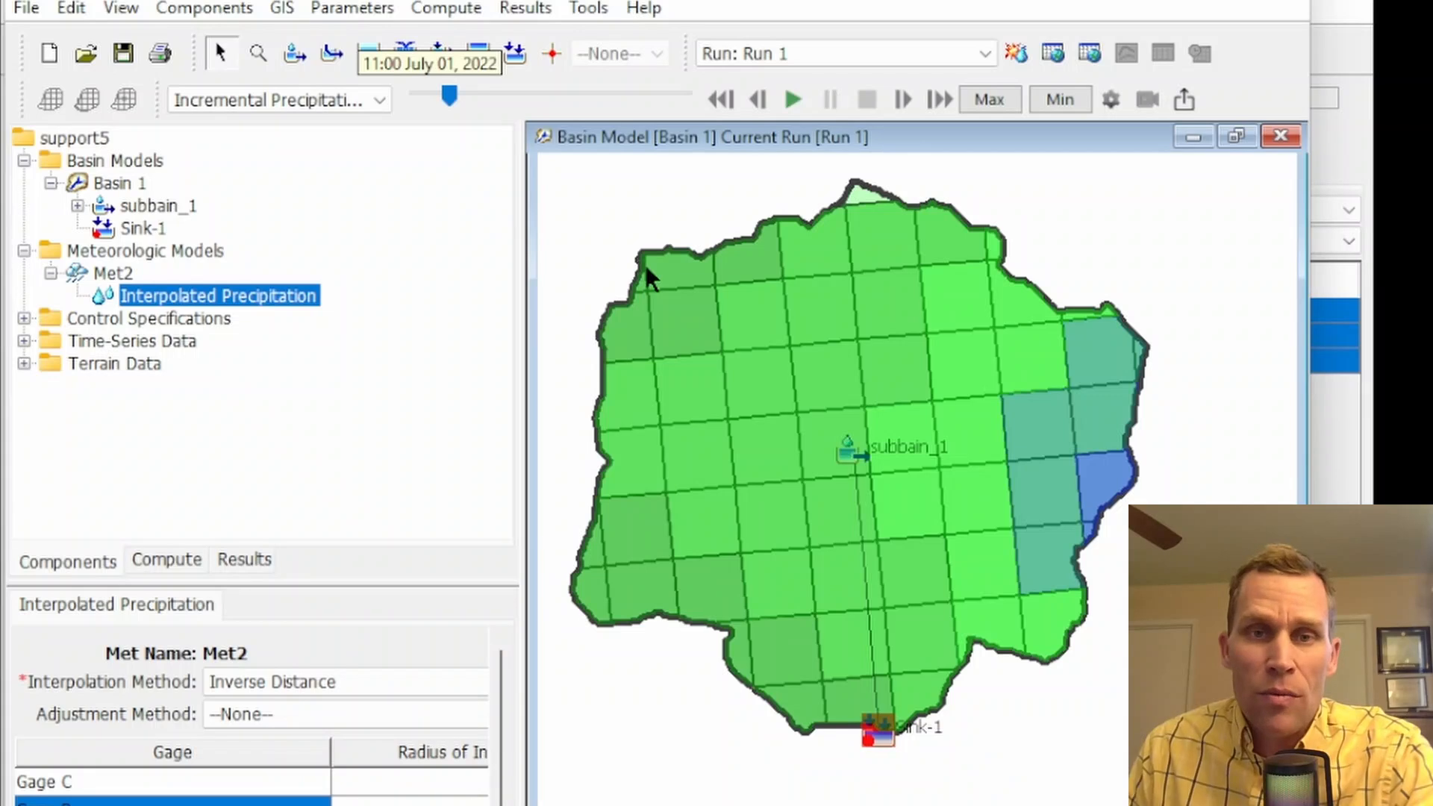
pyautogui.click(903, 100)
pyautogui.click(903, 100)
pyautogui.click(904, 100)
pyautogui.click(904, 100)
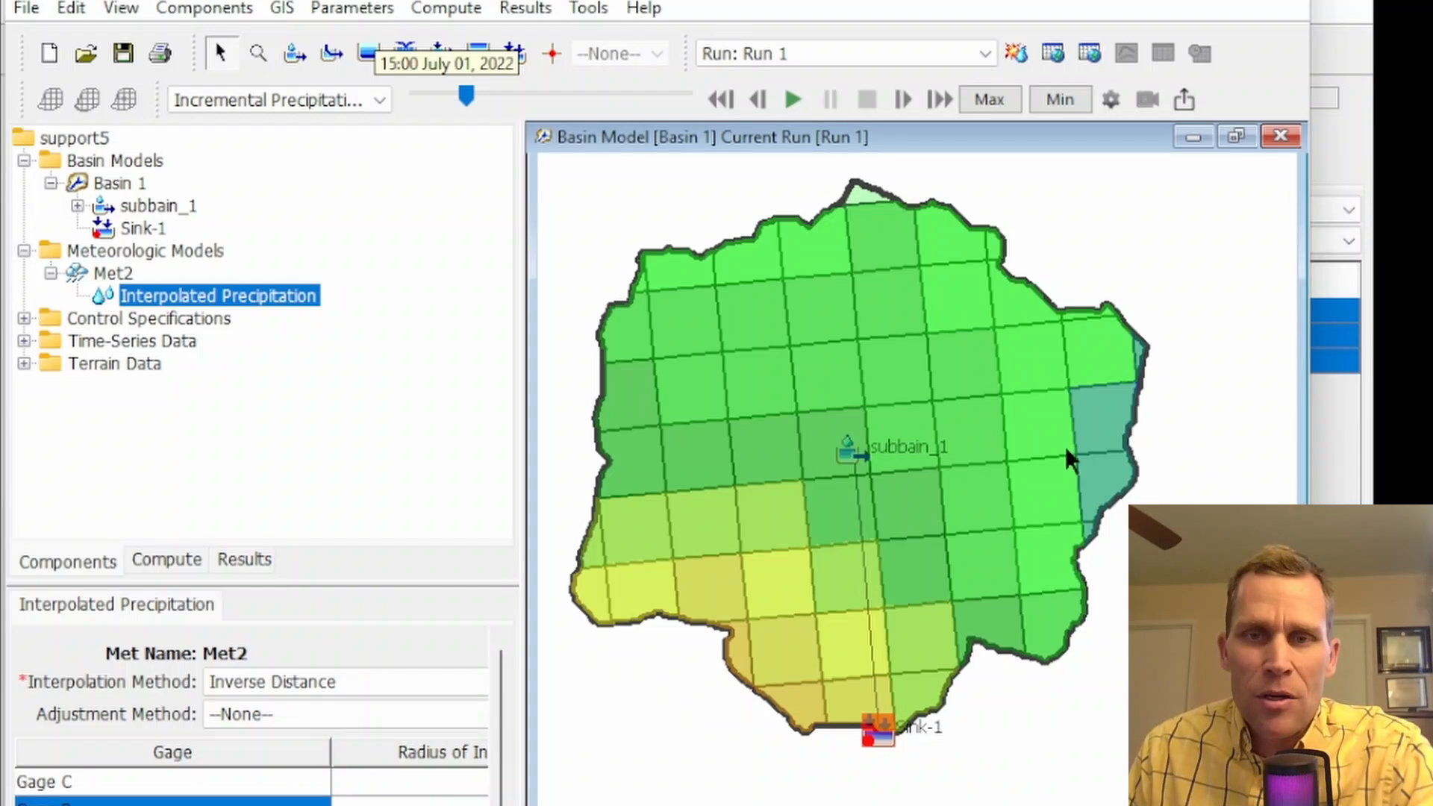
pyautogui.click(904, 100)
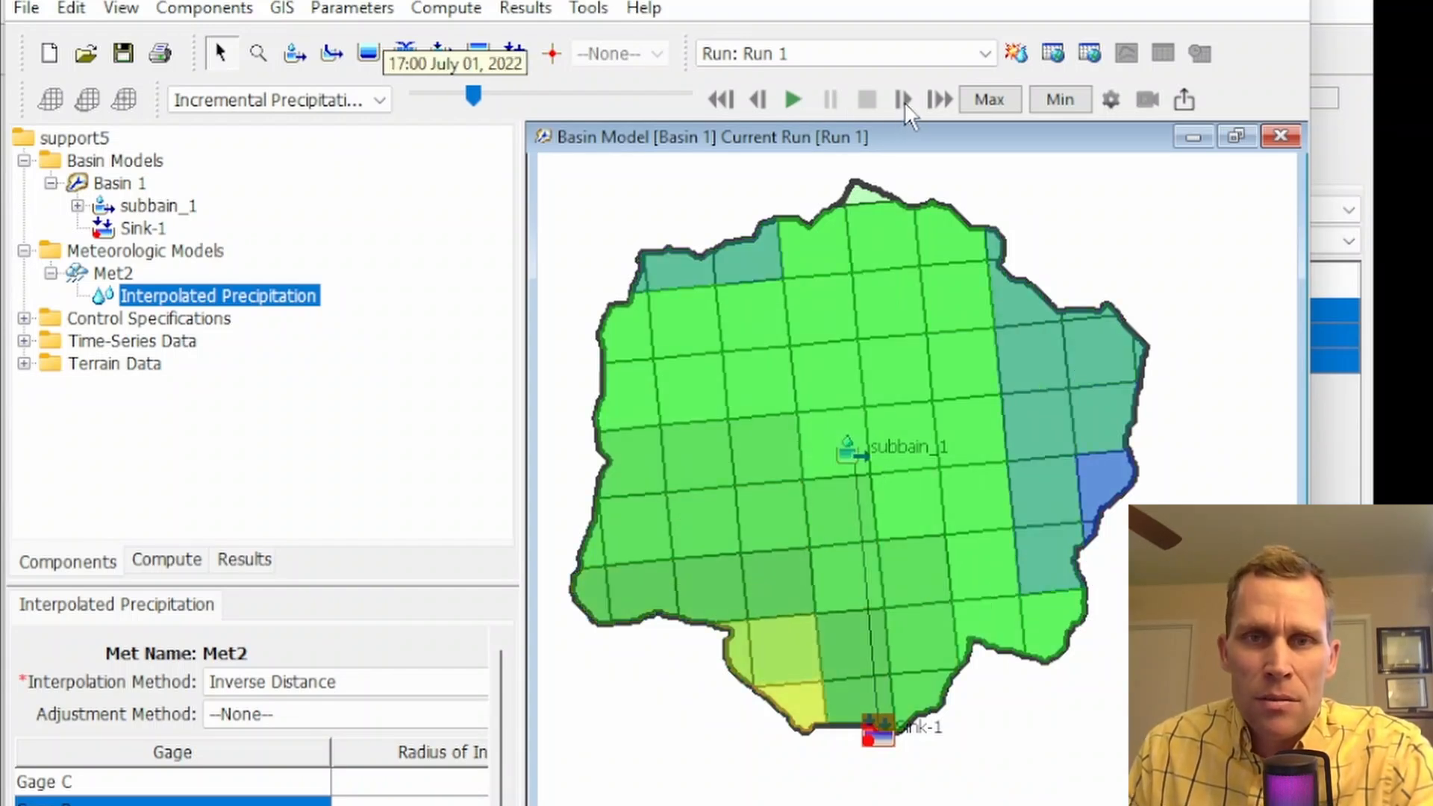
pyautogui.click(903, 100)
pyautogui.click(904, 100)
pyautogui.click(903, 100)
pyautogui.click(903, 100)
pyautogui.click(903, 100)
pyautogui.click(903, 100)
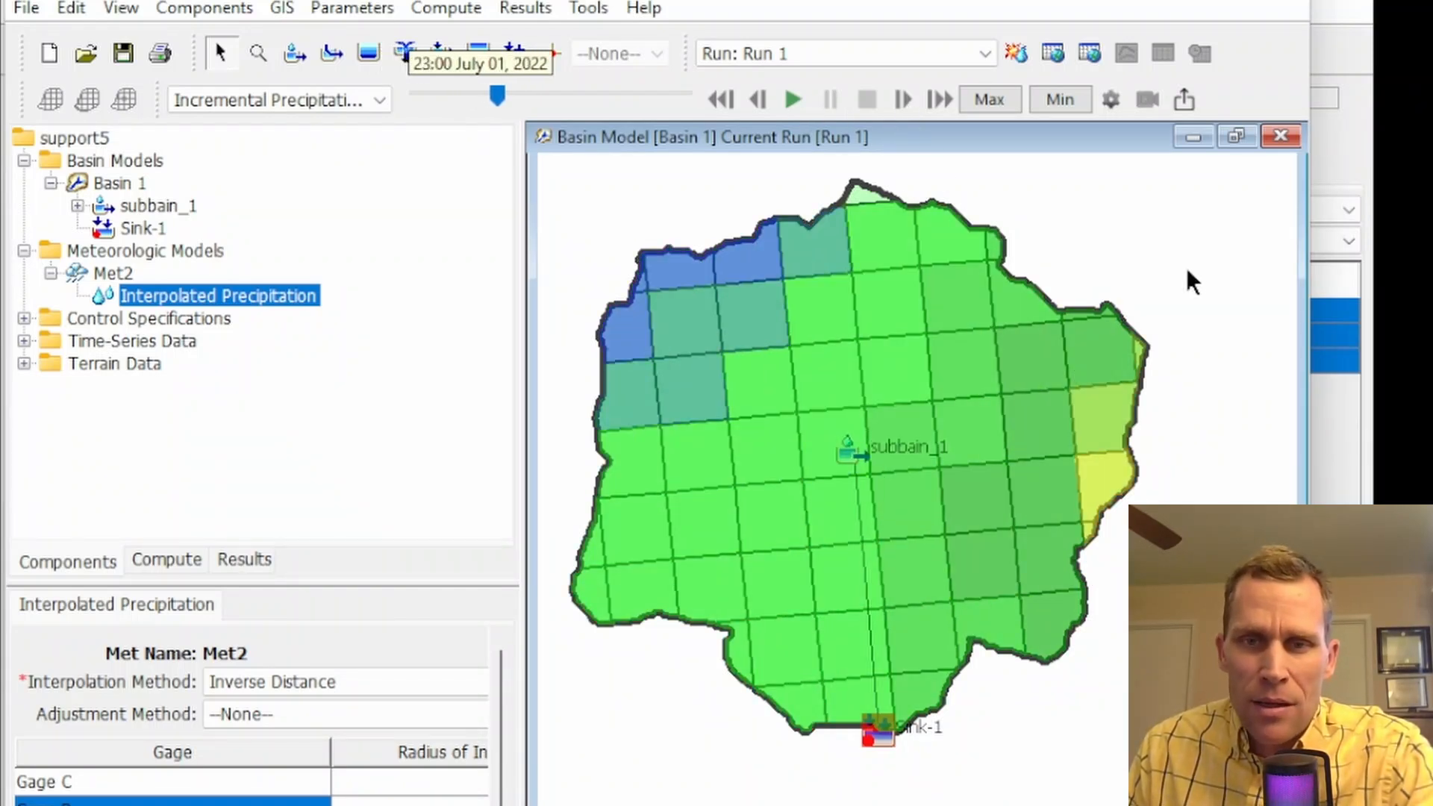
# Plot the incremental precipitation time series for the yellow grid cell on the subbasin's eastern edge, examine it and close the graph
pyautogui.rightClick(1111, 479)
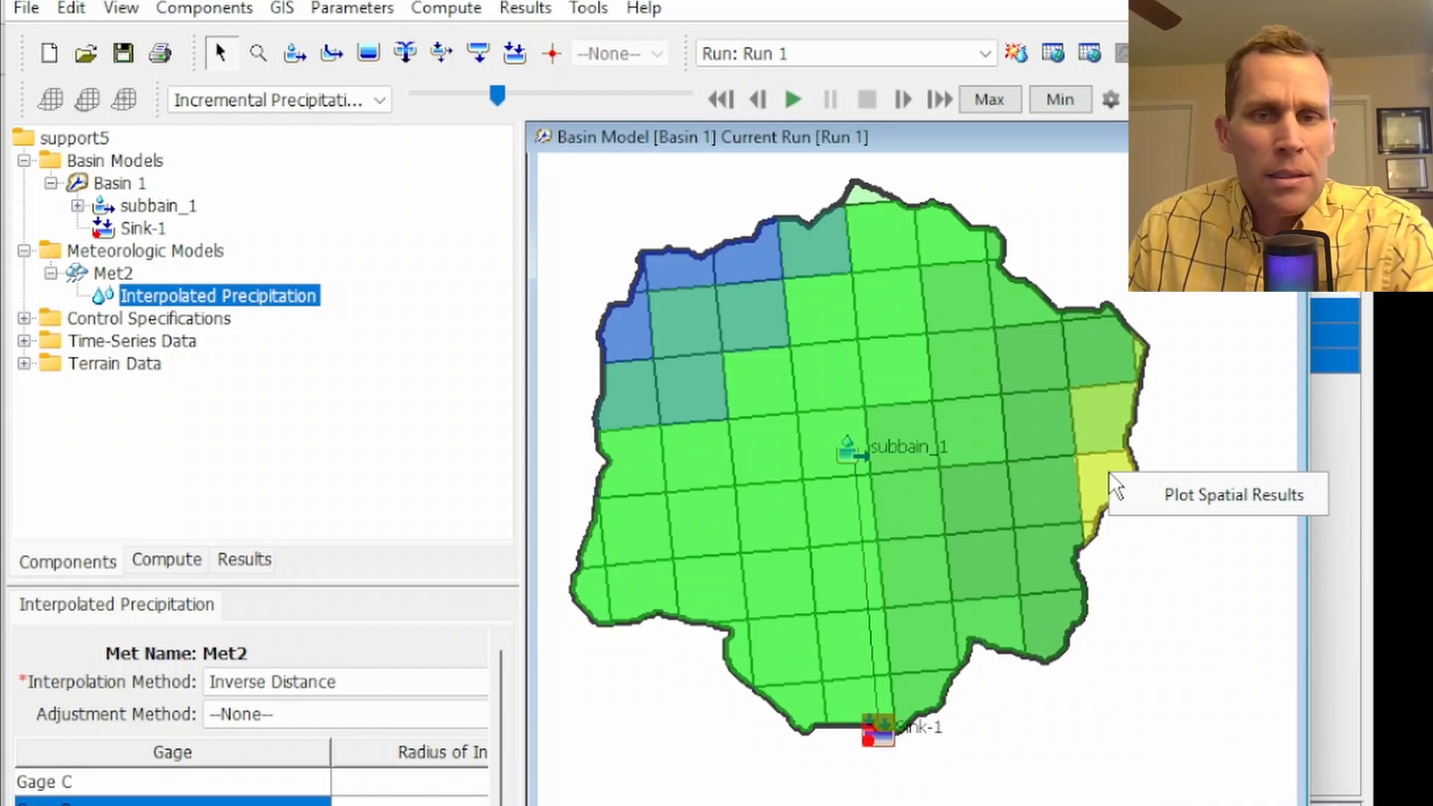
pyautogui.click(1161, 495)
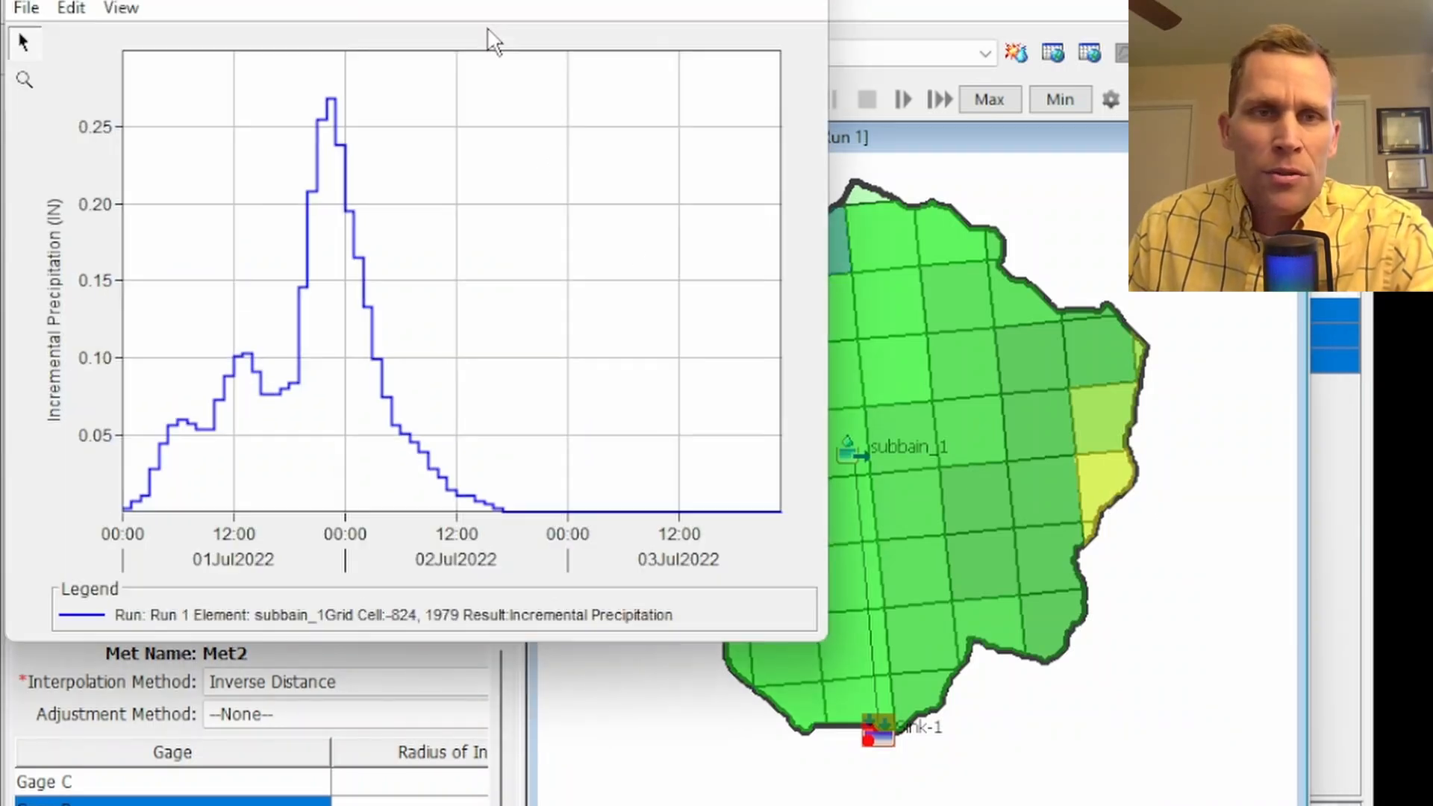
pyautogui.moveTo(480, 0); pyautogui.dragTo(656, 57)
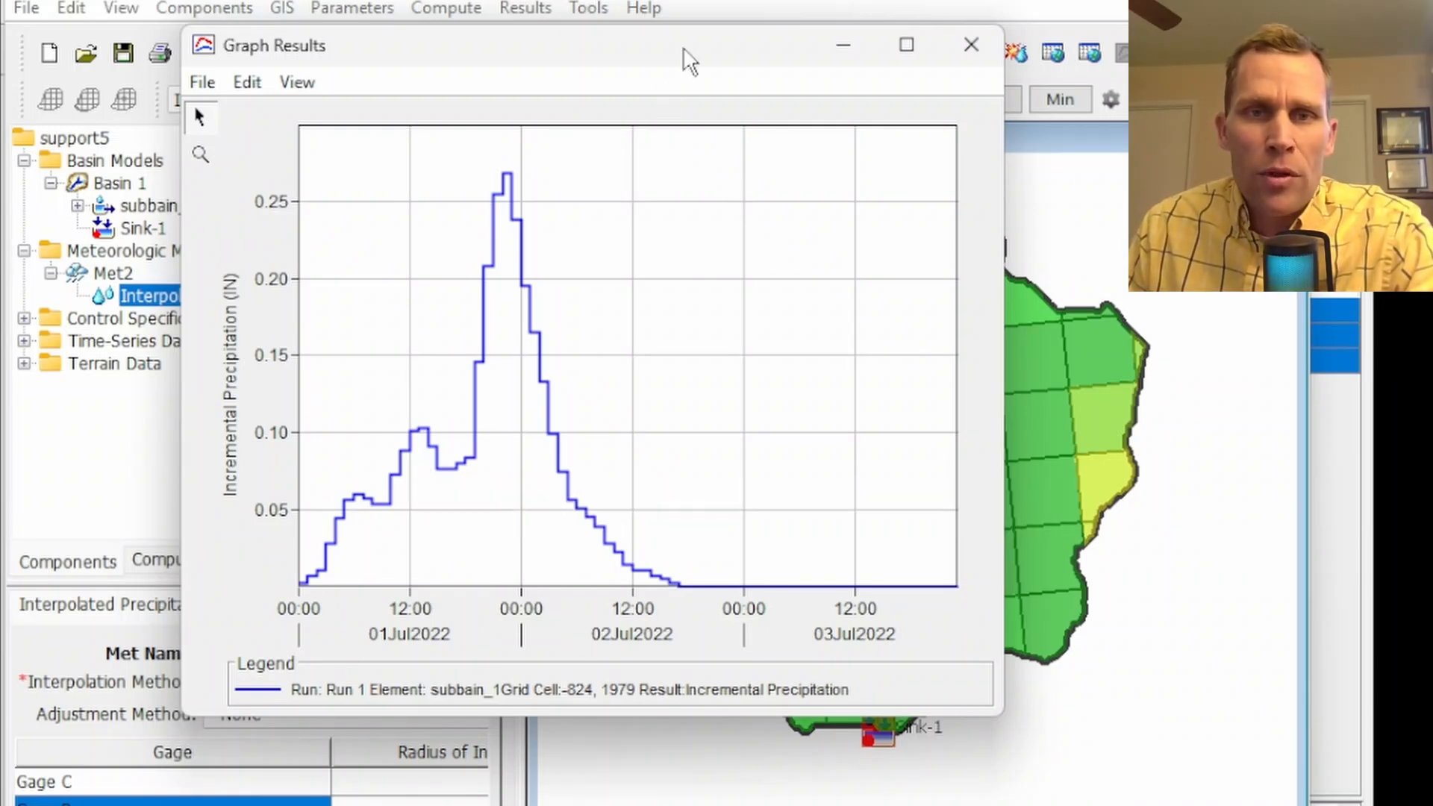
pyautogui.moveTo(691, 60); pyautogui.dragTo(597, 57)
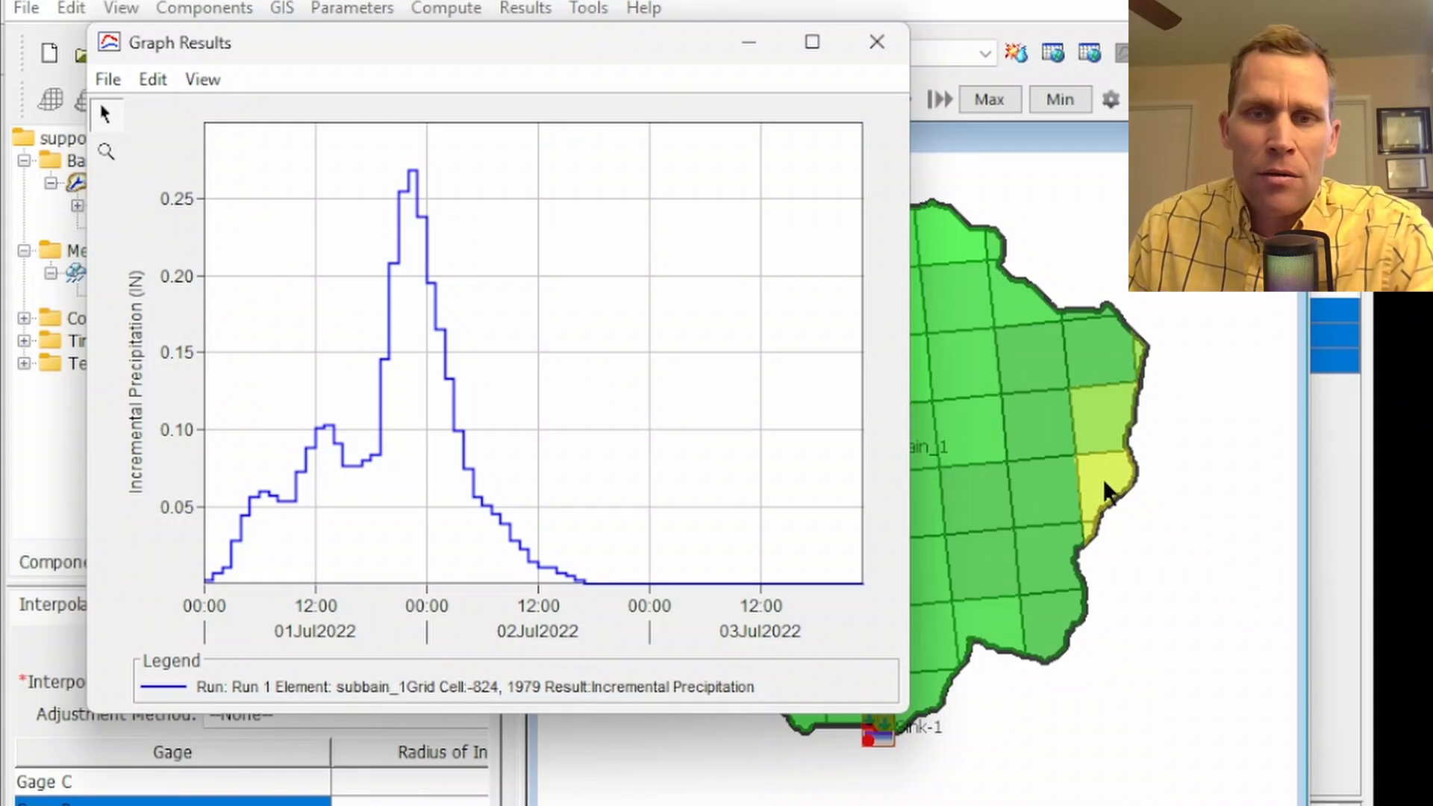
pyautogui.moveTo(1108, 494)
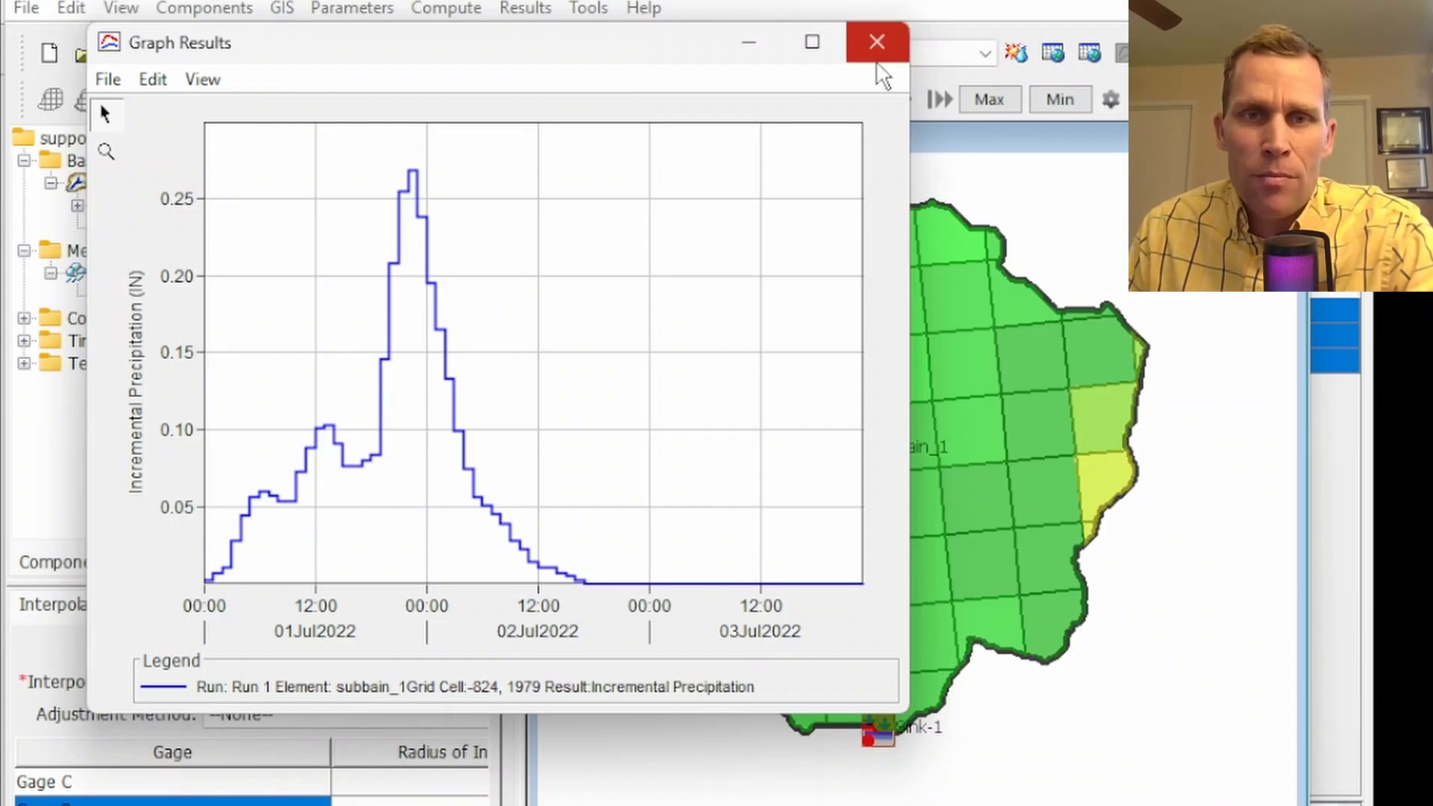
pyautogui.click(884, 46)
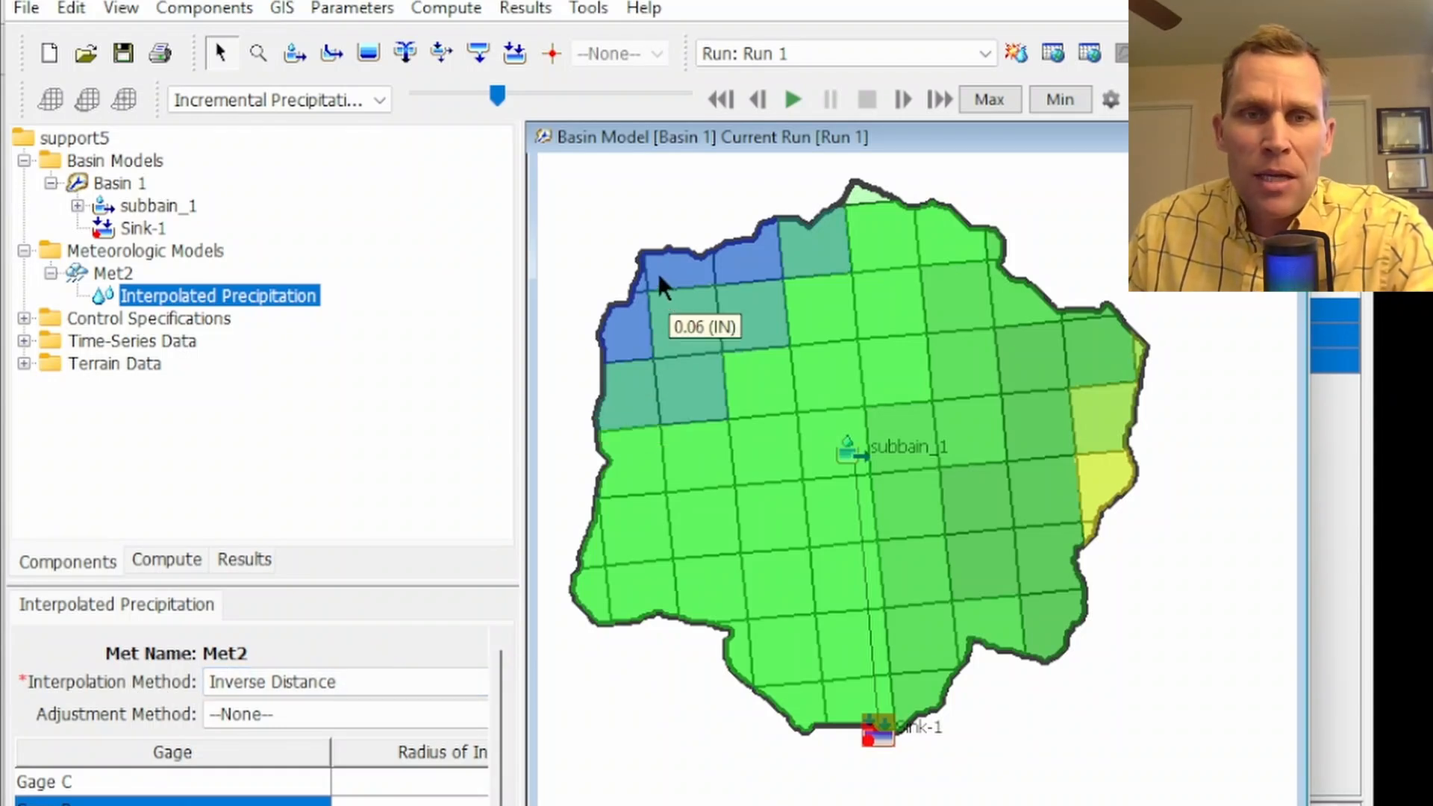
# Plot the incremental precipitation time series for a northwestern and a southwestern grid cell, closing each graph after viewing it
pyautogui.rightClick(683, 333)
pyautogui.click(721, 351)
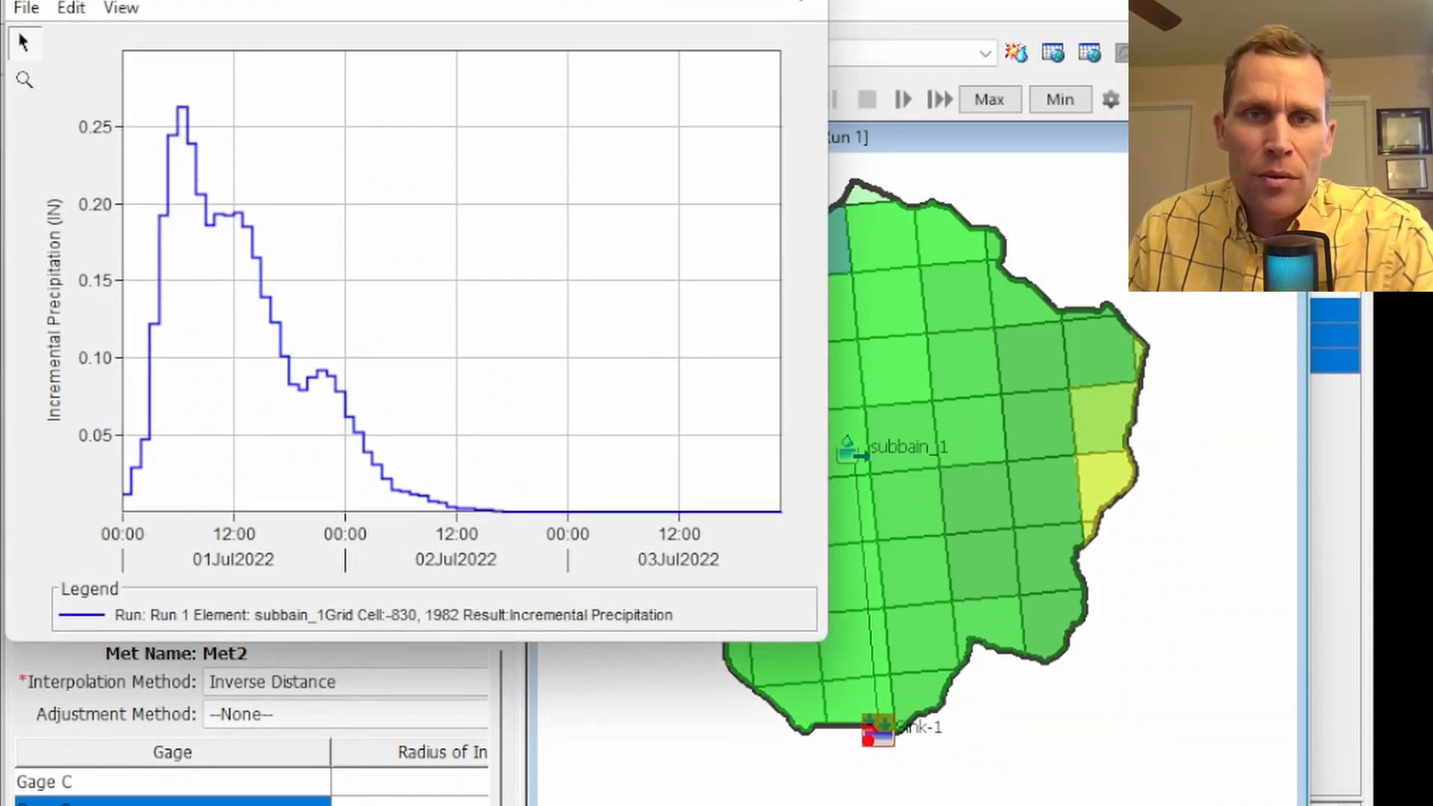
pyautogui.click(804, 1)
pyautogui.rightClick(717, 599)
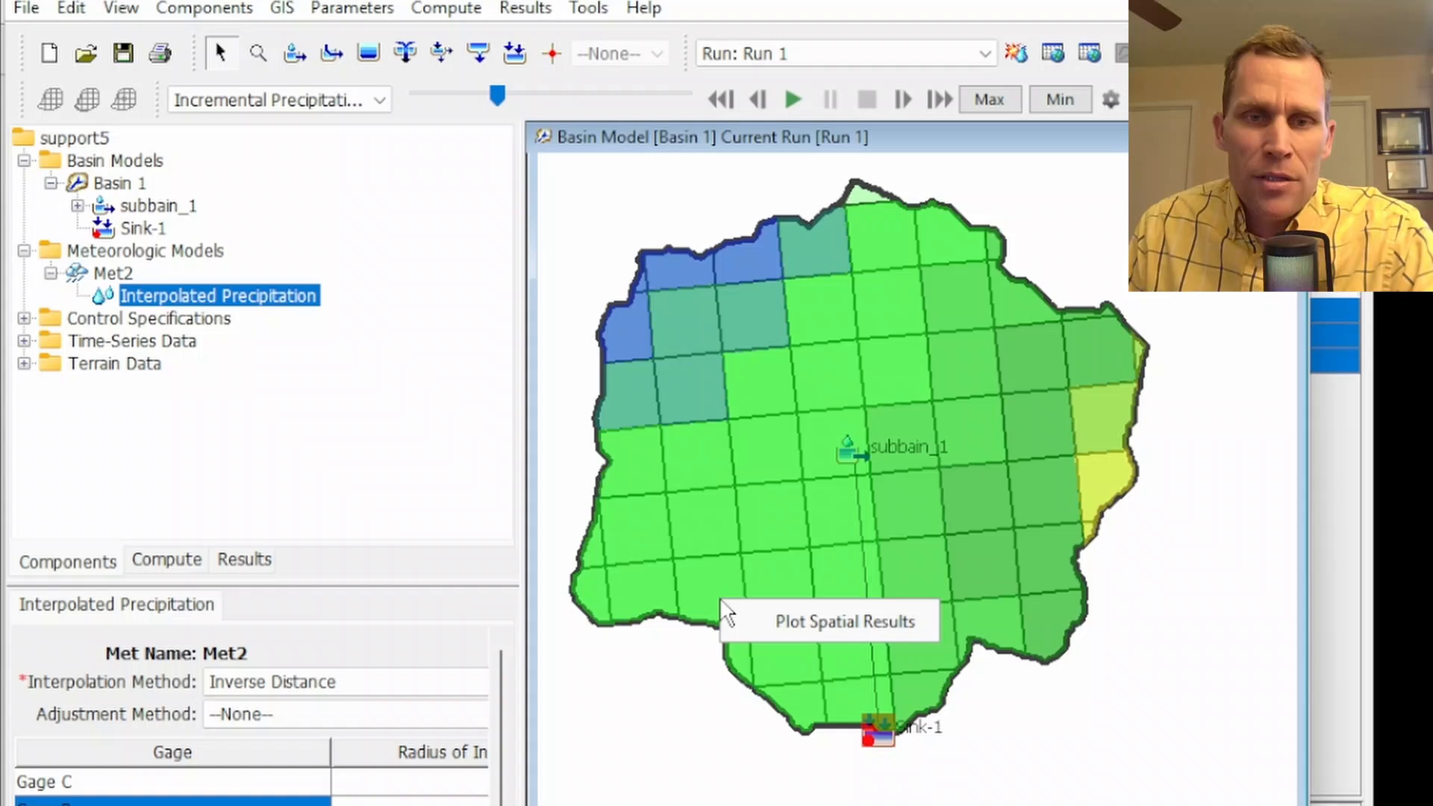
pyautogui.click(763, 616)
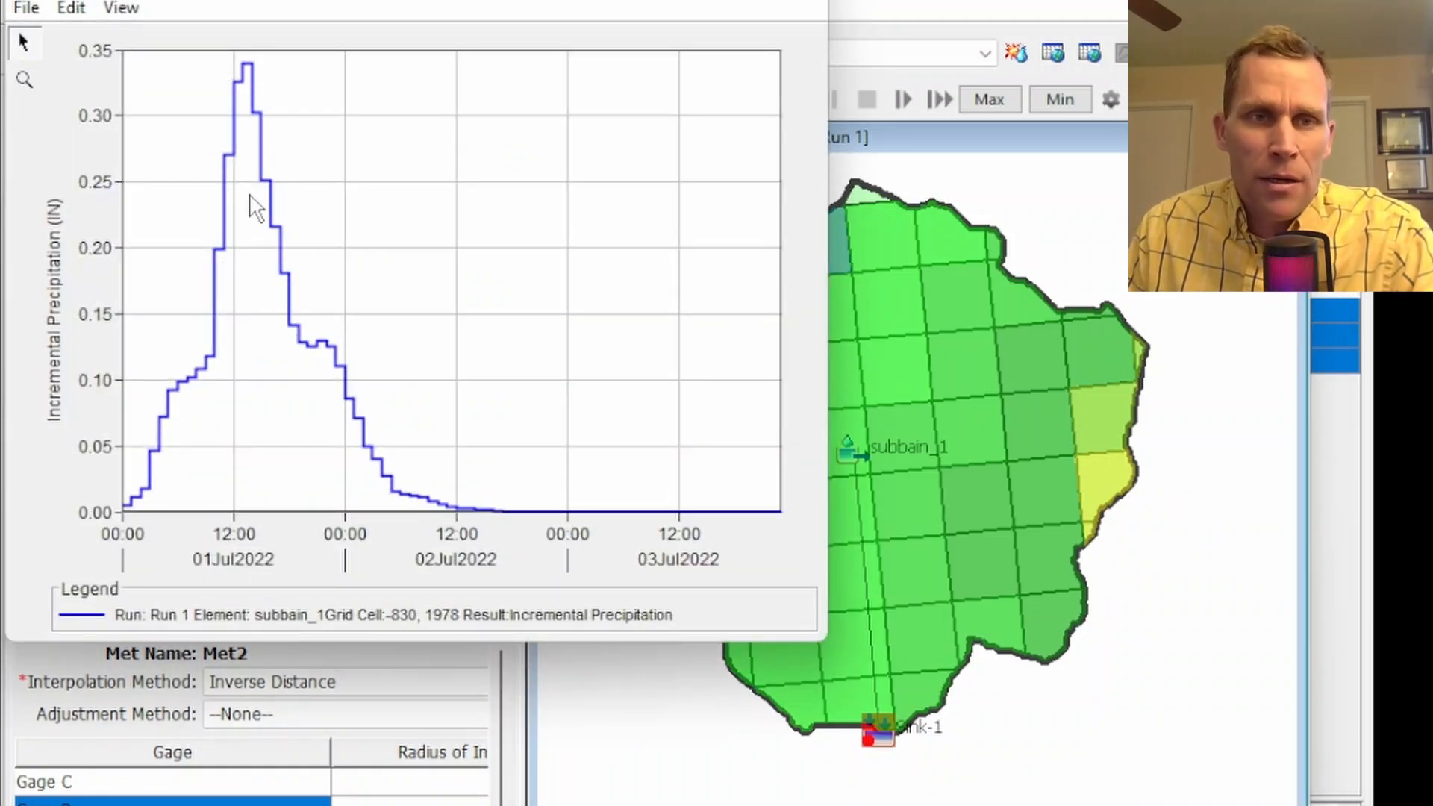
pyautogui.click(807, 1)
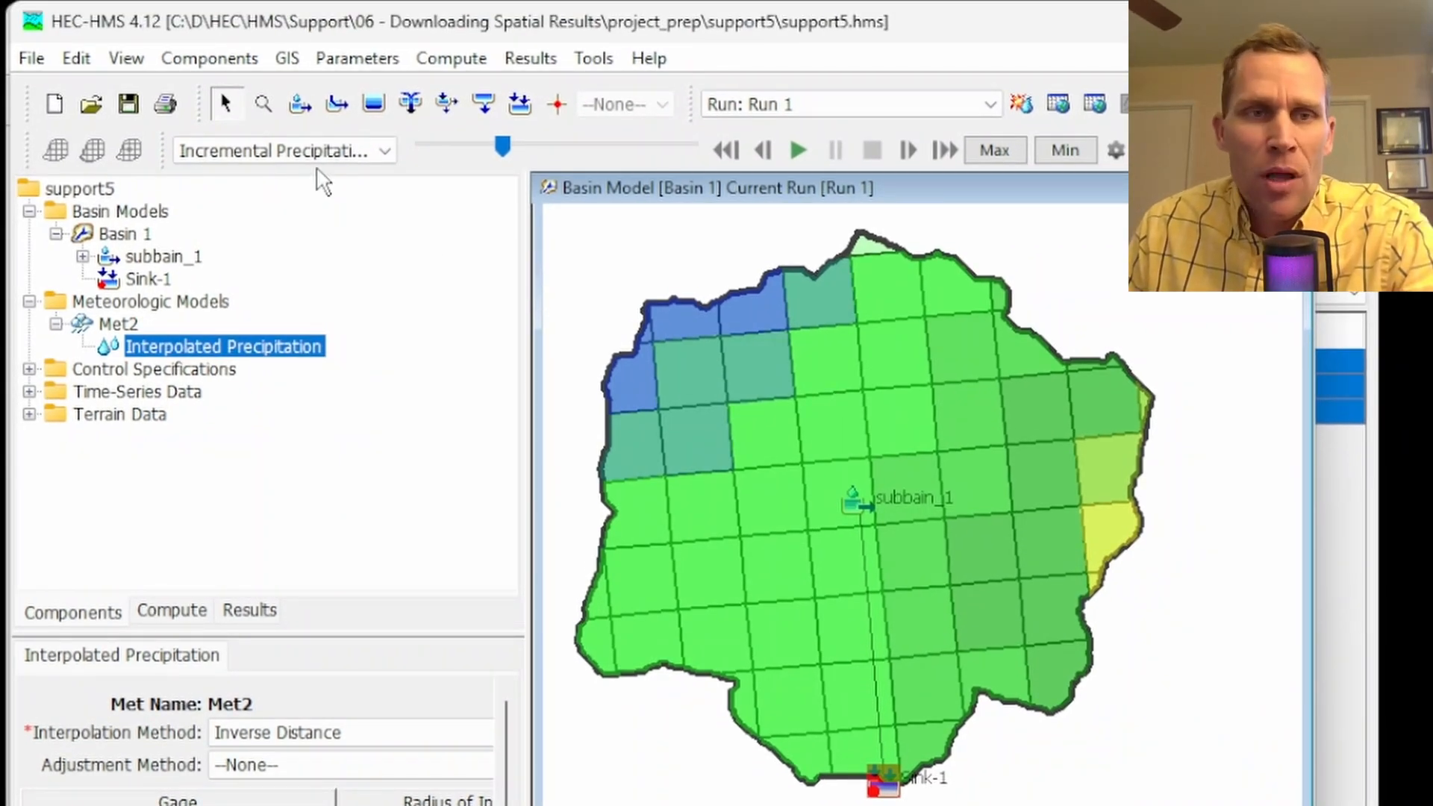
# Review the available spatial result types, keep Incremental Precipitation displayed, and advance the grid to 00:00 July 02, 2022
pyautogui.click(385, 154)
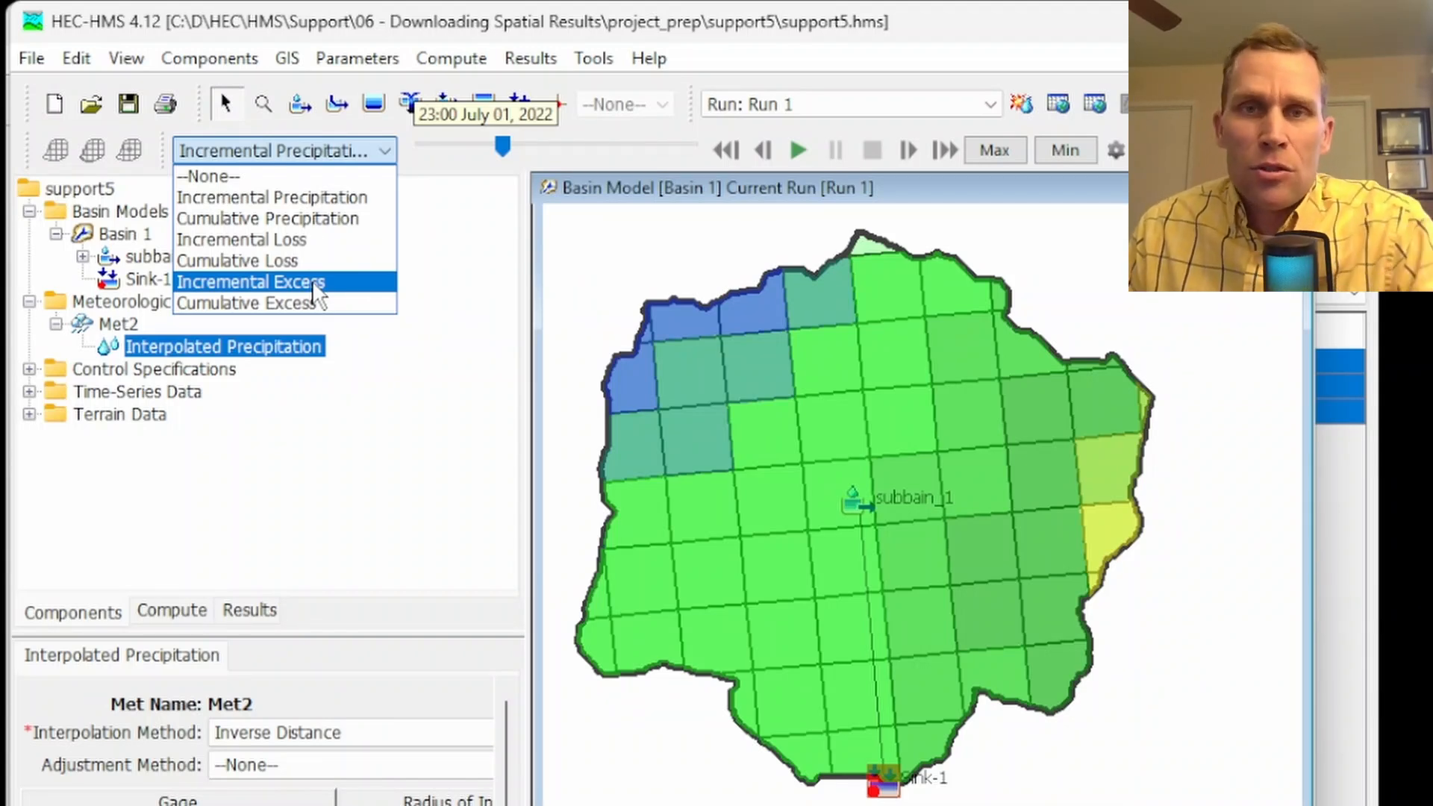
pyautogui.click(240, 199)
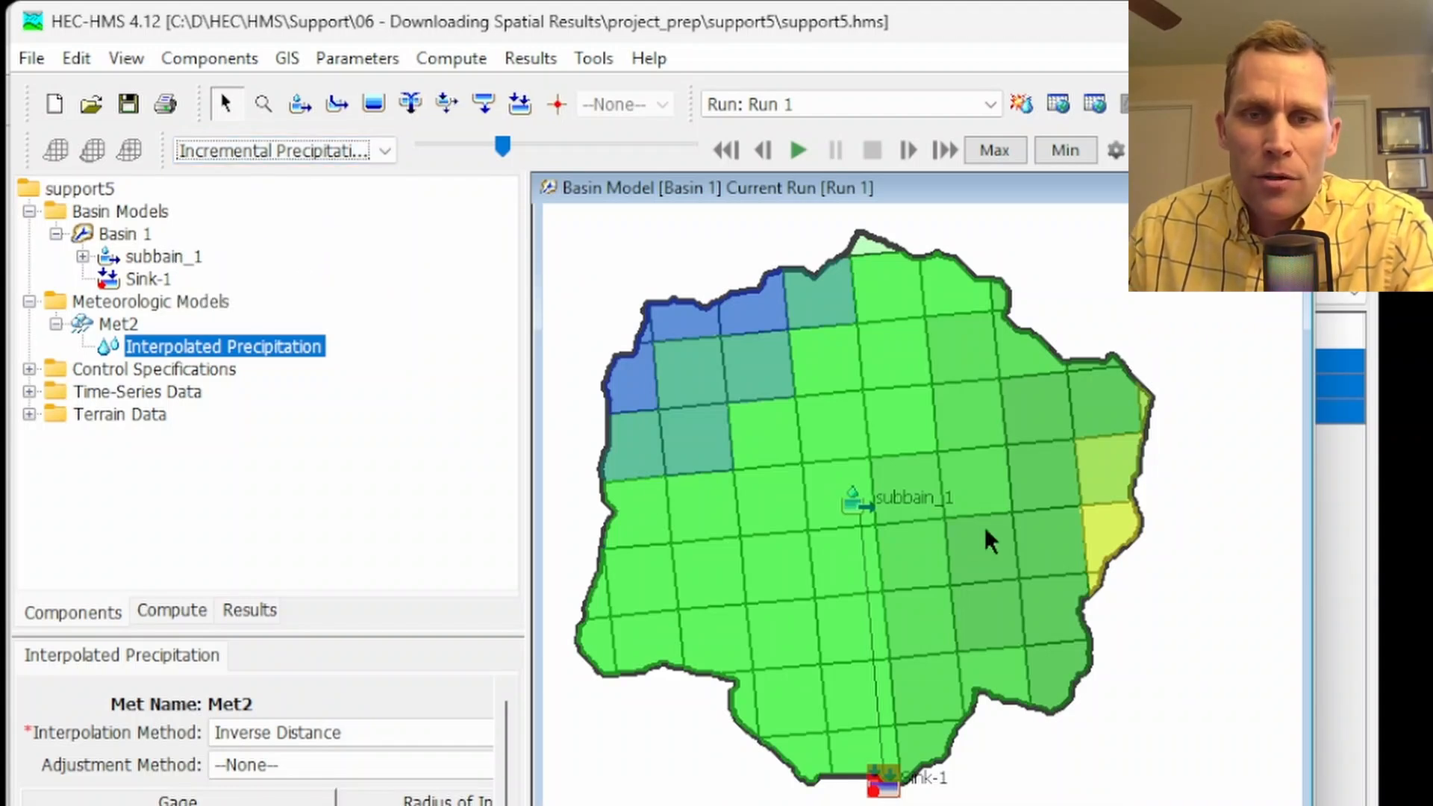
pyautogui.moveTo(1103, 532)
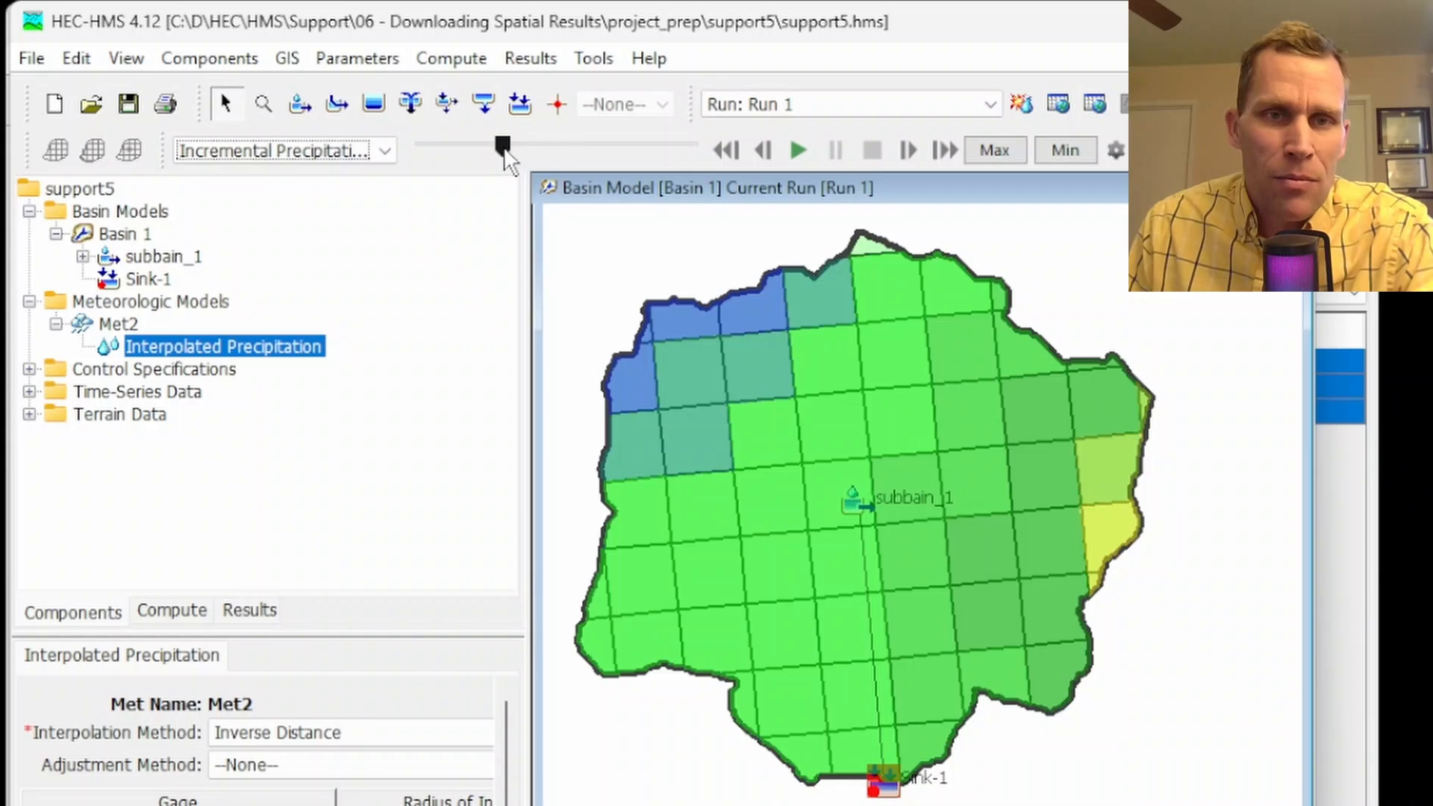
pyautogui.click(911, 153)
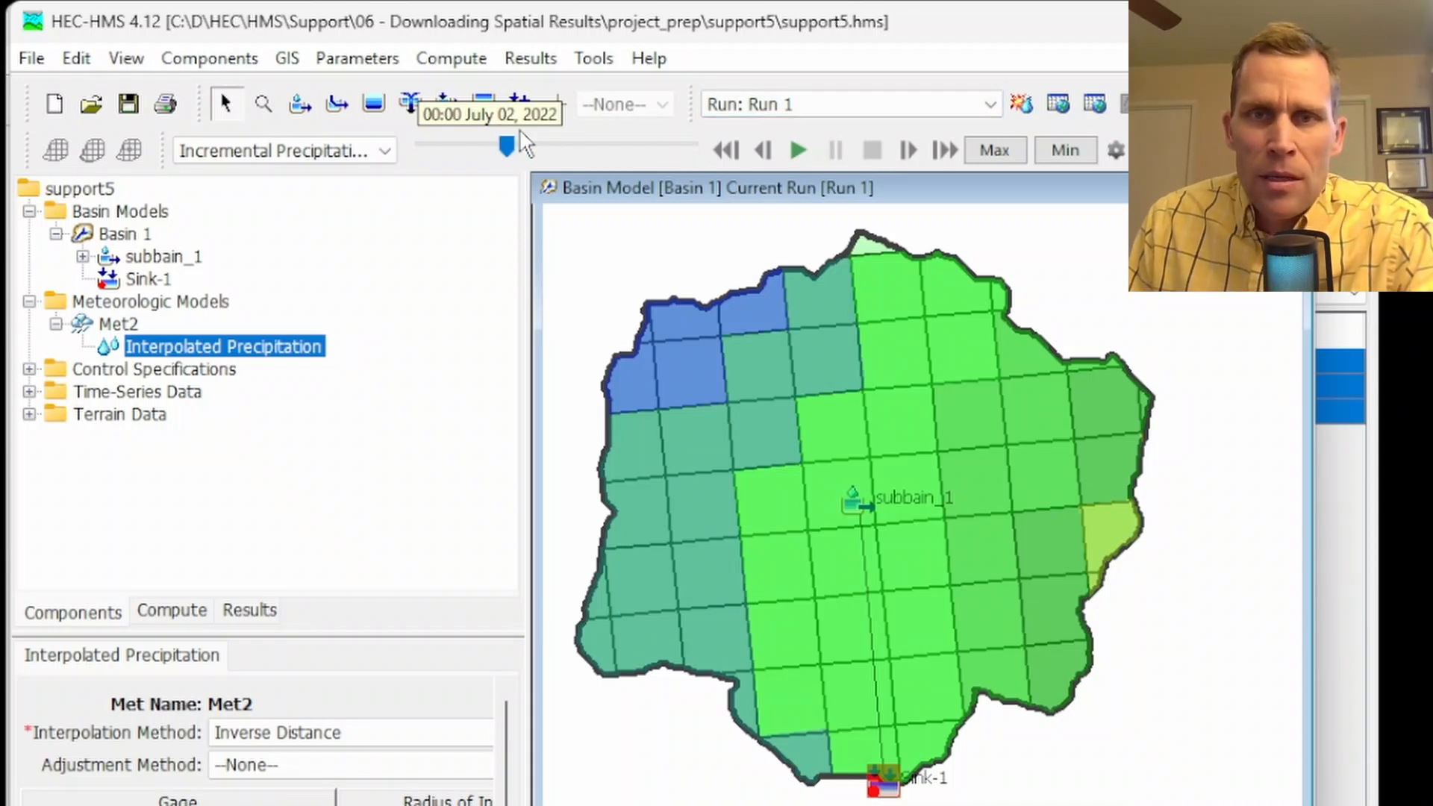
# Advance the incremental precipitation grid to 02:00 July 02, 2022, and return it to 01:00 July 01, 2022
pyautogui.click(910, 148)
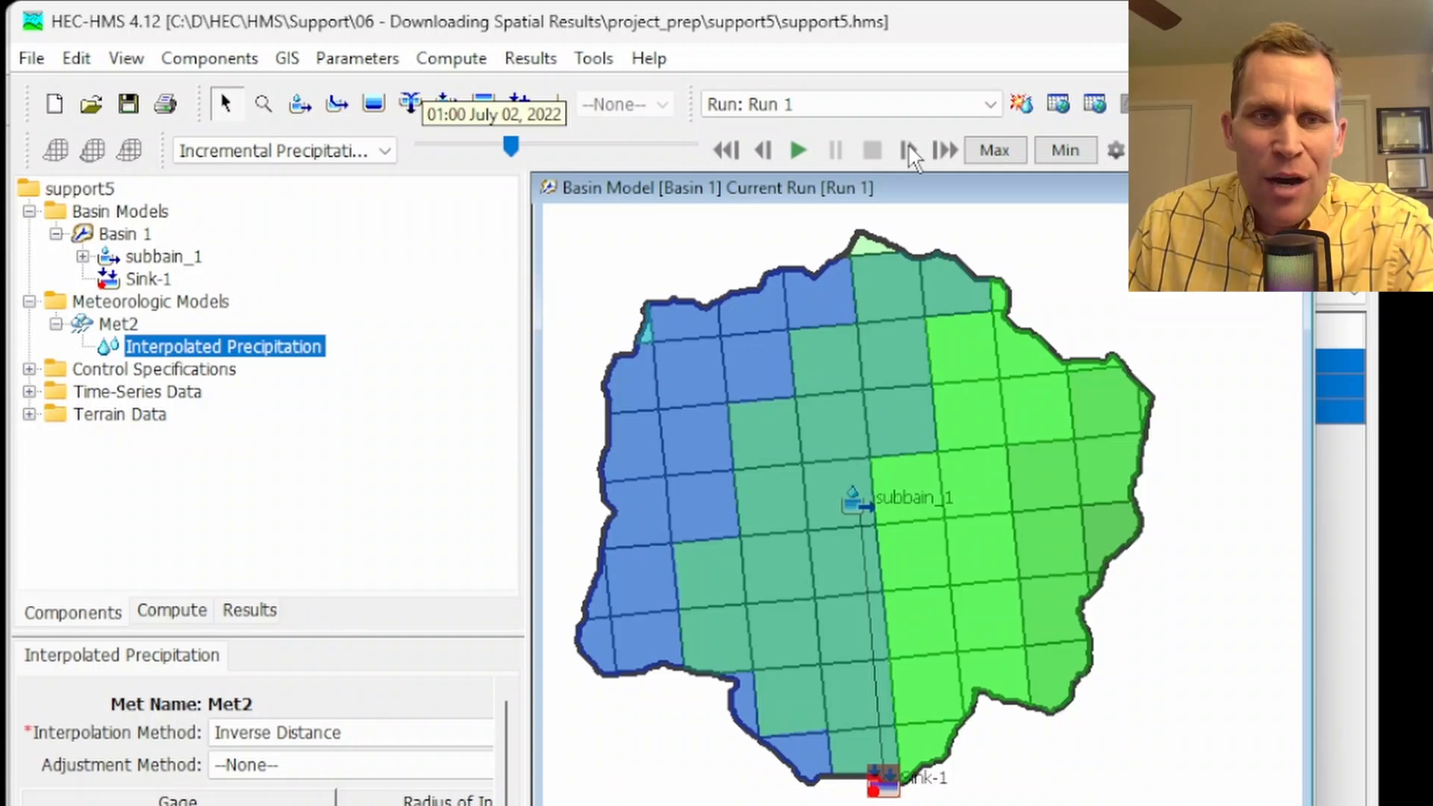
pyautogui.click(910, 147)
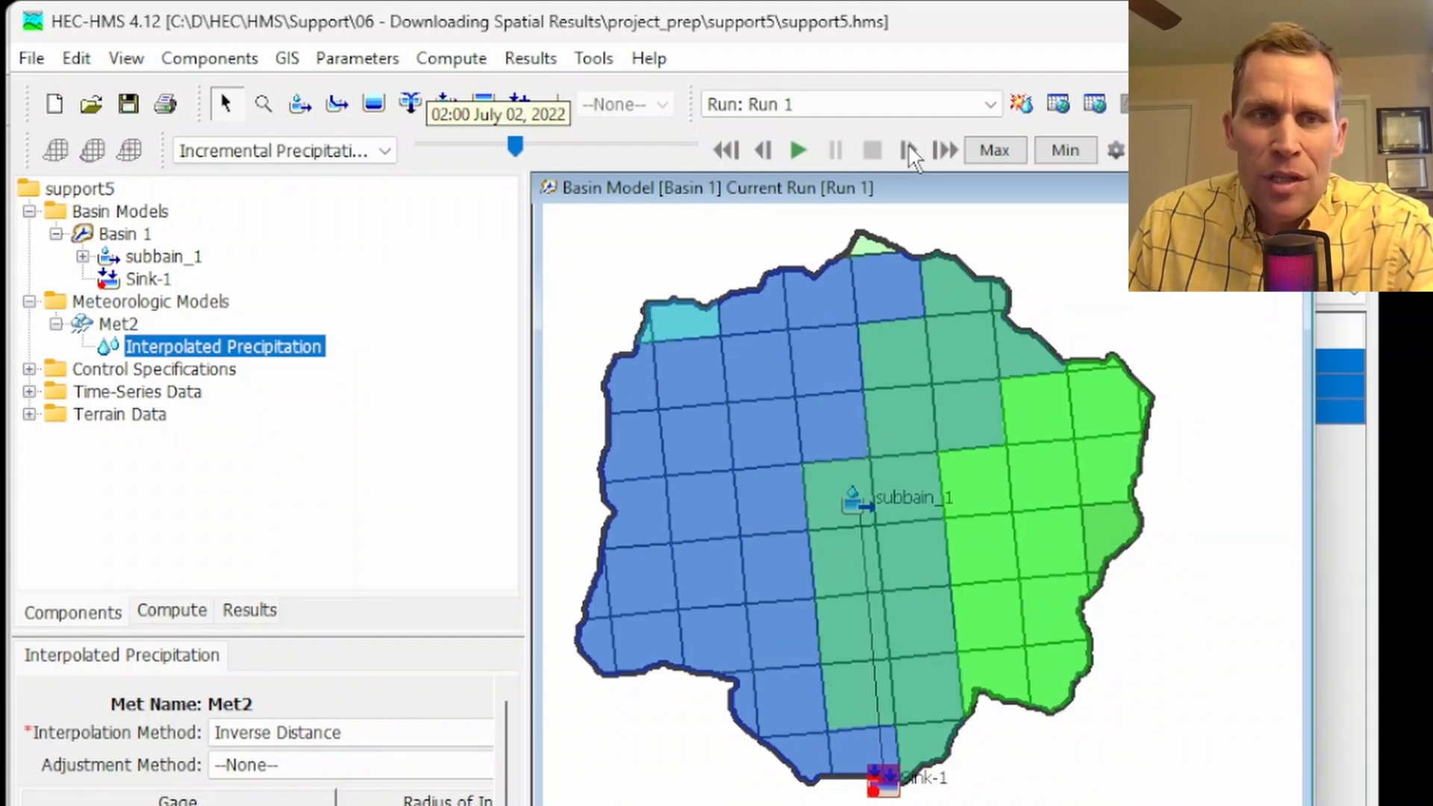
pyautogui.moveTo(511, 149); pyautogui.dragTo(272, 179)
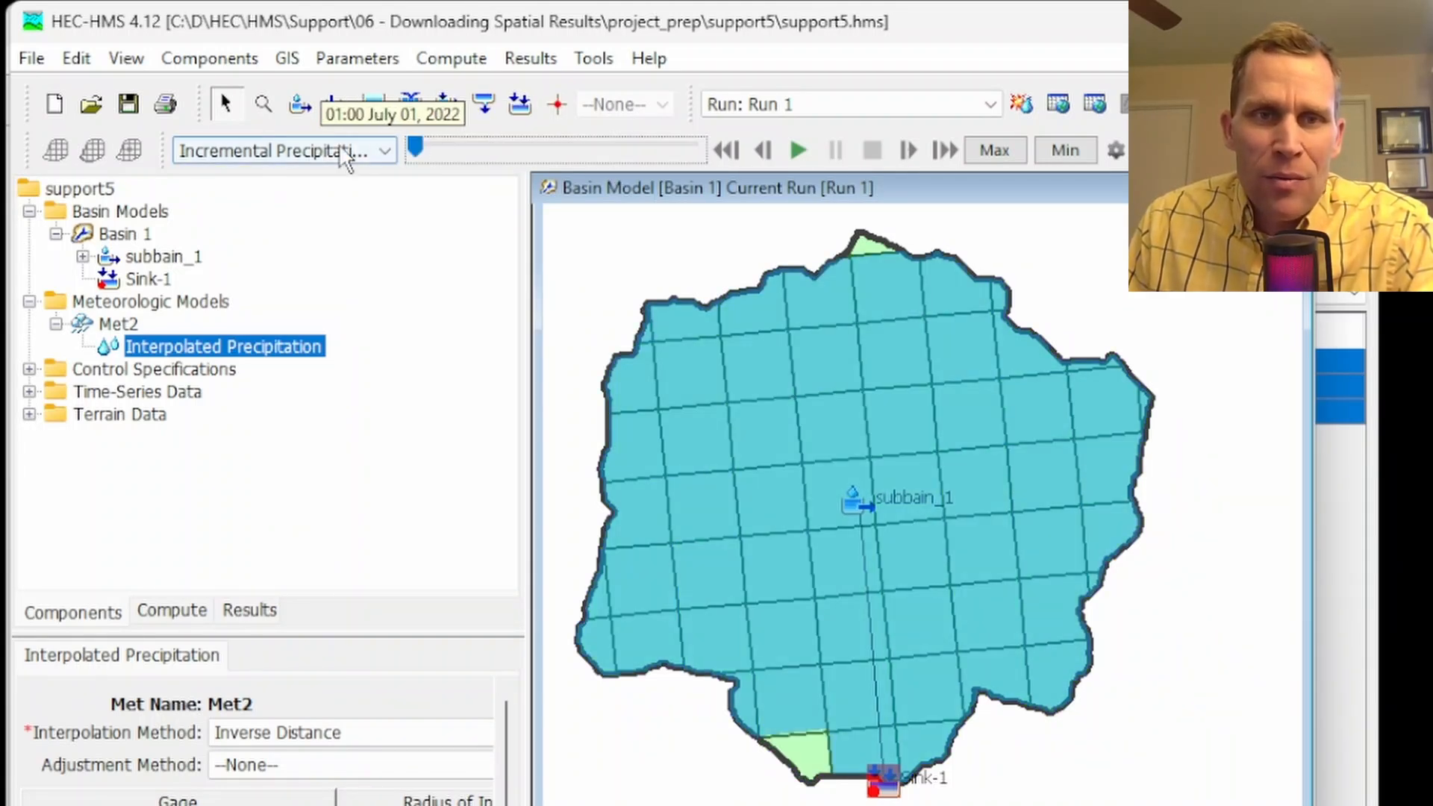
# Step the incremental precipitation grid forward hour by hour to 08:00 July 01, 2022
pyautogui.click(909, 150)
pyautogui.click(910, 151)
pyautogui.click(909, 150)
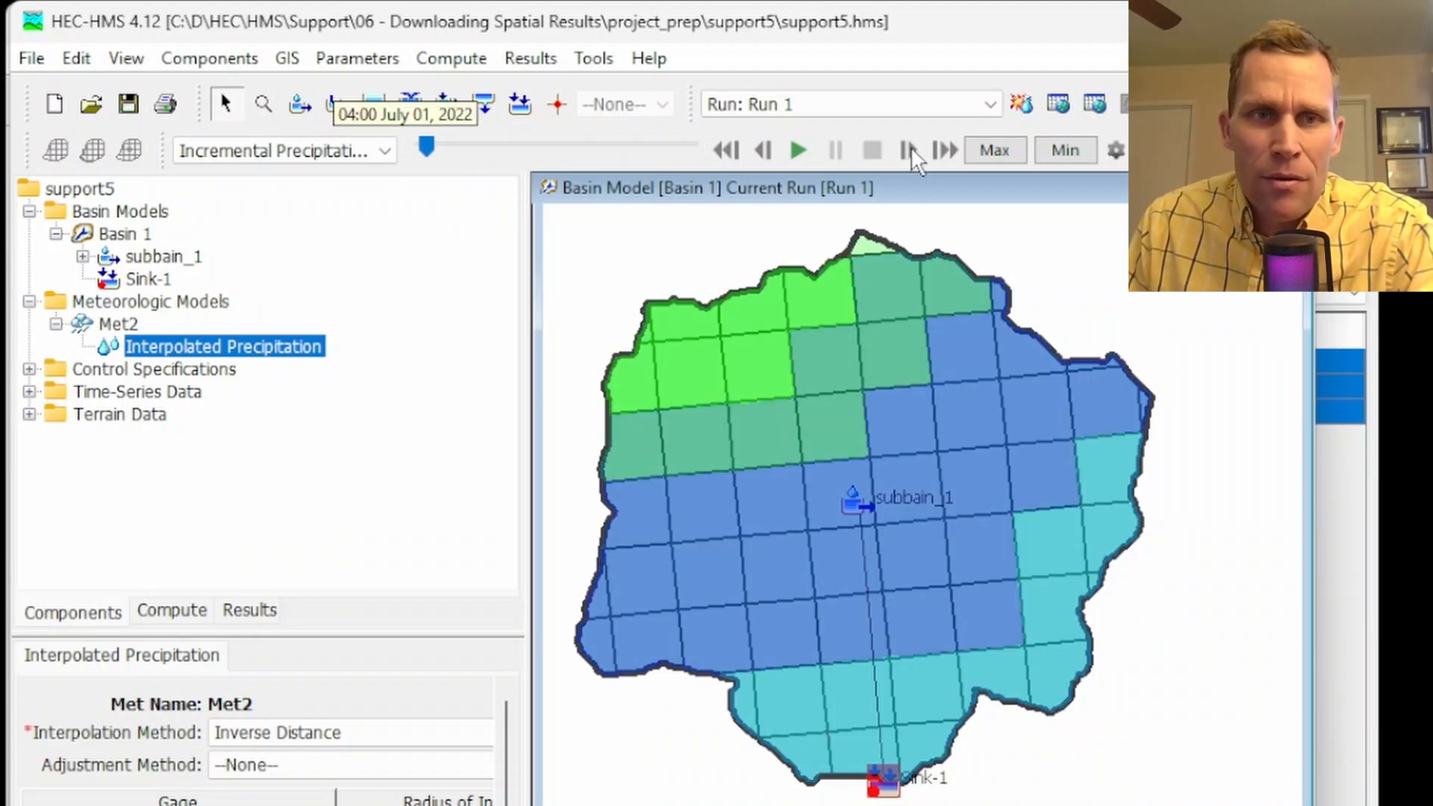
pyautogui.click(910, 150)
pyautogui.click(909, 150)
pyautogui.click(909, 150)
pyautogui.click(910, 150)
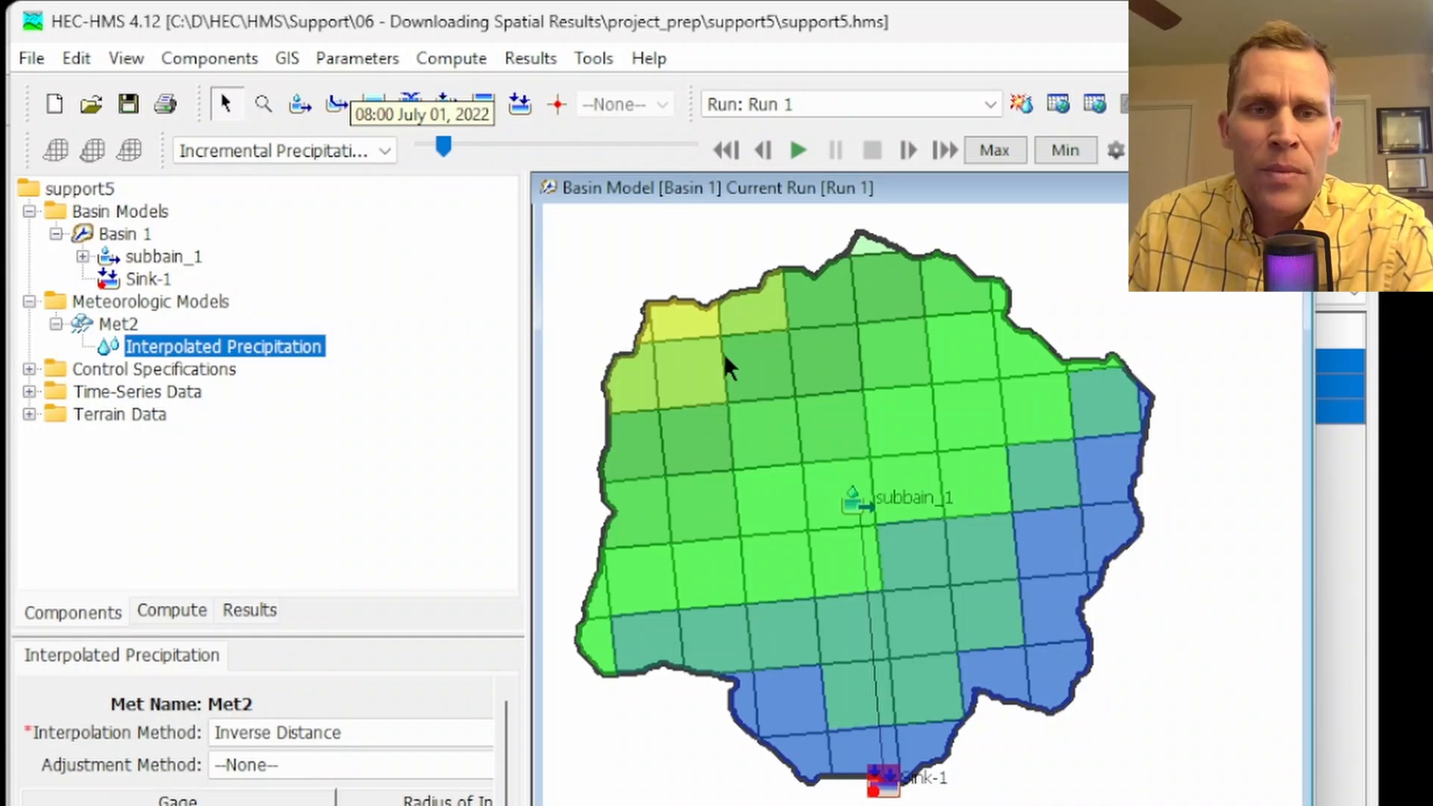
# Plot the incremental precipitation time series for the green grid cell just southeast of the northwestern yellow cells and examine its peaks
pyautogui.moveTo(749, 369)
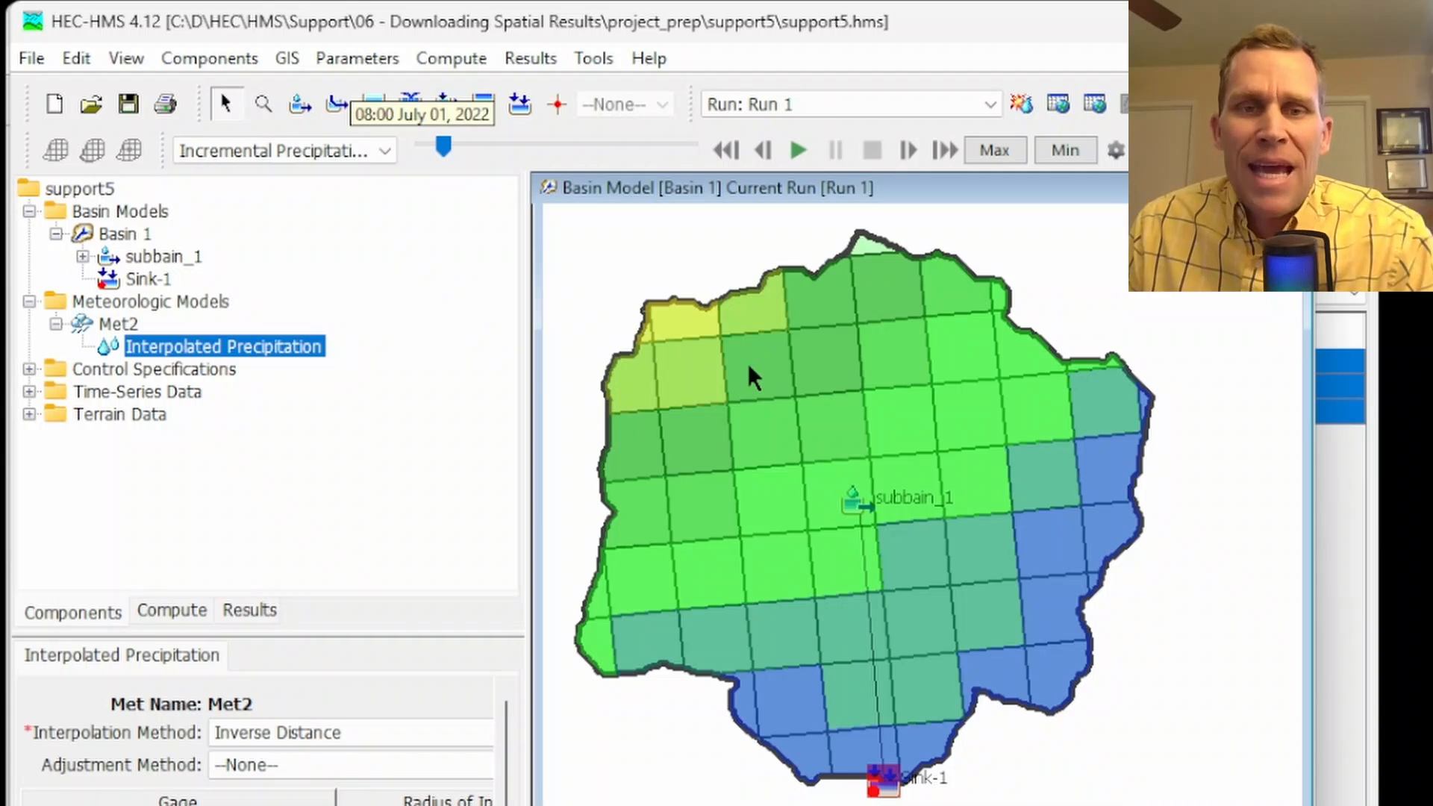
pyautogui.rightClick(749, 367)
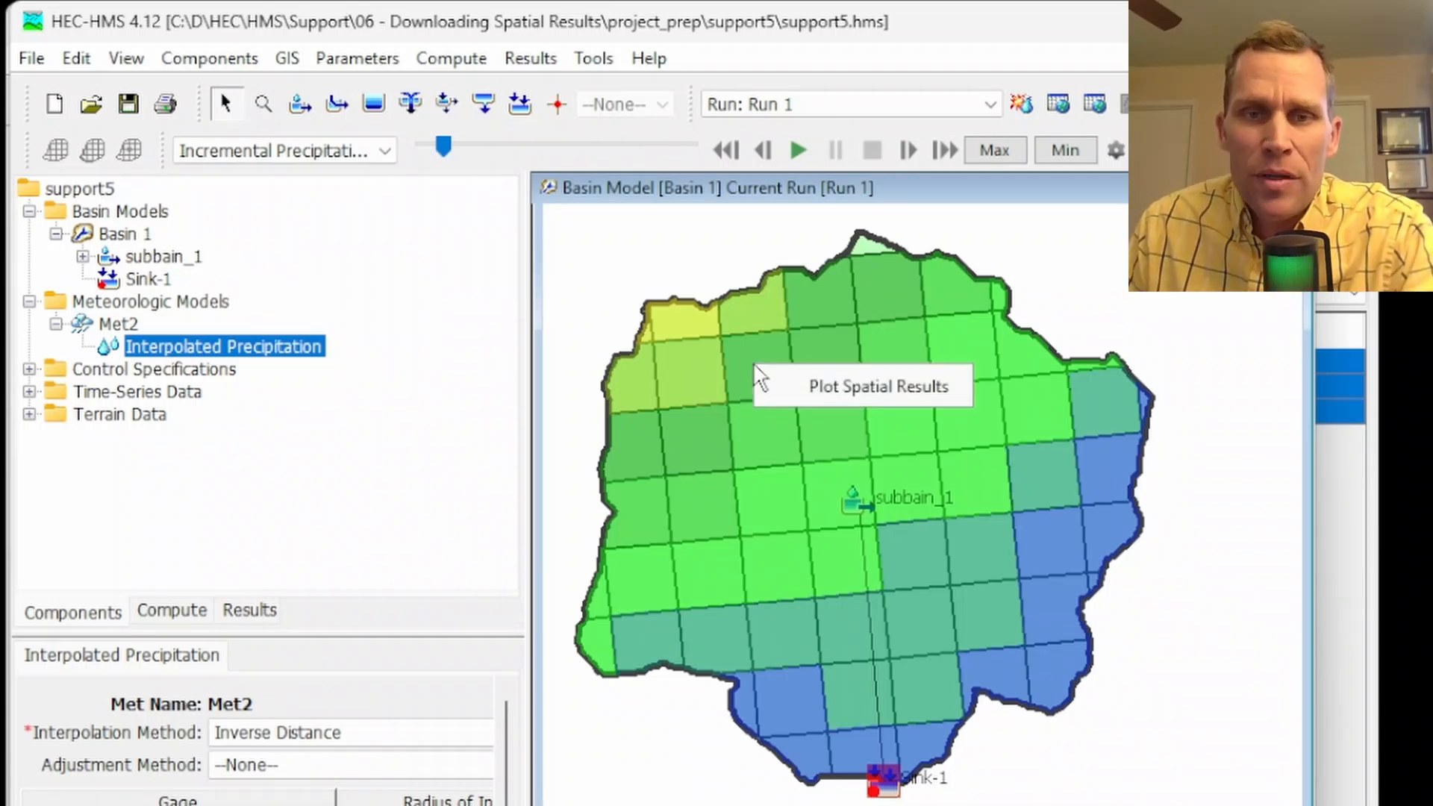
pyautogui.click(833, 384)
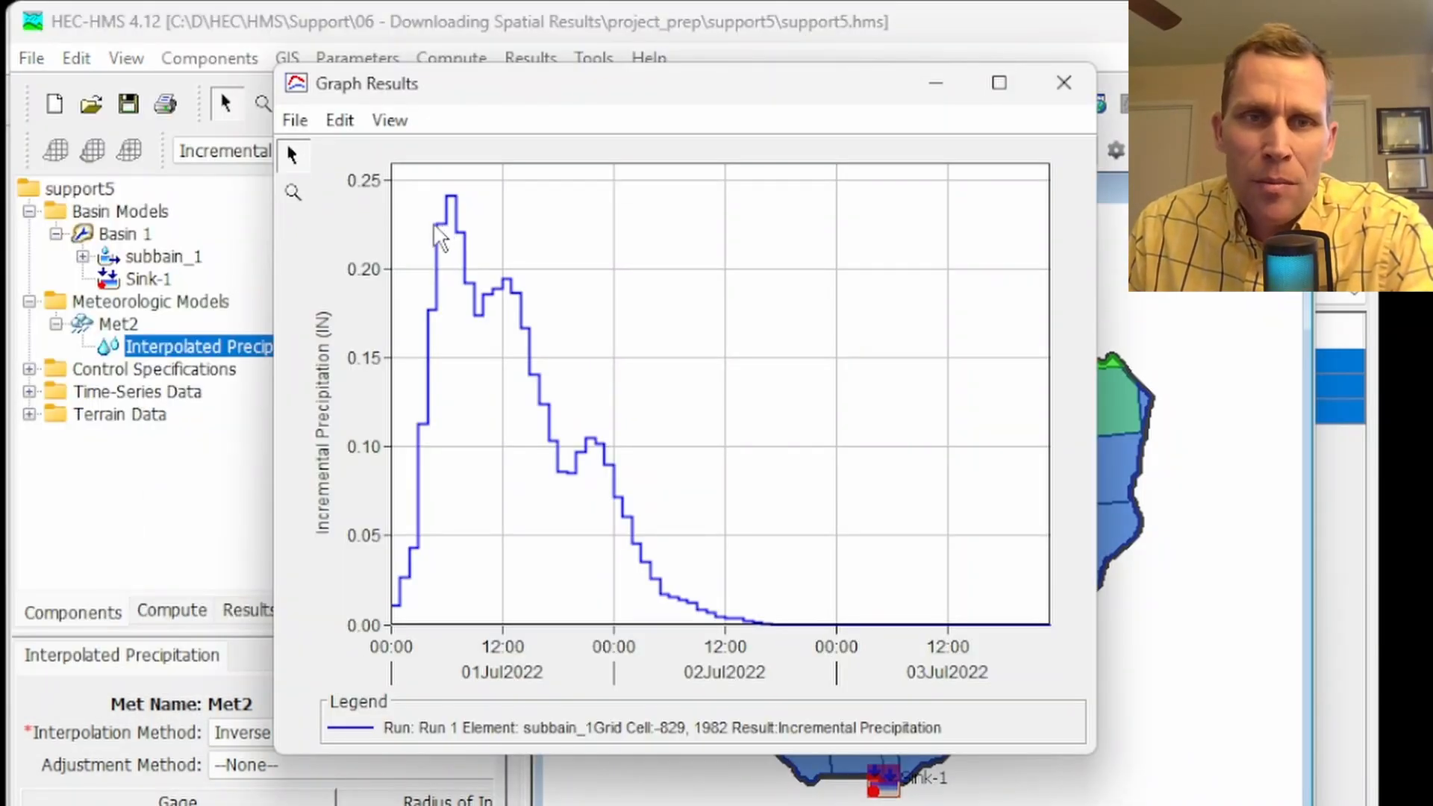
pyautogui.moveTo(441, 216)
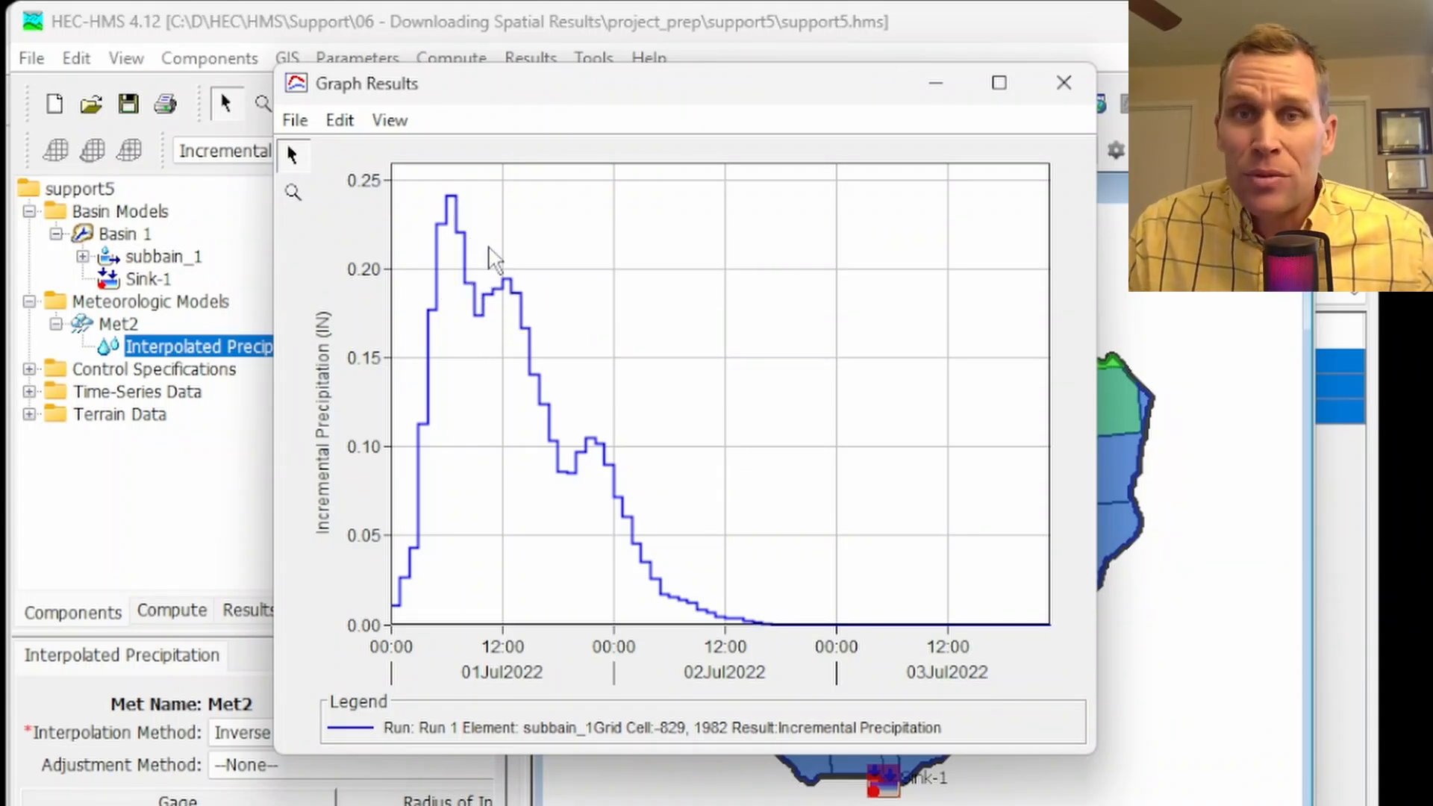
# Tabulate the plotted cell's precipitation series, select the whole value column to review it, and close the table and graph
pyautogui.click(295, 120)
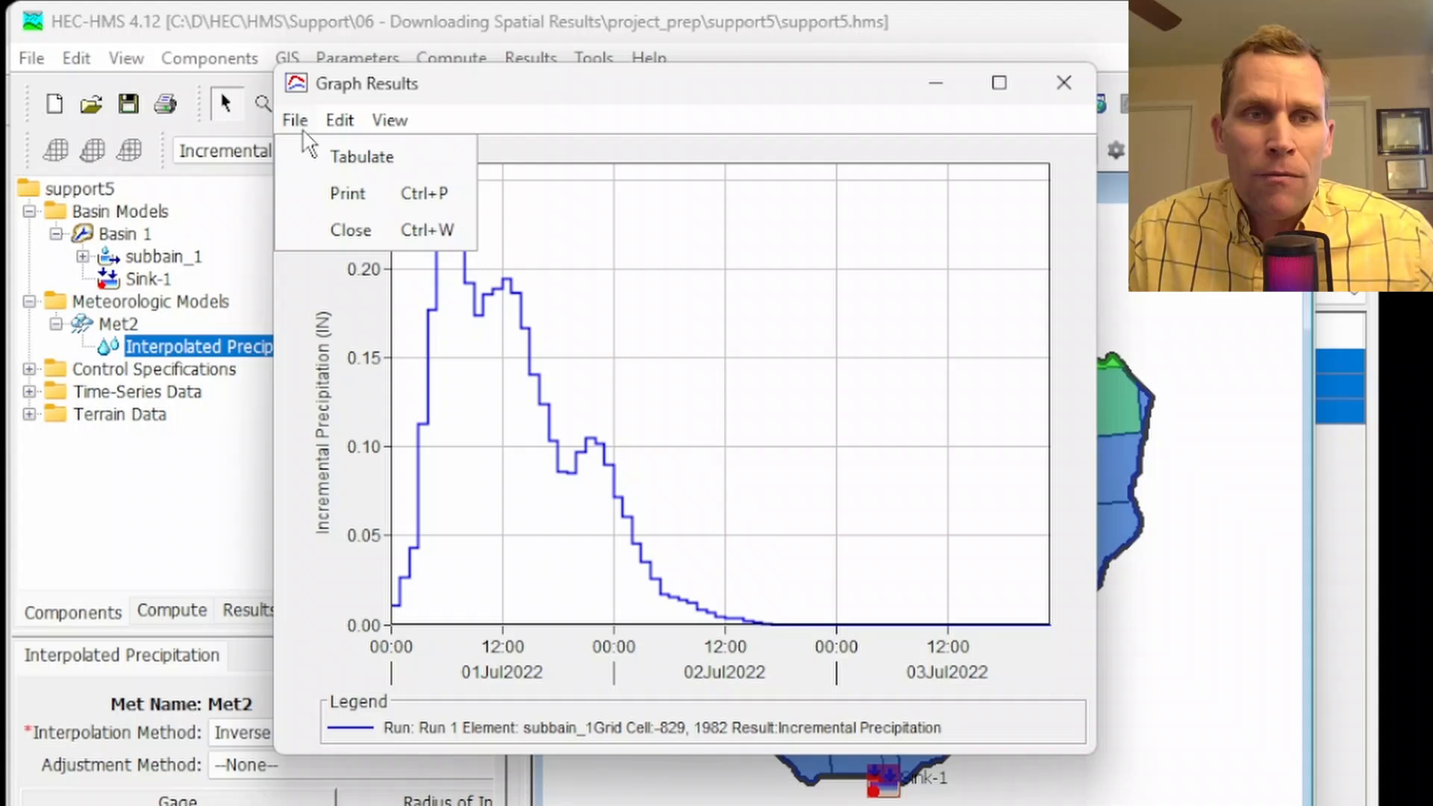
pyautogui.click(344, 152)
pyautogui.moveTo(694, 358); pyautogui.dragTo(675, 805)
pyautogui.moveTo(780, 640); pyautogui.dragTo(727, 240)
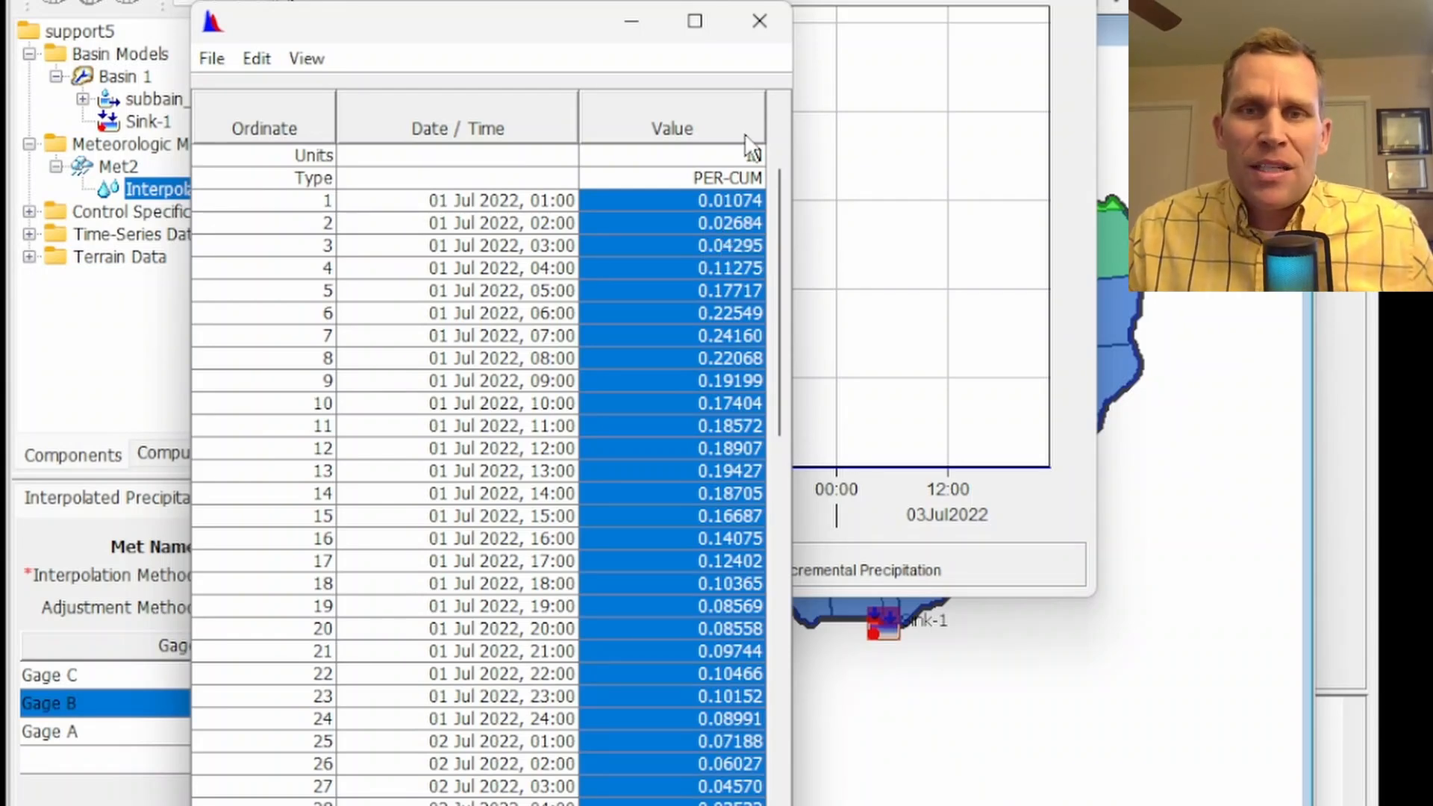
pyautogui.click(761, 21)
pyautogui.click(1063, 4)
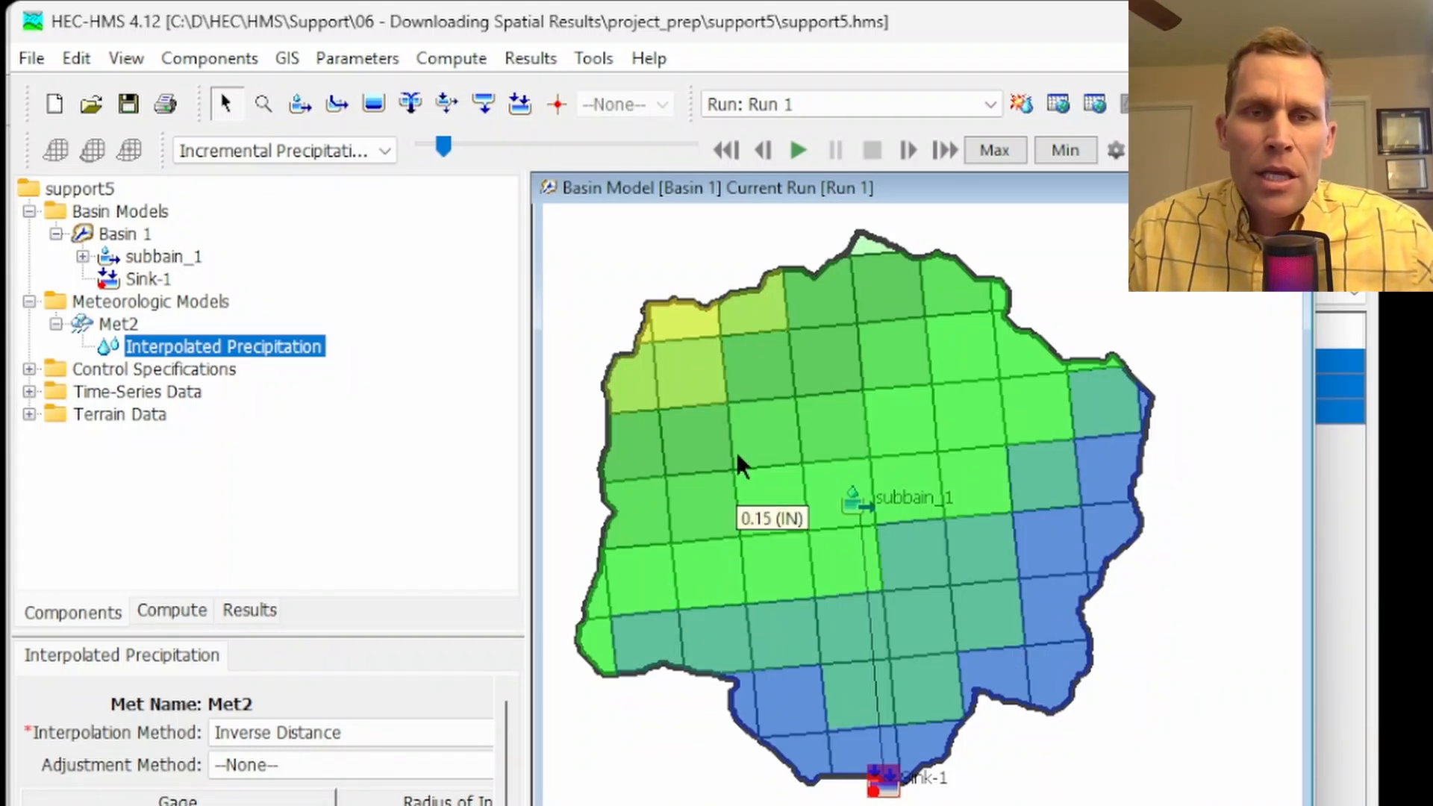
# Plot and tabulate the precipitation series of the grid cell directly south of the previous one, closing both windows after reviewing the values
pyautogui.rightClick(758, 445)
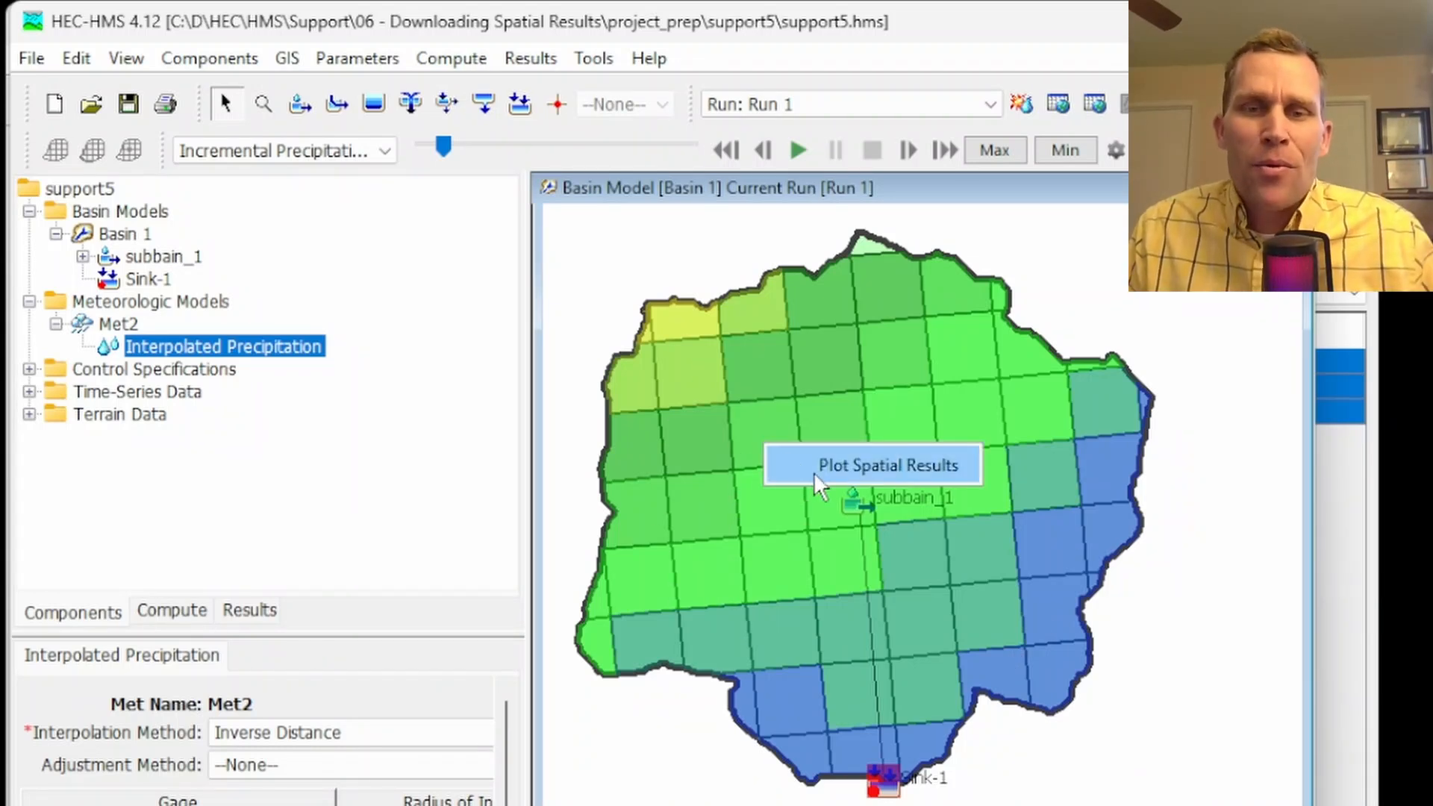
pyautogui.click(866, 464)
pyautogui.click(407, 156)
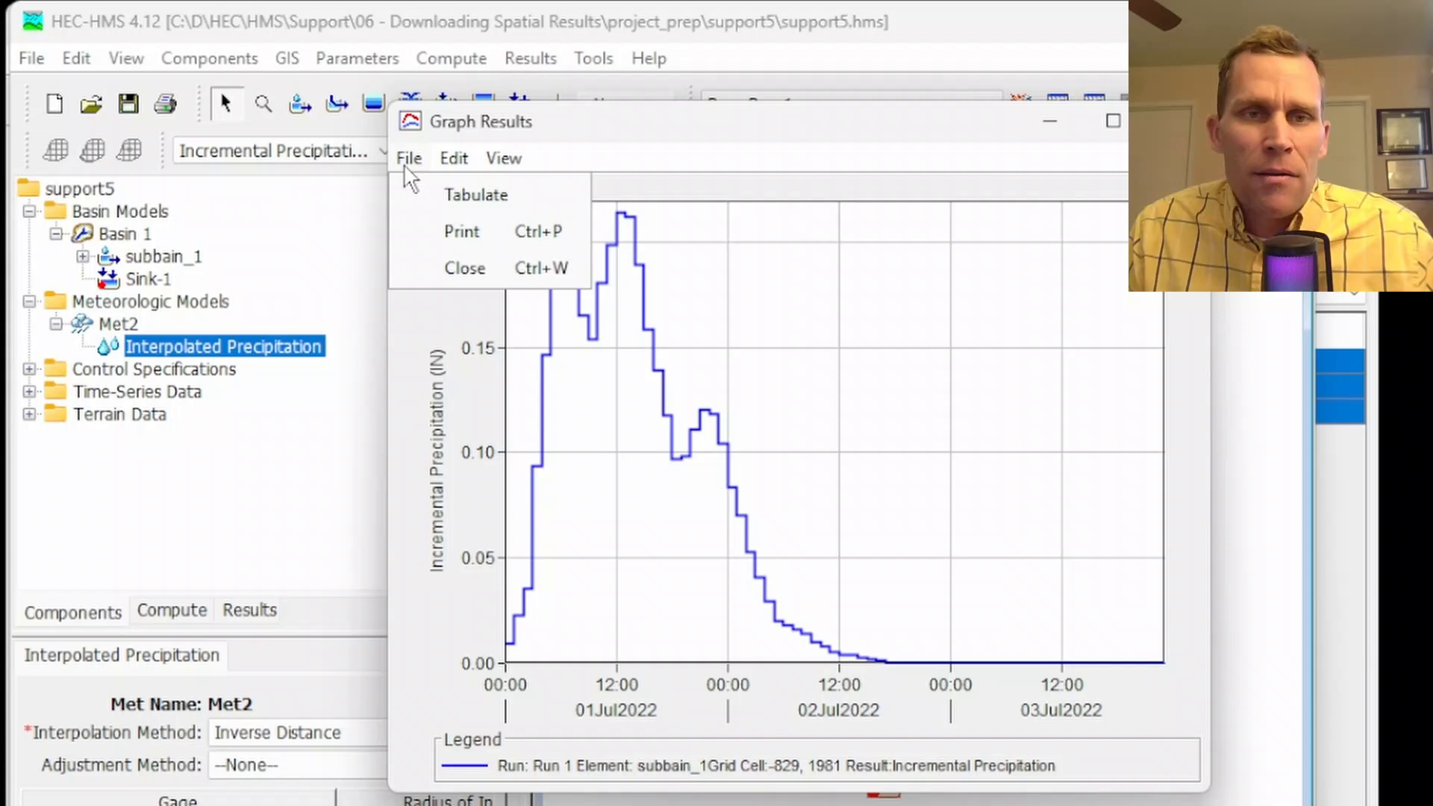
pyautogui.click(432, 192)
pyautogui.moveTo(705, 382); pyautogui.dragTo(722, 804)
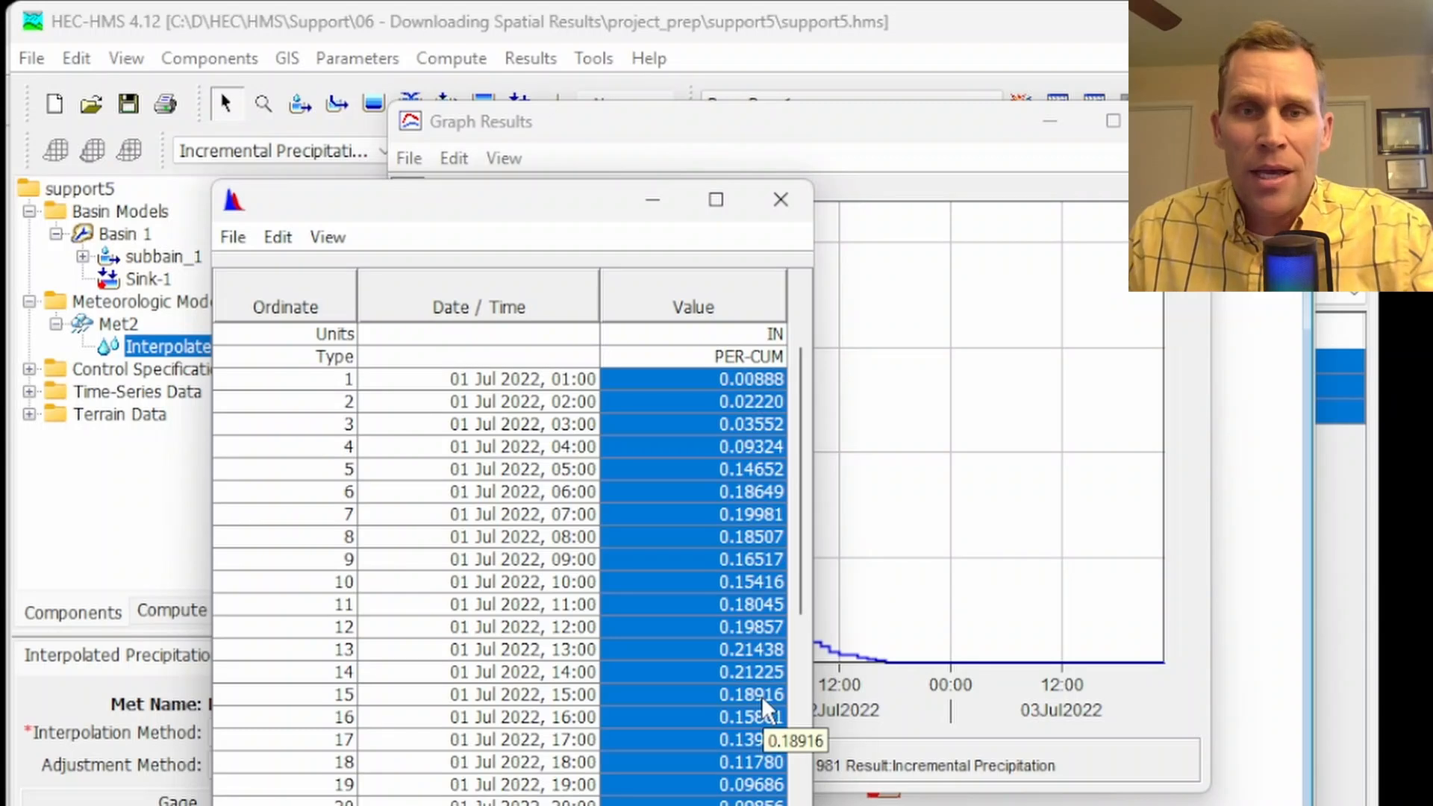
pyautogui.click(781, 199)
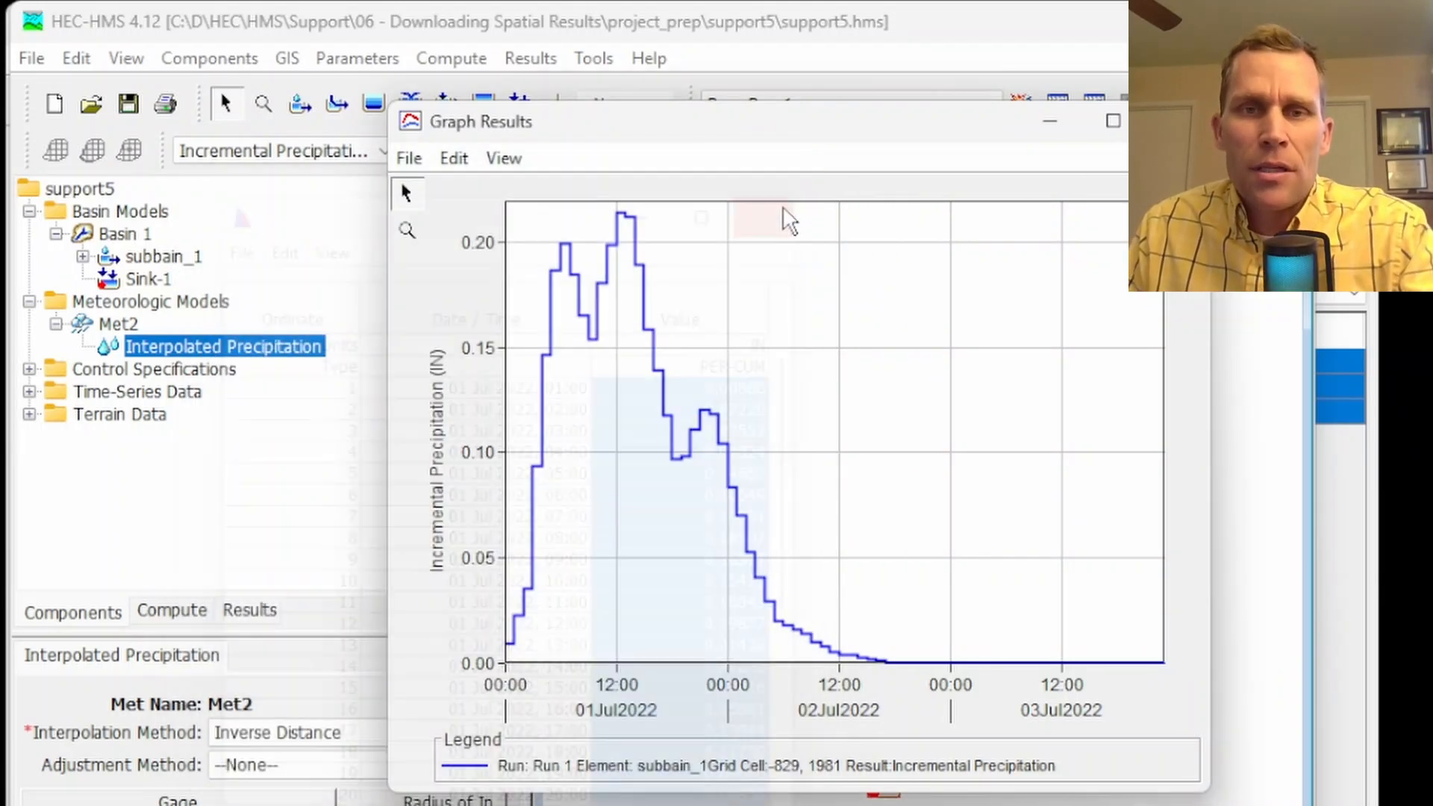
pyautogui.click(1176, 121)
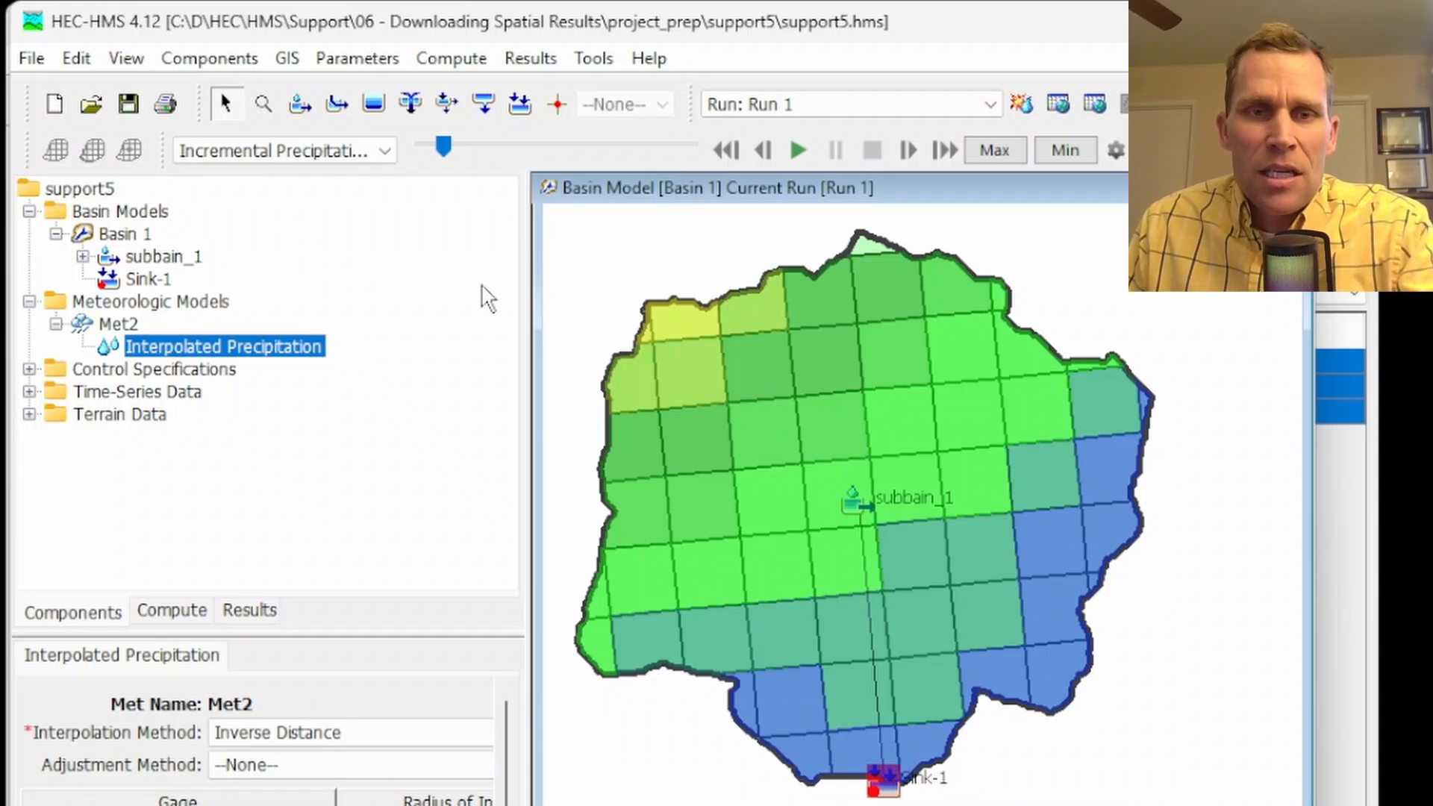
# Review the available spatial result types and list the project's simulation runs in the results tree
pyautogui.click(387, 150)
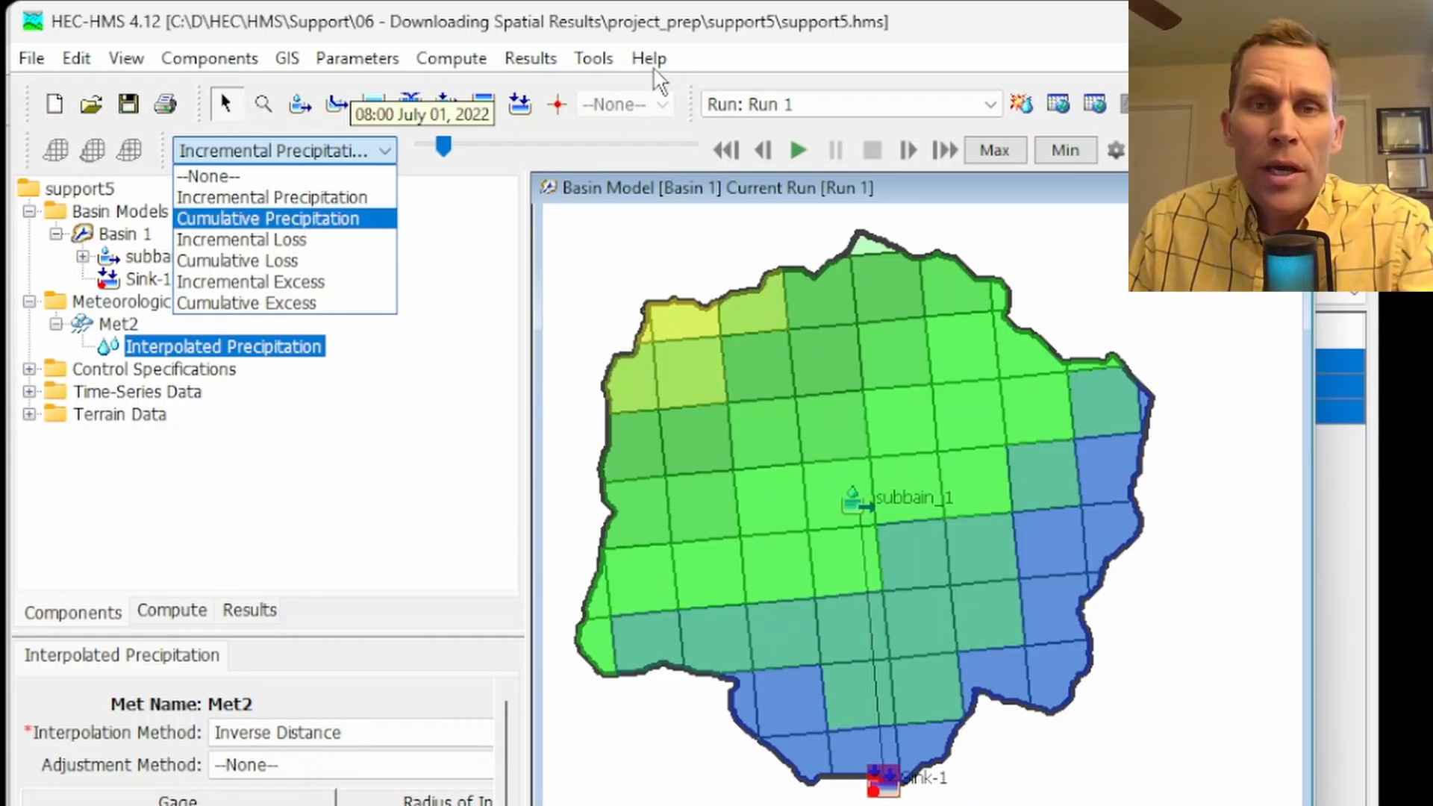
pyautogui.click(683, 25)
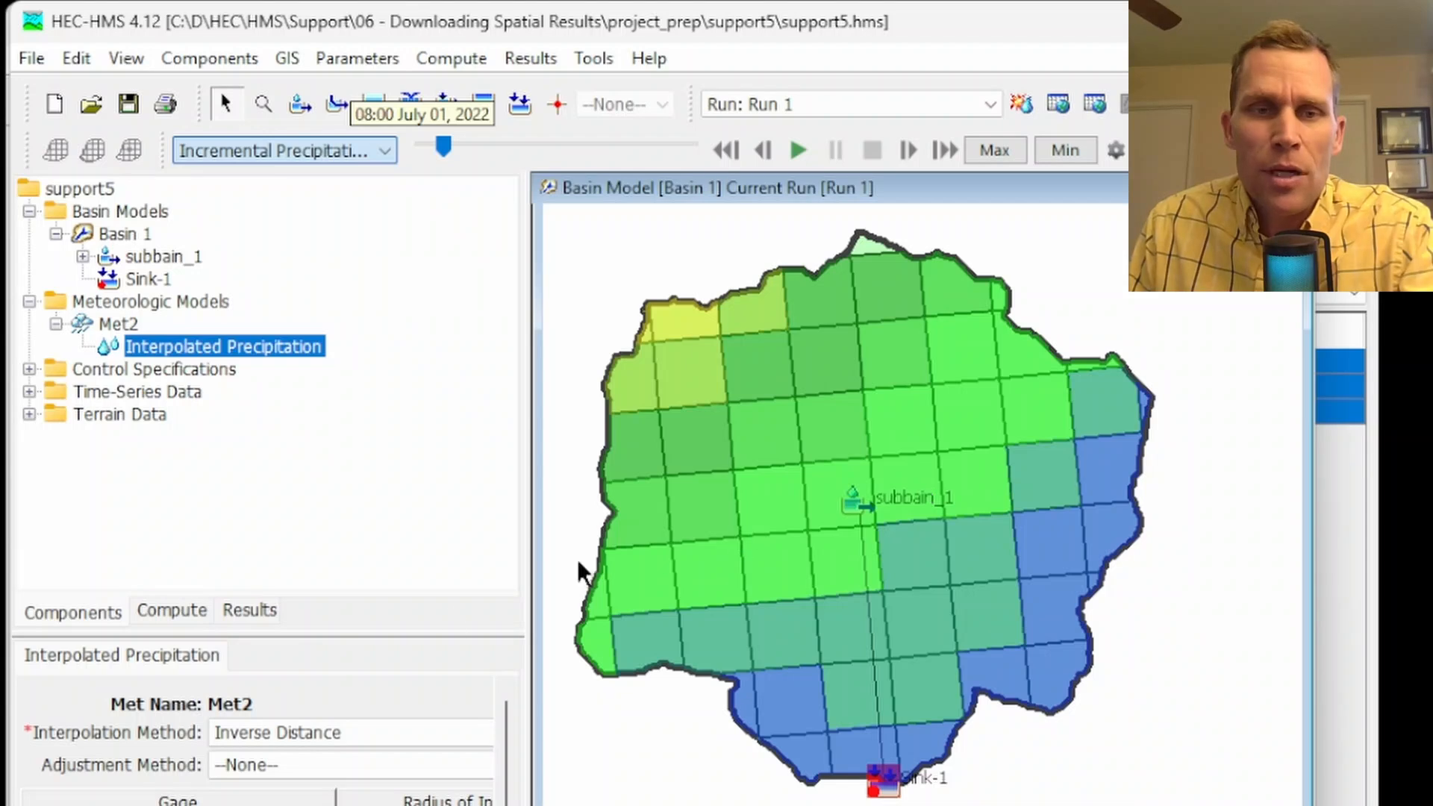
pyautogui.click(248, 612)
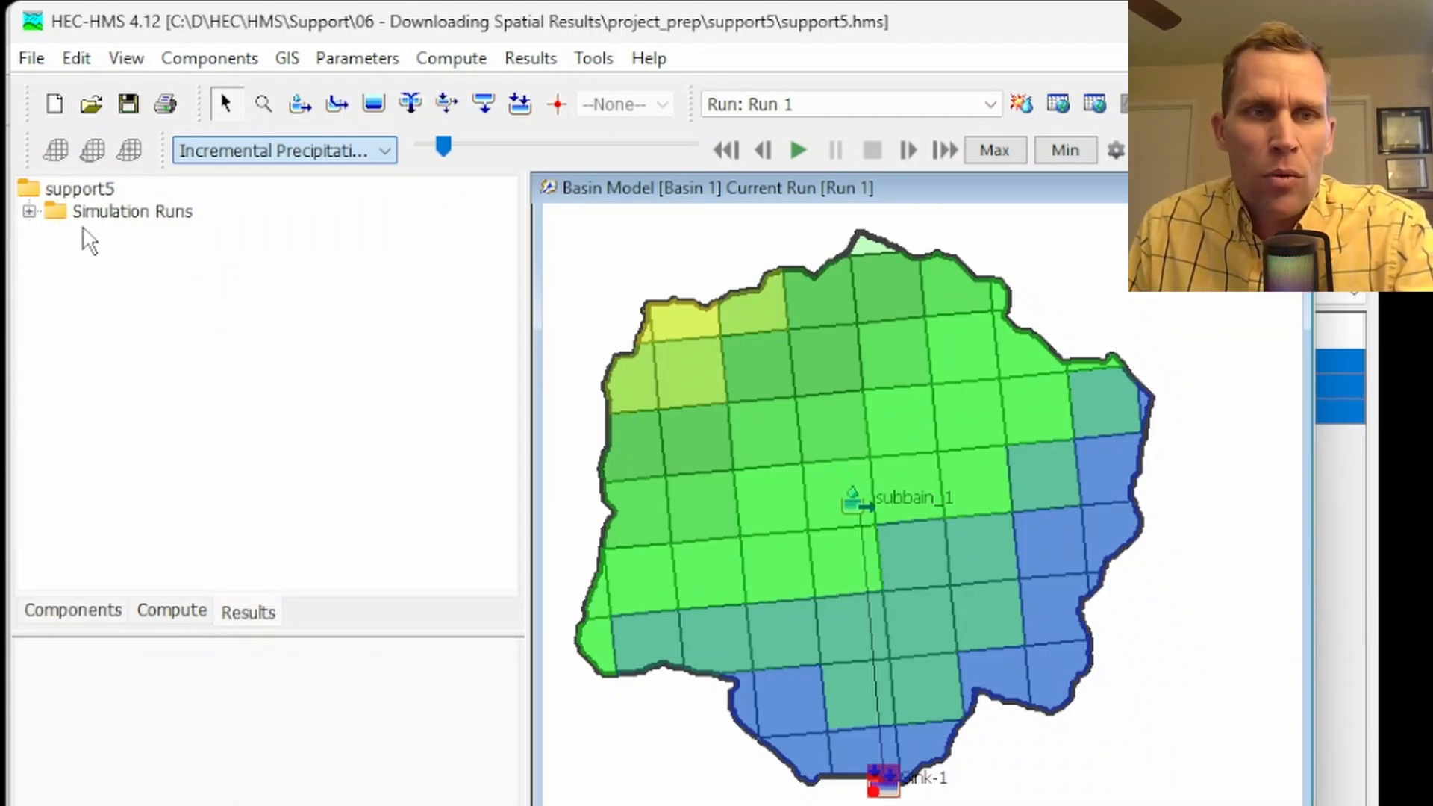
pyautogui.click(29, 213)
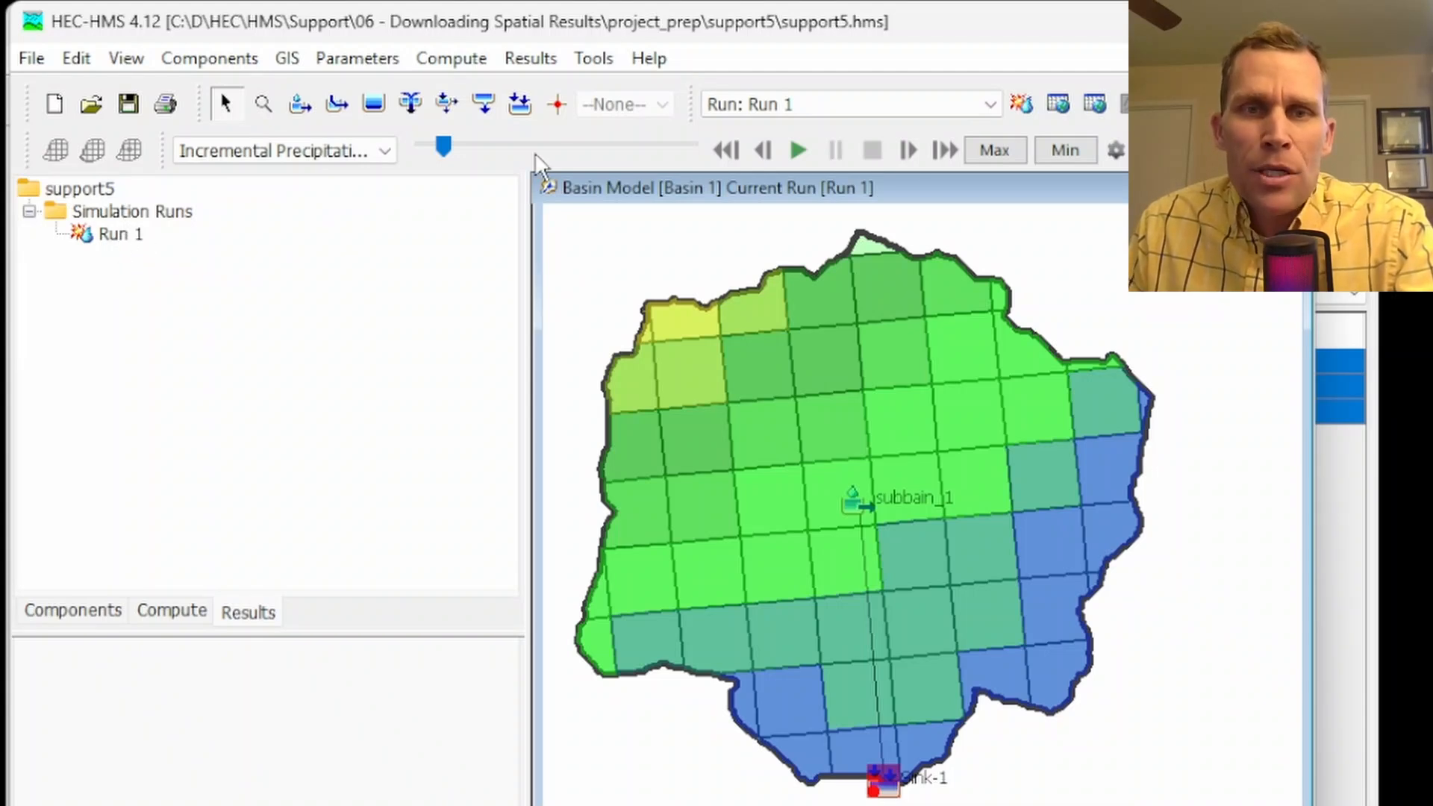
# Check the existing simulation runs in the Simulation Run Manager and close it
pyautogui.click(467, 66)
pyautogui.click(497, 146)
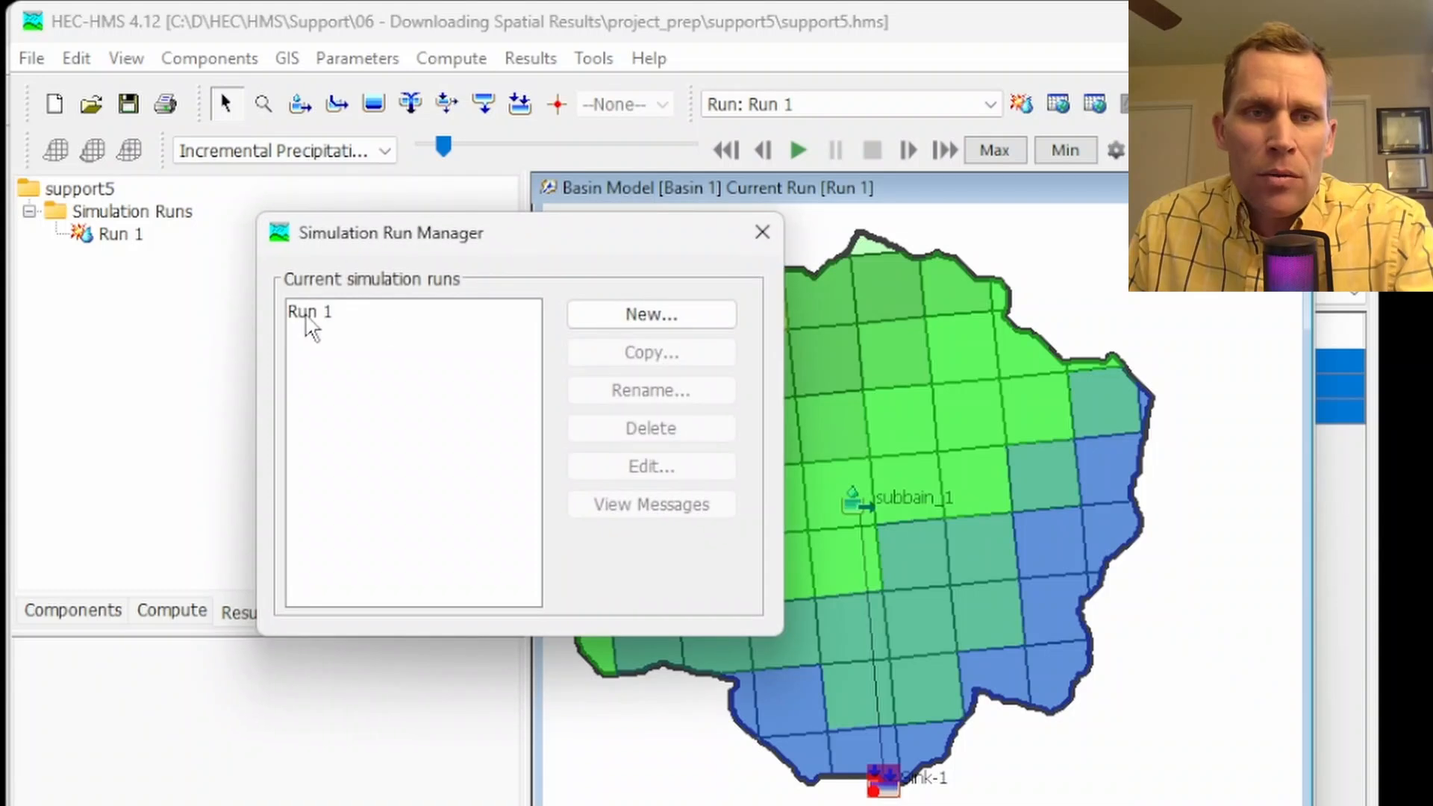
pyautogui.click(756, 235)
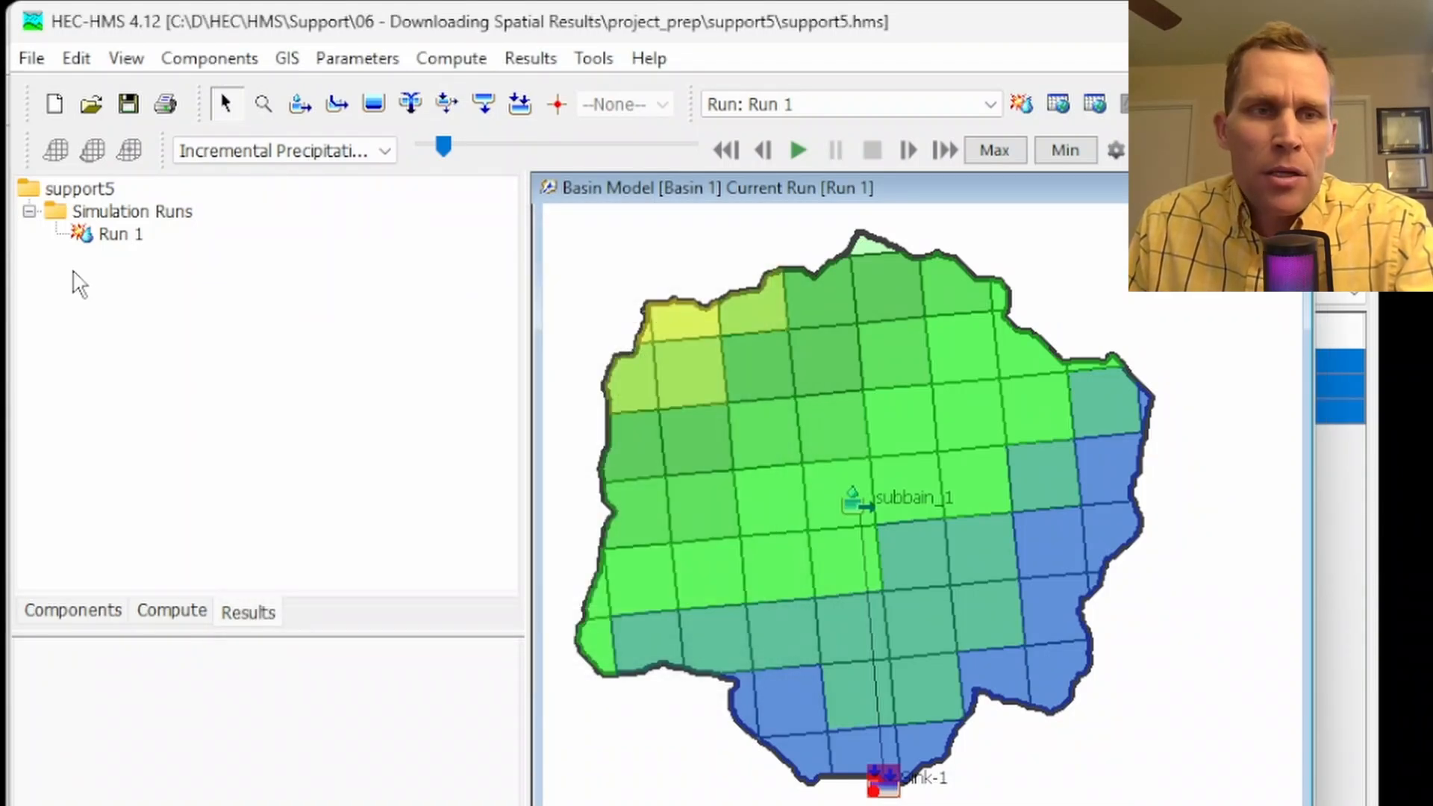
# Expand the Run 1 results down to subbain_1 and inspect individual precipitation values on the basin grid
pyautogui.click(112, 235)
pyautogui.click(155, 305)
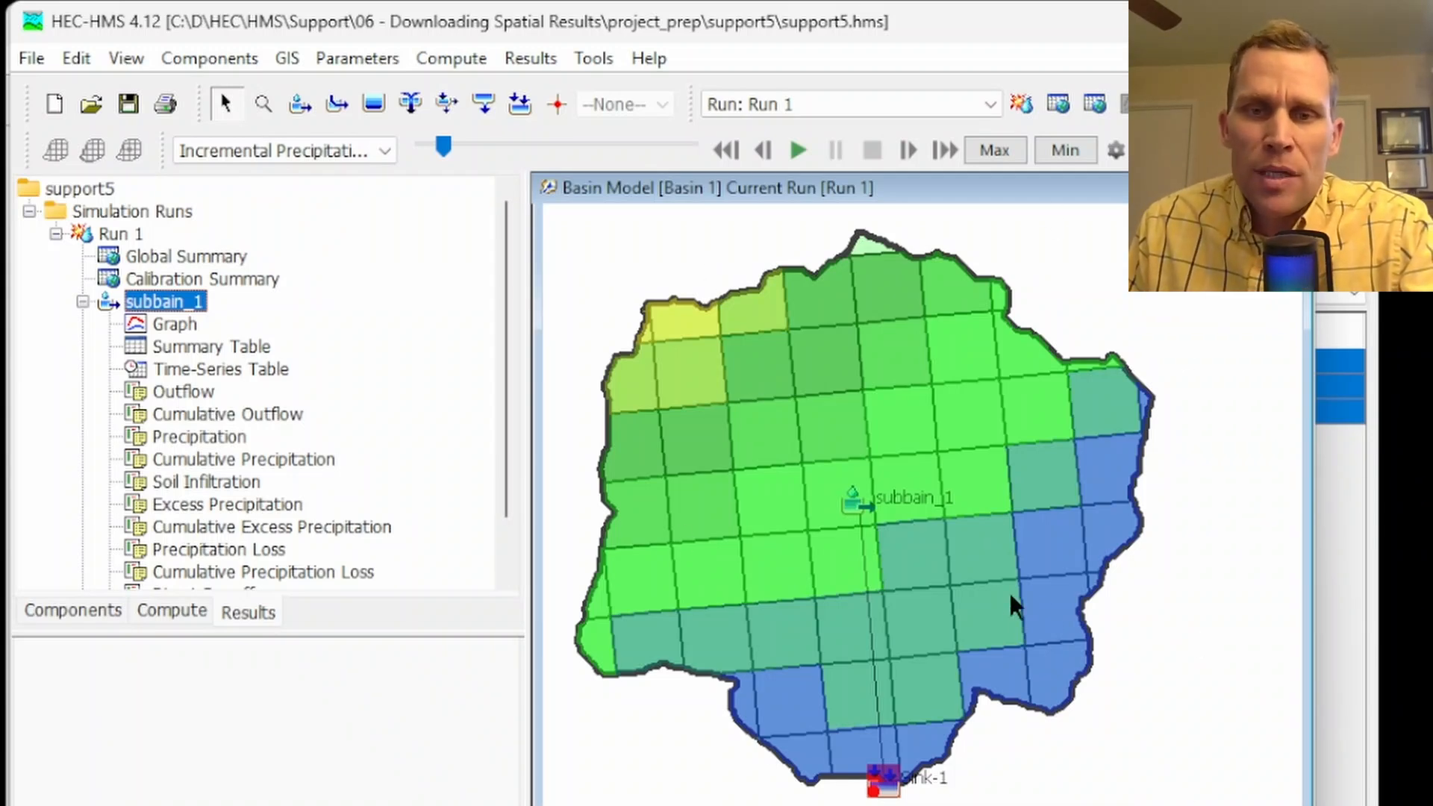
pyautogui.moveTo(909, 333)
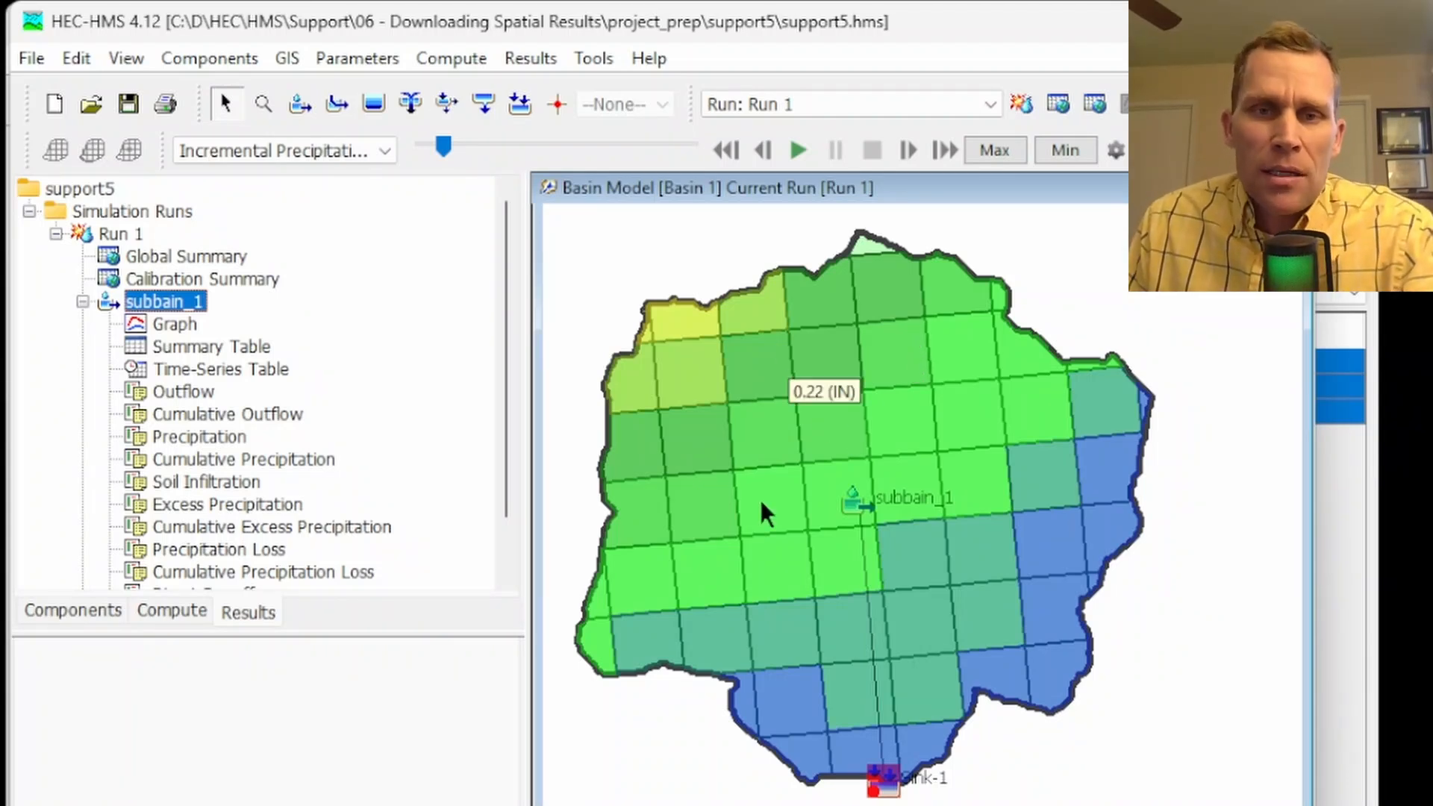
pyautogui.moveTo(933, 421)
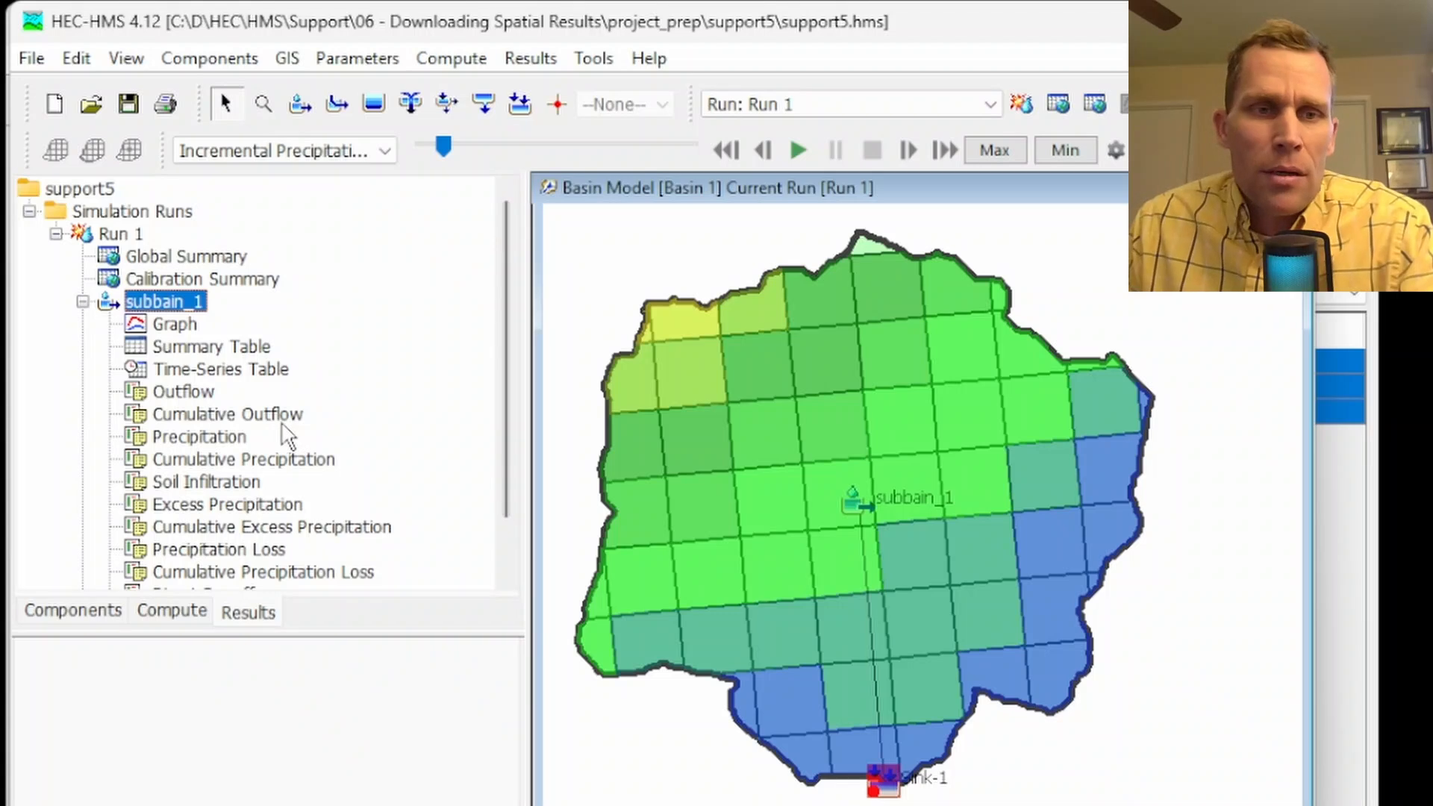
# Graph subbain_1's Precipitation, Precipitation Loss and Excess Precipitation results together in one plot, placing the graph window in view
pyautogui.scroll(-1, 287, 428)
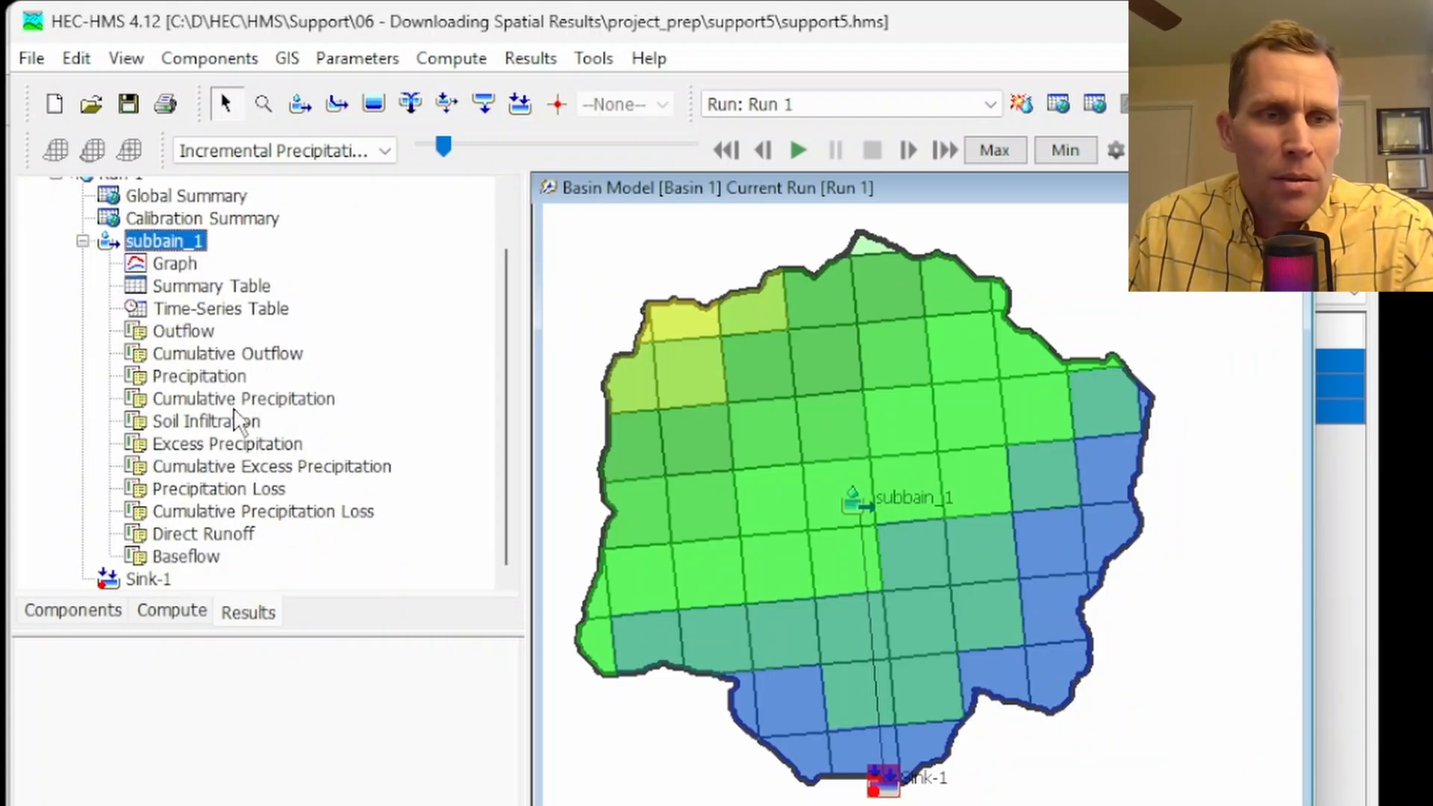
pyautogui.click(216, 379)
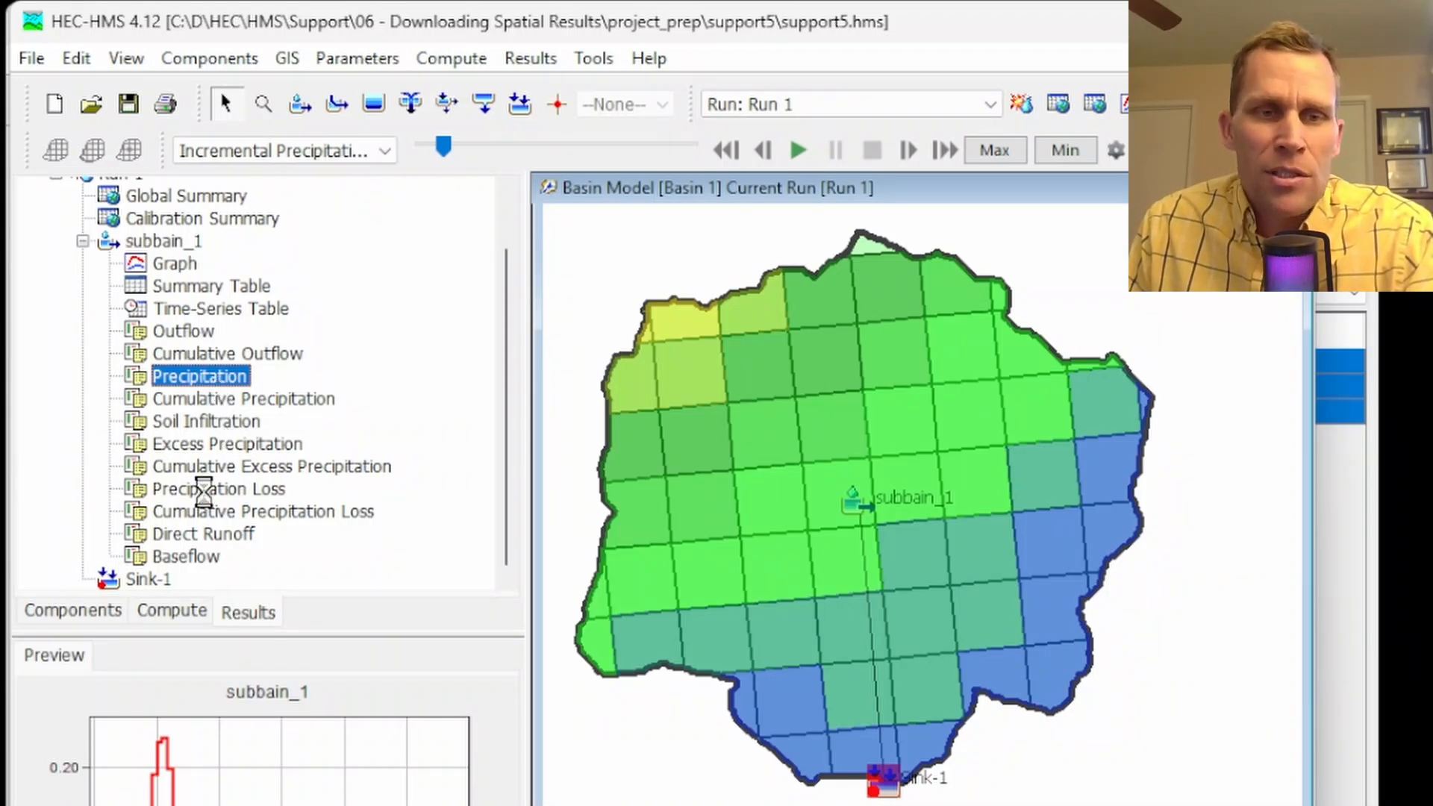
pyautogui.keyDown('ctrl'); pyautogui.click(206, 494); pyautogui.keyUp('ctrl')
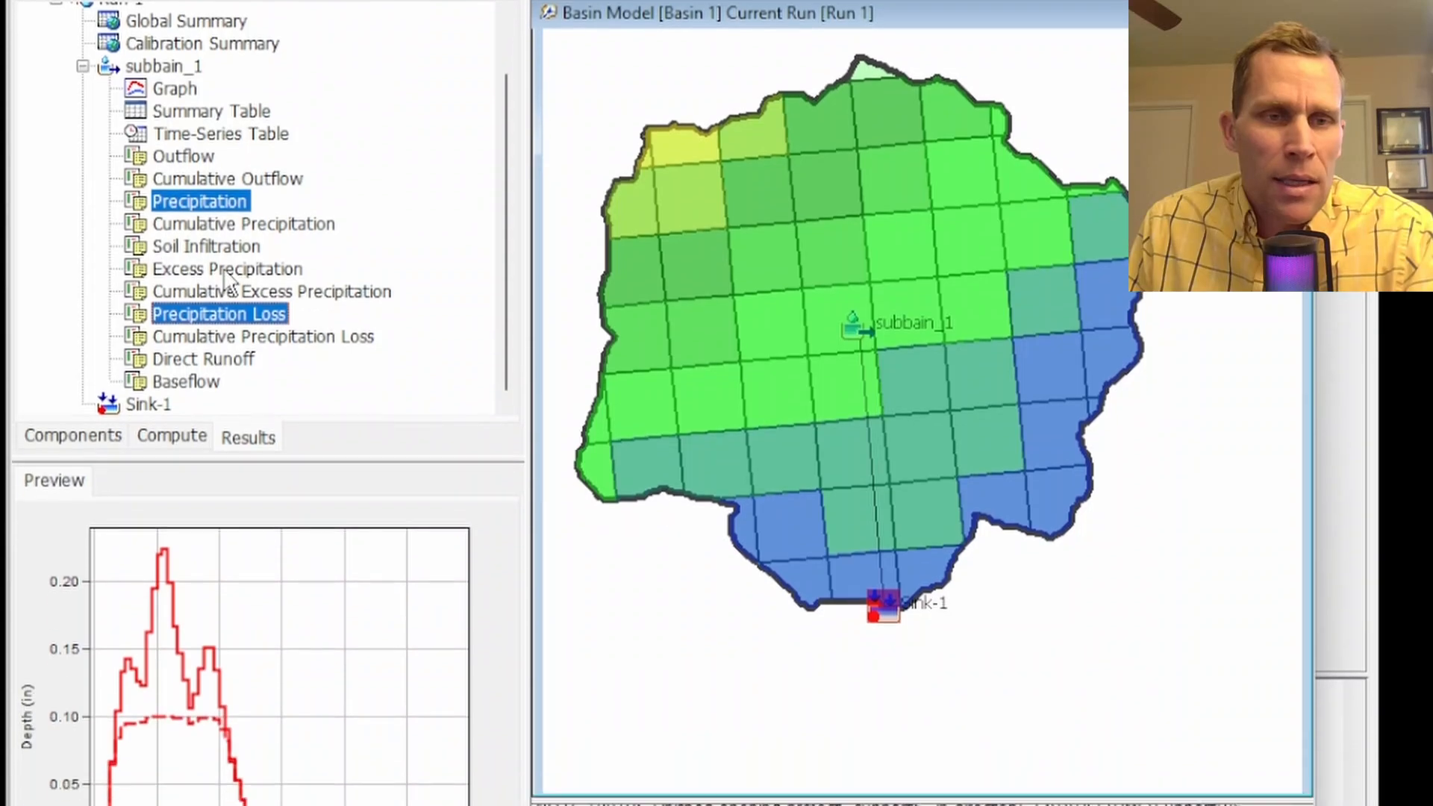
pyautogui.keyDown('ctrl'); pyautogui.click(231, 447); pyautogui.keyUp('ctrl')
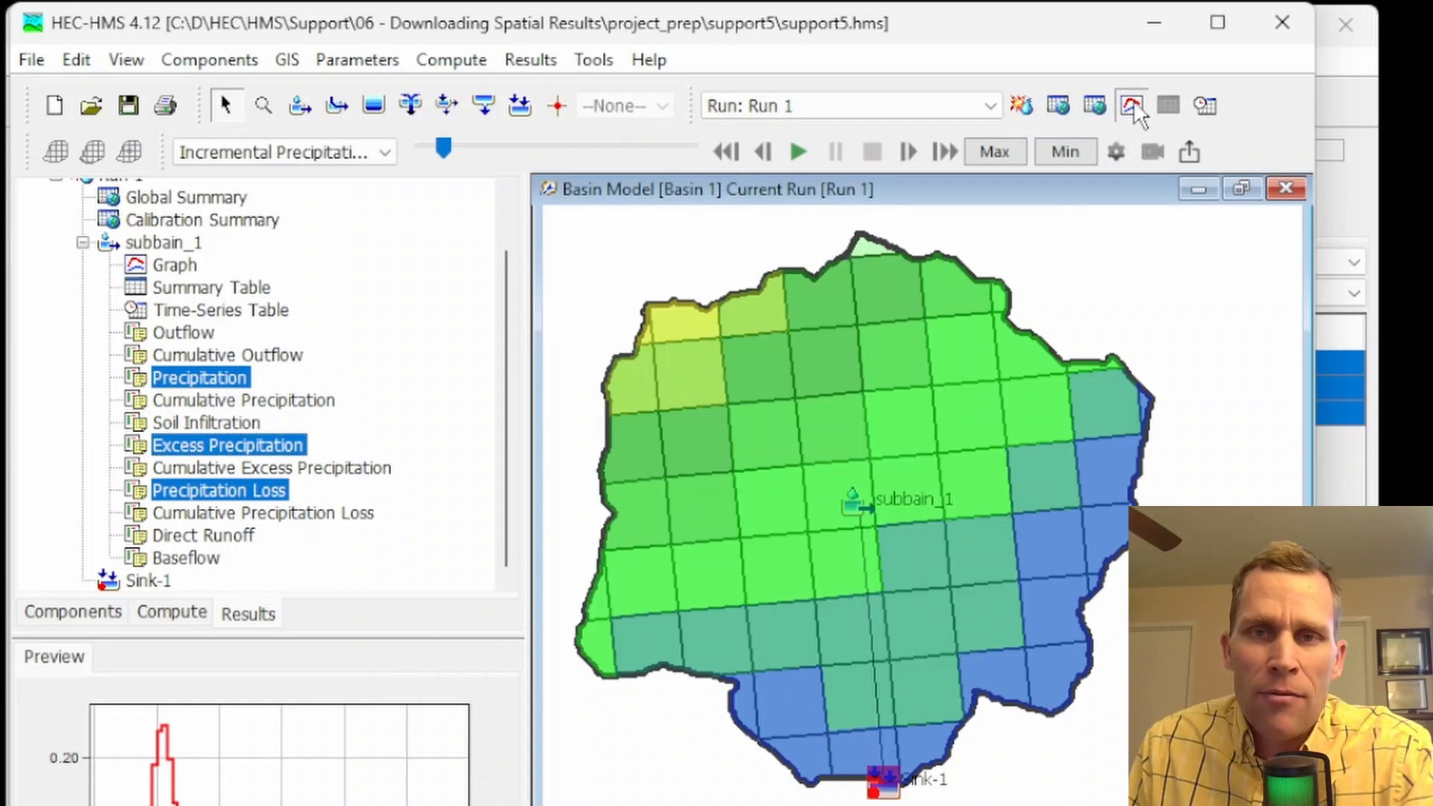
pyautogui.click(1132, 43)
pyautogui.moveTo(502, 46); pyautogui.dragTo(681, 163)
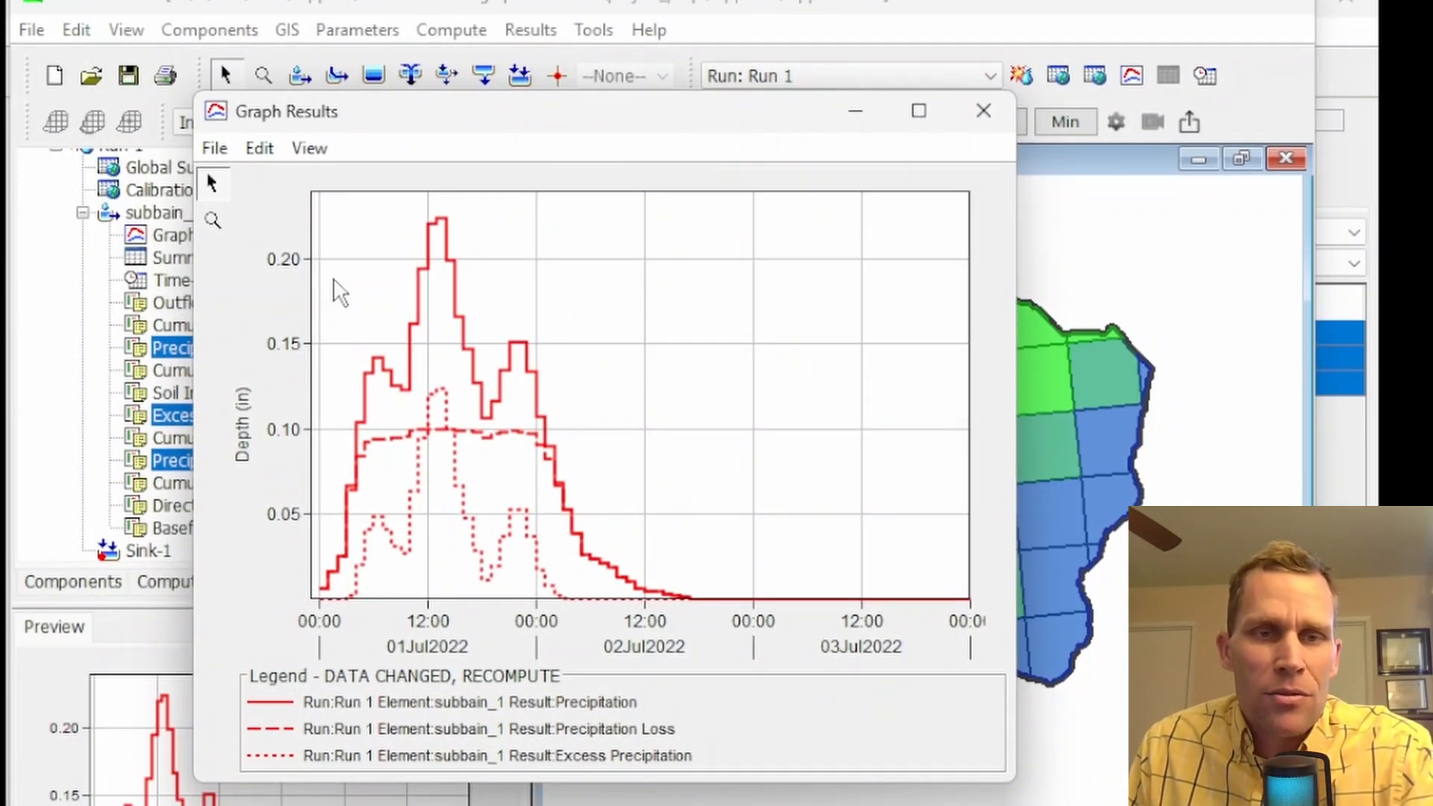
# Give the Precipitation curve a heavier line weight in the graph's plot properties
pyautogui.click(265, 149)
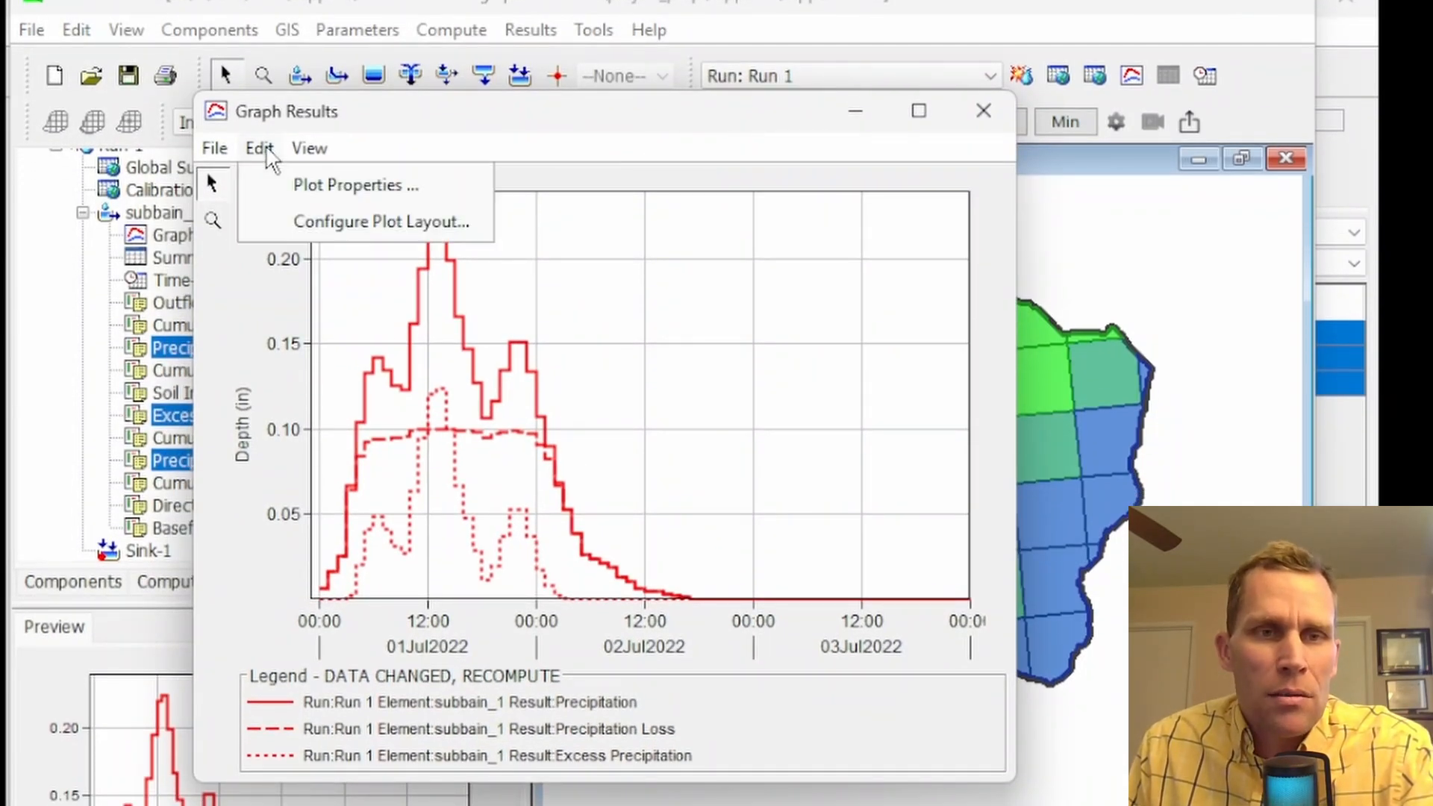
pyautogui.click(298, 186)
pyautogui.click(378, 430)
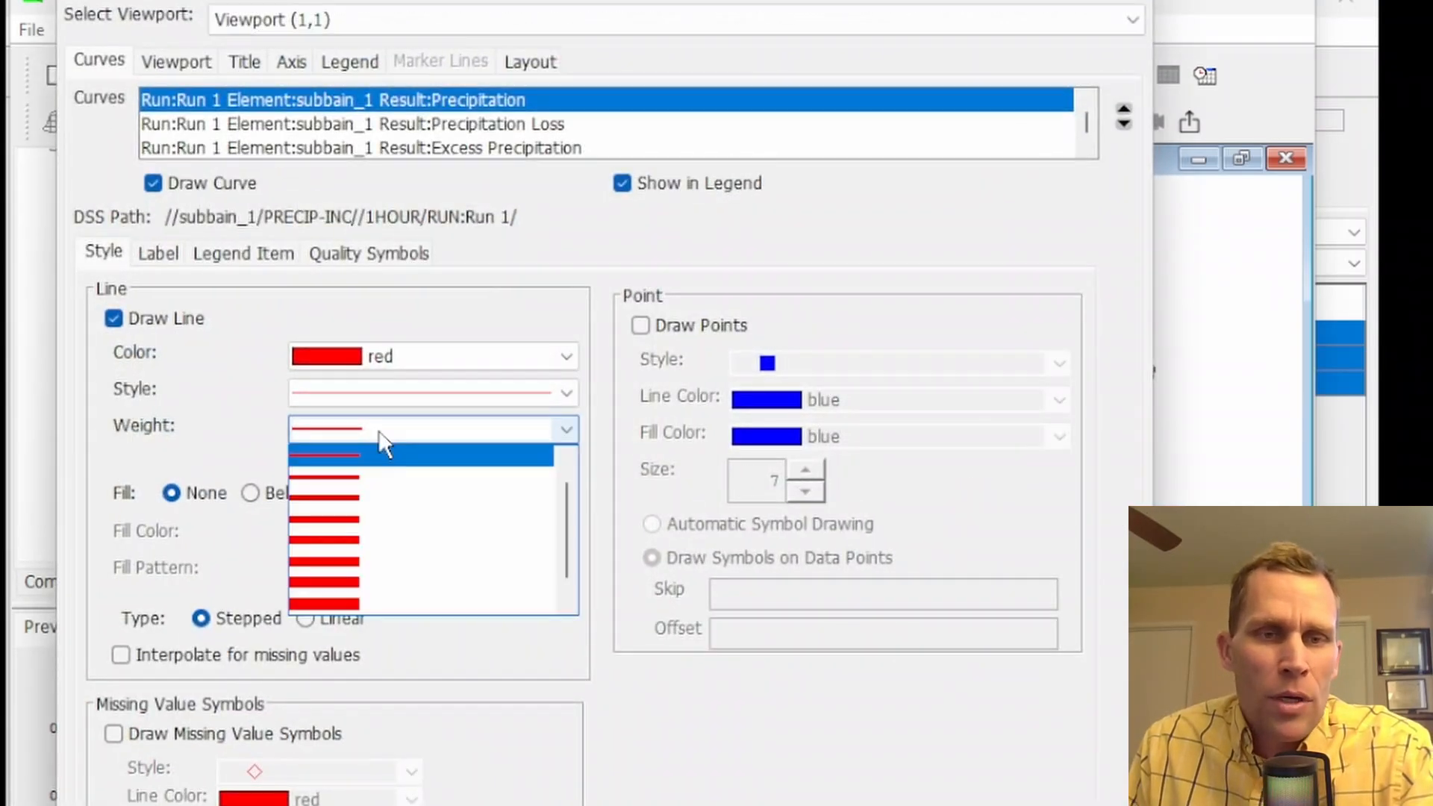
pyautogui.click(368, 497)
# Set the Precipitation Loss curve to a solid line style
pyautogui.click(439, 127)
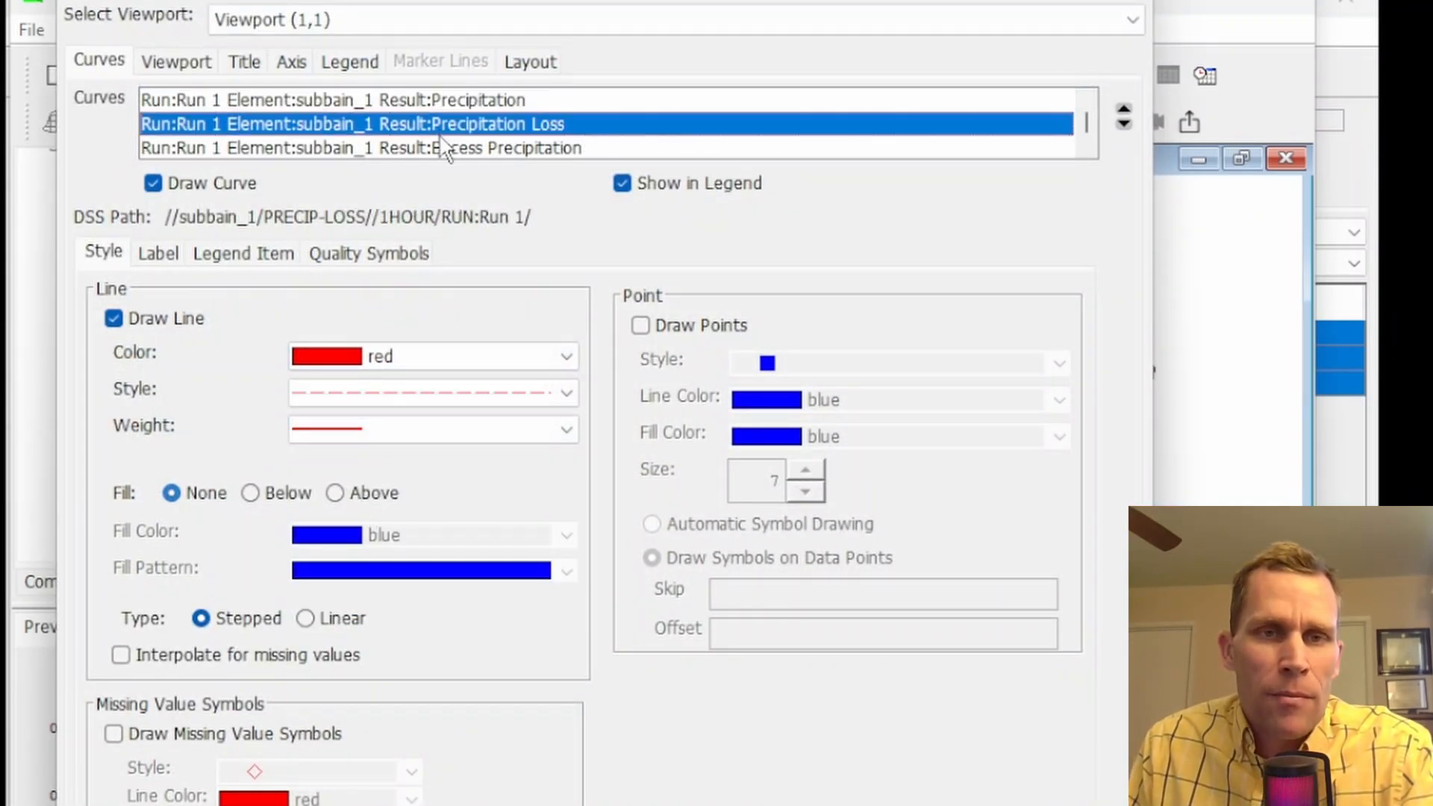
pyautogui.click(412, 396)
pyautogui.click(410, 422)
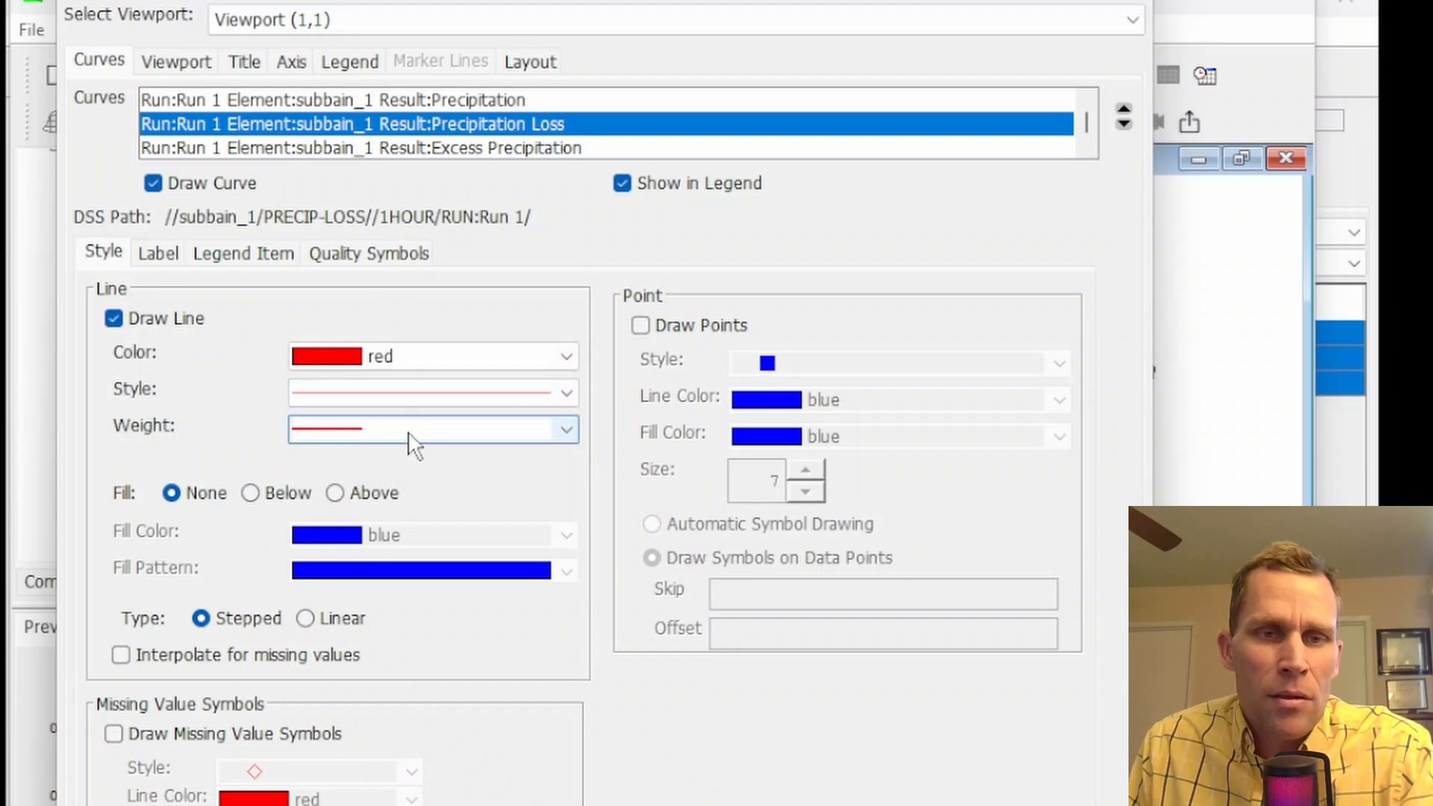
# Give the Precipitation Loss curve a heavier line weight and set its color to darkgreen
pyautogui.click(410, 432)
pyautogui.click(355, 490)
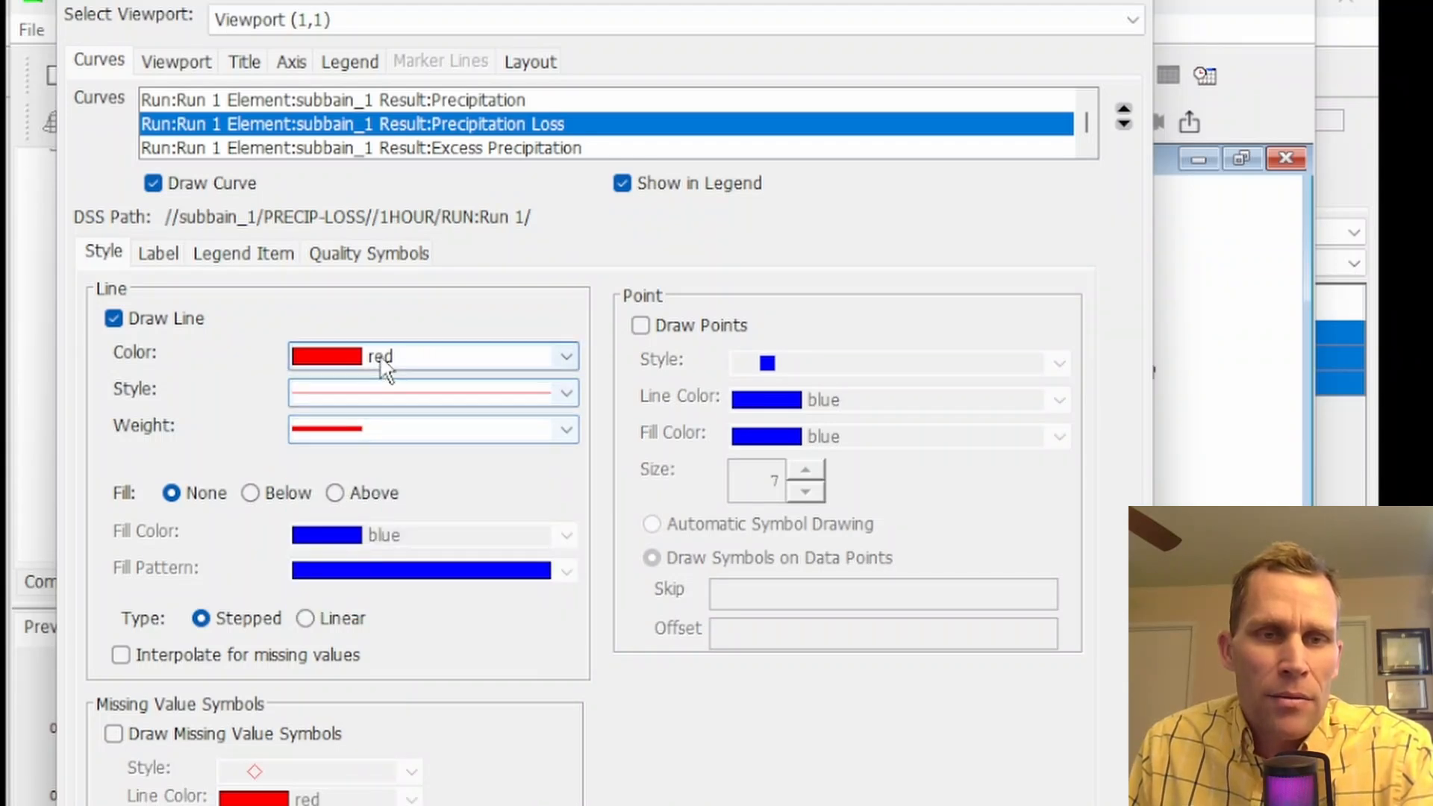
pyautogui.click(379, 355)
pyautogui.scroll(-3, 369, 469)
pyautogui.click(374, 404)
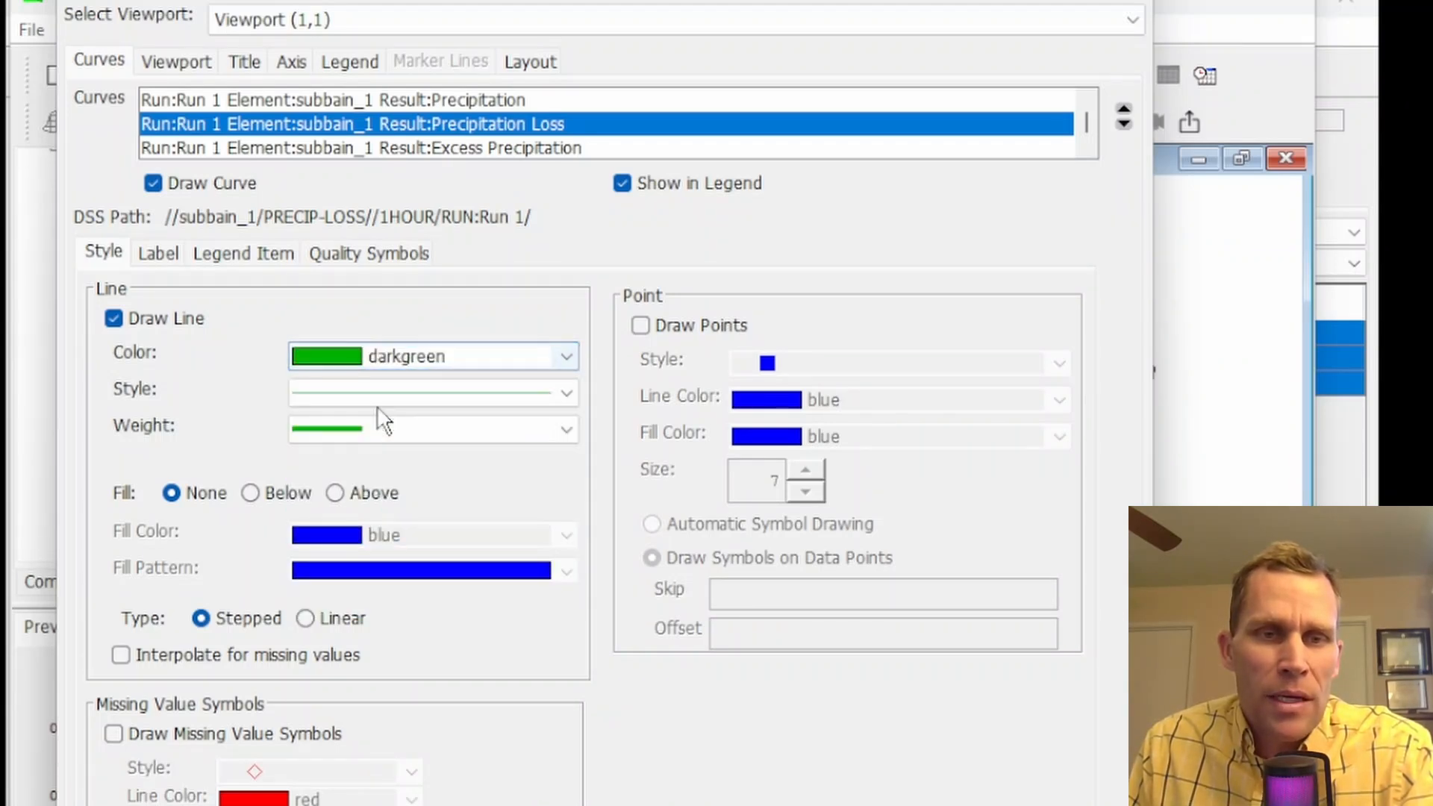
# Format the Excess Precipitation curve as a solid, heavier lightpurple line and apply the curve properties to the graph
pyautogui.click(432, 154)
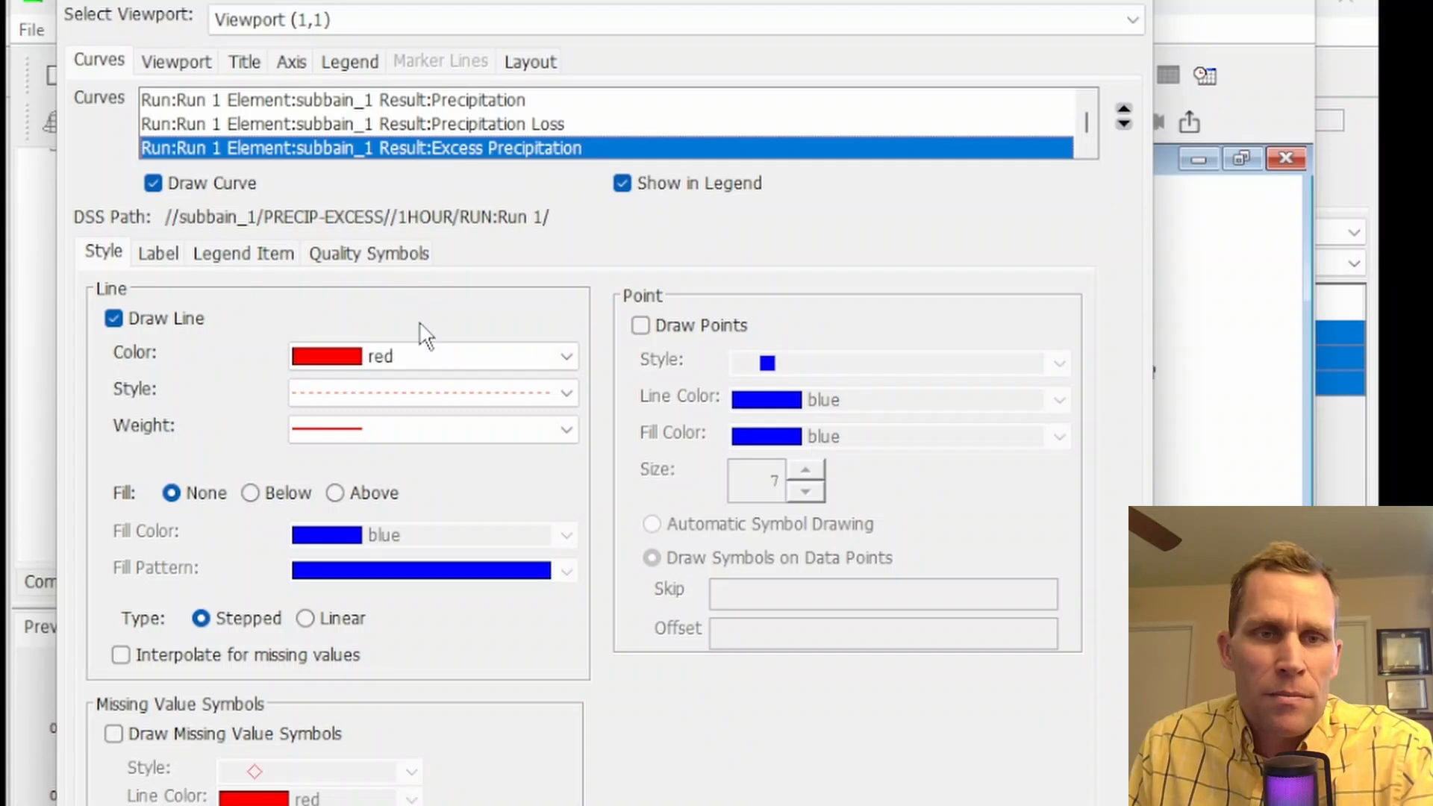
pyautogui.click(422, 392)
pyautogui.click(419, 417)
pyautogui.click(416, 357)
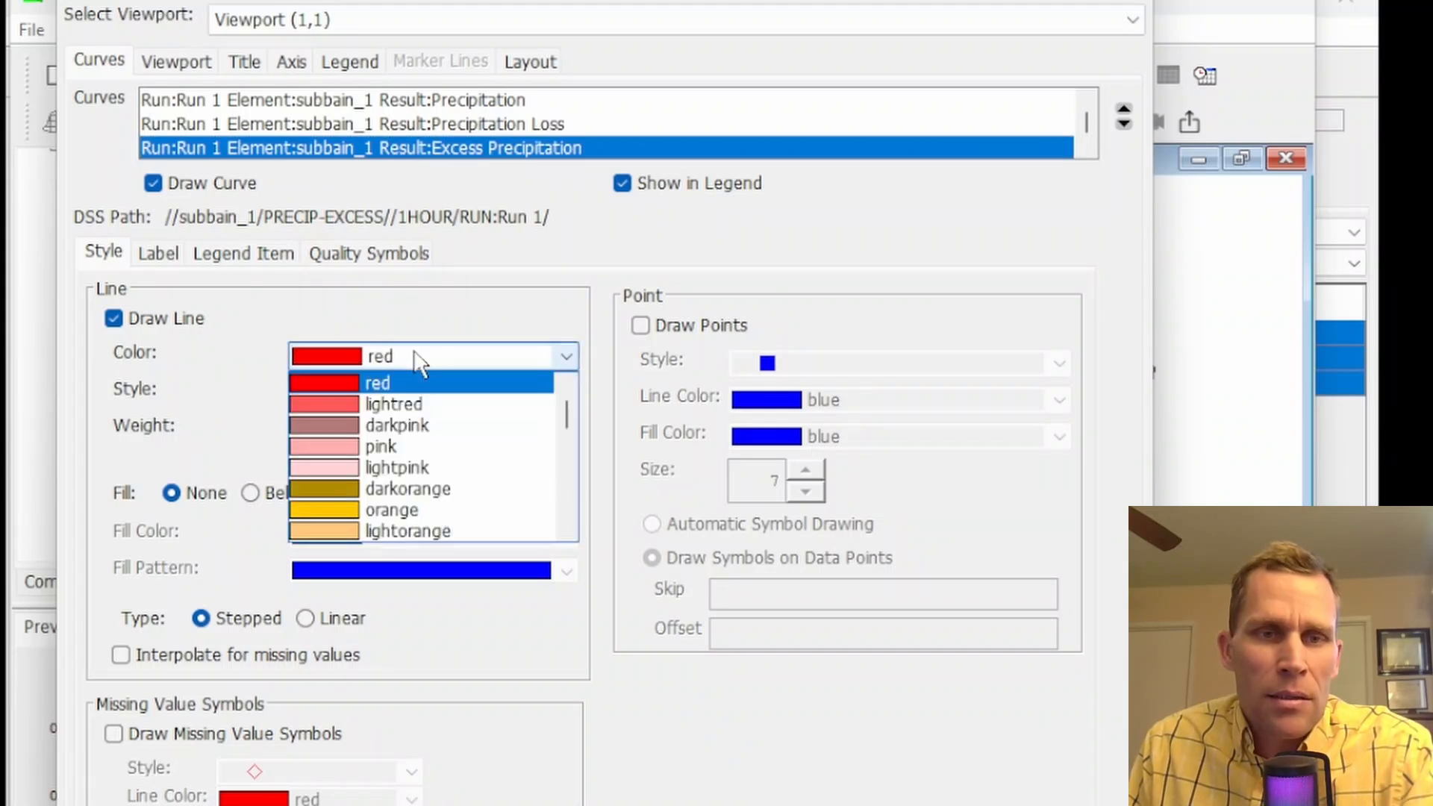
pyautogui.scroll(-6, 407, 441)
pyautogui.click(405, 425)
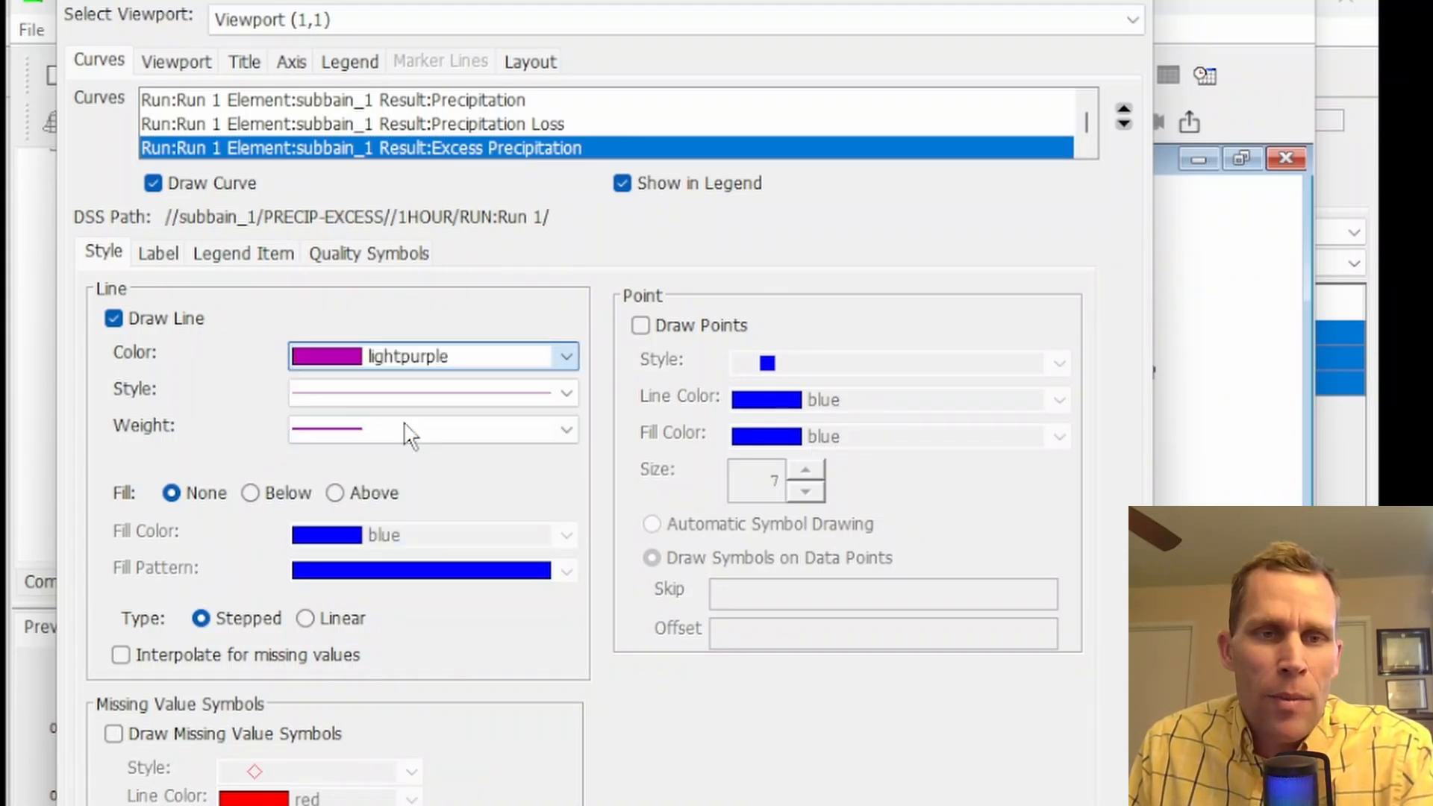
pyautogui.click(405, 426)
pyautogui.click(379, 461)
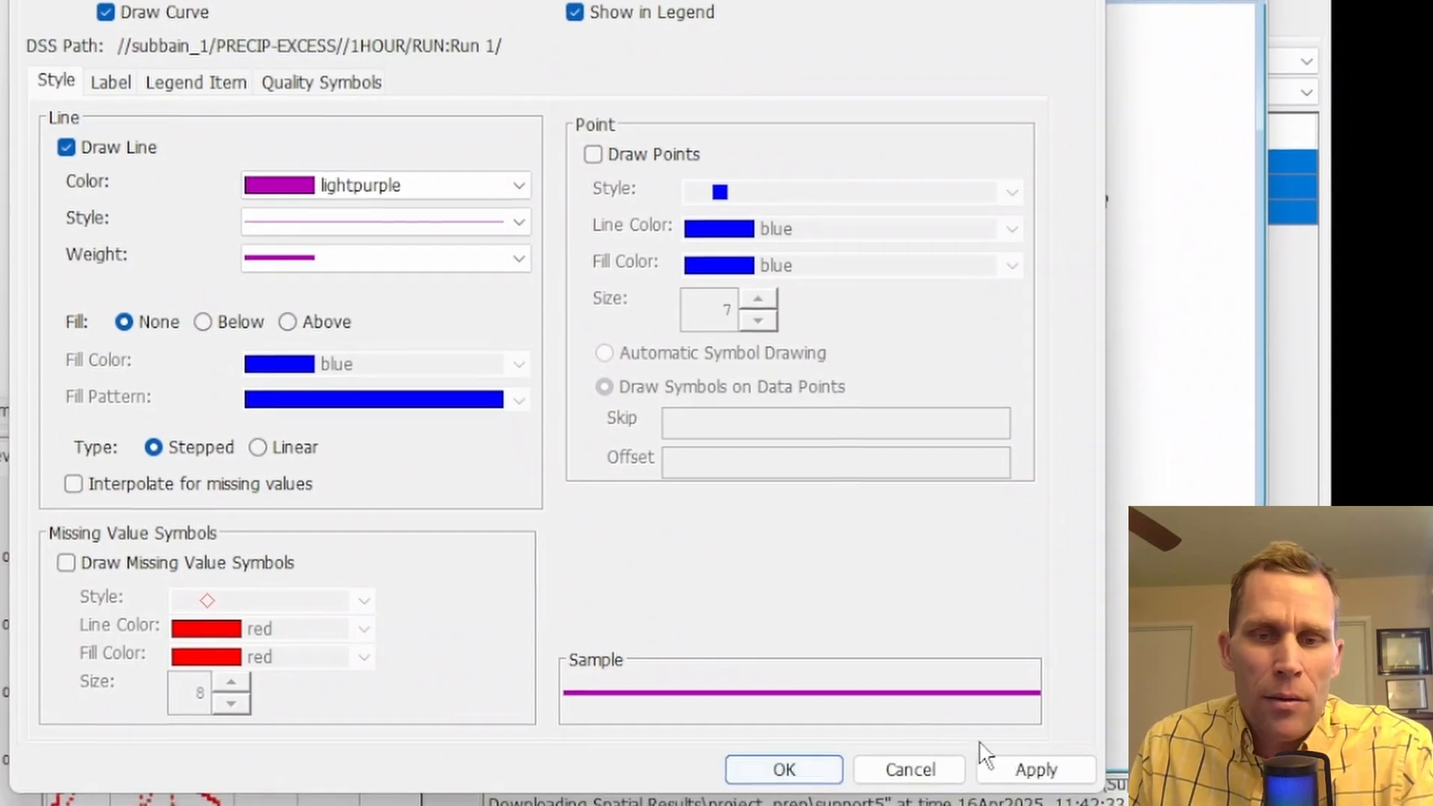
pyautogui.click(1020, 764)
pyautogui.click(804, 760)
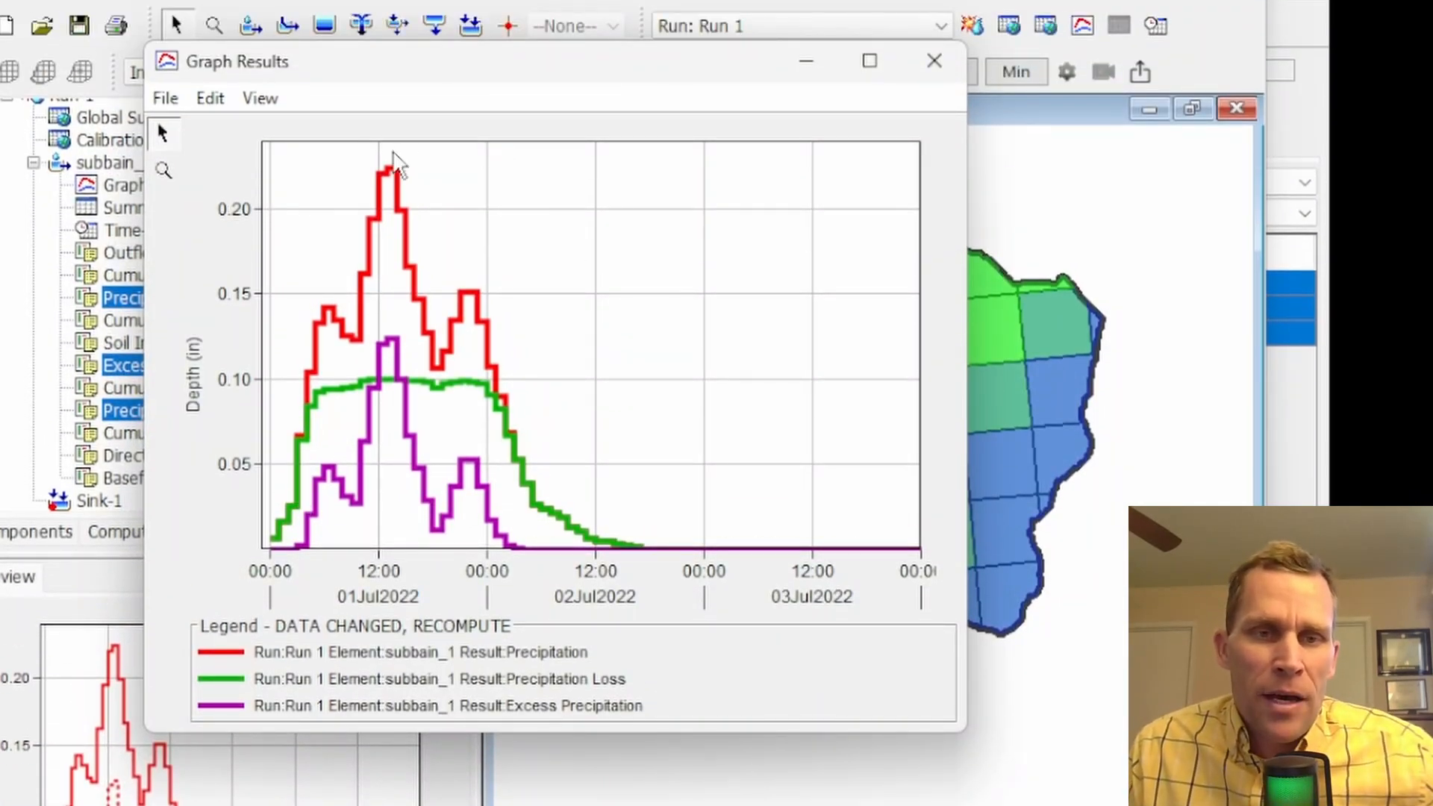
# Highlight the Precipitation, Precipitation Loss and Excess Precipitation curves one after another in the graph to compare them
pyautogui.click(302, 654)
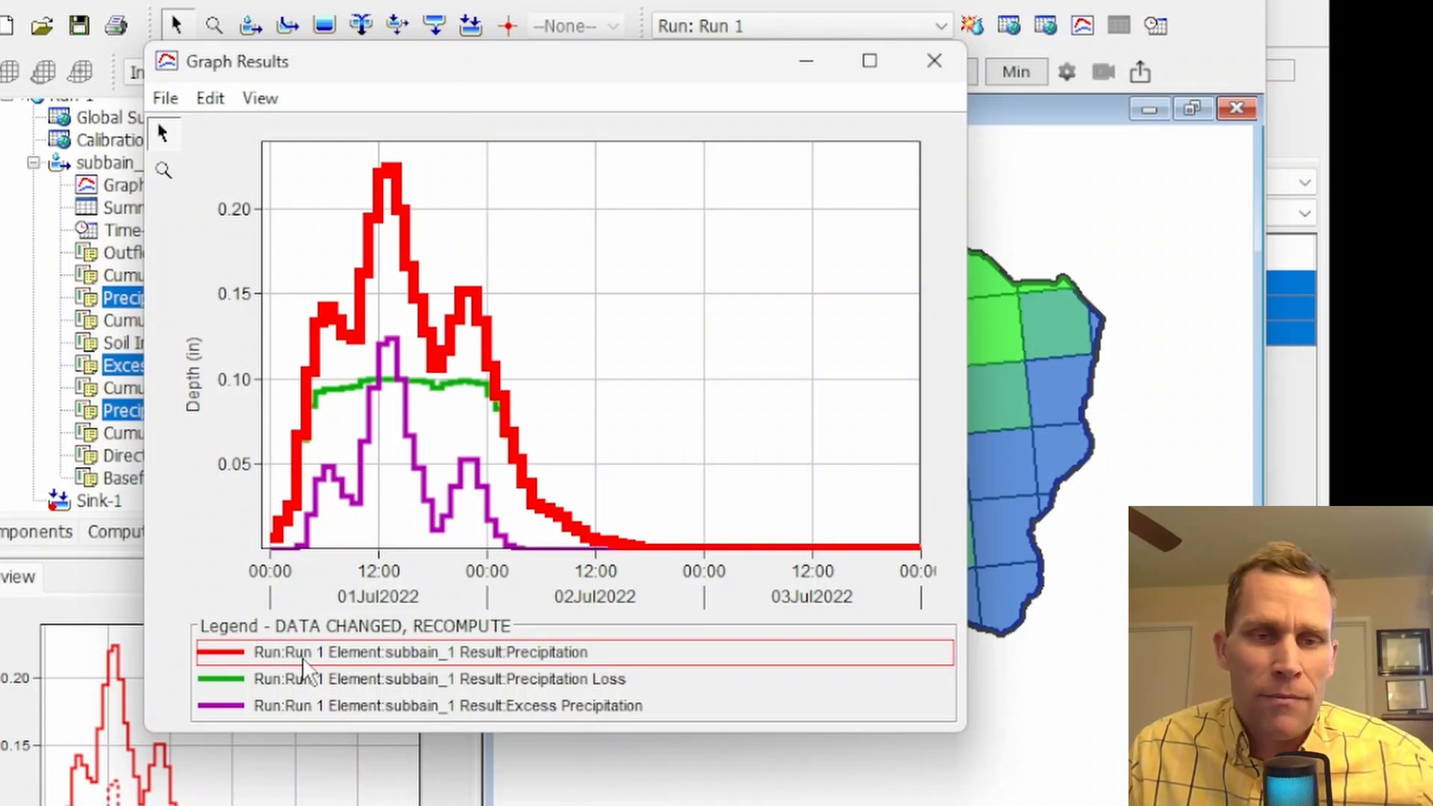
pyautogui.click(306, 681)
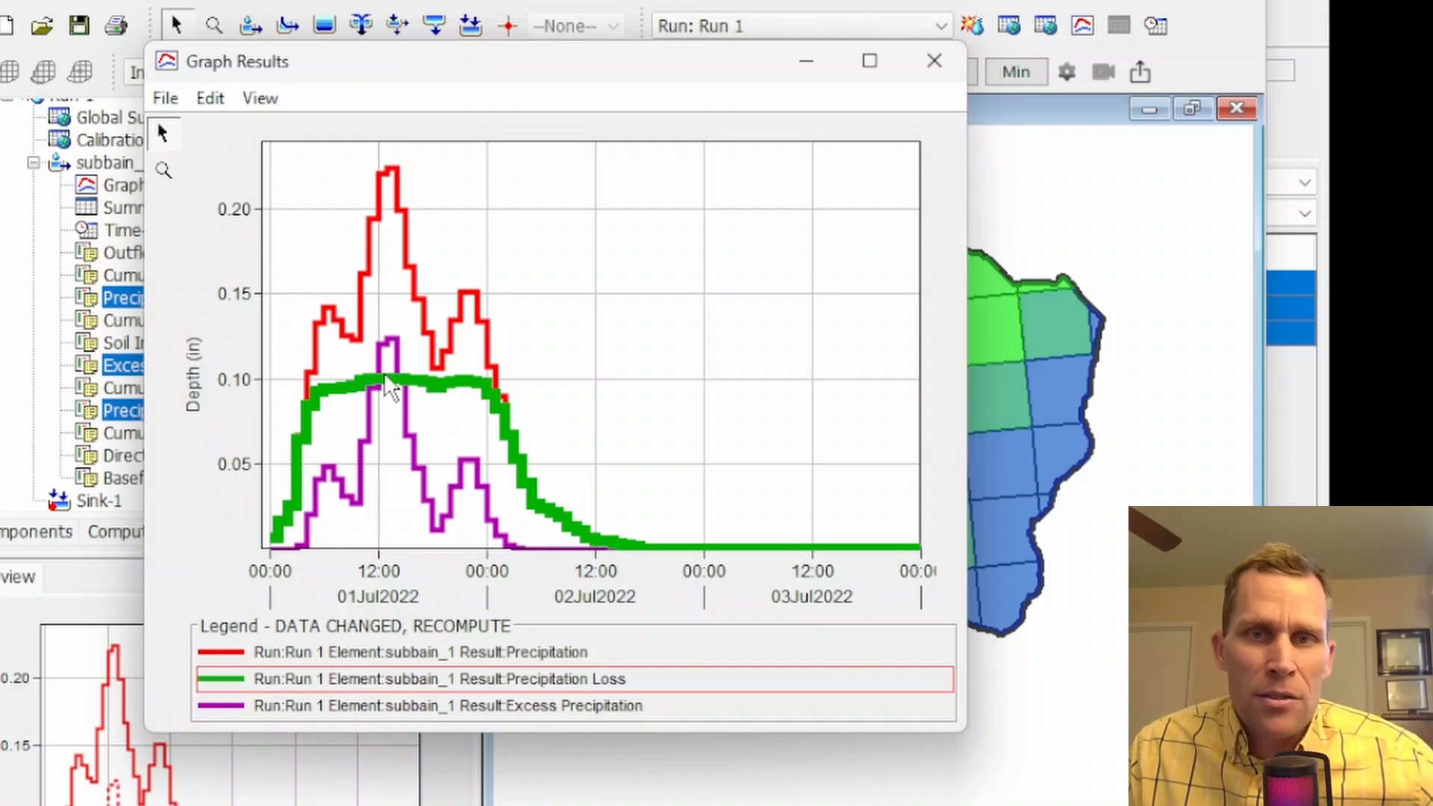
pyautogui.click(329, 708)
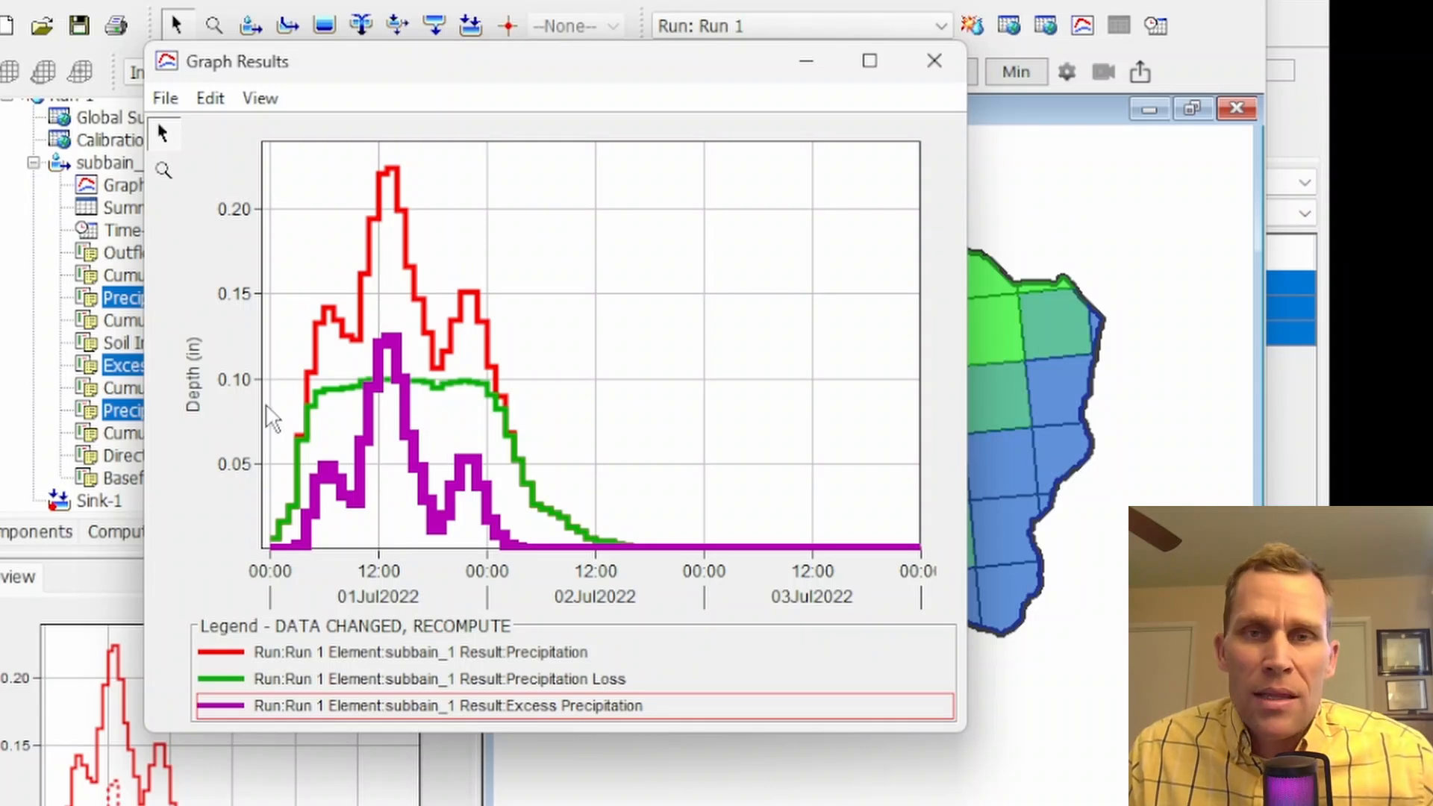
# Tabulate the graphed results and inspect the PRECIP-INC, PRECIP-LOSS and PRECIP-EXCESS columns one by one
pyautogui.click(165, 98)
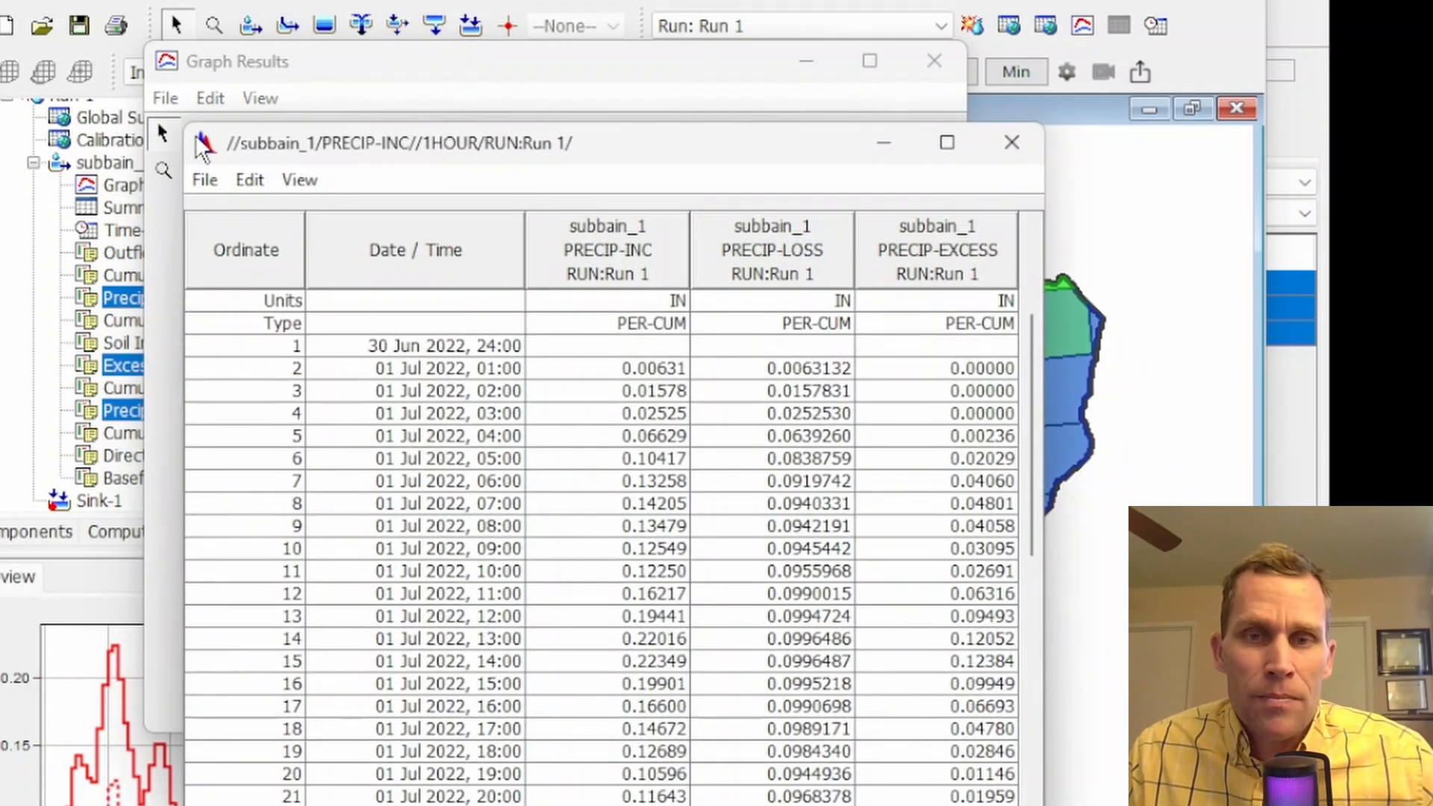
pyautogui.moveTo(454, 156); pyautogui.dragTo(430, 22)
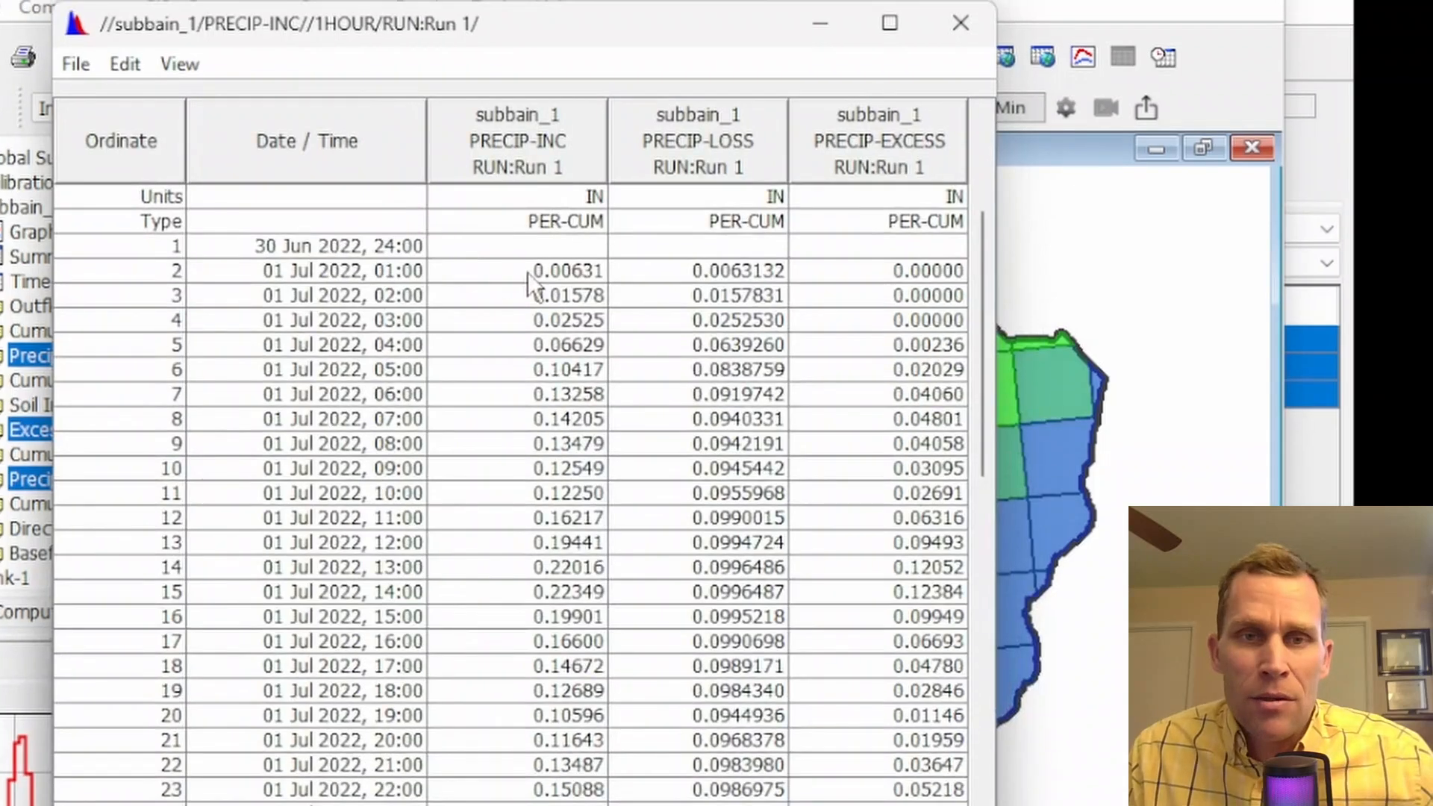
pyautogui.moveTo(545, 272); pyautogui.dragTo(571, 790)
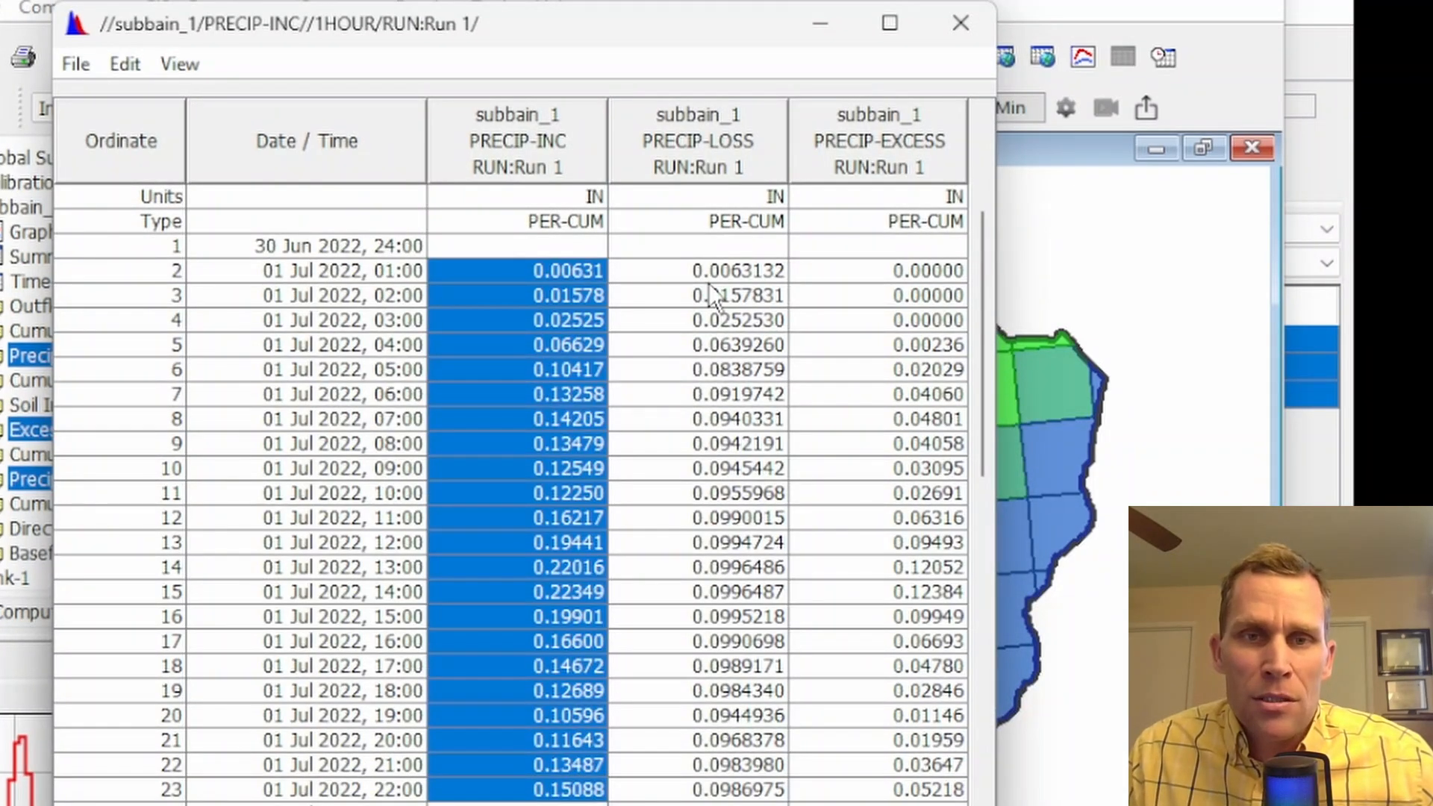
pyautogui.moveTo(709, 282); pyautogui.dragTo(711, 765)
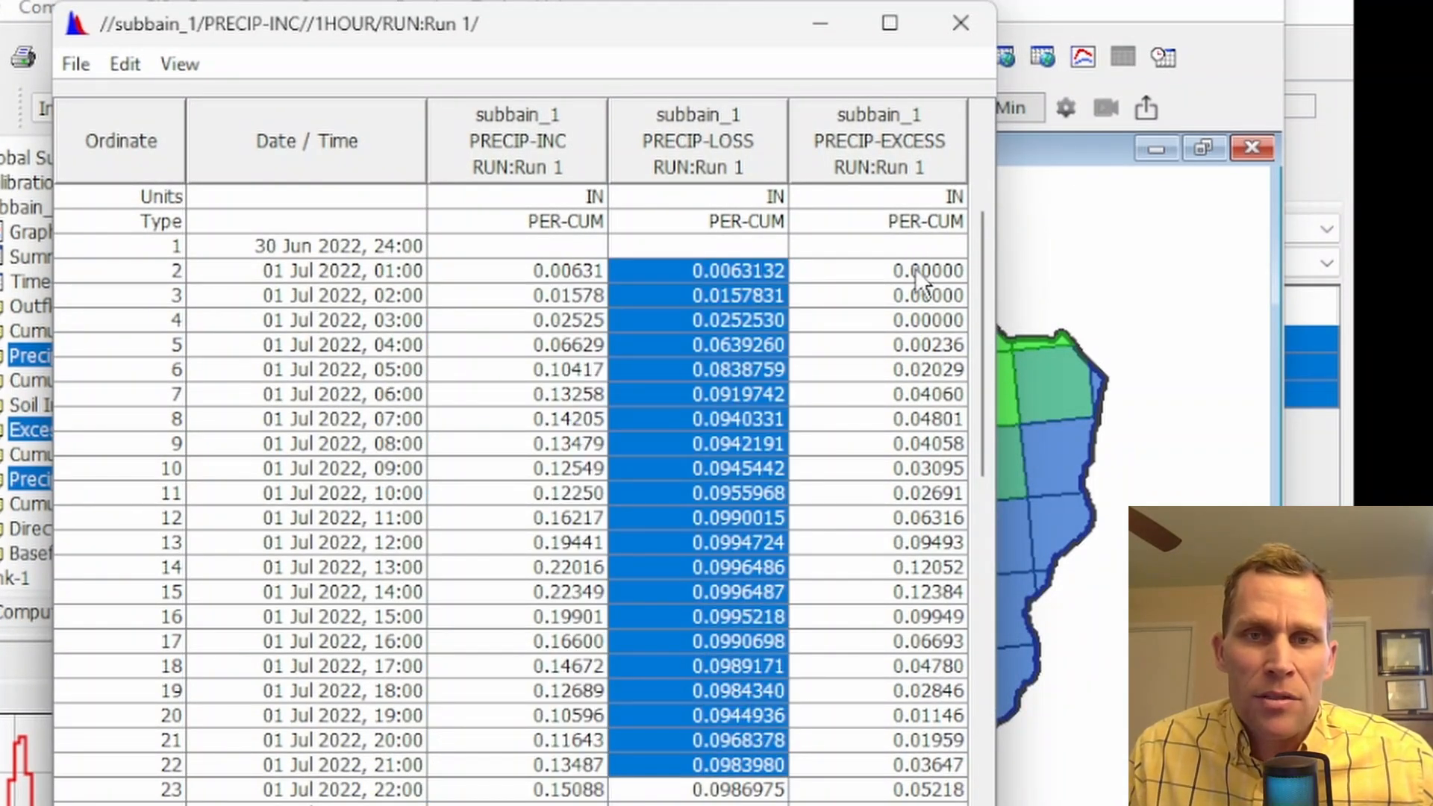
pyautogui.moveTo(916, 267); pyautogui.dragTo(889, 765)
pyautogui.click(863, 622)
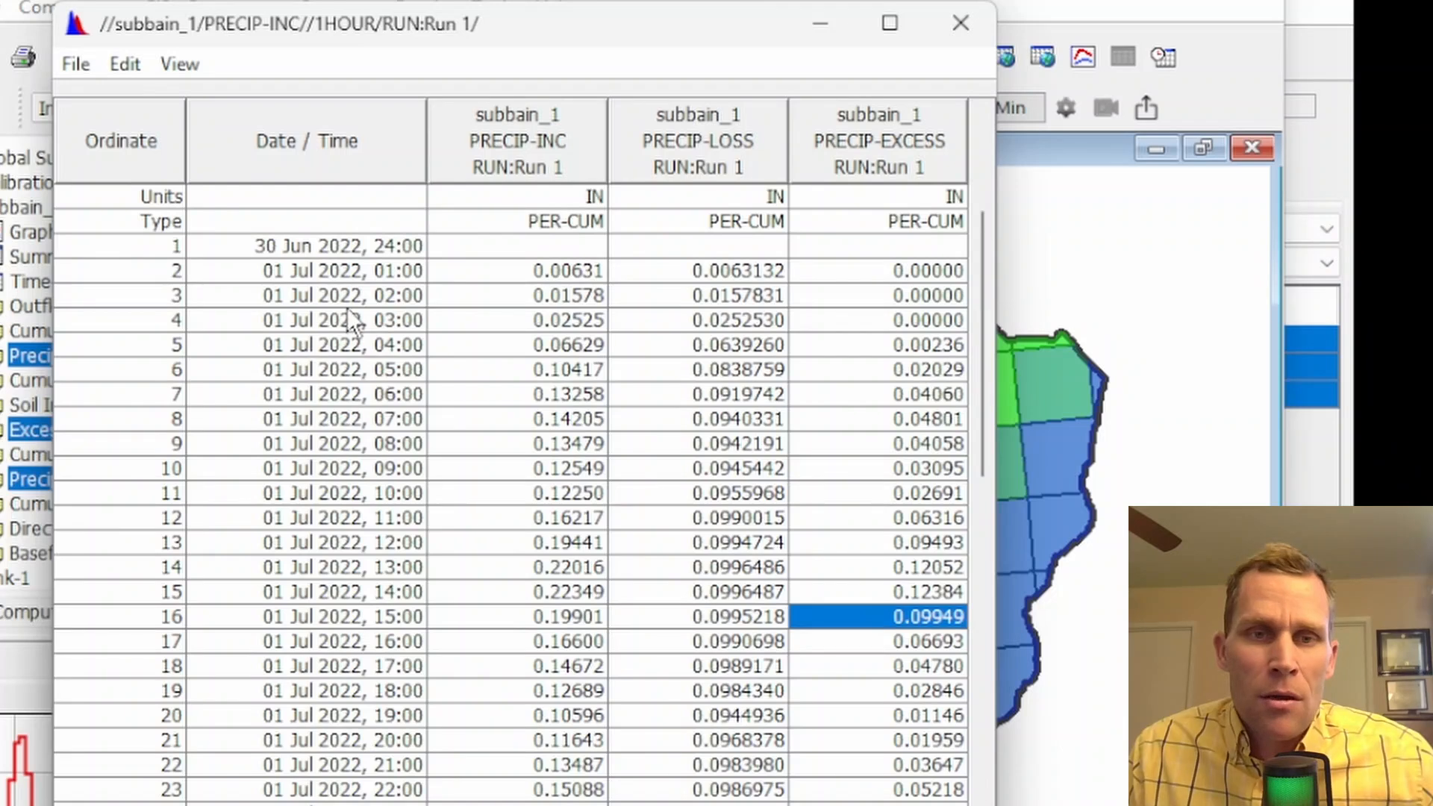
# Compare hourly precipitation, loss and excess values across the rows of the results table, and close the table
pyautogui.moveTo(984, 238); pyautogui.dragTo(948, 175)
pyautogui.click(762, 296)
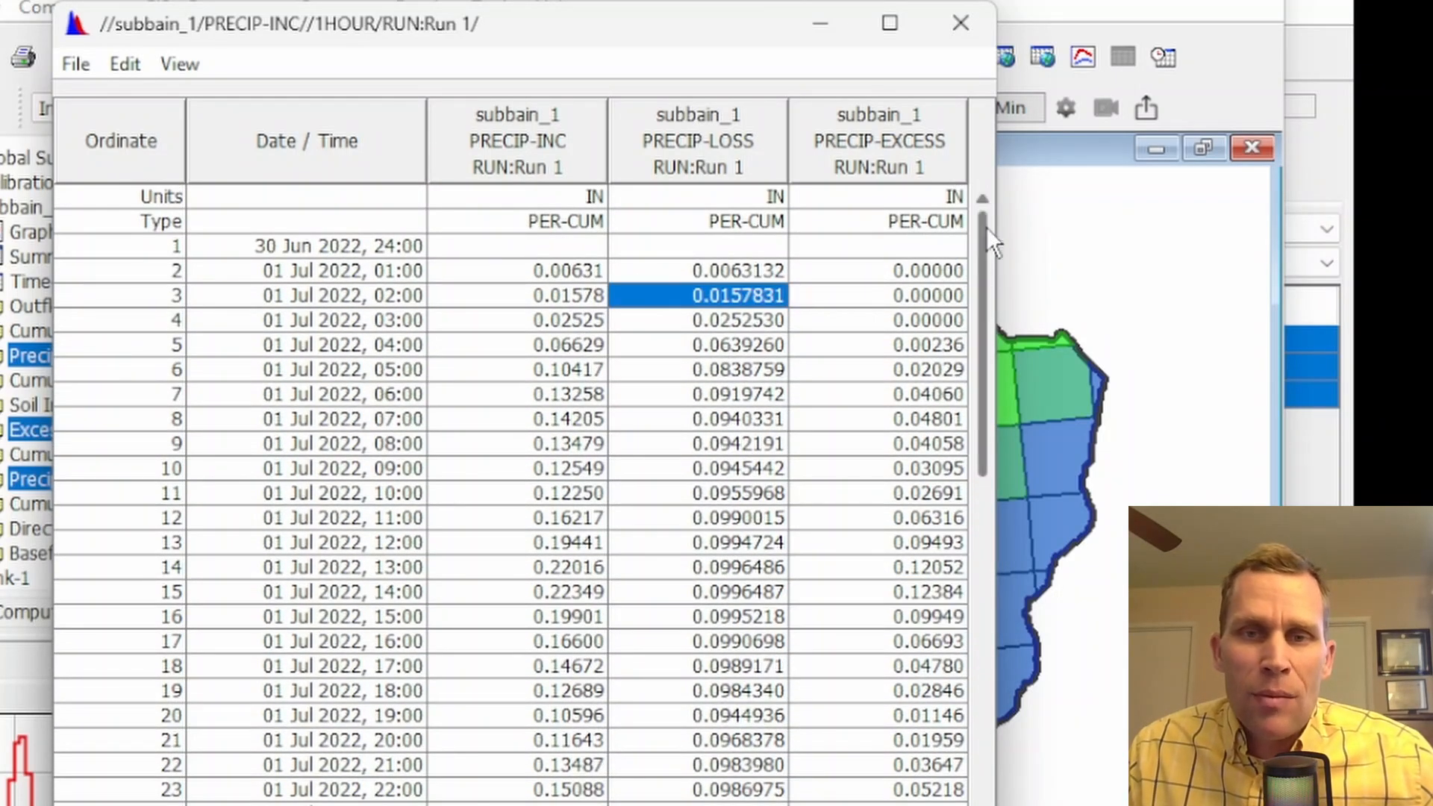
pyautogui.scroll(-14, 987, 234)
pyautogui.moveTo(568, 283); pyautogui.dragTo(933, 799)
pyautogui.scroll(9, 930, 552)
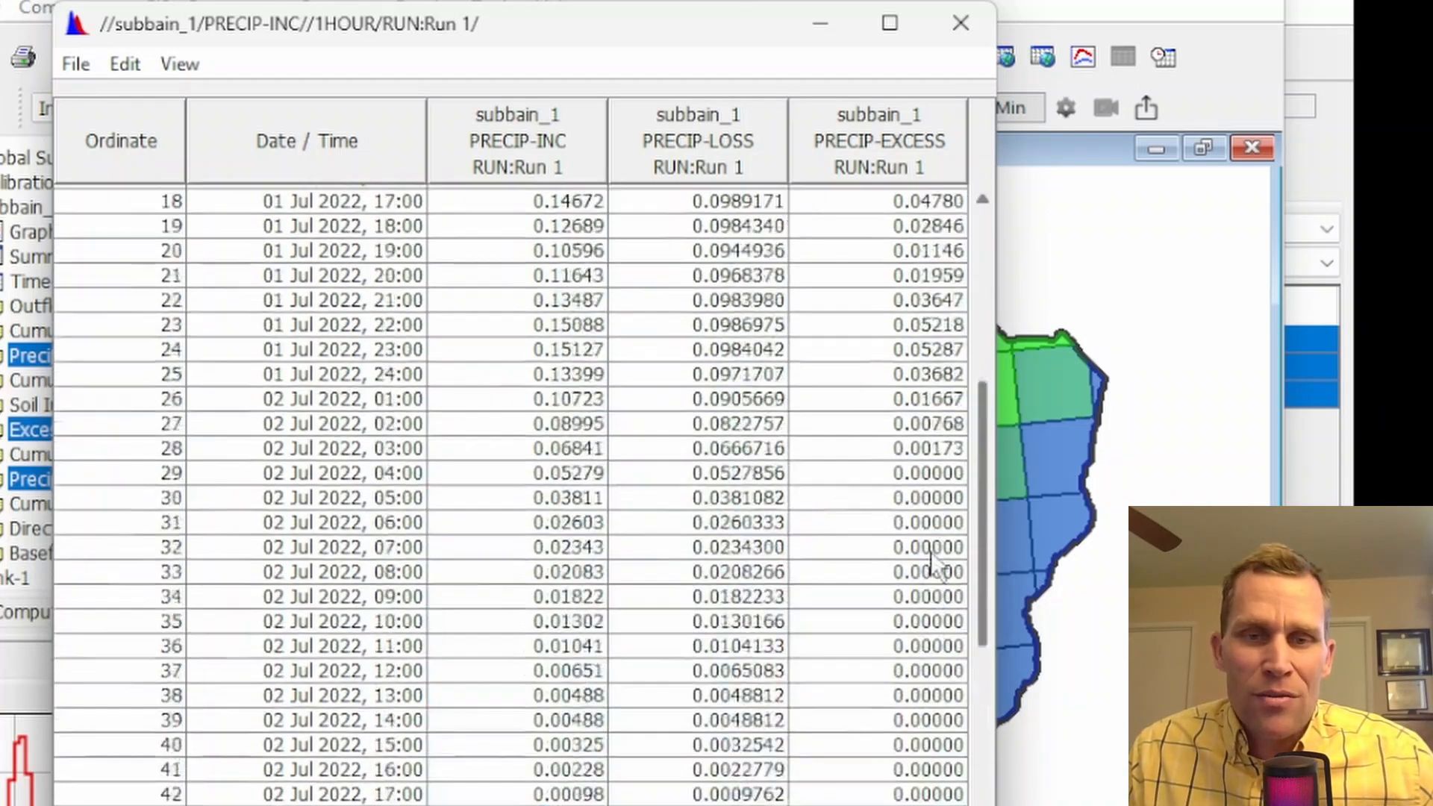
pyautogui.scroll(6, 930, 553)
pyautogui.click(582, 273)
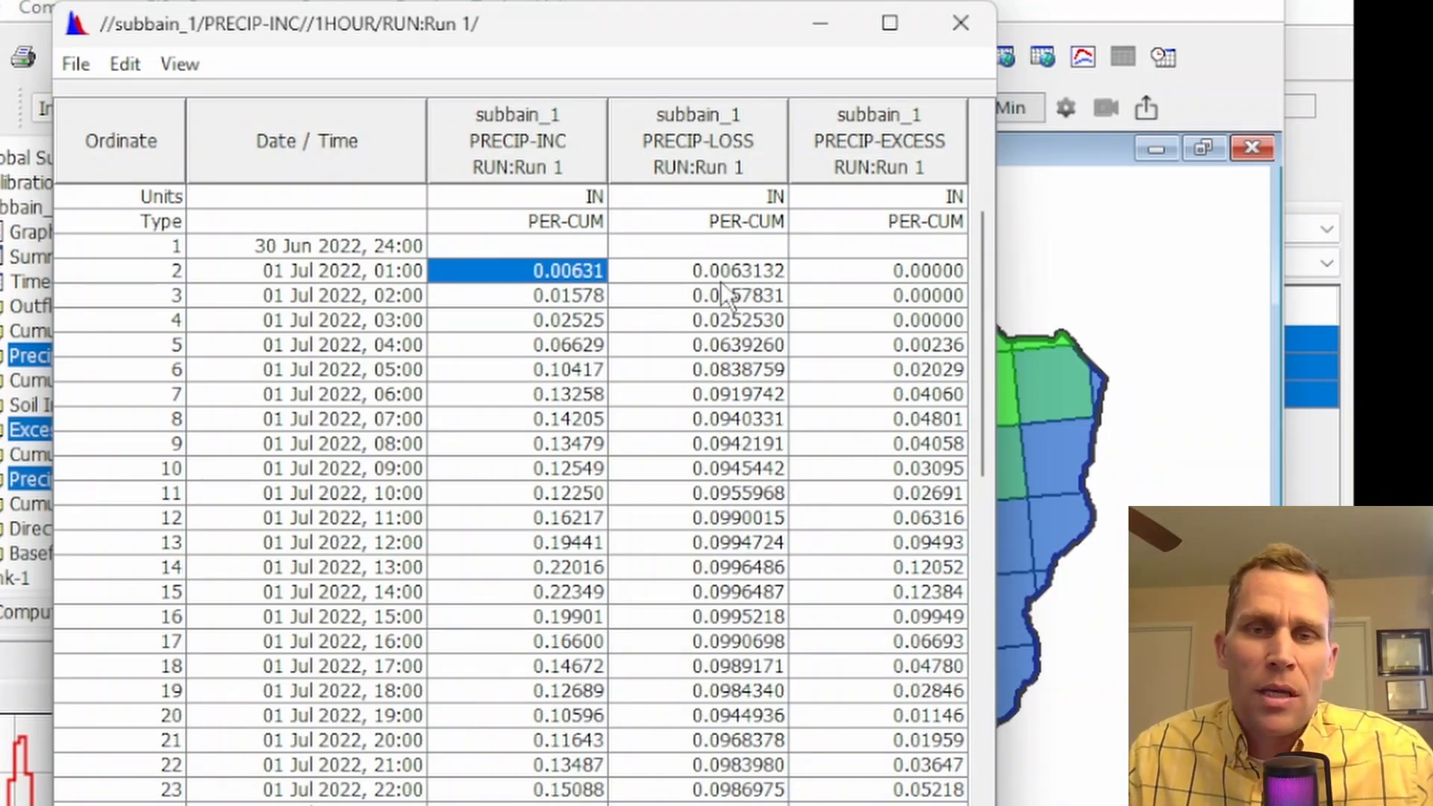
pyautogui.moveTo(987, 316)
pyautogui.mouseDown()
pyautogui.moveTo(980, 763)
pyautogui.moveTo(963, 321)
pyautogui.mouseUp()
pyautogui.click(814, 296)
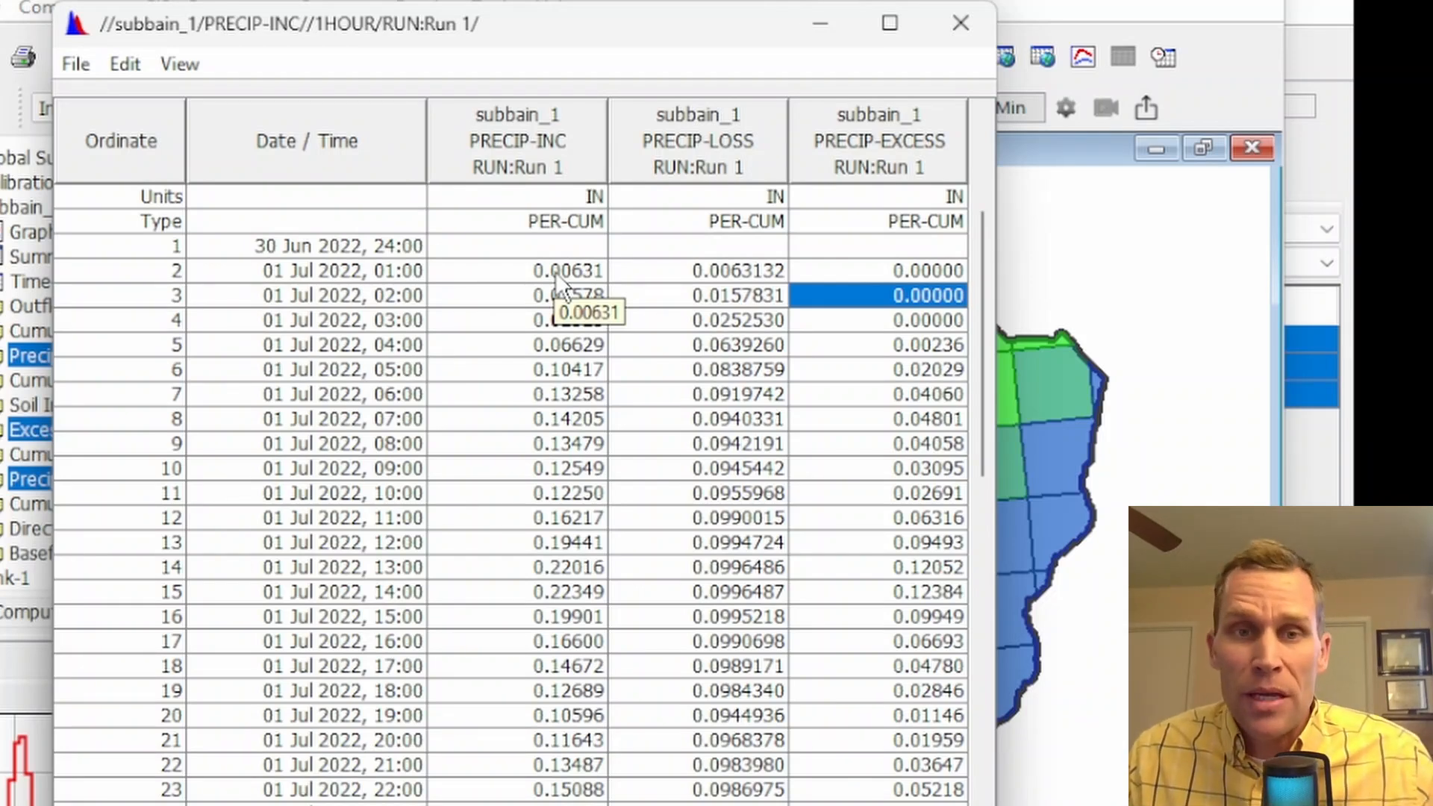
pyautogui.moveTo(555, 272); pyautogui.dragTo(858, 803)
pyautogui.click(600, 541)
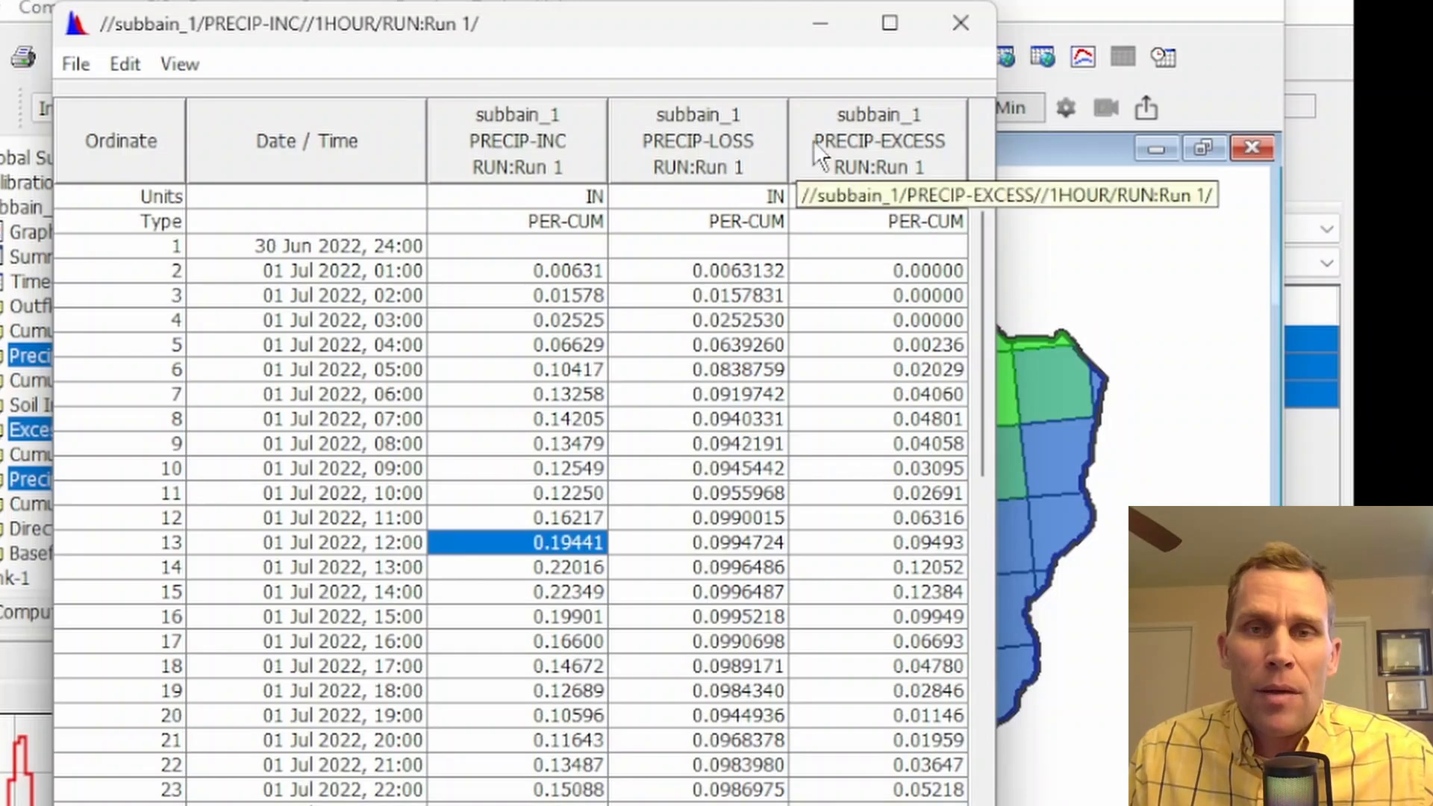
pyautogui.click(956, 33)
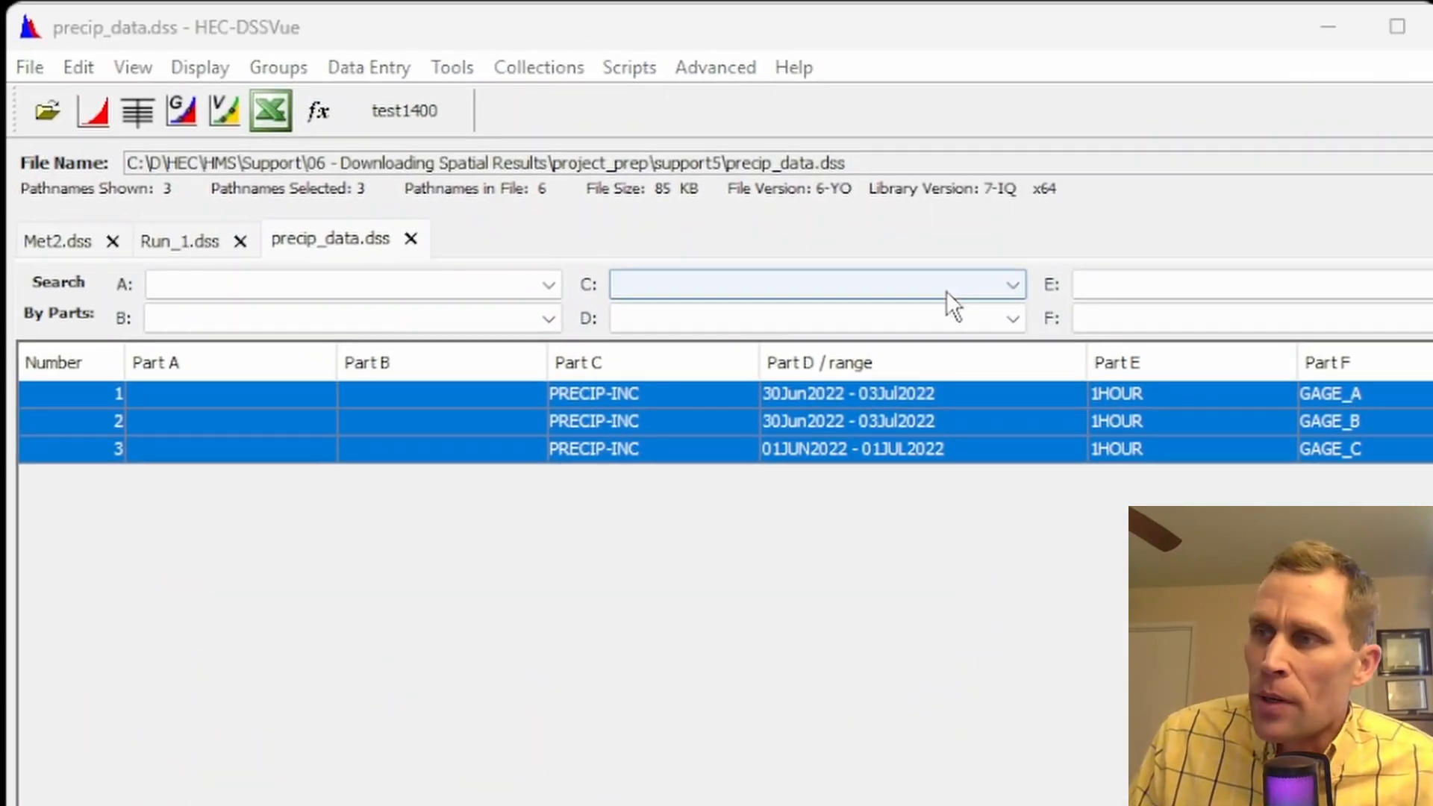
# Display the Run_1.dss pathnames in HEC-DSSVue, checking the Run 1 simulation name in HEC-HMS against that file
pyautogui.click(163, 242)
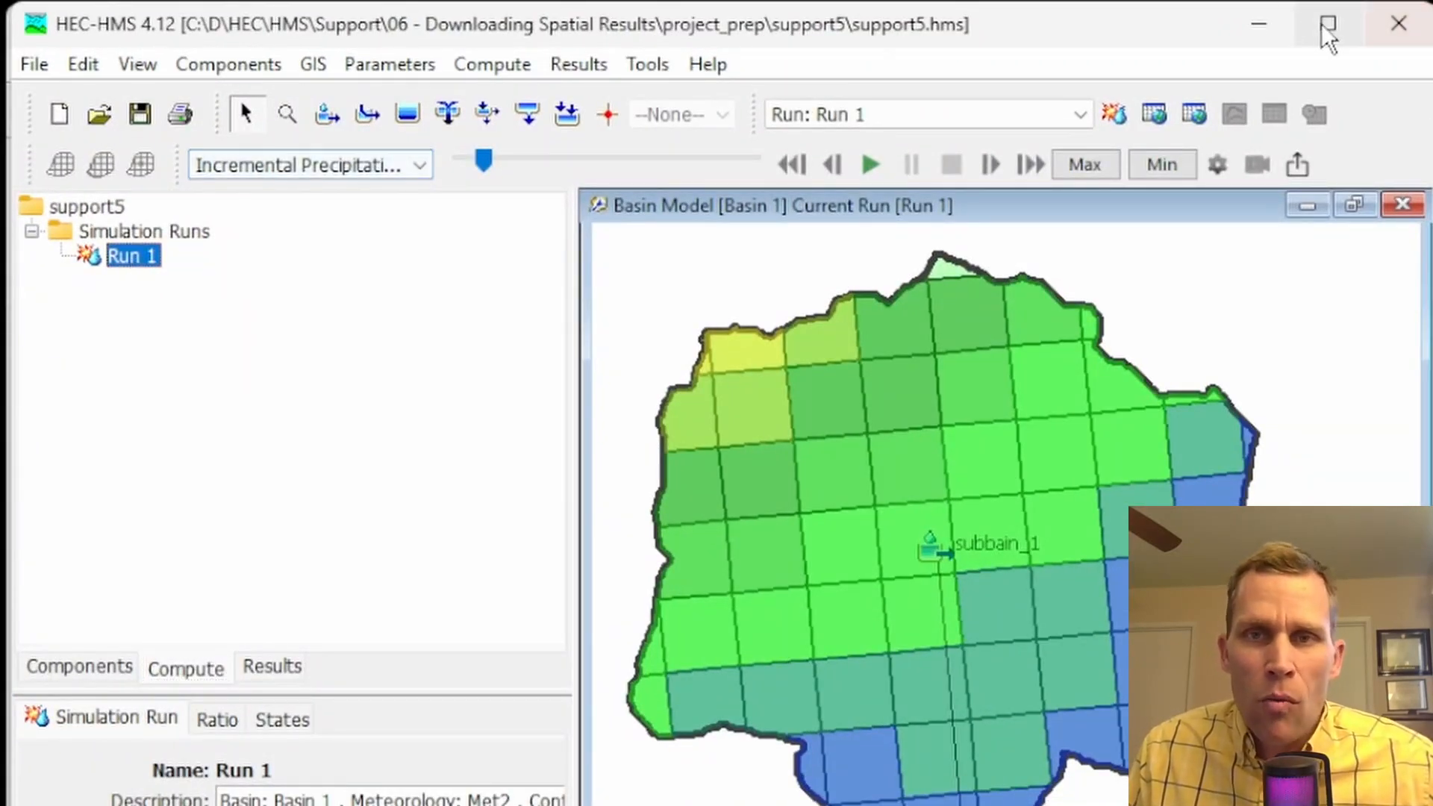
pyautogui.press('F2')
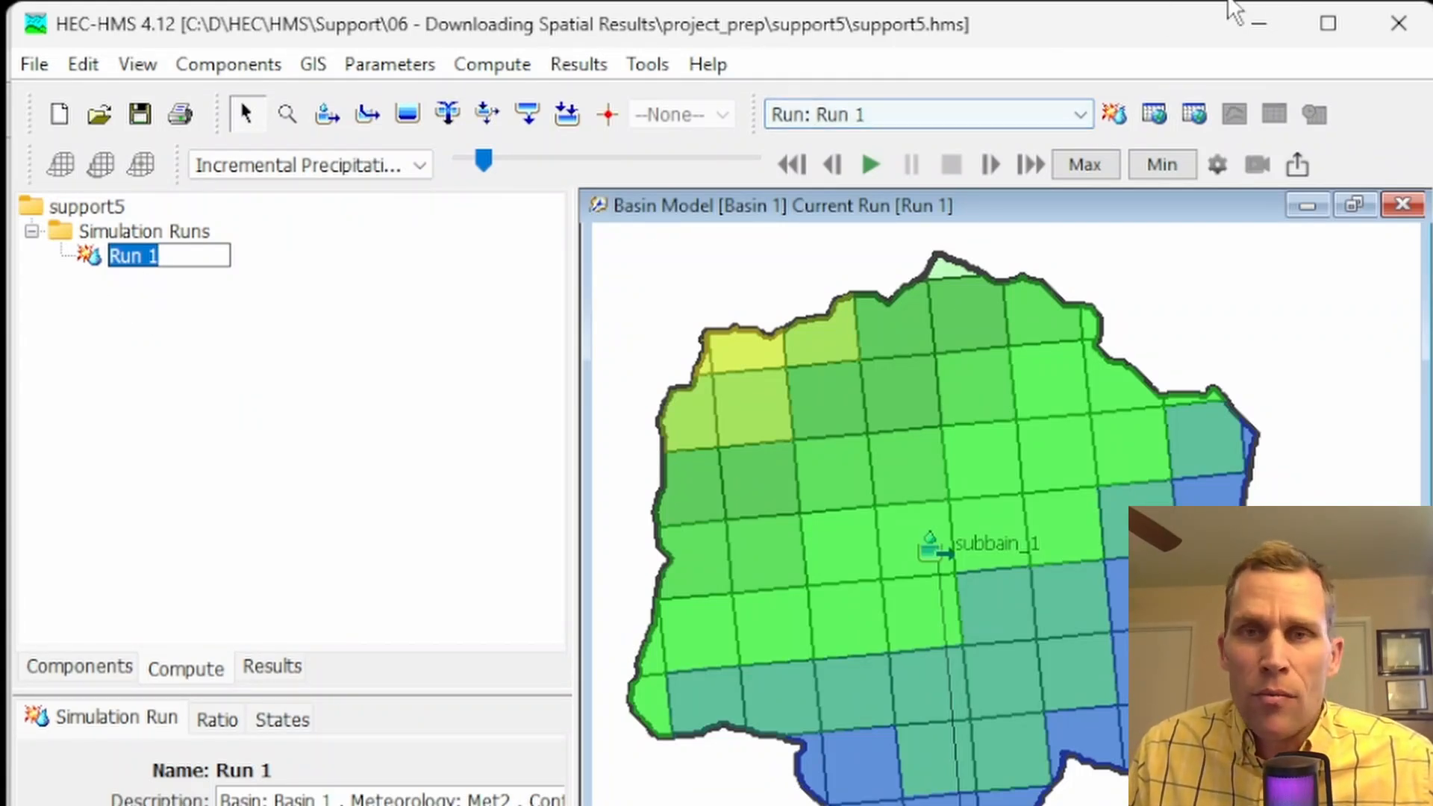
pyautogui.click(1260, 24)
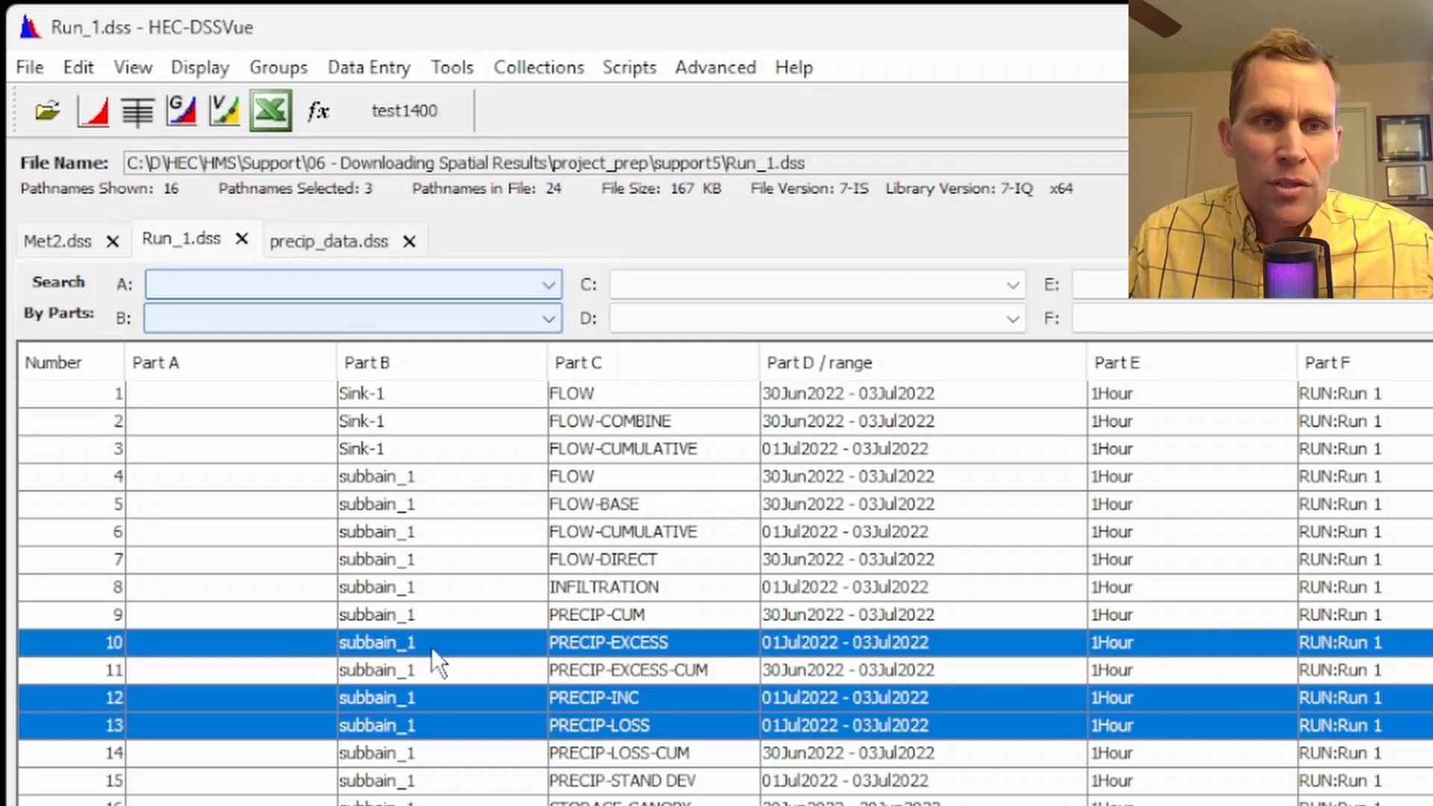
# Switch to File Explorer, locate Run_1.dss in the support5 project folder, and return to HEC-DSSVue
pyautogui.hotkey('alt', 'Tab')
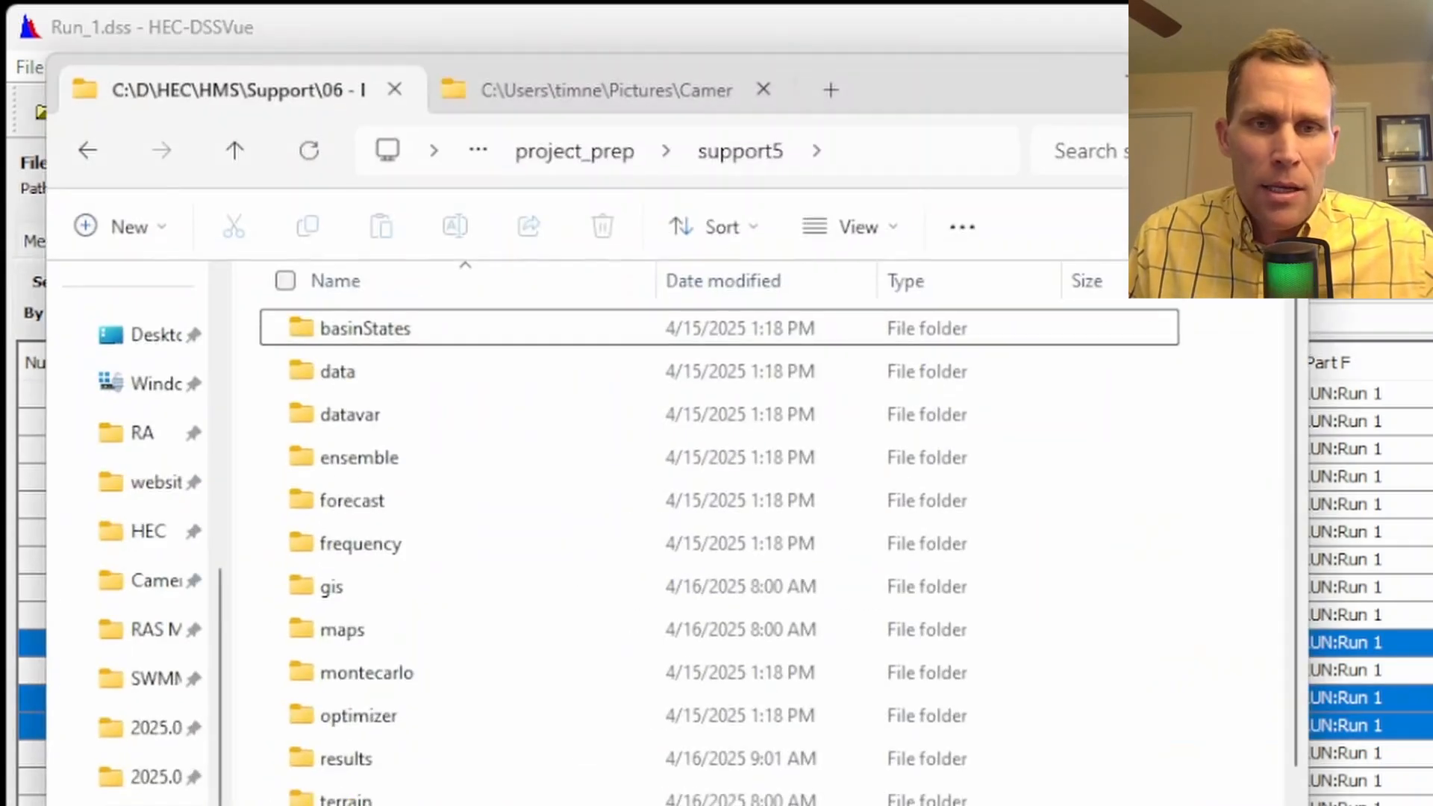
pyautogui.scroll(-5, 640, 554)
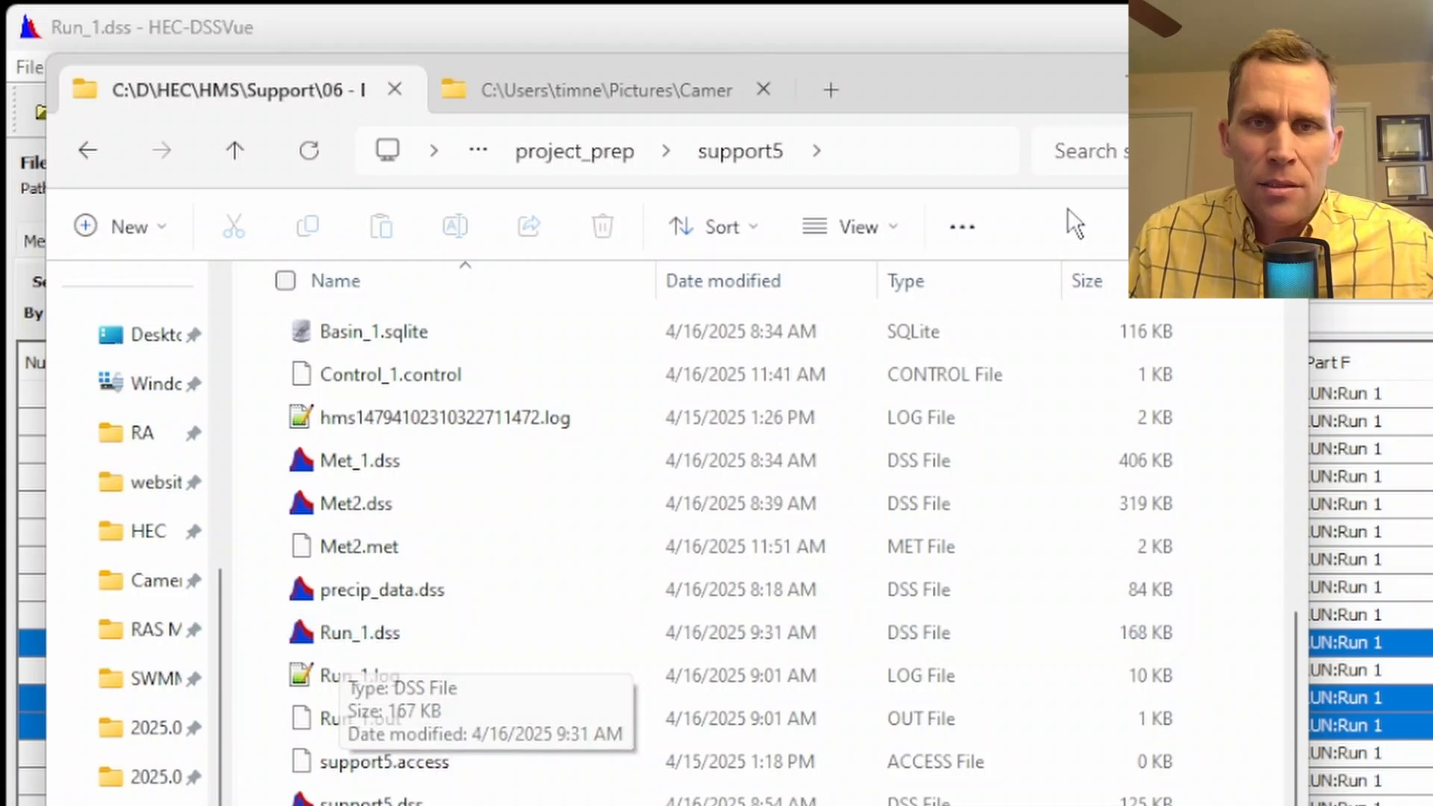
pyautogui.click(1134, 77)
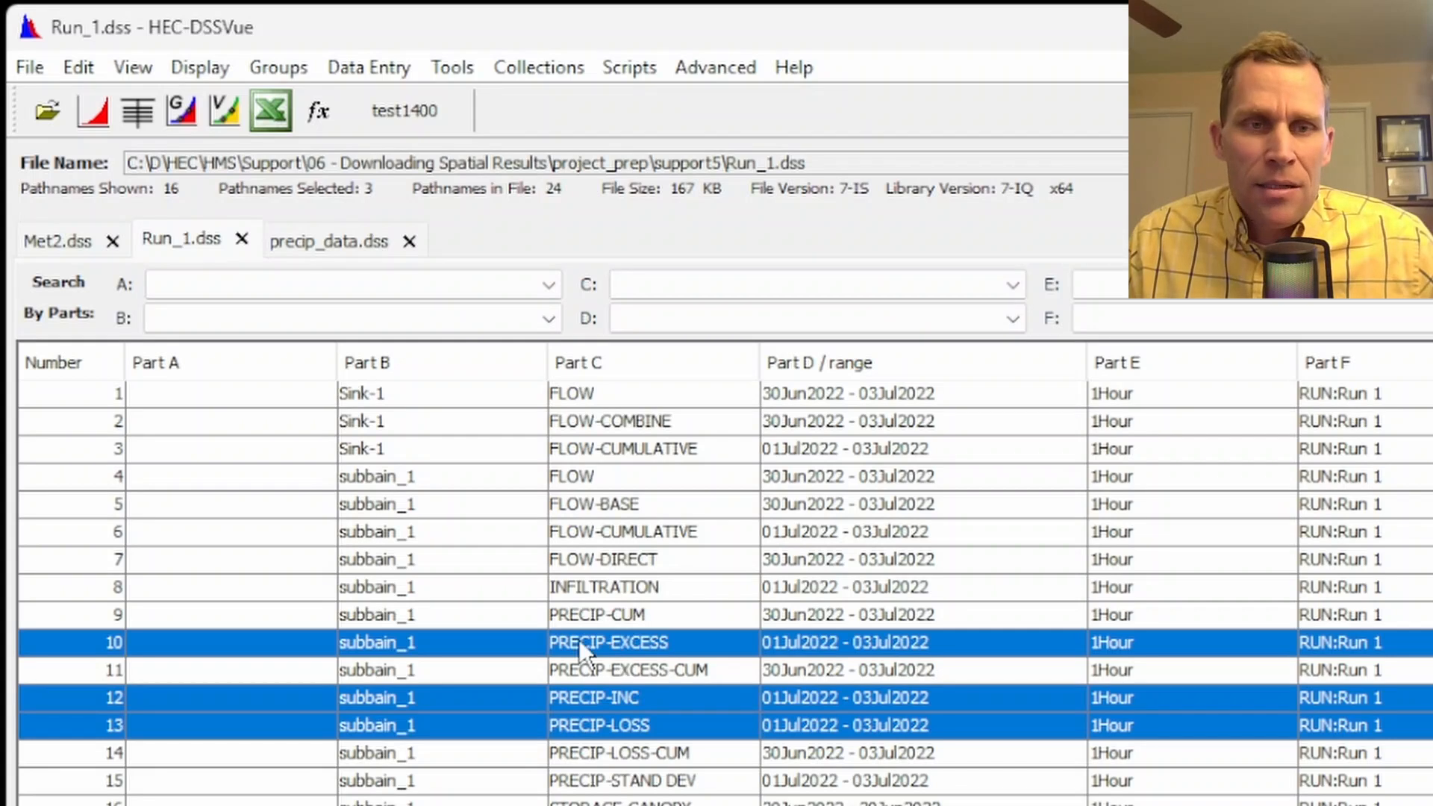
# Plot the selected PRECIP-EXCESS, PRECIP-INC and PRECIP-LOSS records of subbain_1, review the curves, and close the plot
pyautogui.click(90, 111)
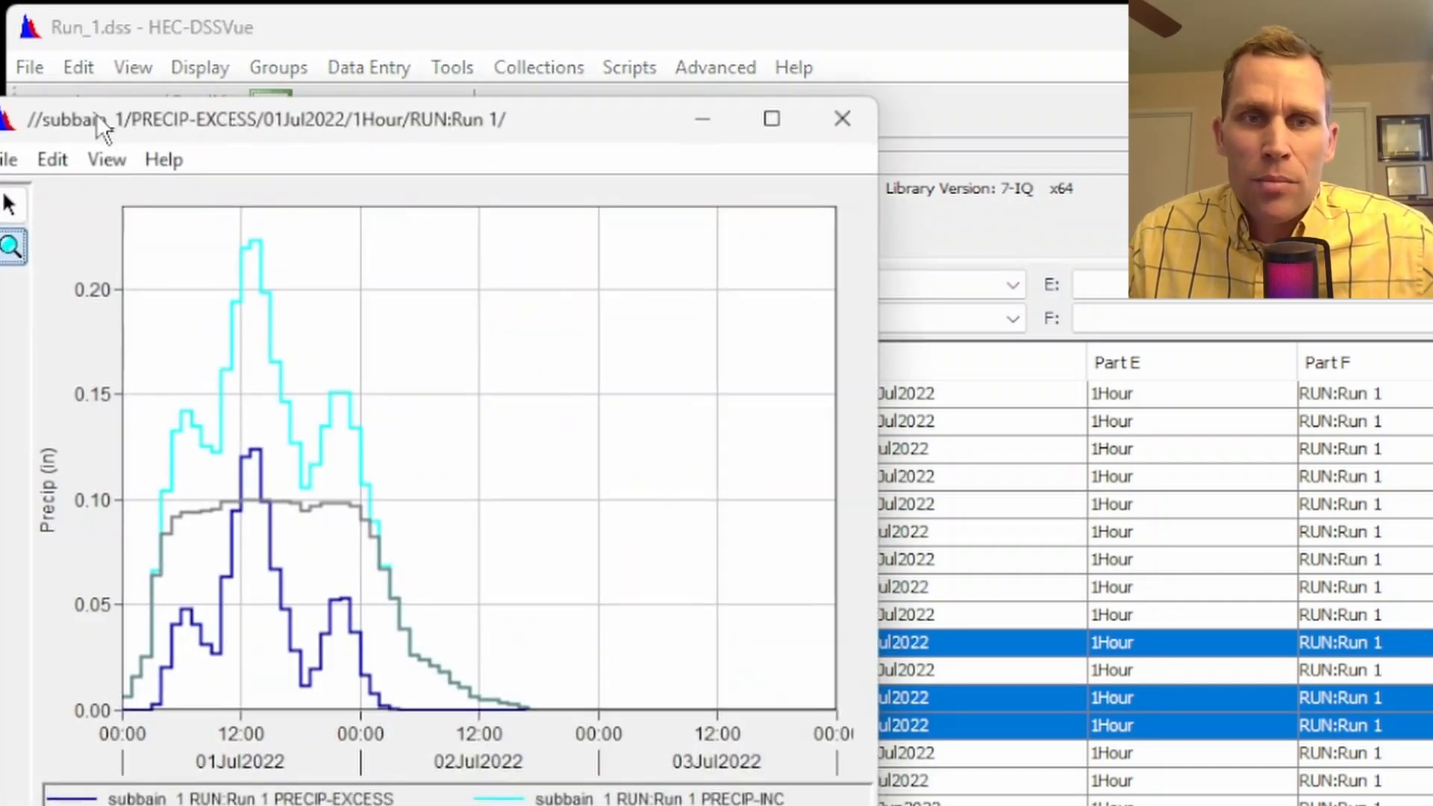
pyautogui.moveTo(257, 117); pyautogui.dragTo(495, 174)
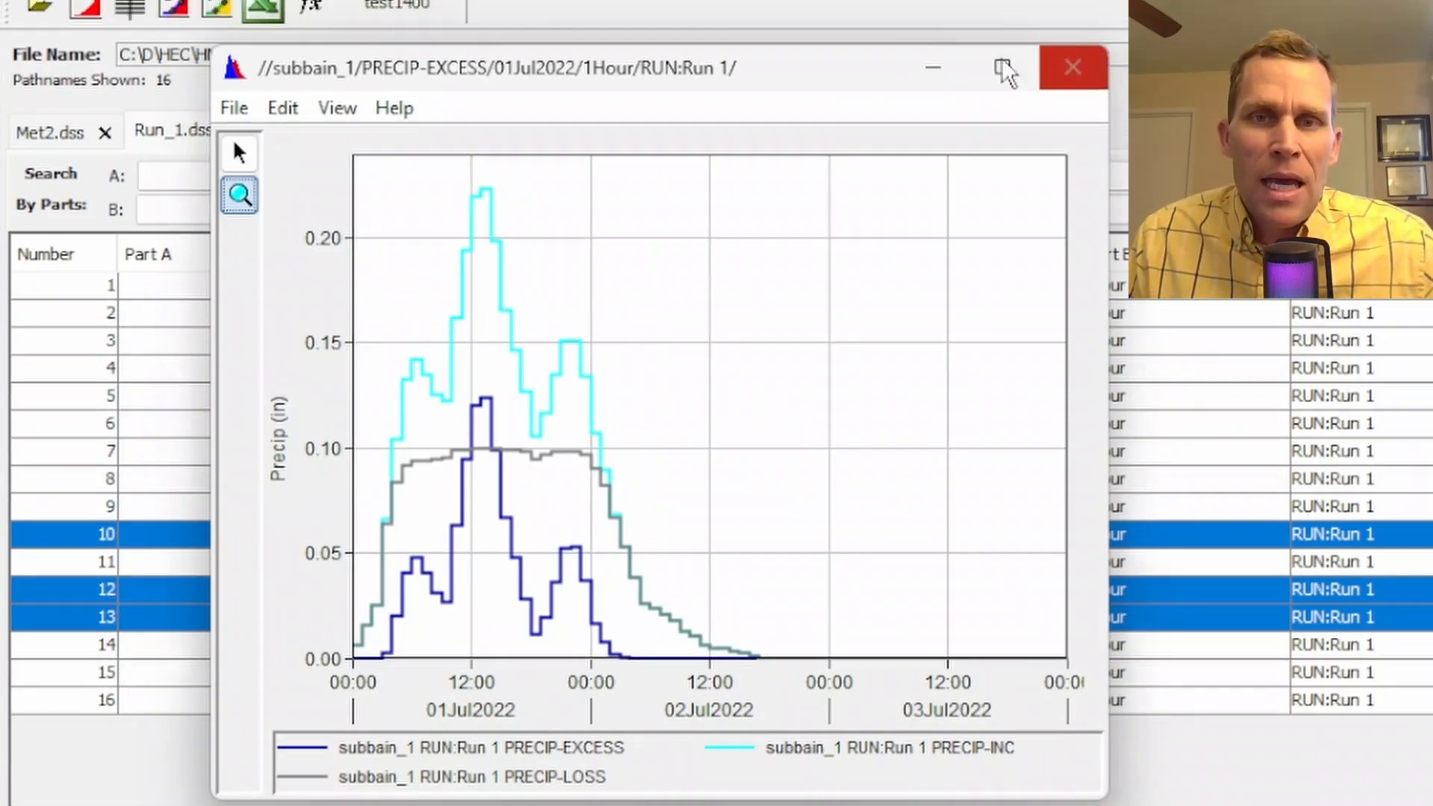
pyautogui.click(1071, 49)
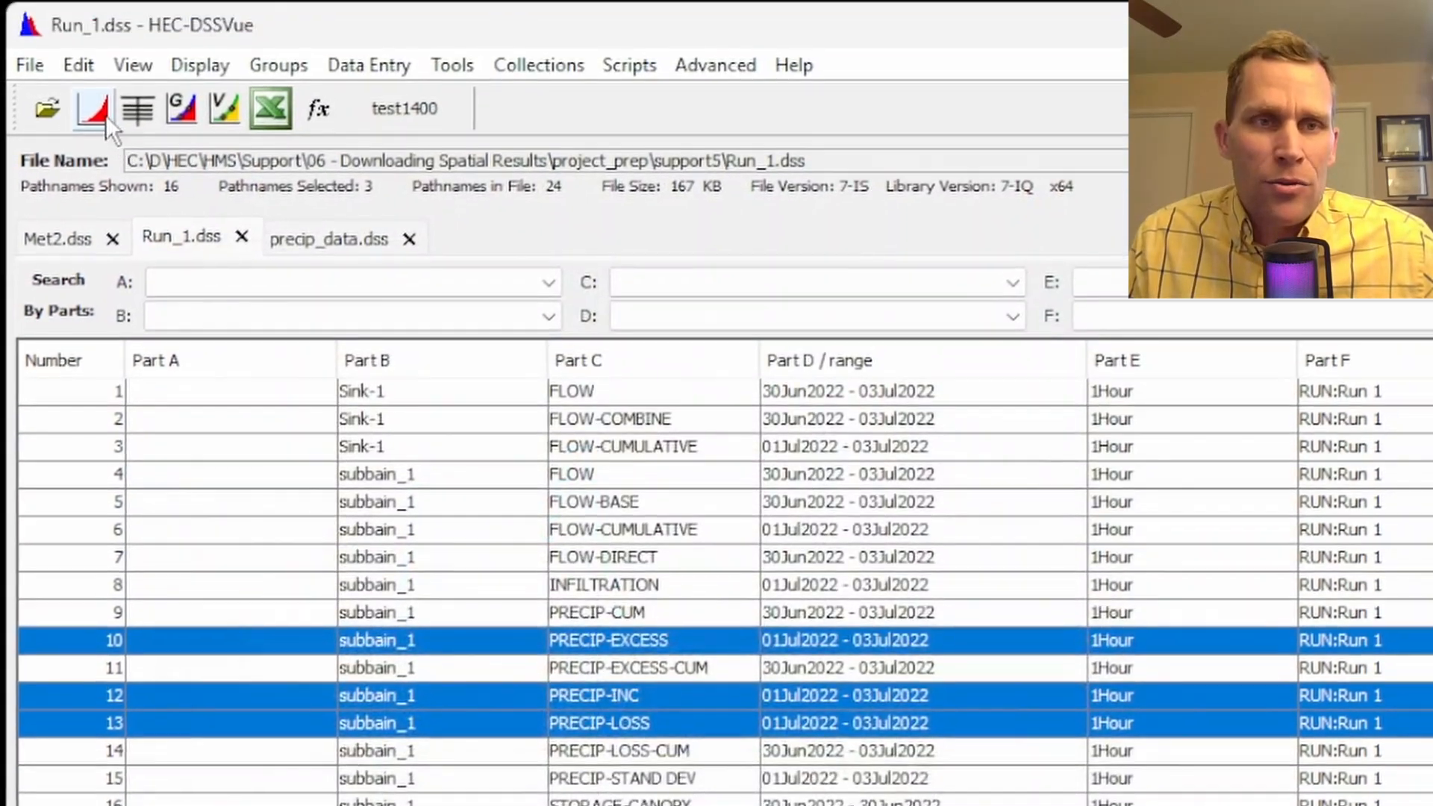
# Tabulate the three selected subbain_1 precipitation records, inspect each column's hourly values, and close the table
pyautogui.click(142, 110)
pyautogui.moveTo(507, 274); pyautogui.dragTo(833, 804)
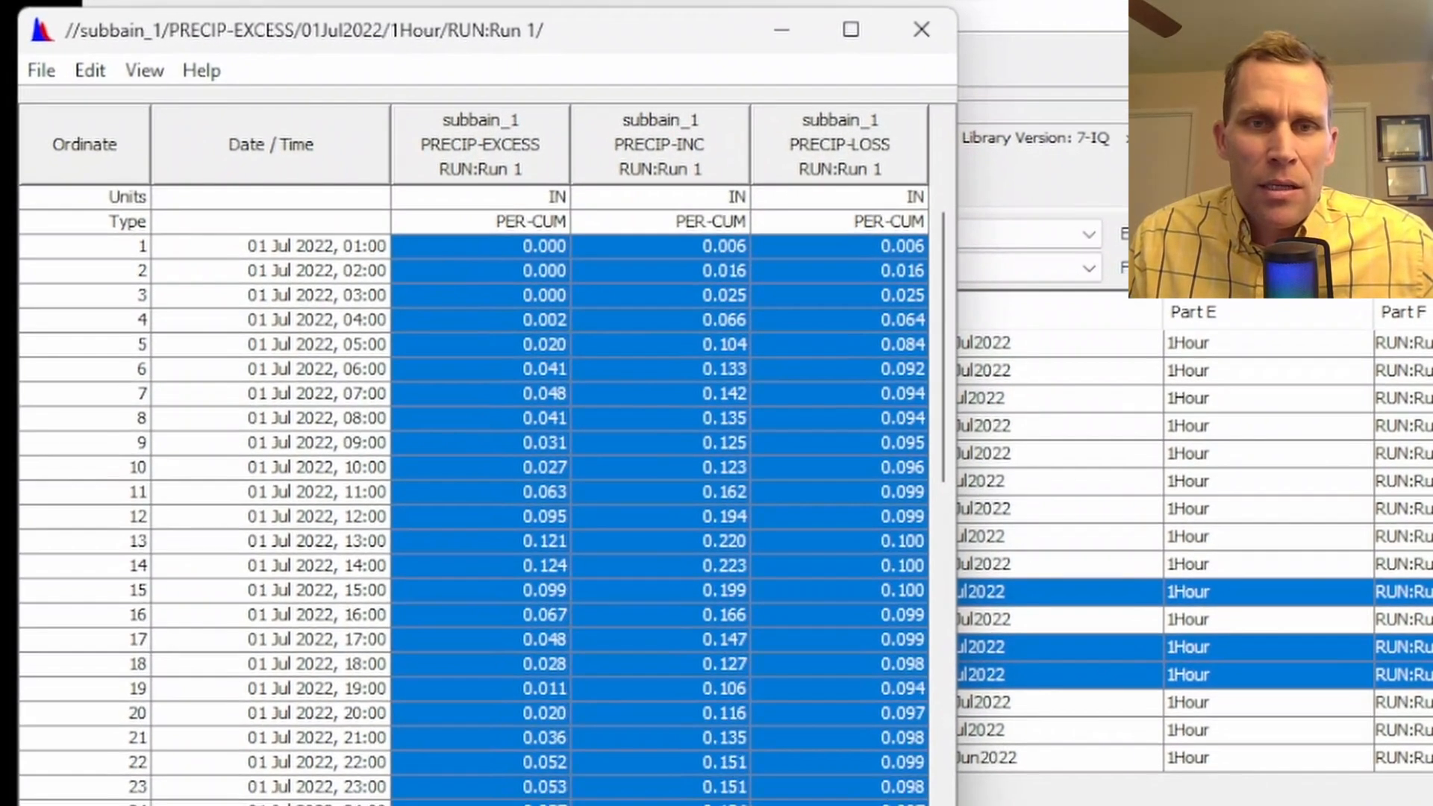
pyautogui.click(827, 565)
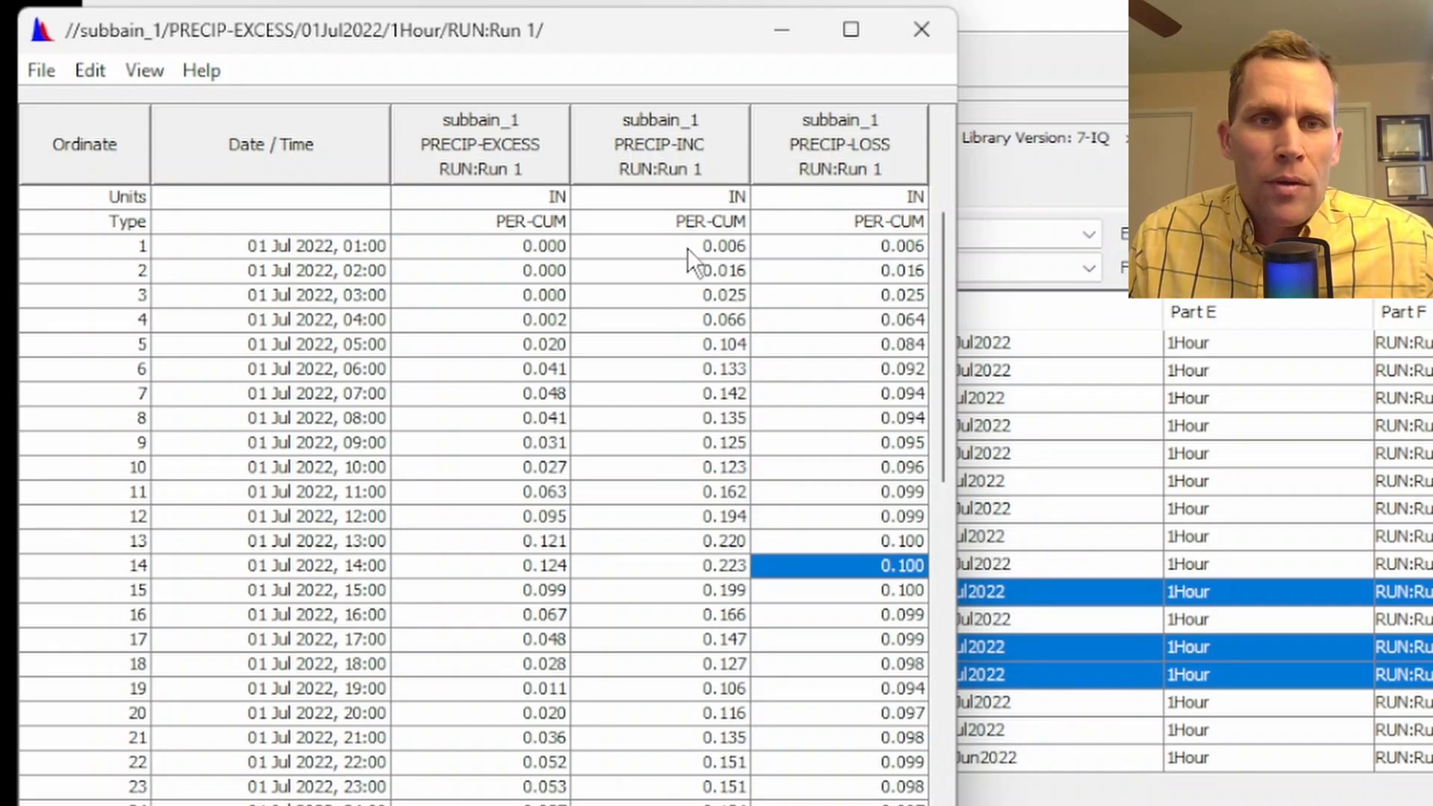
pyautogui.moveTo(687, 248); pyautogui.dragTo(710, 784)
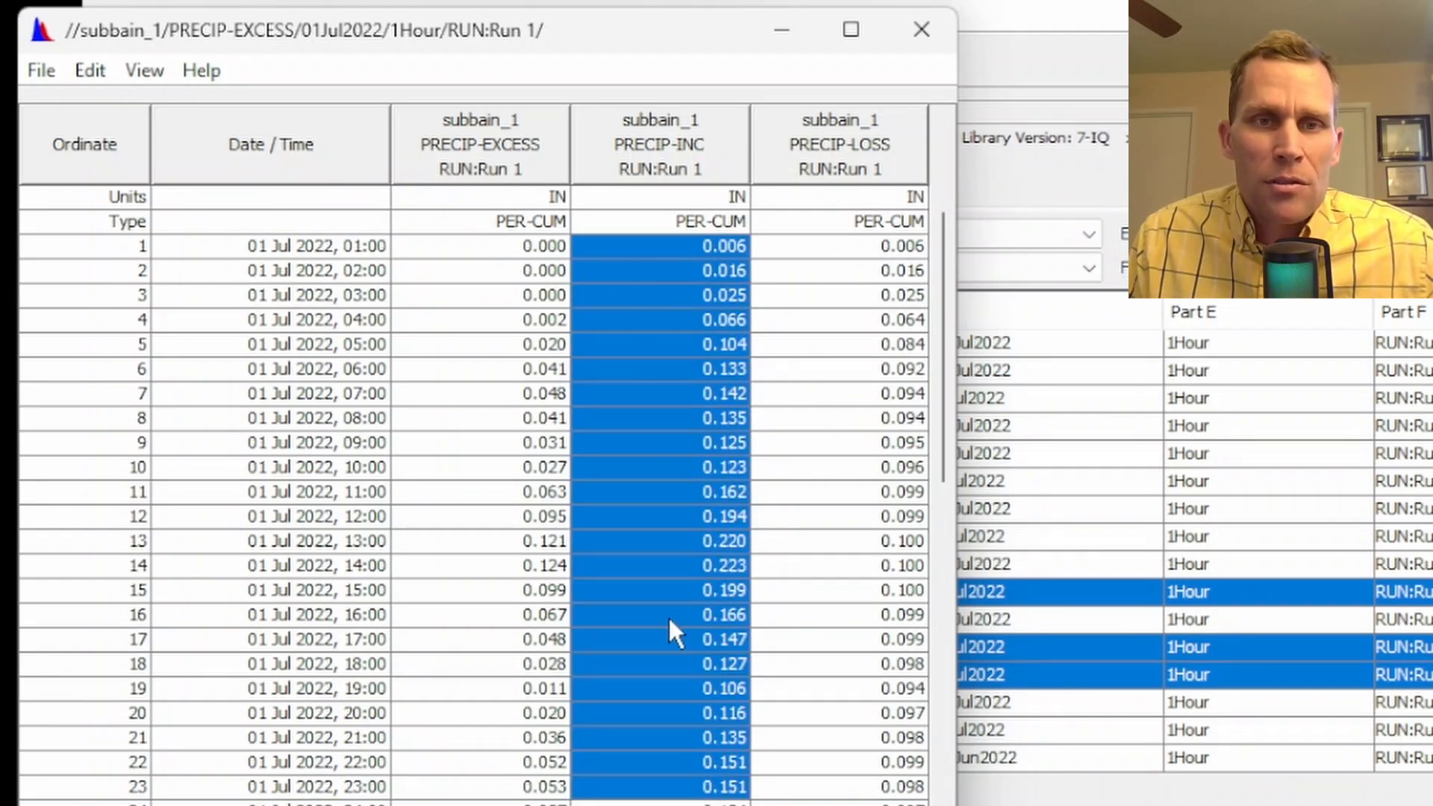
pyautogui.moveTo(840, 300); pyautogui.dragTo(843, 689)
pyautogui.moveTo(529, 316); pyautogui.dragTo(547, 763)
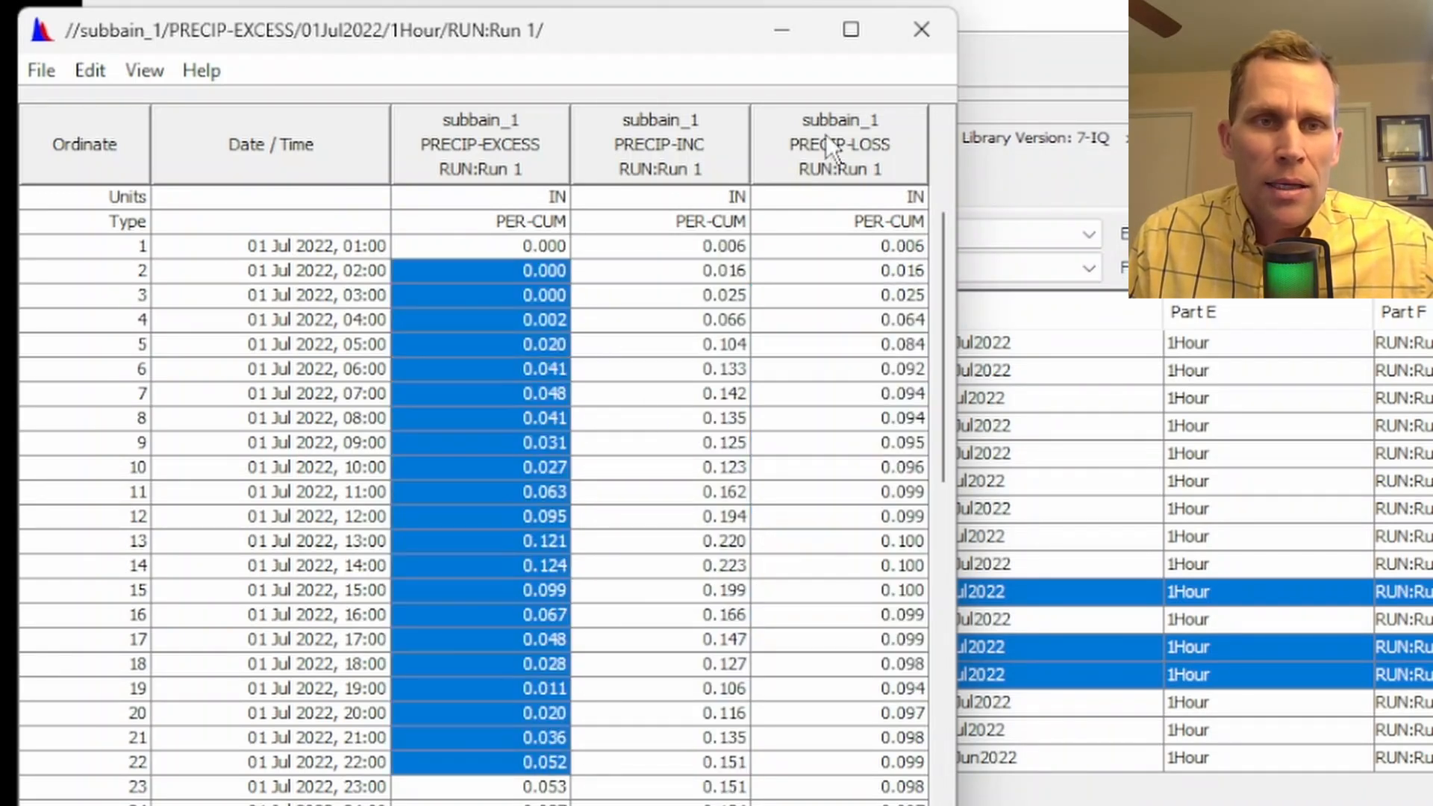
pyautogui.click(917, 30)
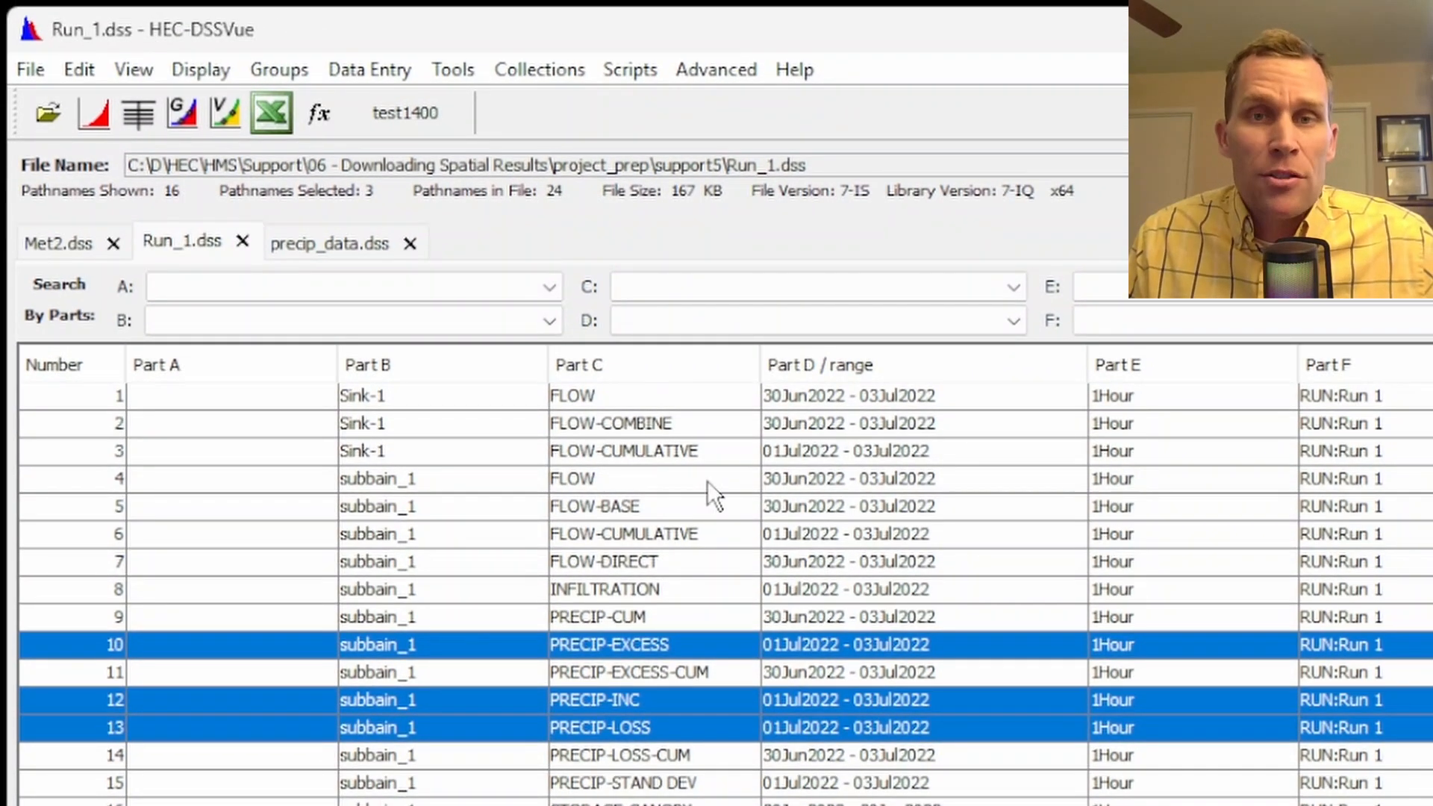
# Tabulate the selected subbain_1 precipitation records, view the export options for the full table, cancel them, and close the table
pyautogui.click(138, 113)
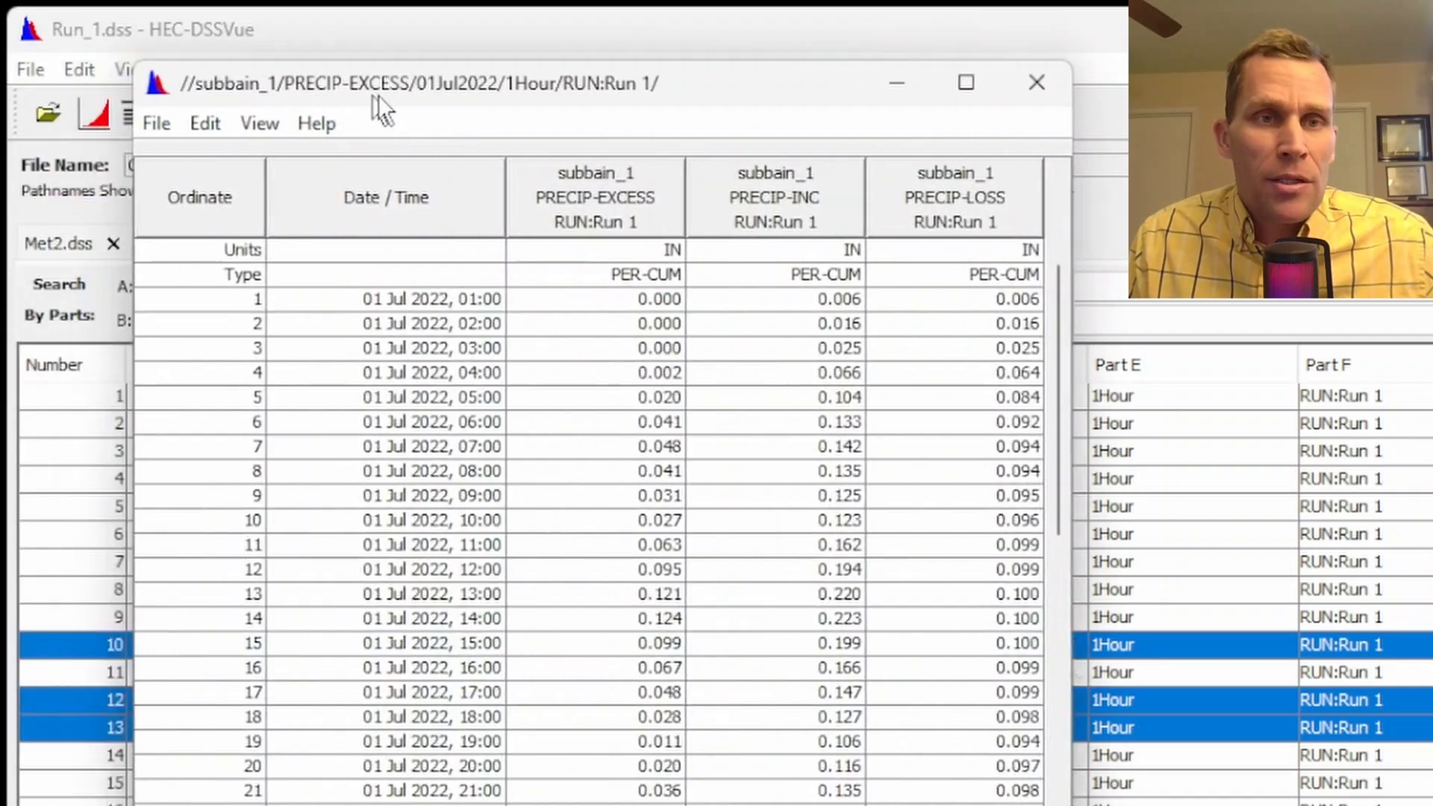
pyautogui.moveTo(379, 95); pyautogui.dragTo(431, 96)
pyautogui.click(693, 278)
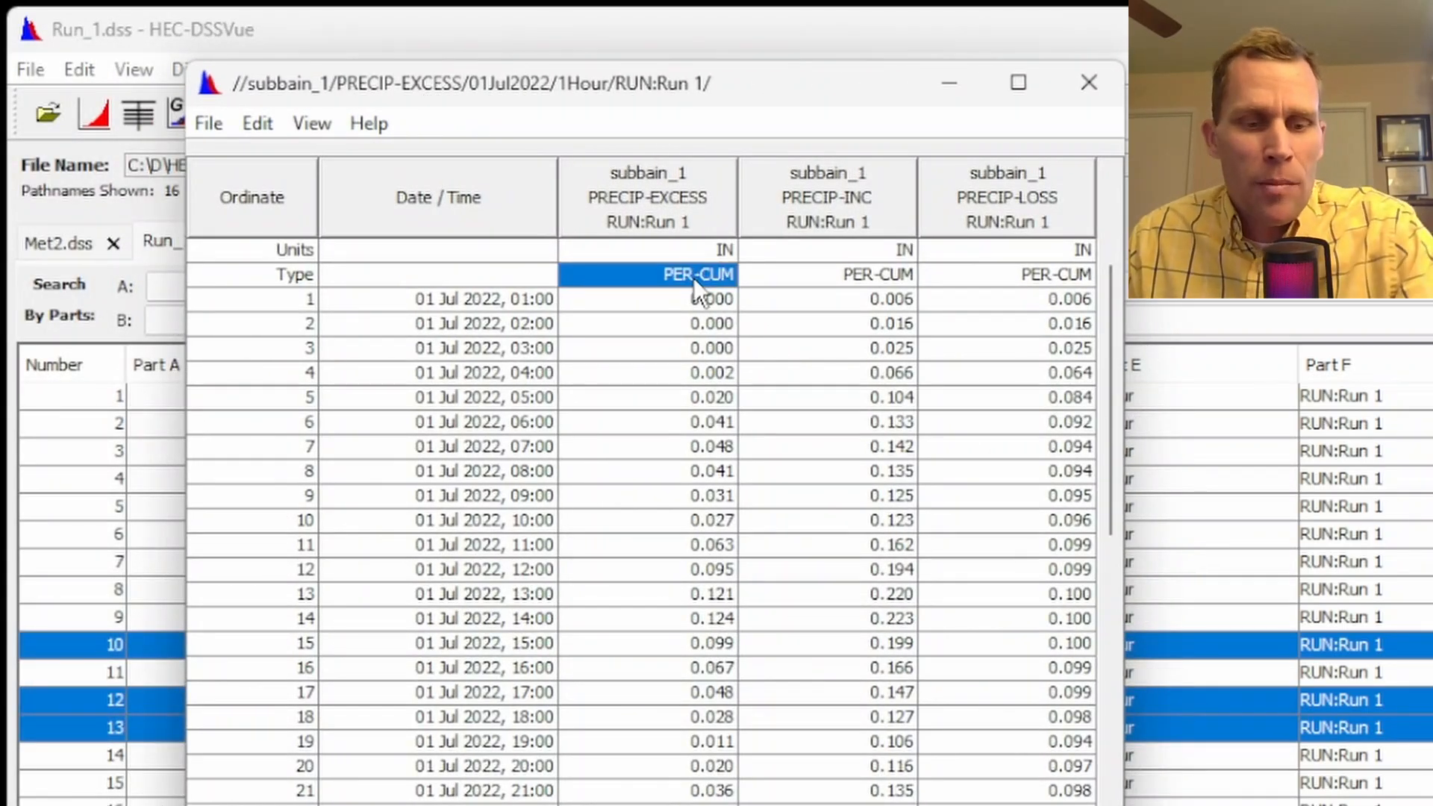
pyautogui.hotkey('ctrl', 'a')
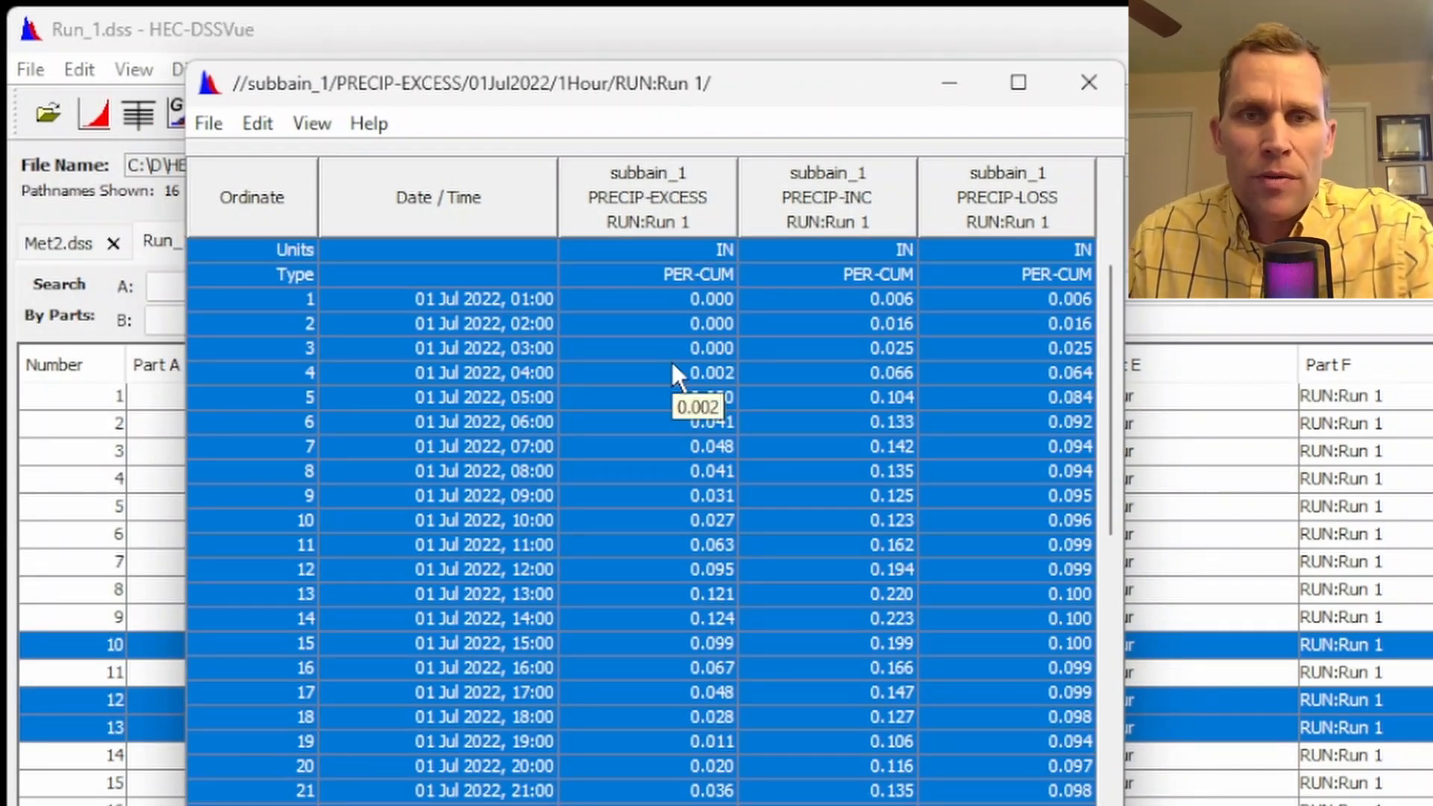
pyautogui.click(216, 124)
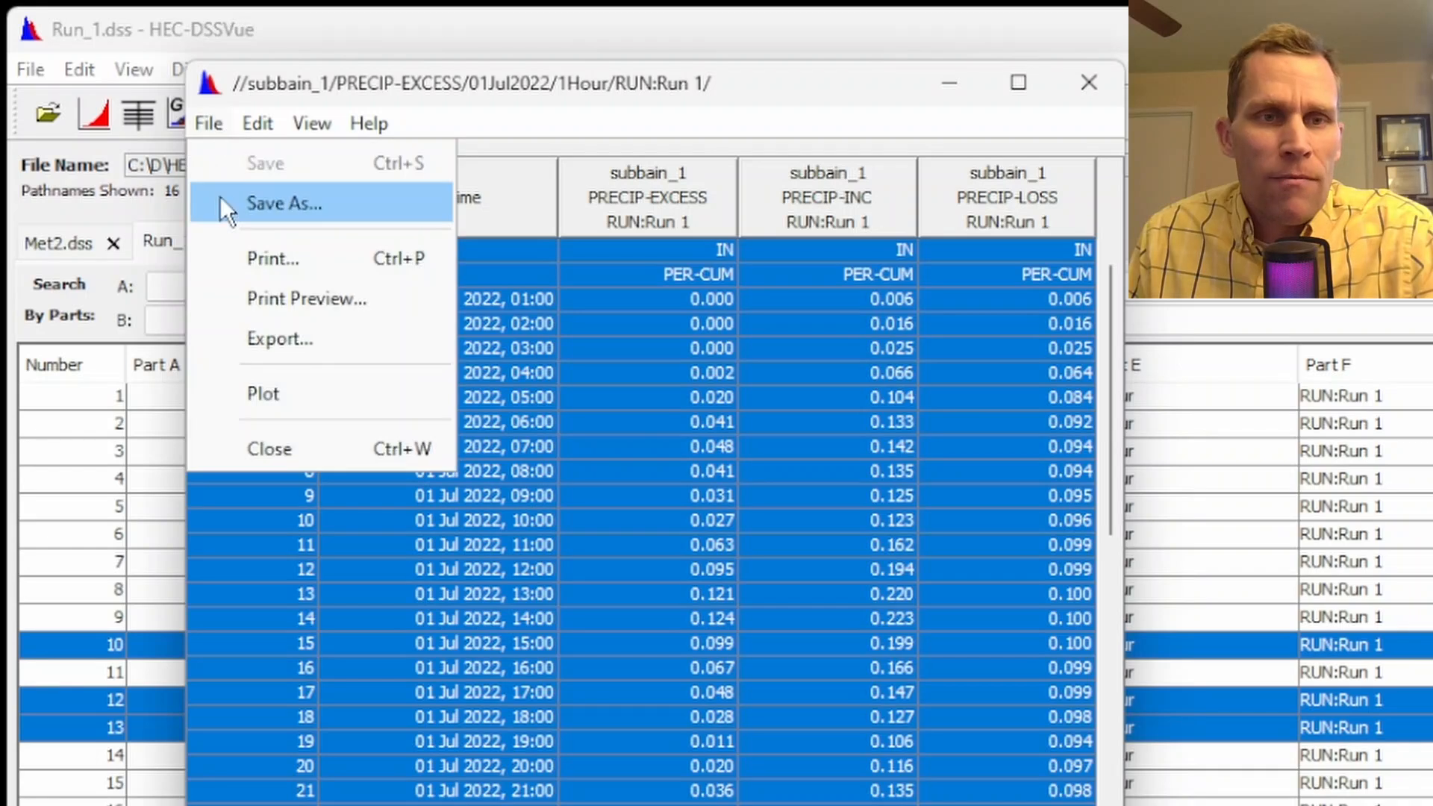
pyautogui.click(275, 348)
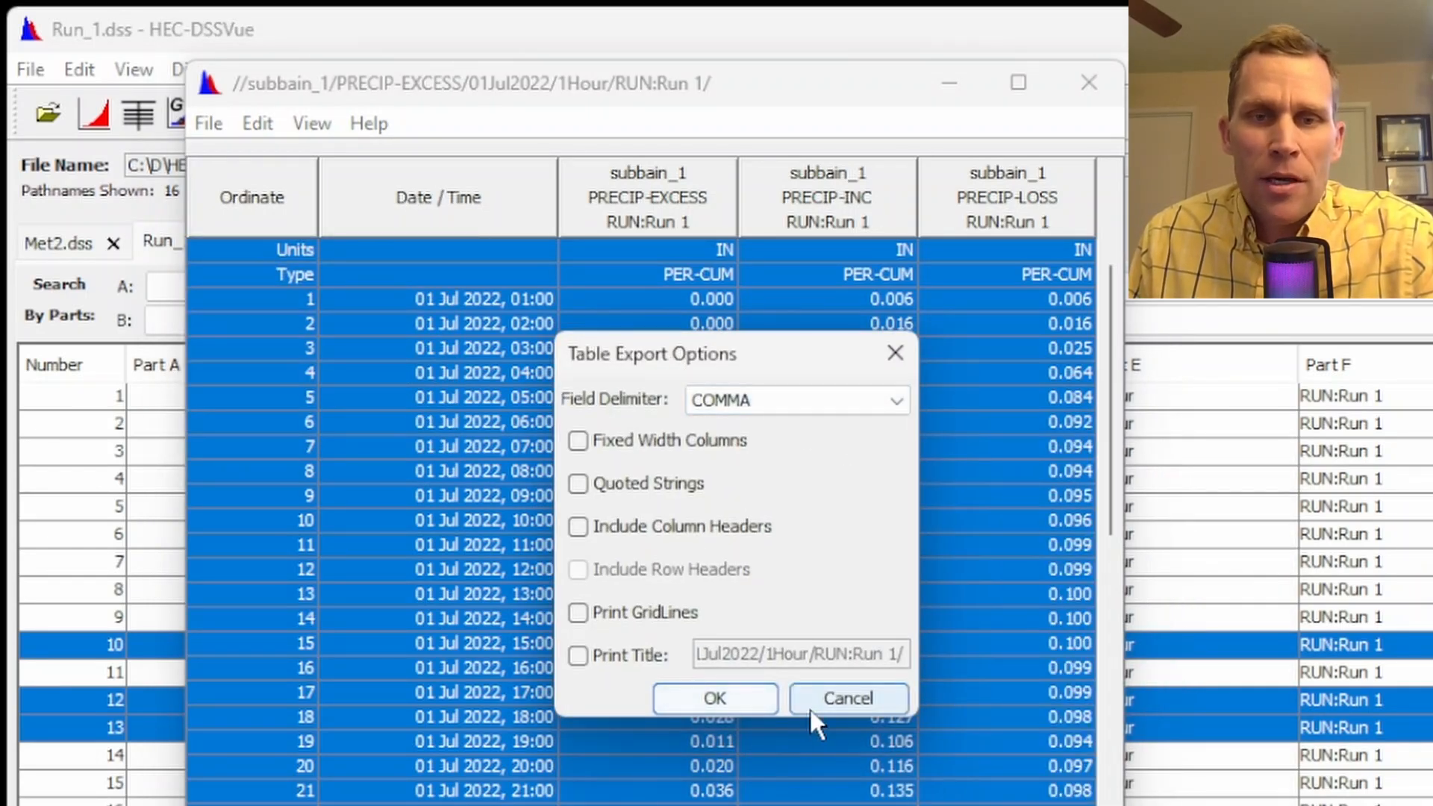
pyautogui.click(846, 698)
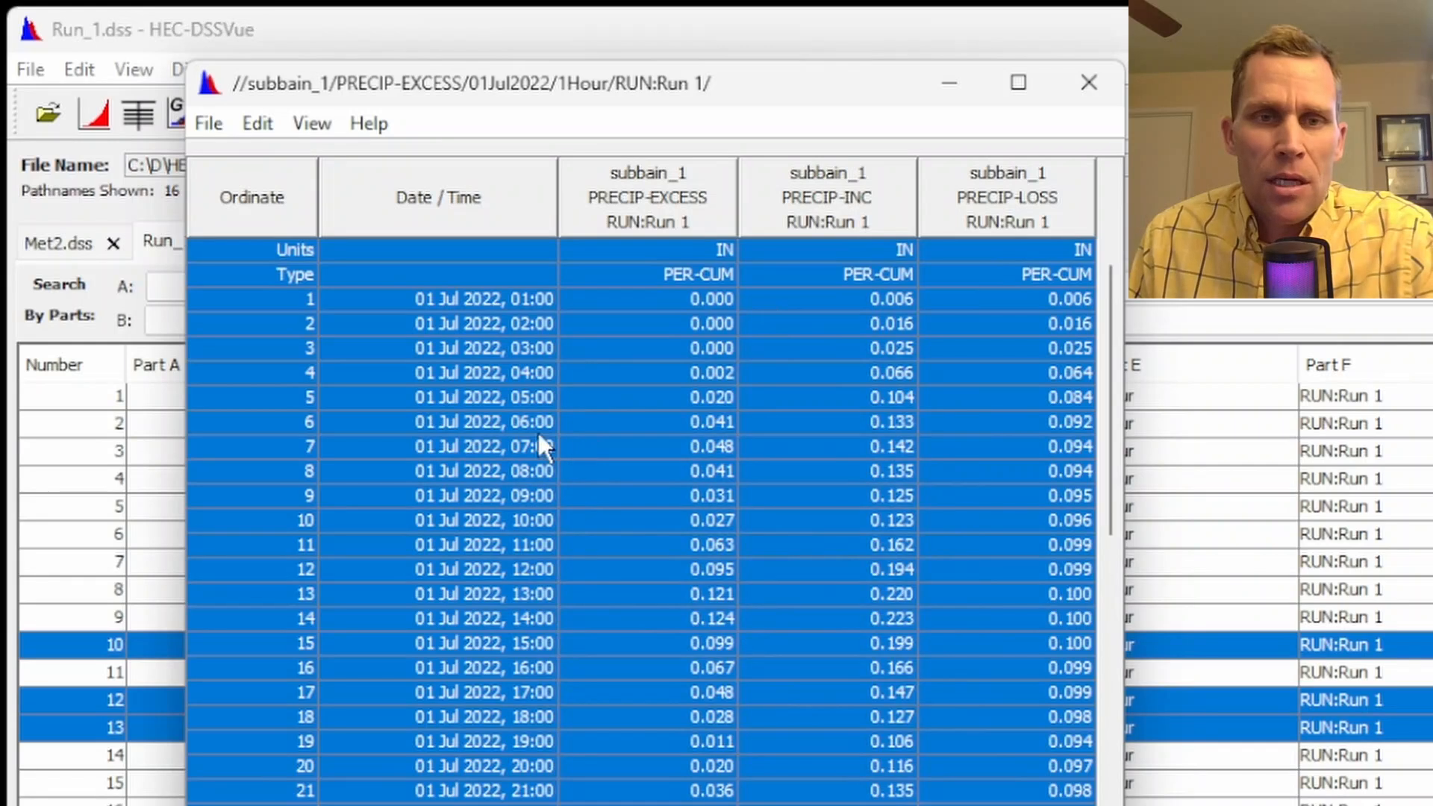
pyautogui.click(1089, 83)
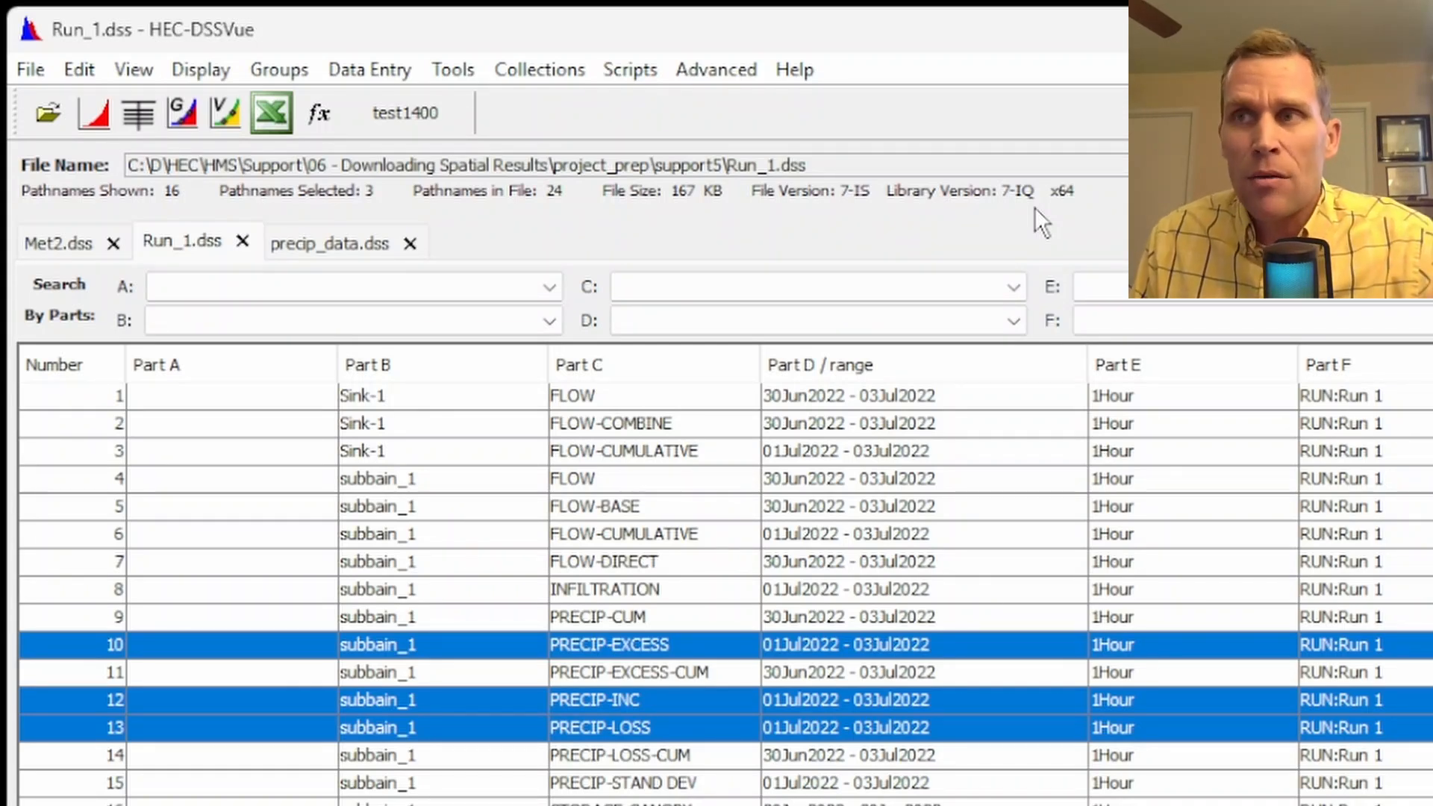
# Switch to HEC-HMS, select the Met2 meteorologic model, and check the support5 folder for its DSS file before returning to HEC-DSSVue
pyautogui.click(513, 803)
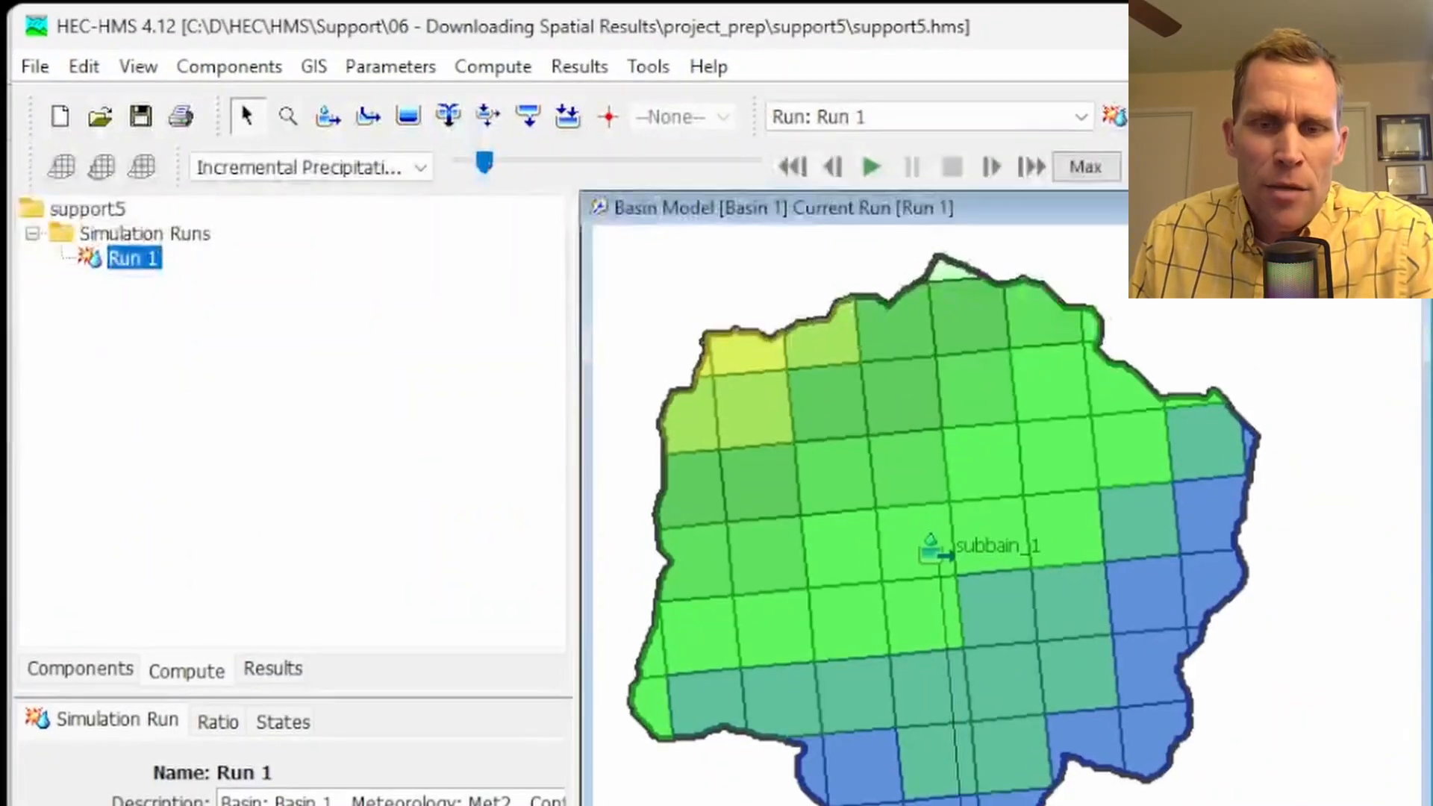
pyautogui.click(92, 670)
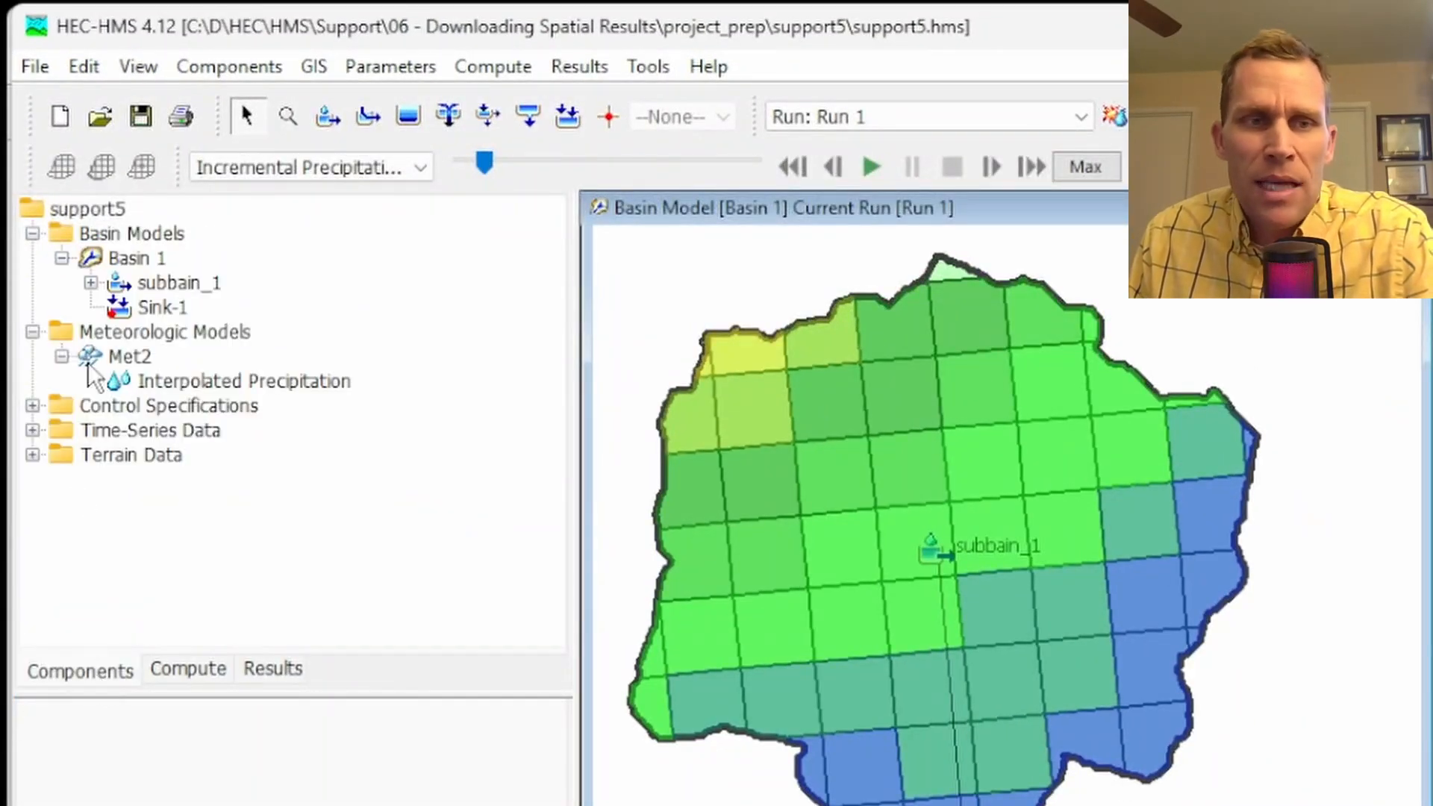
pyautogui.click(143, 330)
pyautogui.click(149, 361)
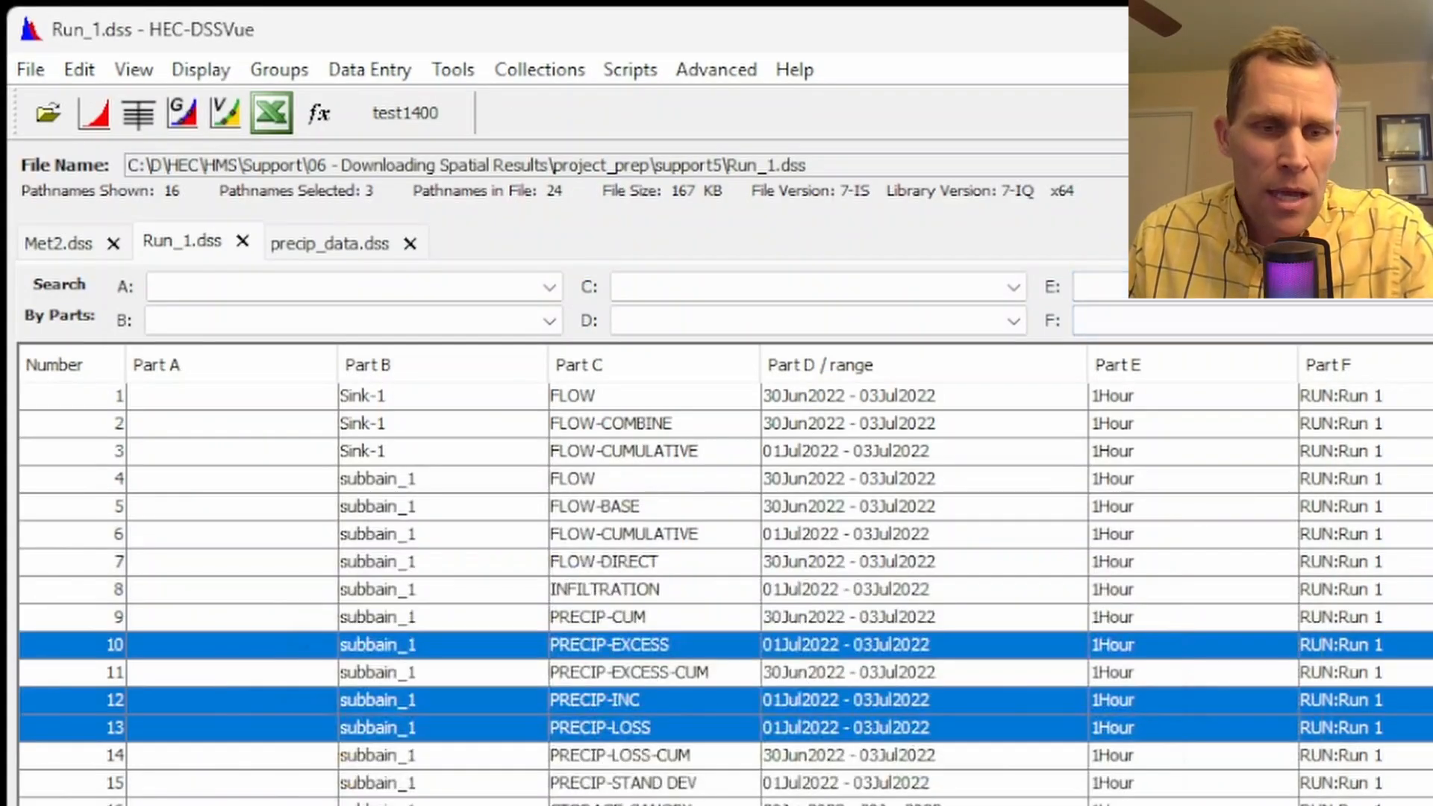
pyautogui.hotkey('alt', 'Tab')
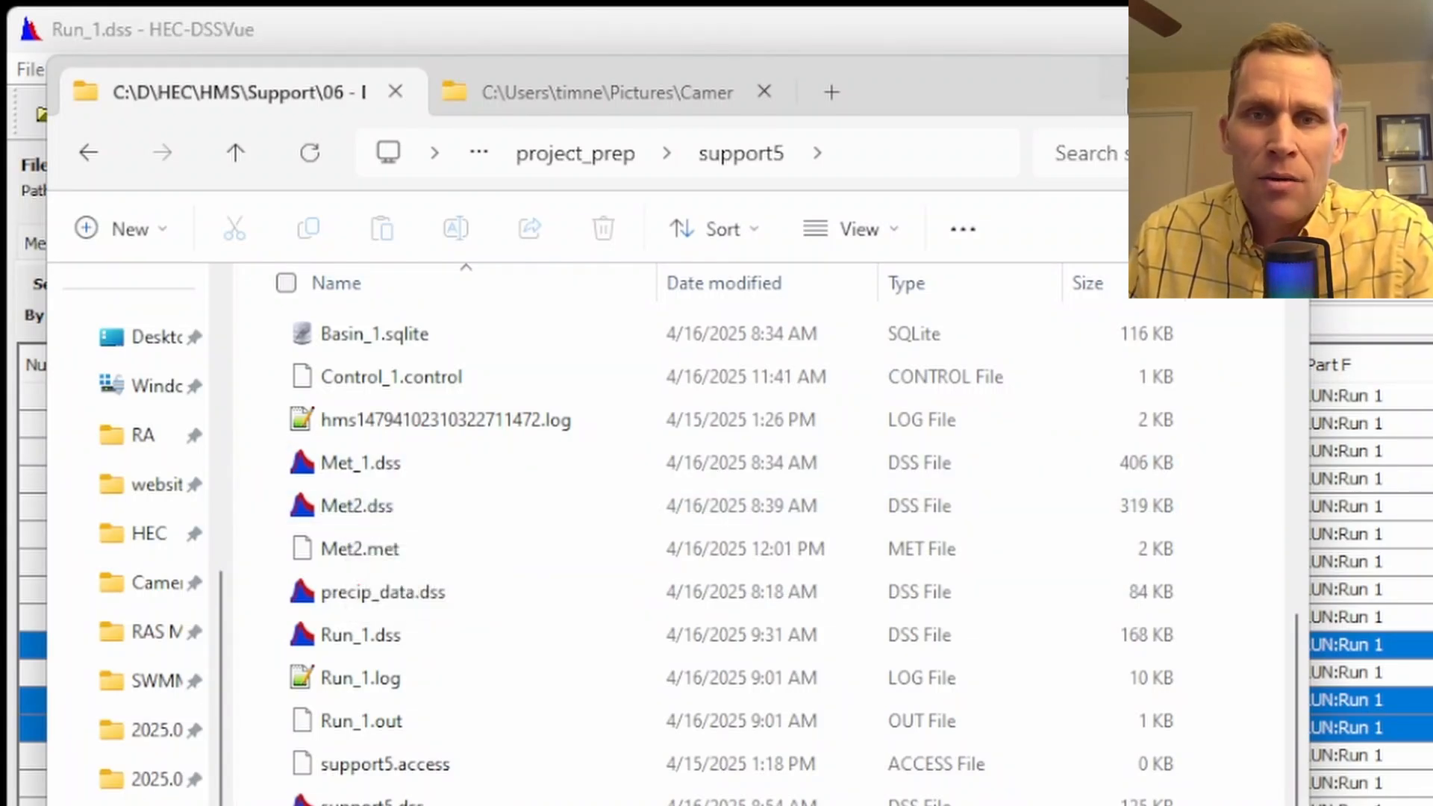
pyautogui.click(910, 11)
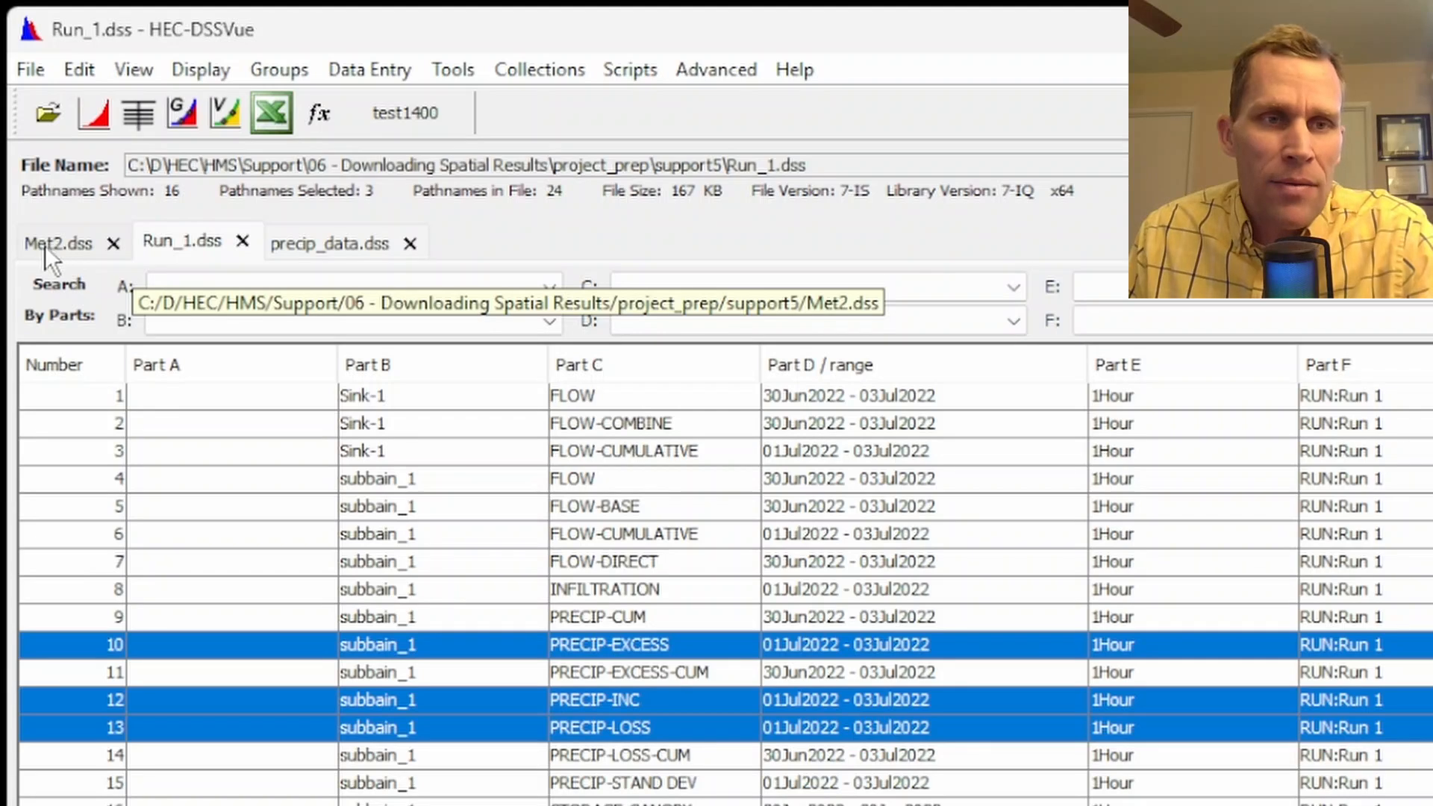
# Display the Met2.dss pathnames and review the hourly PRECIPITATION grid records from the first to the last
pyautogui.click(45, 245)
pyautogui.click(348, 559)
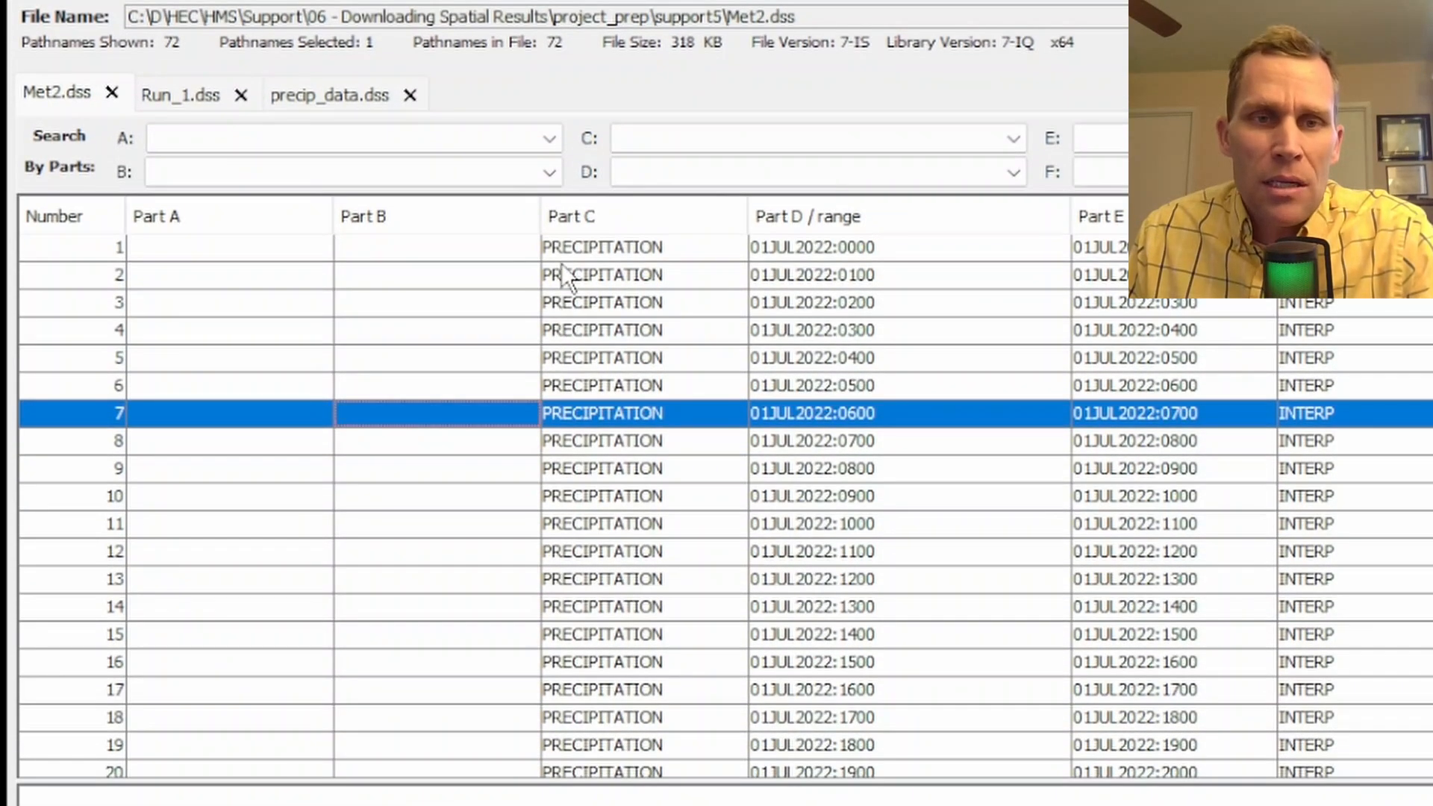
pyautogui.click(559, 256)
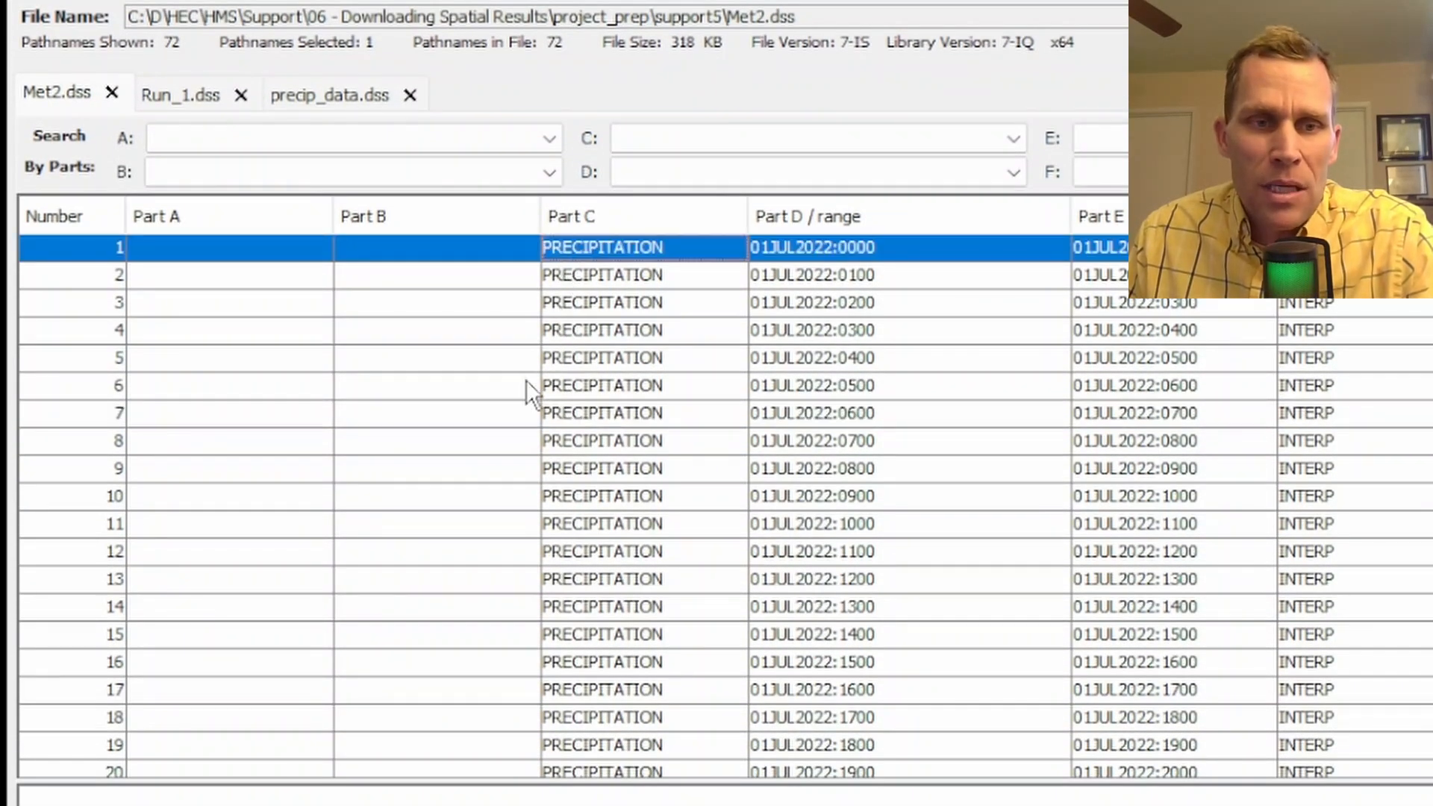
pyautogui.scroll(-15, 527, 380)
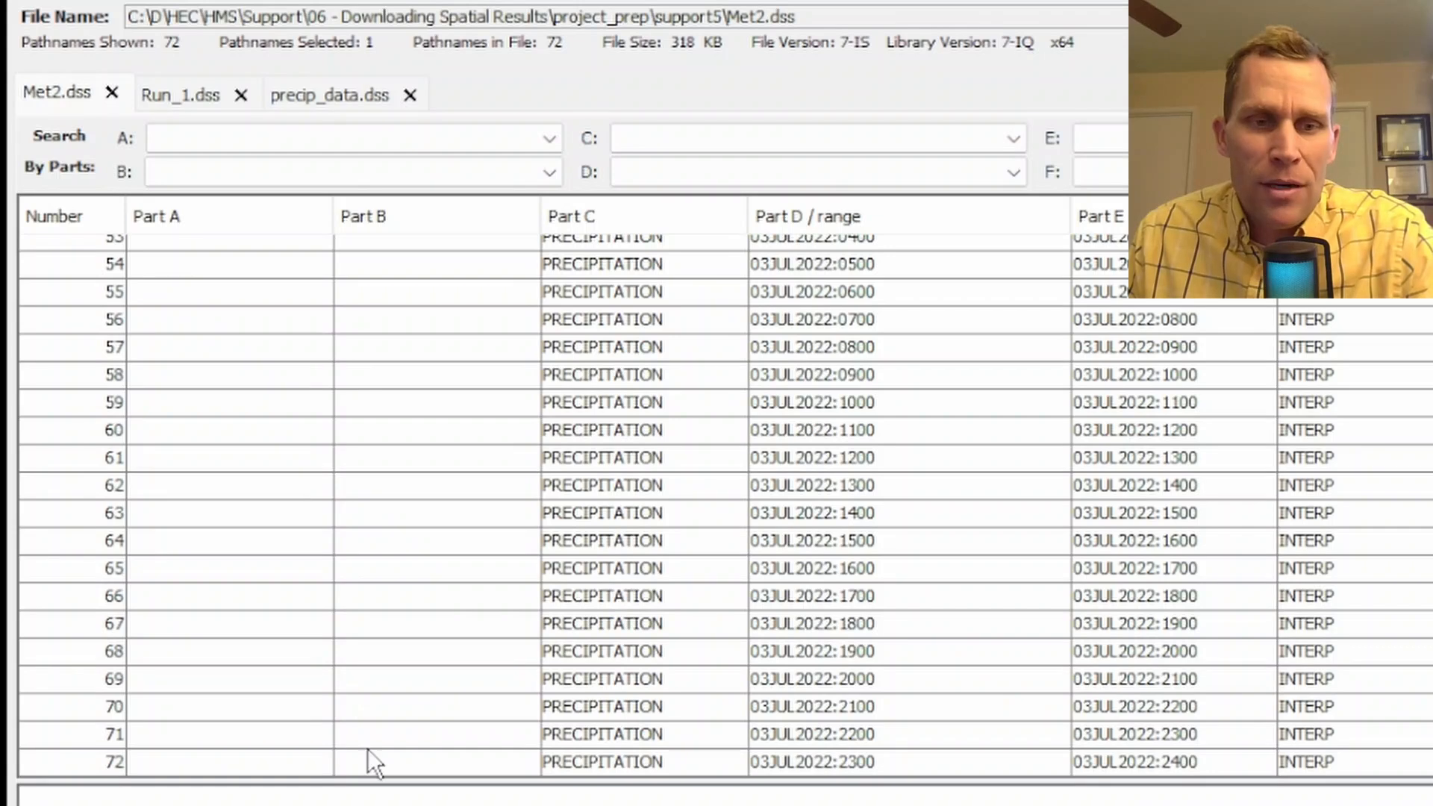
pyautogui.click(381, 764)
pyautogui.scroll(17, 548, 541)
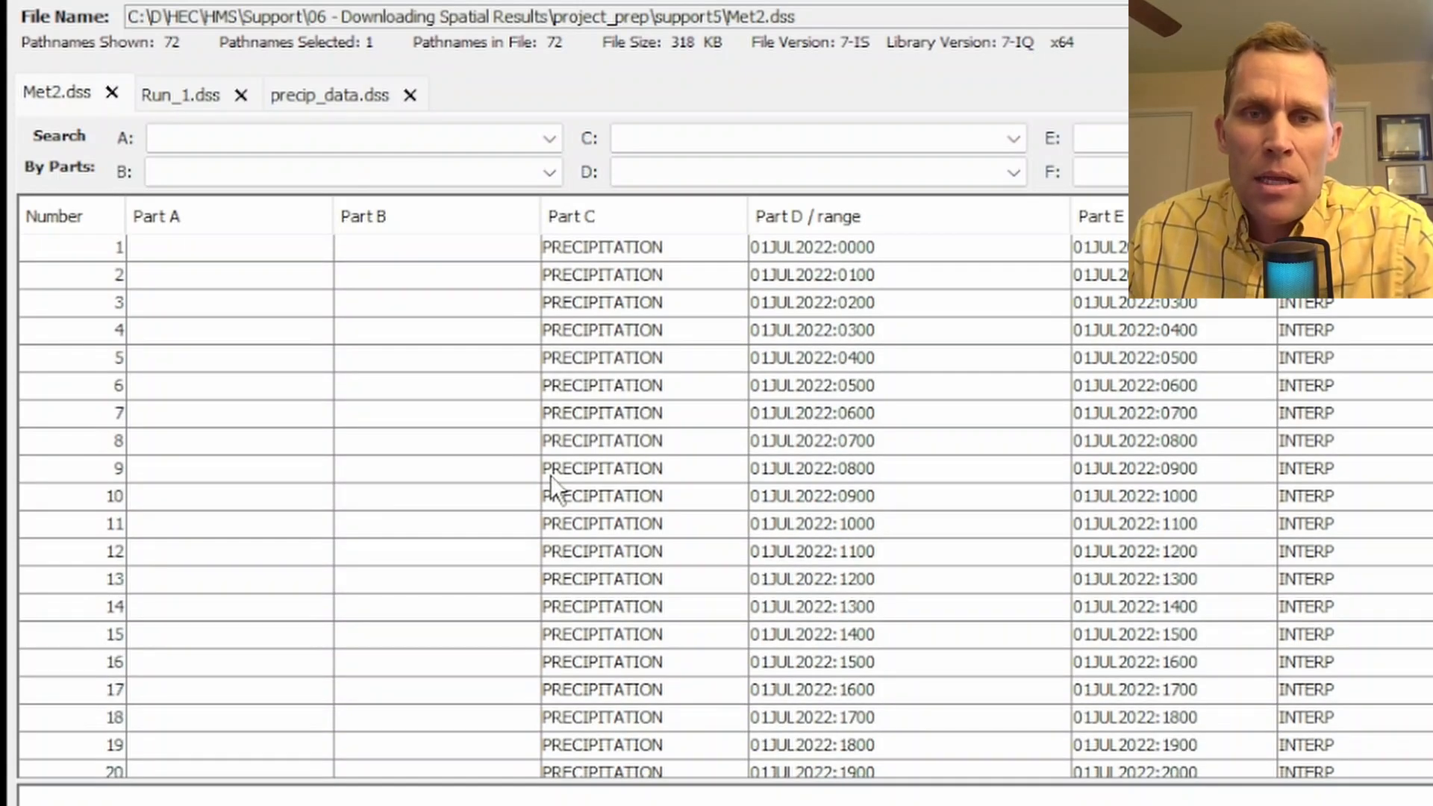
# Plot all PRECIPITATION grid records of Met2.dss together and enlarge the grid display window
pyautogui.click(585, 252)
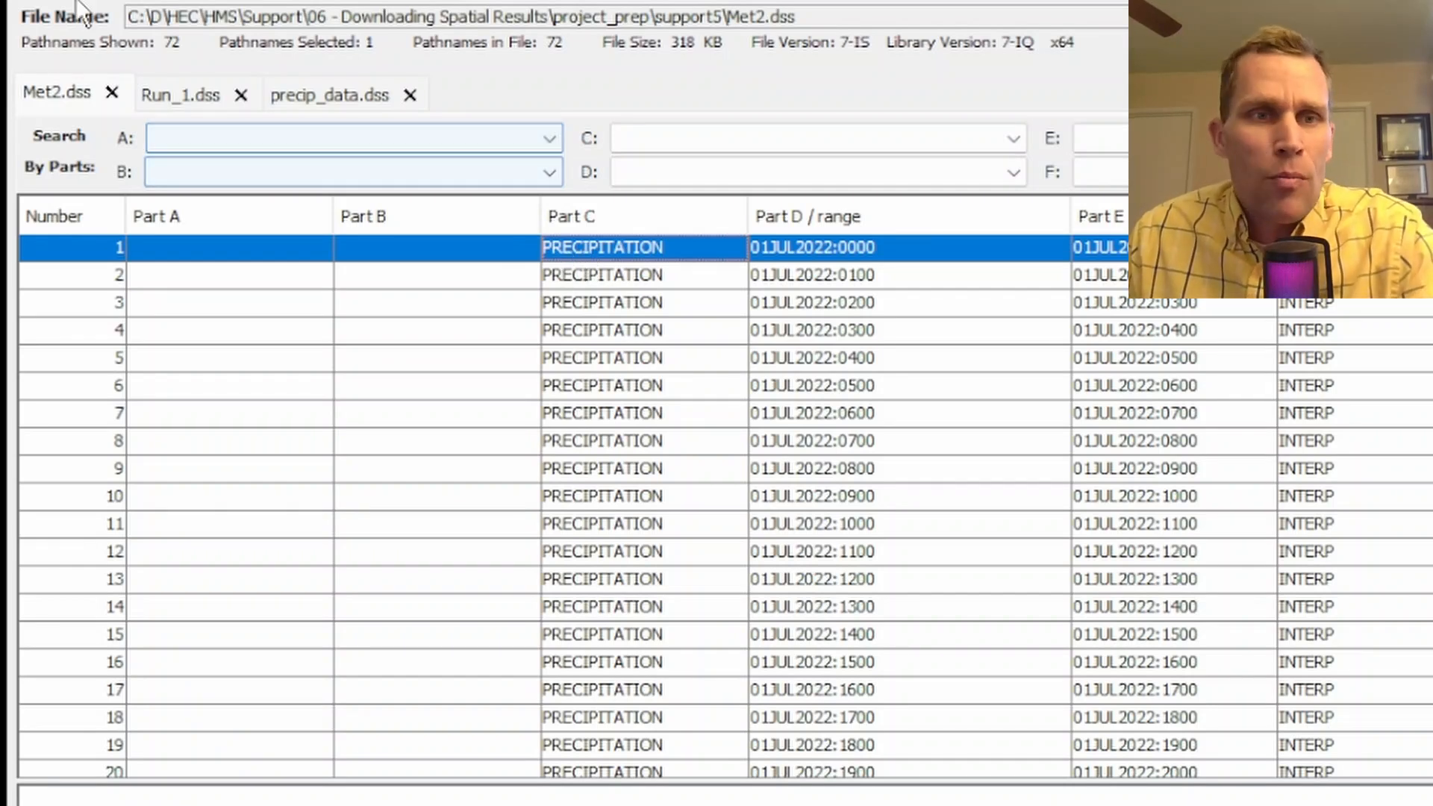
pyautogui.hotkey('ctrl', 'a')
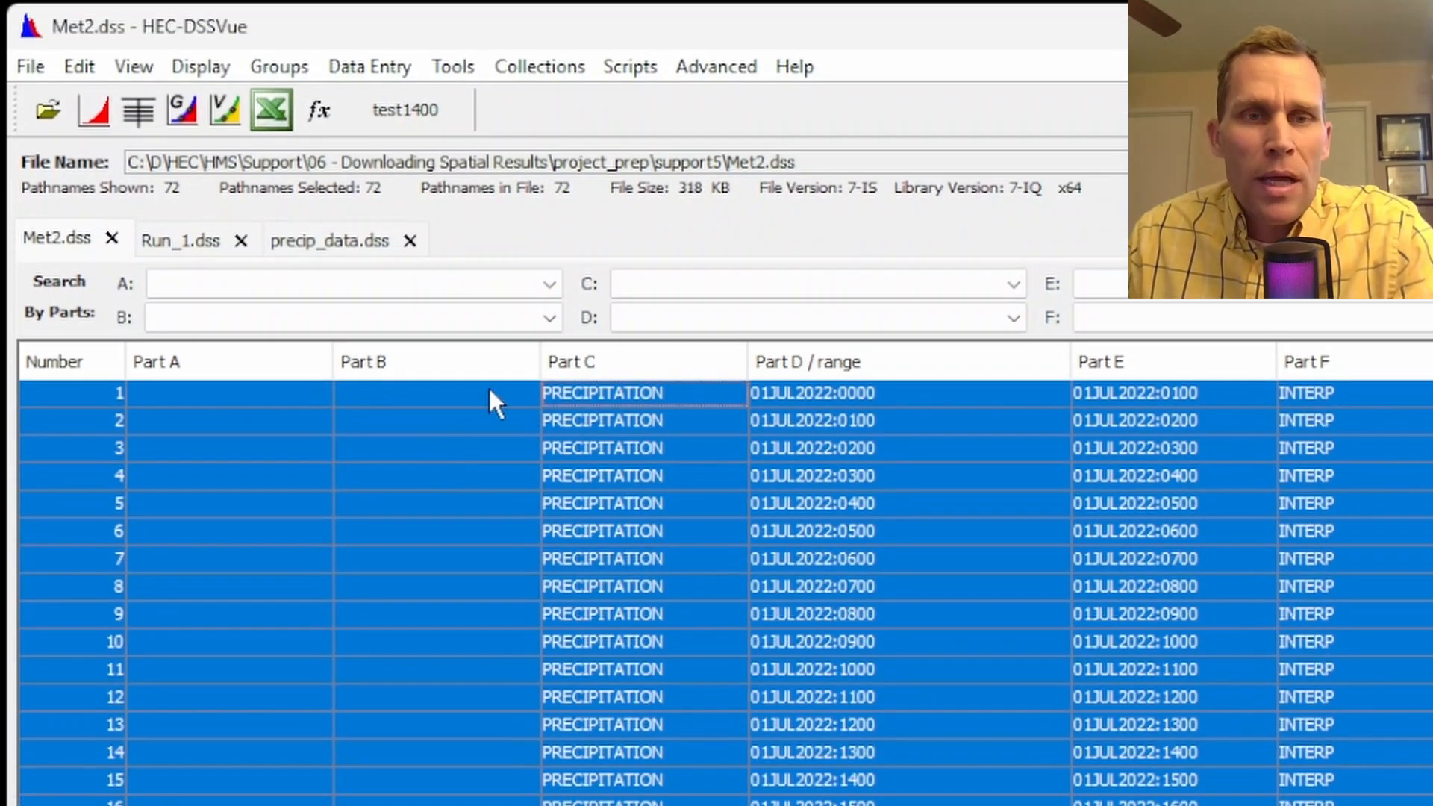
pyautogui.click(95, 112)
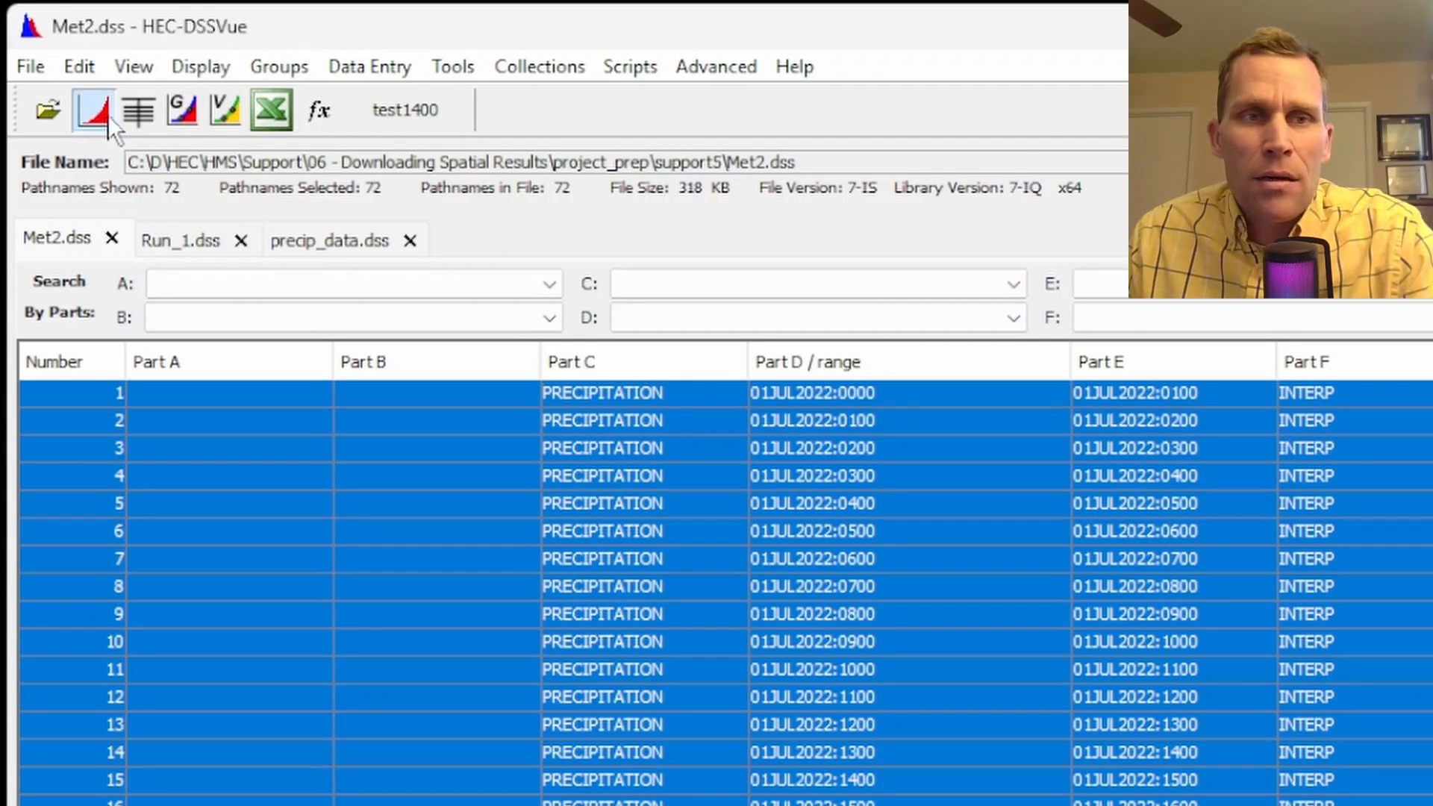
pyautogui.moveTo(245, 79); pyautogui.dragTo(530, 72)
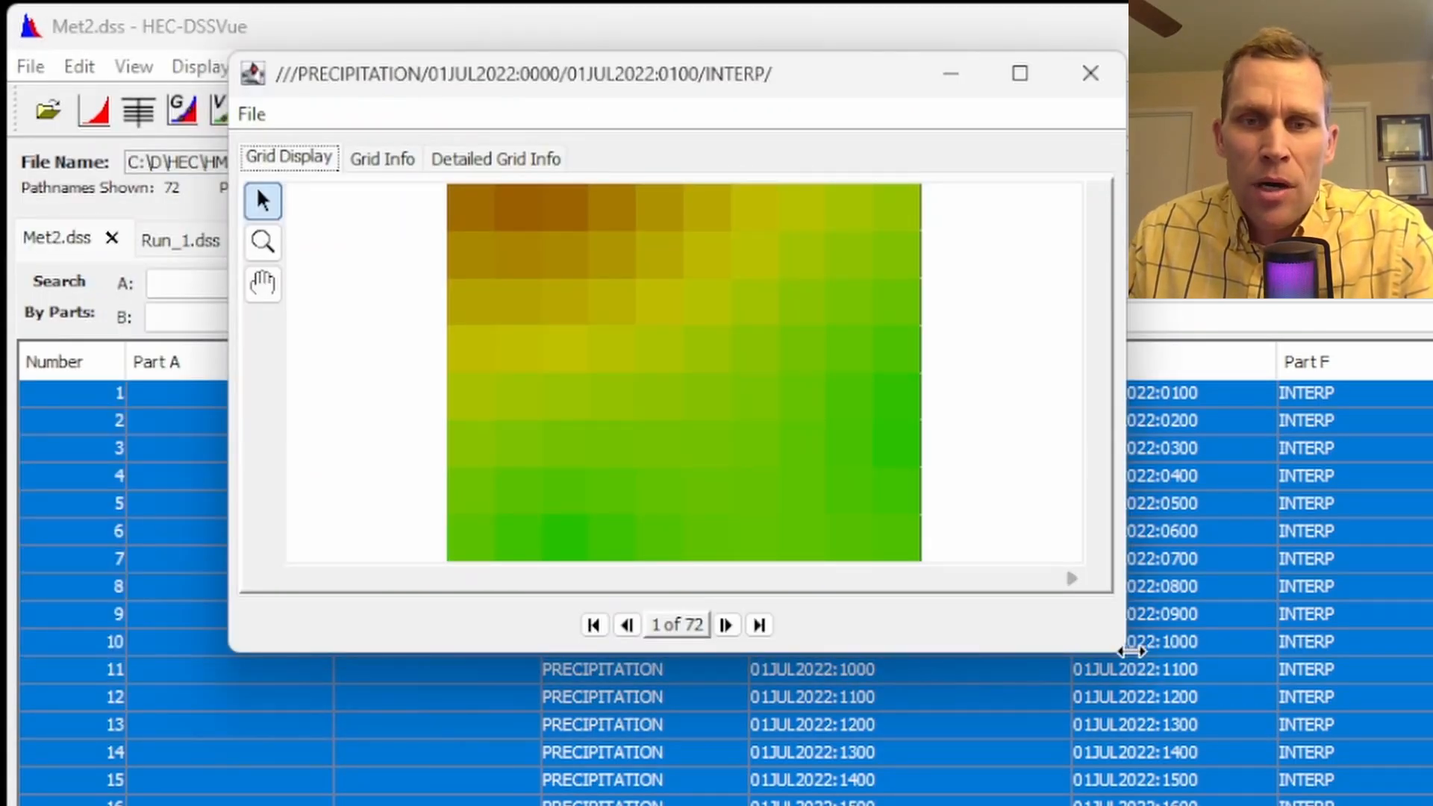
pyautogui.moveTo(1105, 652); pyautogui.dragTo(1232, 803)
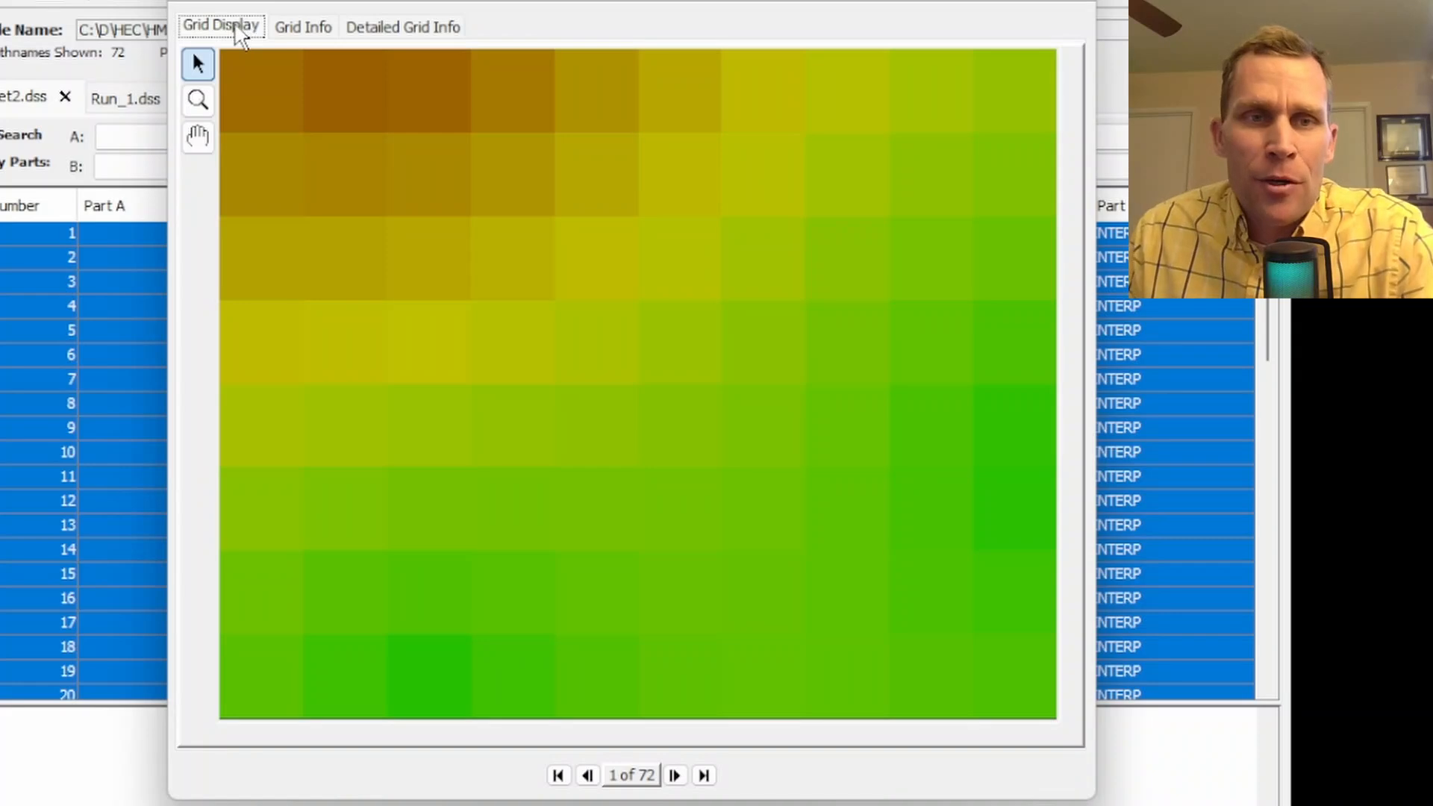
# Review the first precipitation grid's basic and detailed grid information, and return to the grid display
pyautogui.click(317, 32)
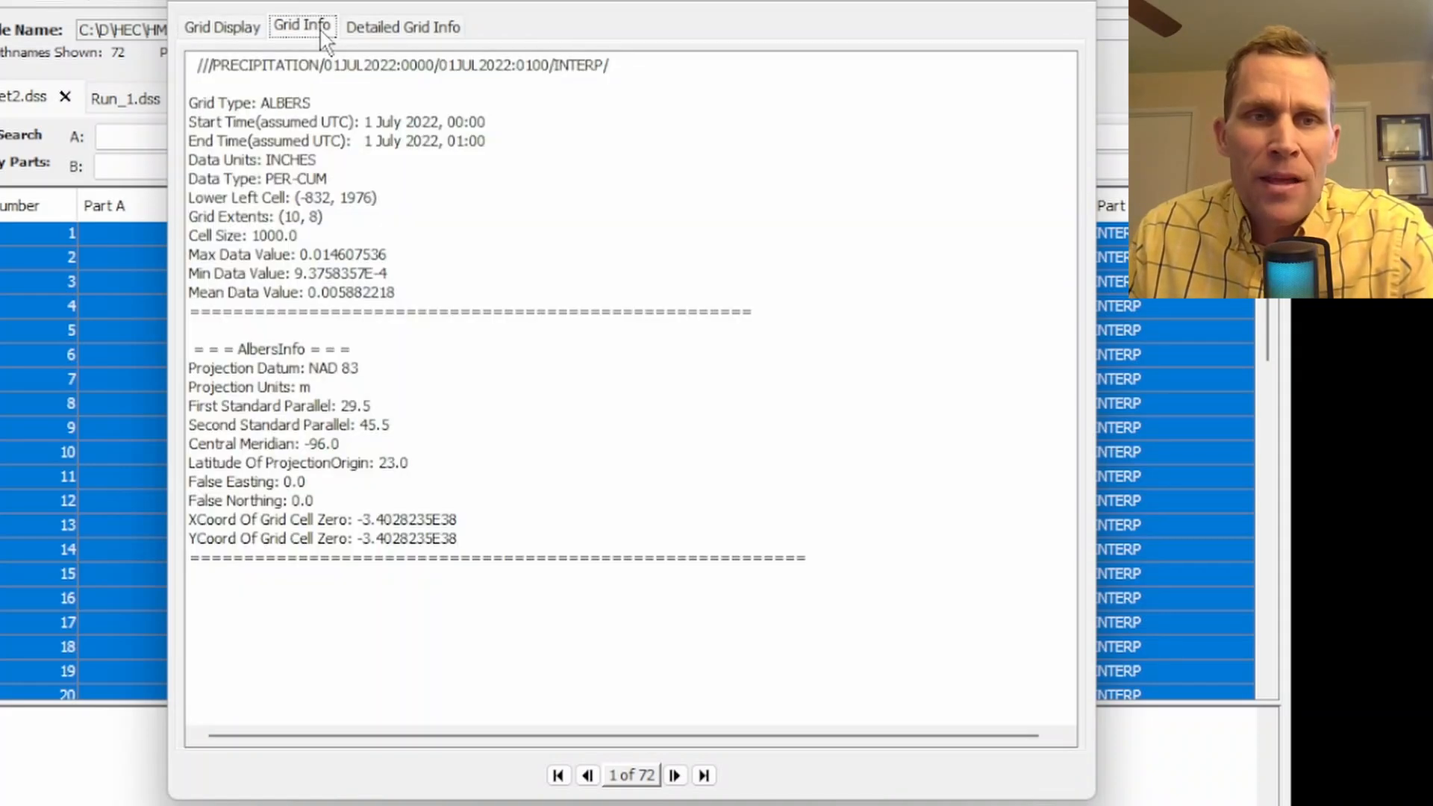
pyautogui.click(403, 30)
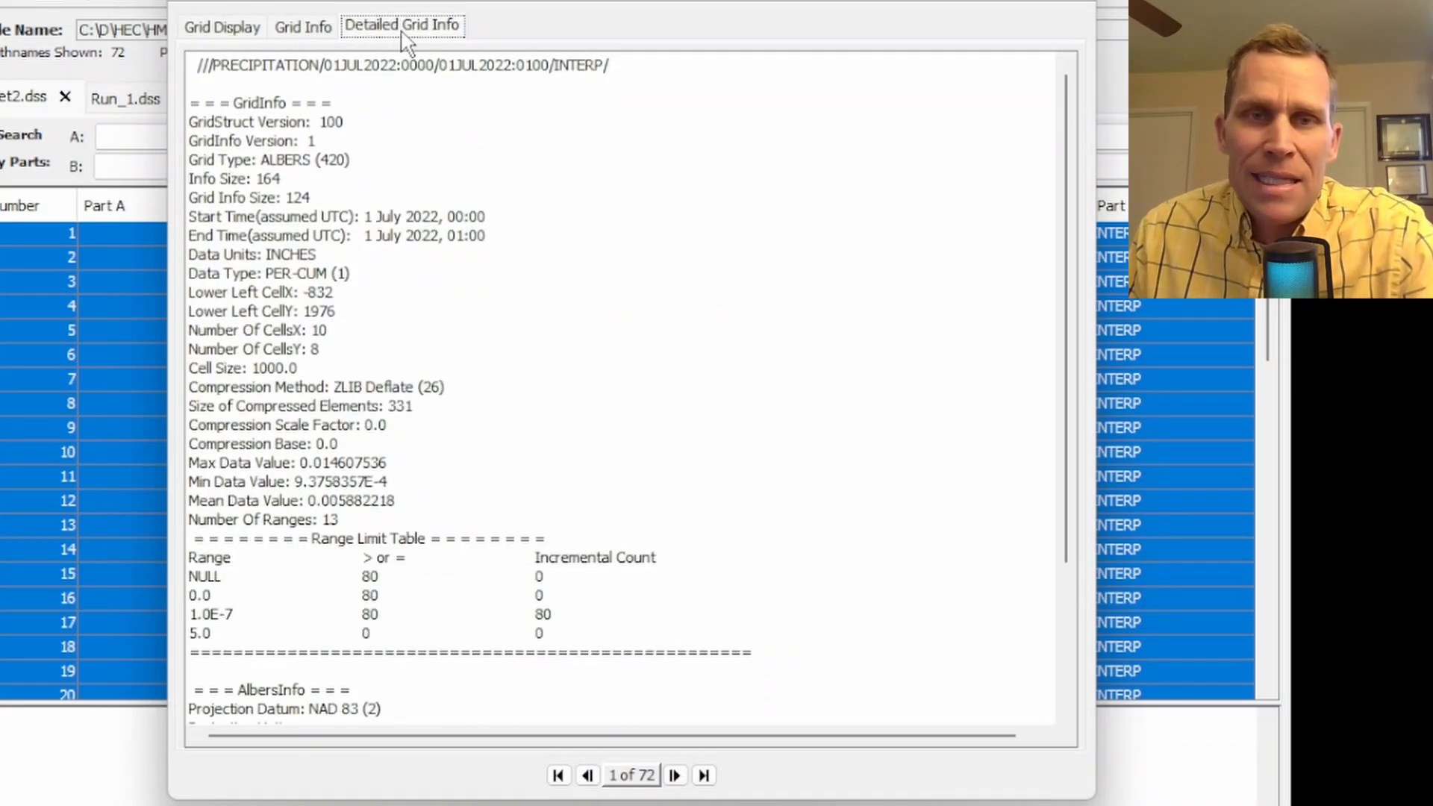
pyautogui.click(312, 36)
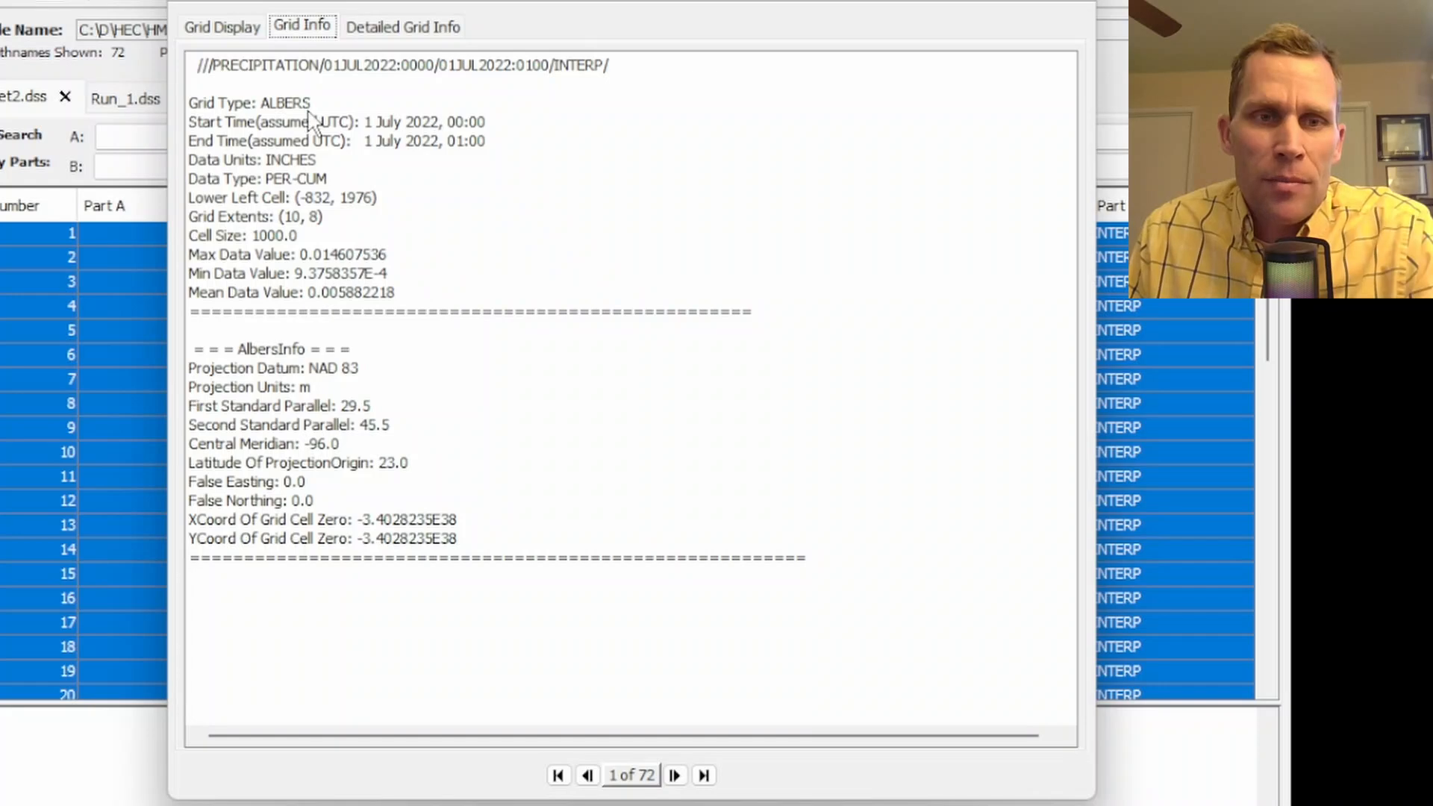
pyautogui.click(401, 34)
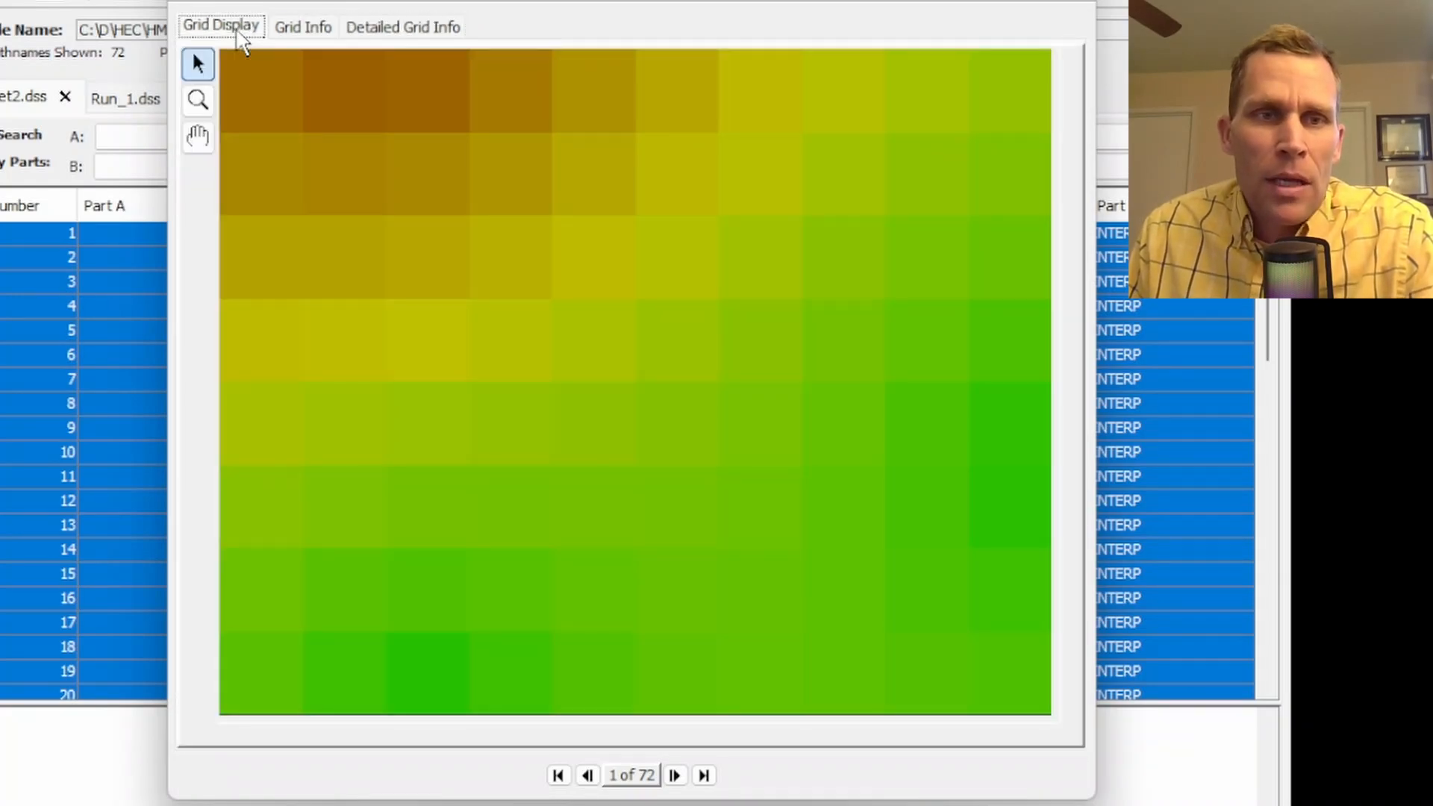
pyautogui.click(238, 31)
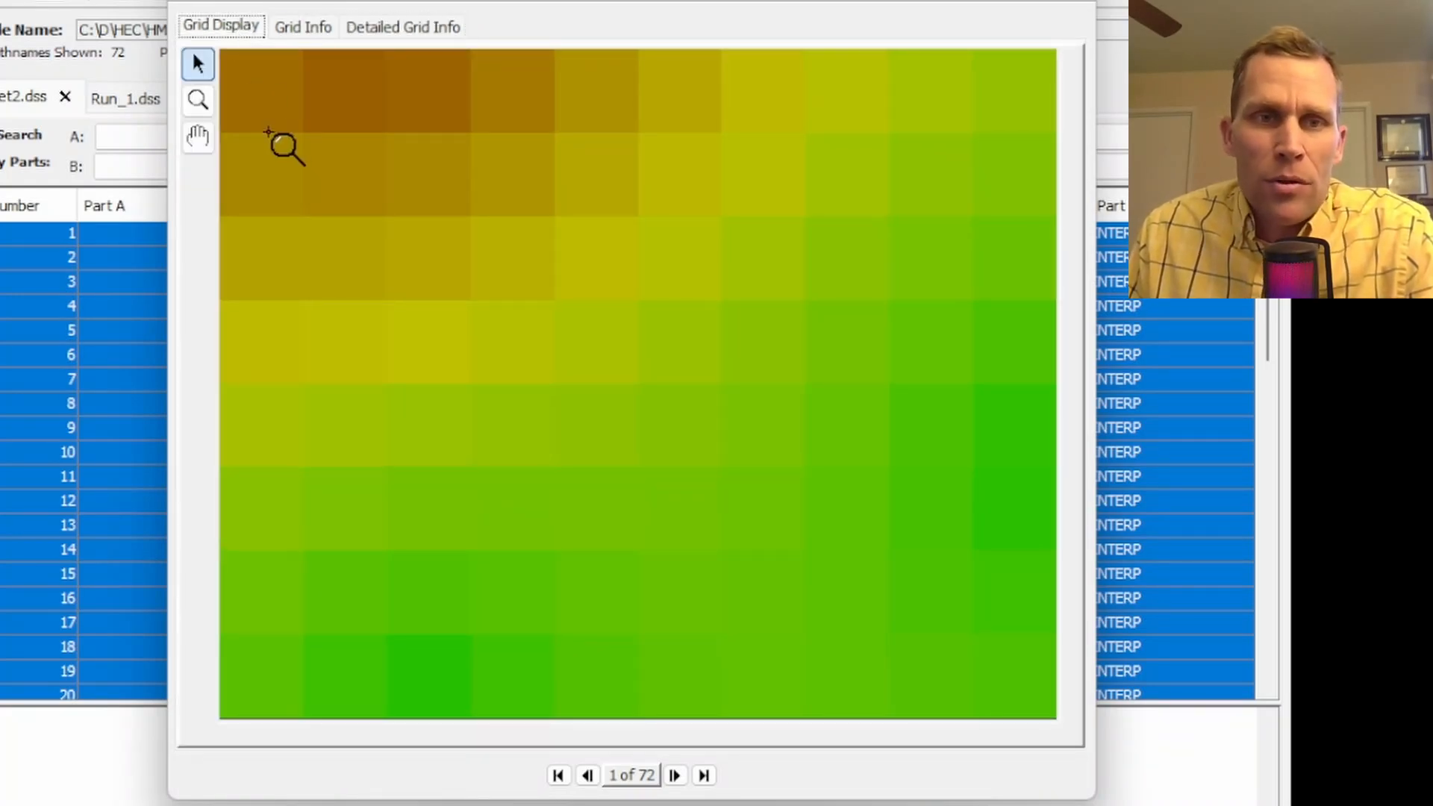
# Inspect cell values in the first grid and advance through the hourly precipitation grids to grid 50
pyautogui.moveTo(282, 142)
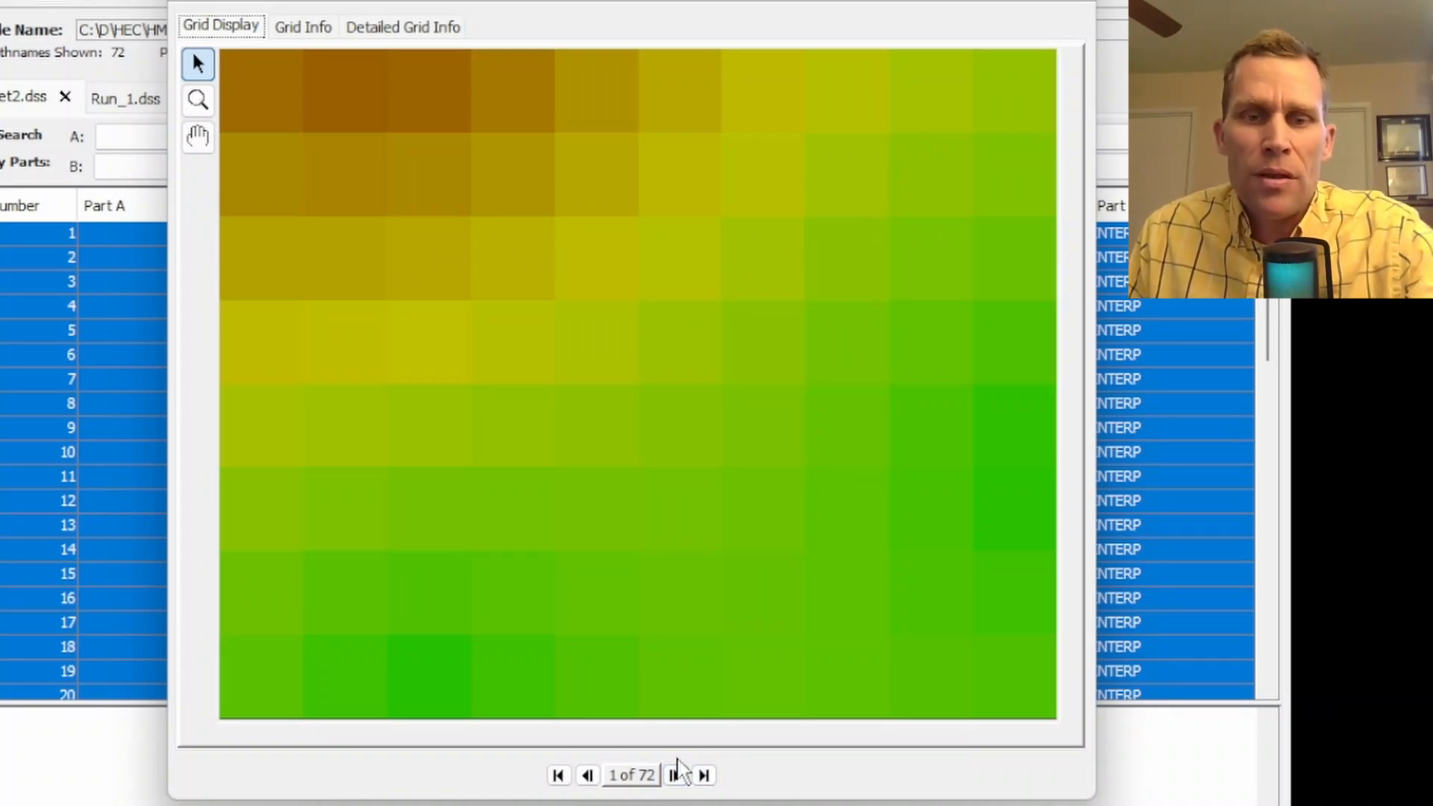
pyautogui.click(676, 776)
pyautogui.click(676, 775)
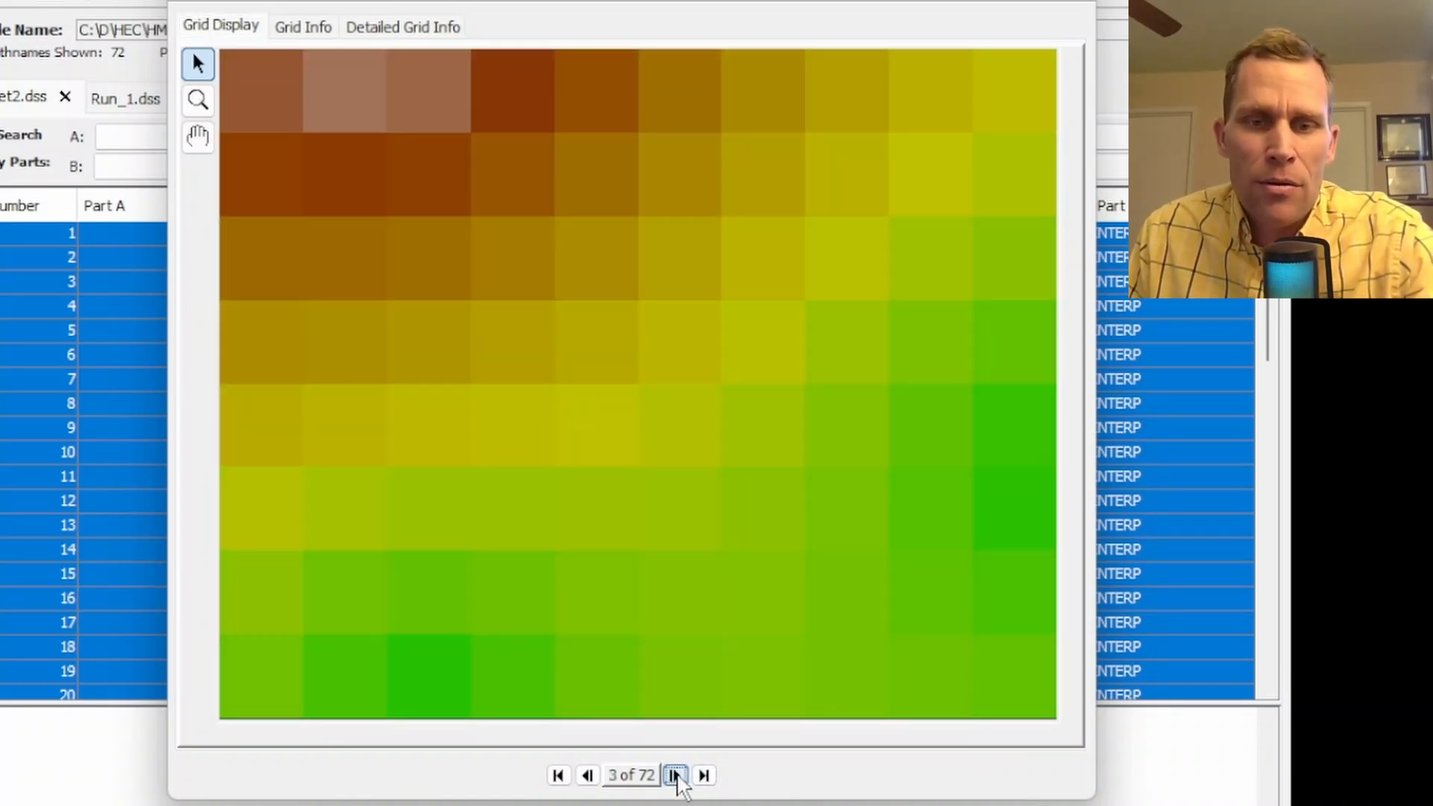
pyautogui.click(676, 775)
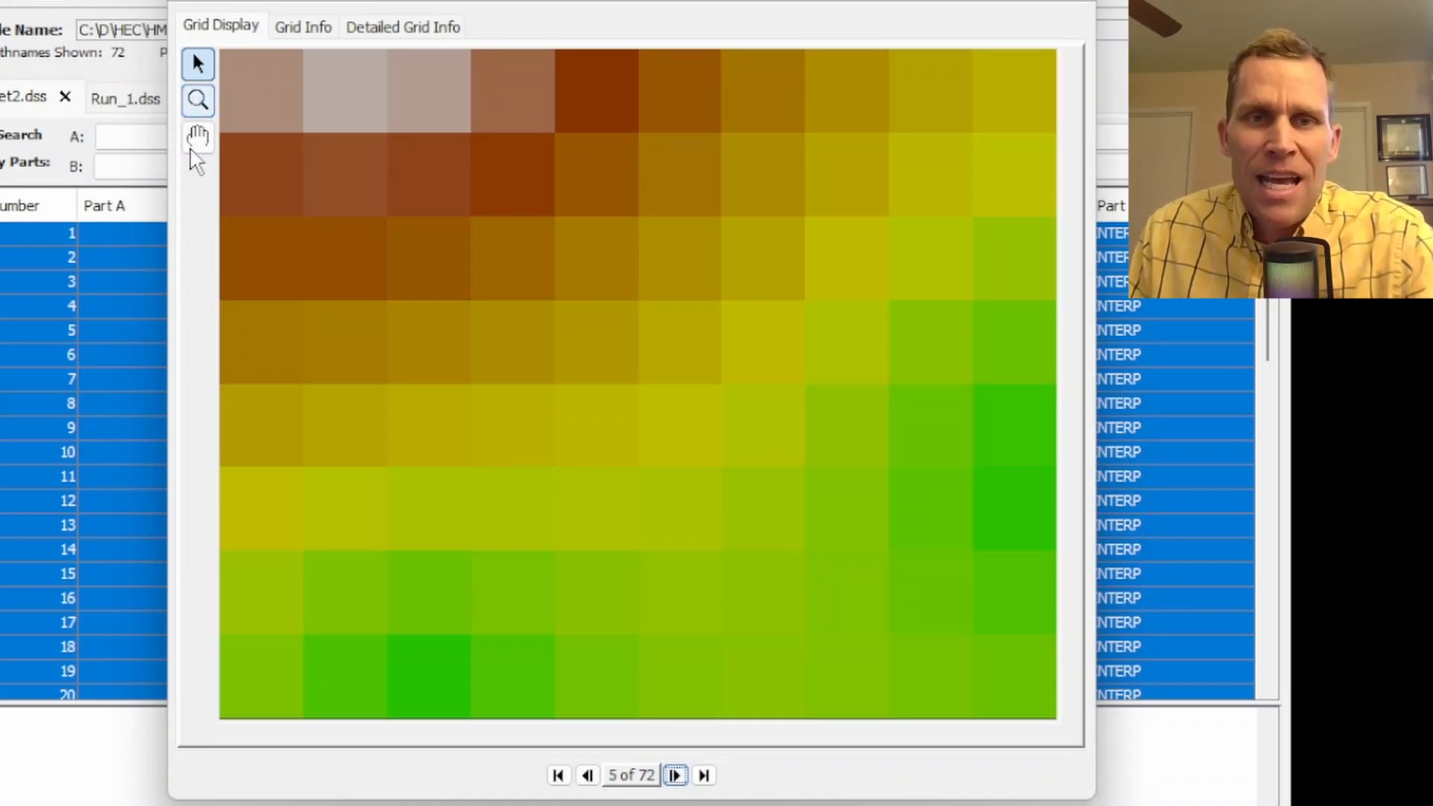
pyautogui.click(676, 776)
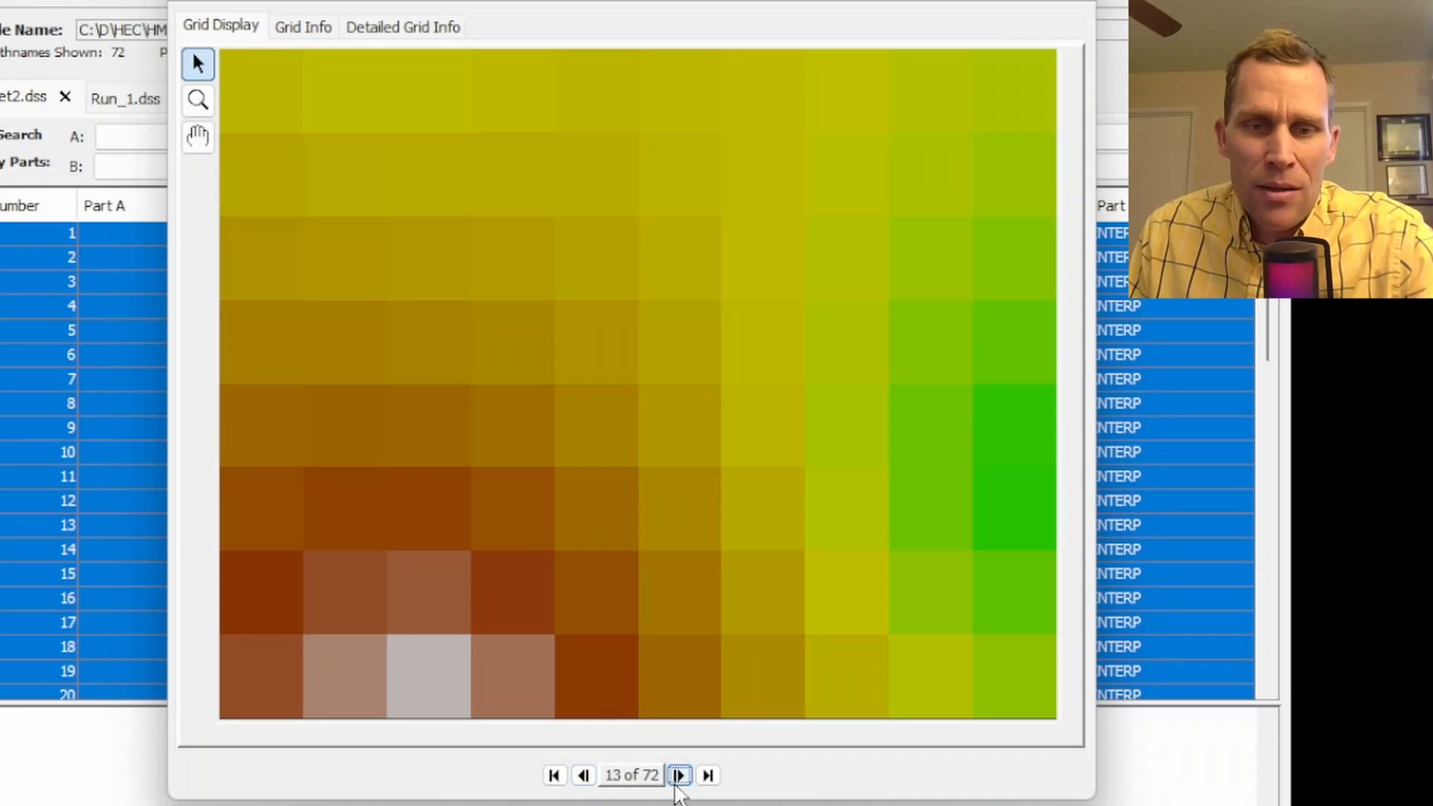
pyautogui.click(678, 776)
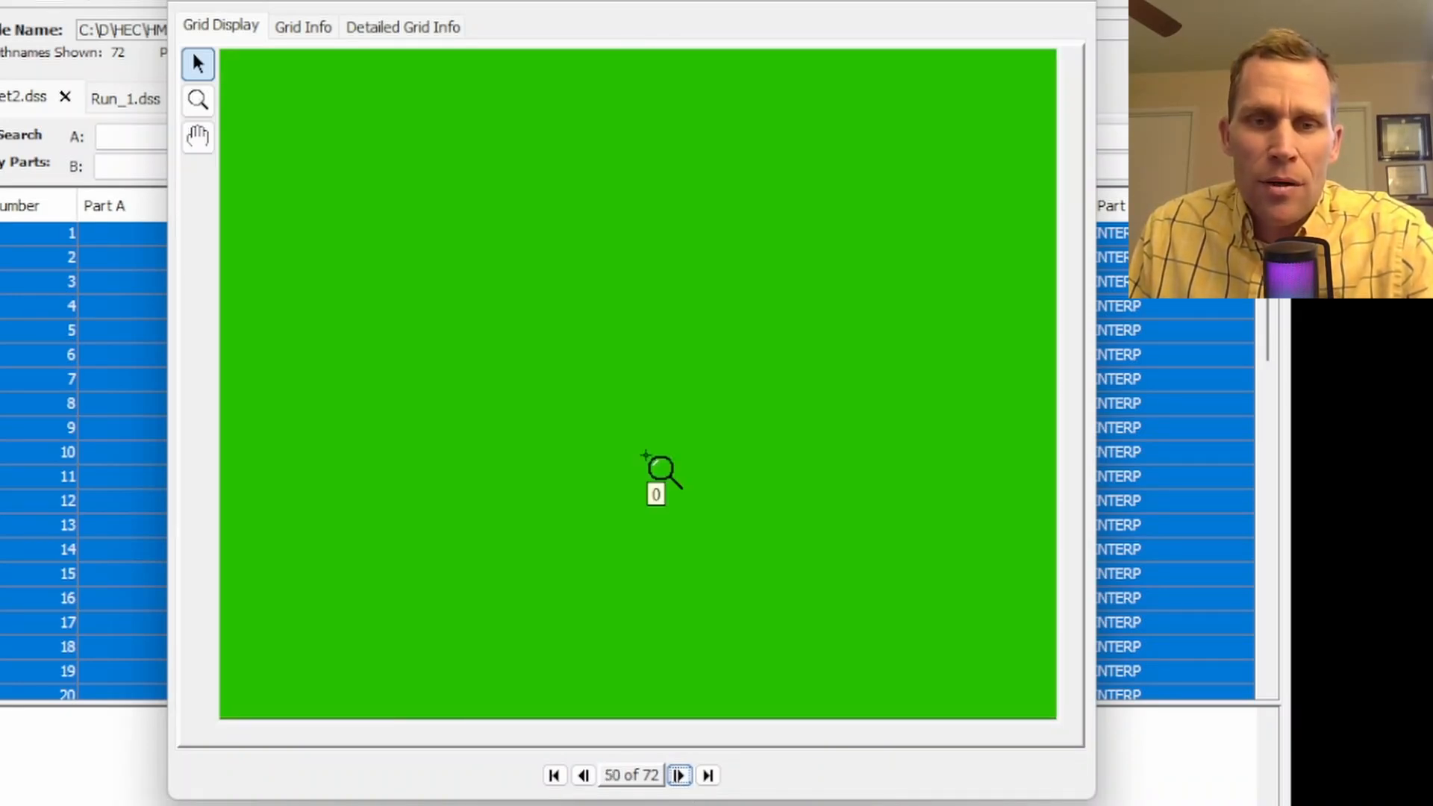
# Return to the first precipitation grid, advance to the fifth, and inspect individual cell values
pyautogui.click(554, 775)
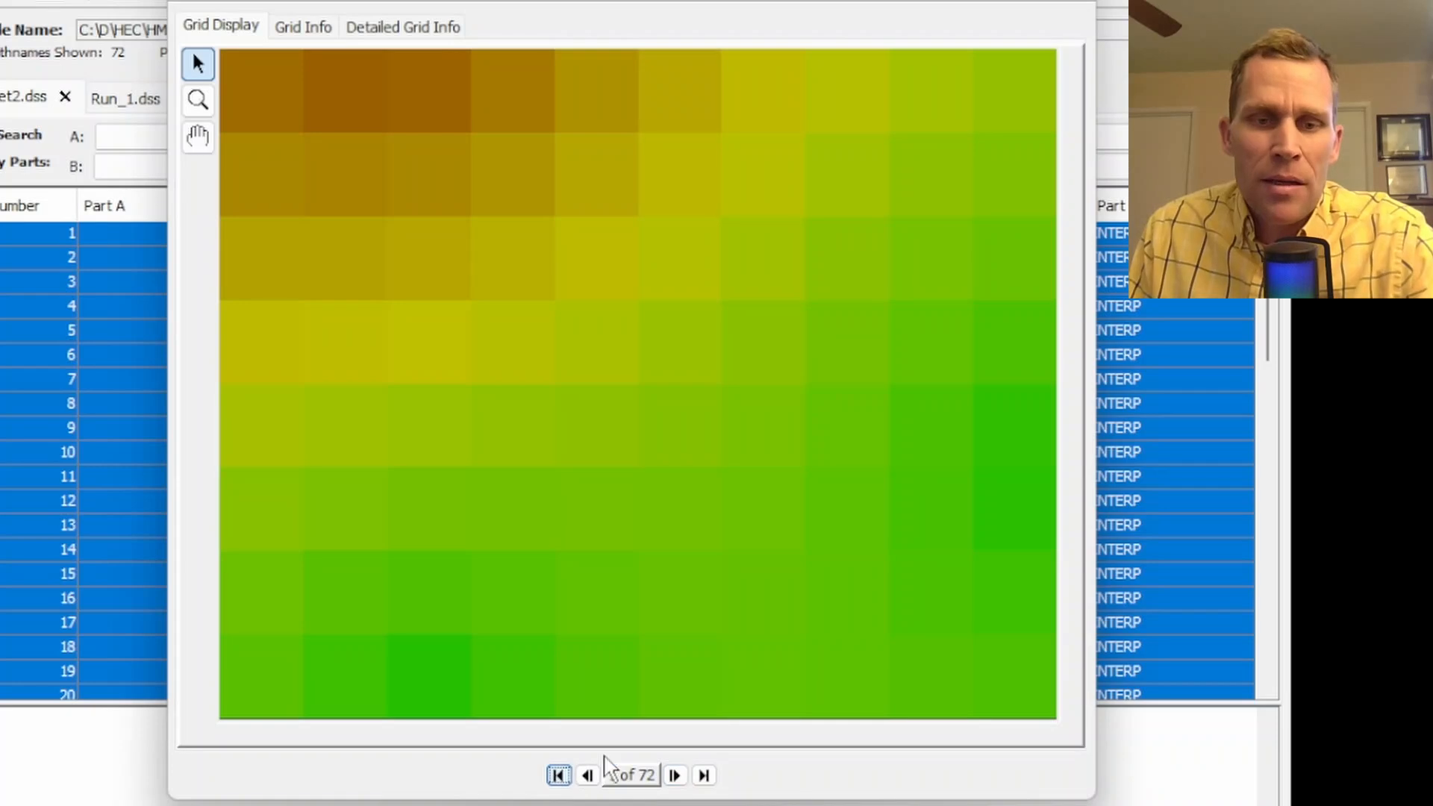
pyautogui.click(676, 776)
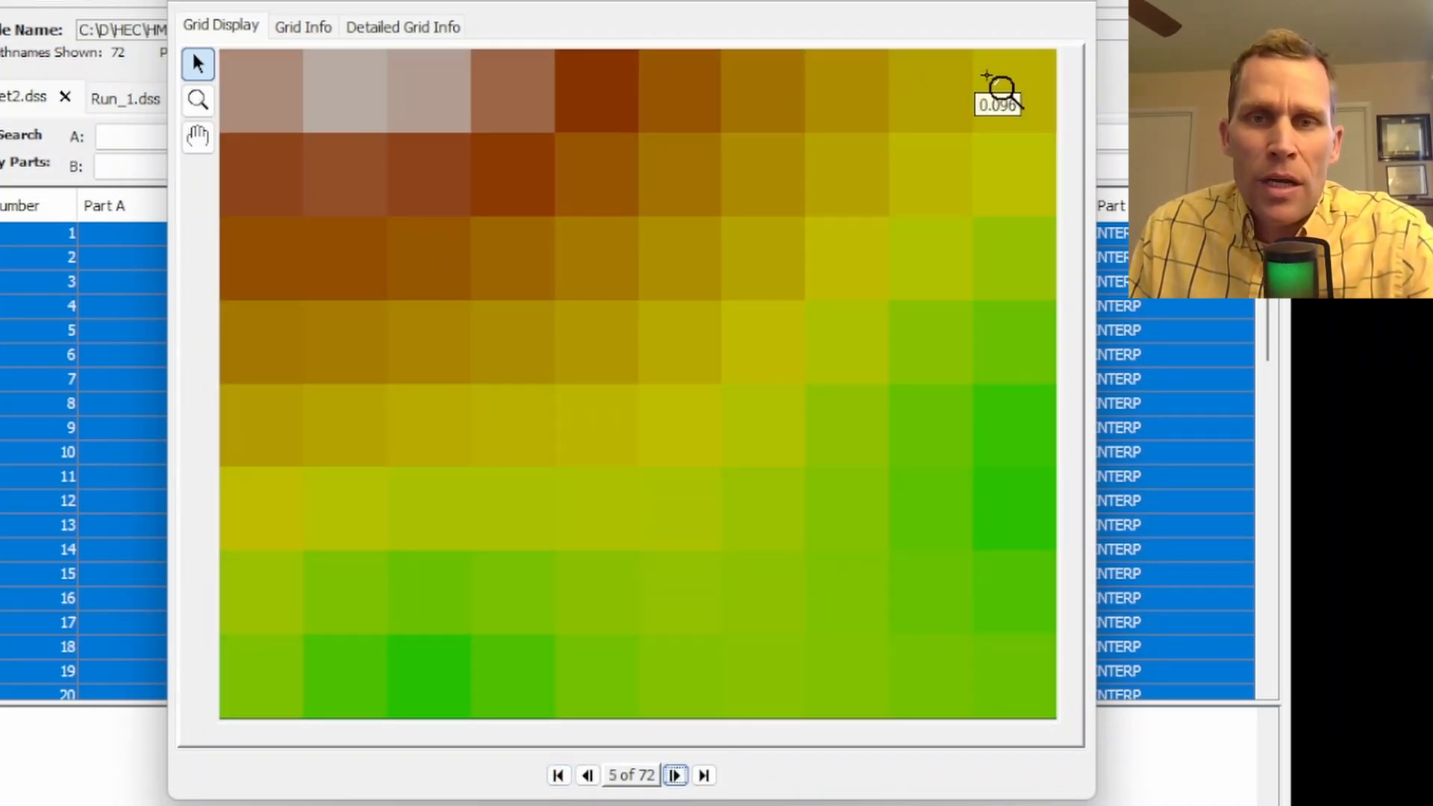
pyautogui.moveTo(308, 97)
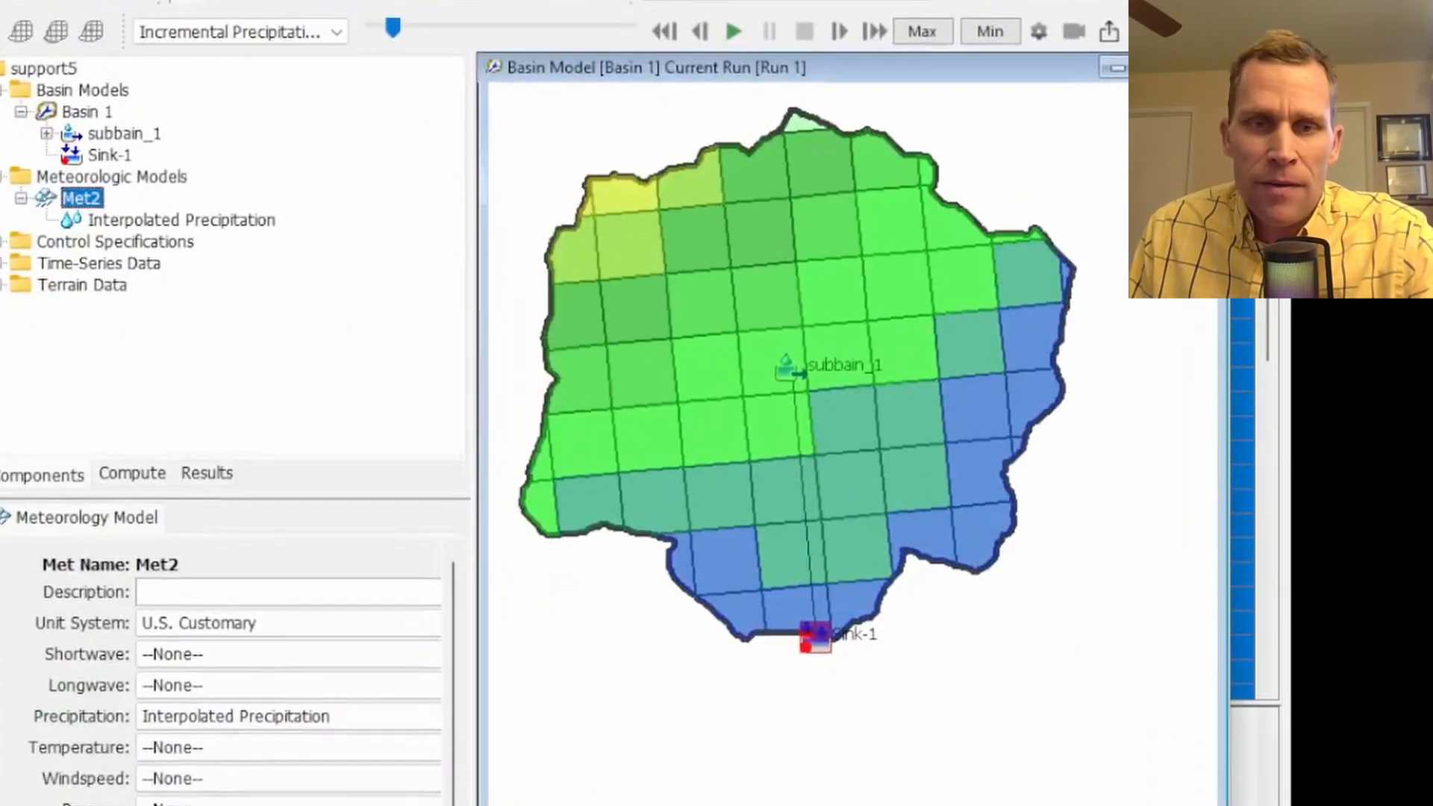
# Switch to HEC-HMS, check Met2's precipitation method, and show its Interpolated Precipitation settings
pyautogui.click(220, 718)
pyautogui.click(220, 724)
pyautogui.click(178, 224)
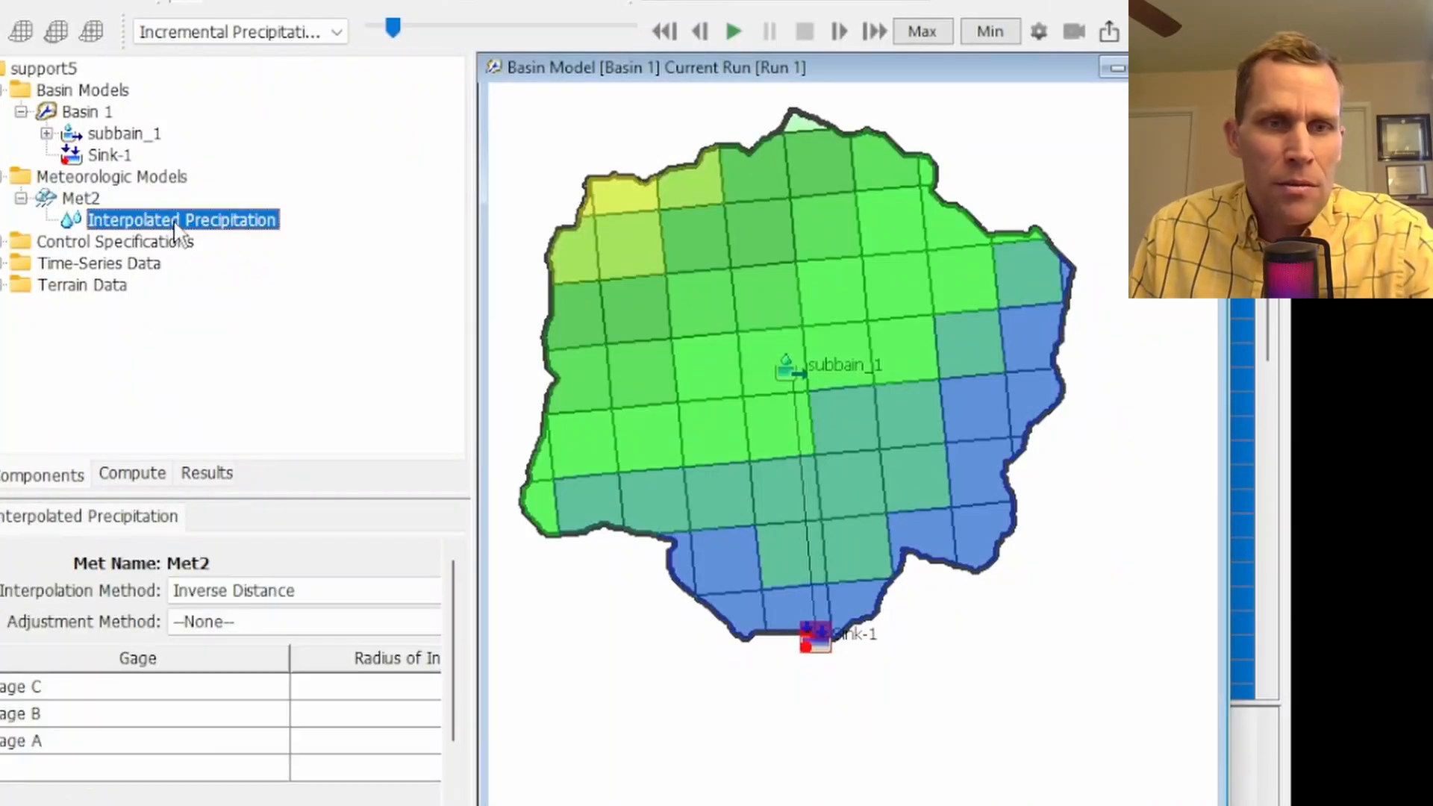
# Show subbain_1's discretization settings, and return to the fifth precipitation grid in HEC-DSSVue
pyautogui.click(108, 133)
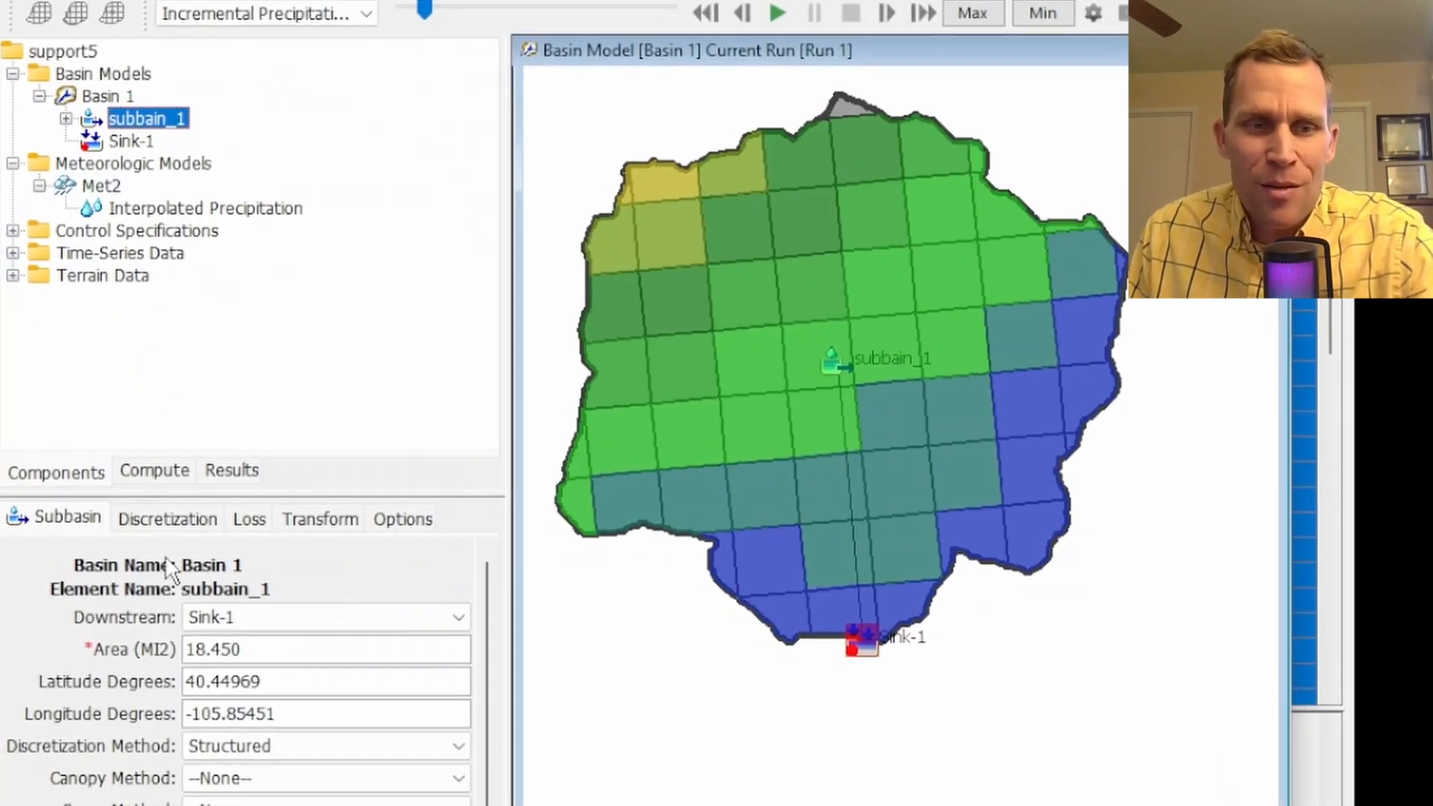
pyautogui.click(191, 515)
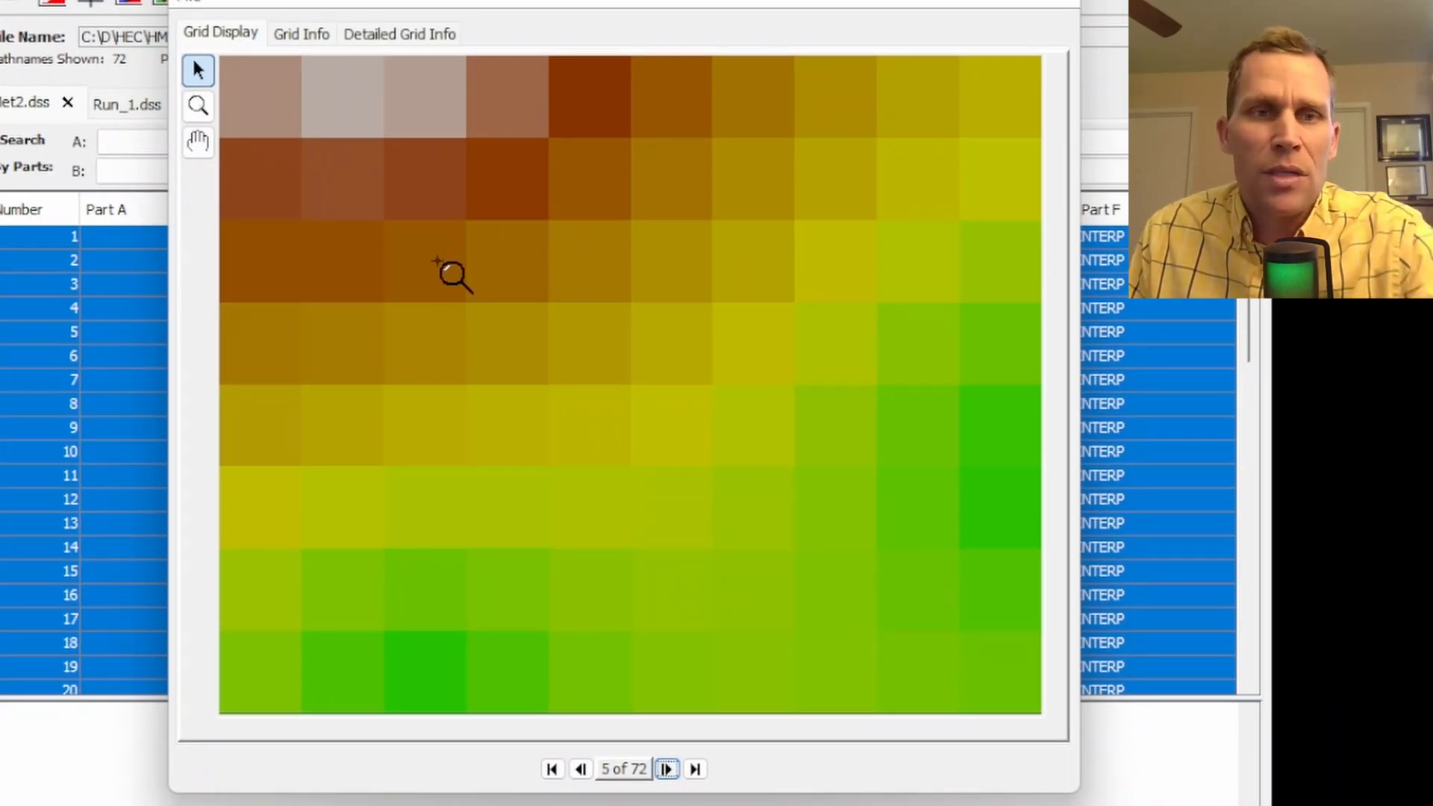
pyautogui.click(301, 35)
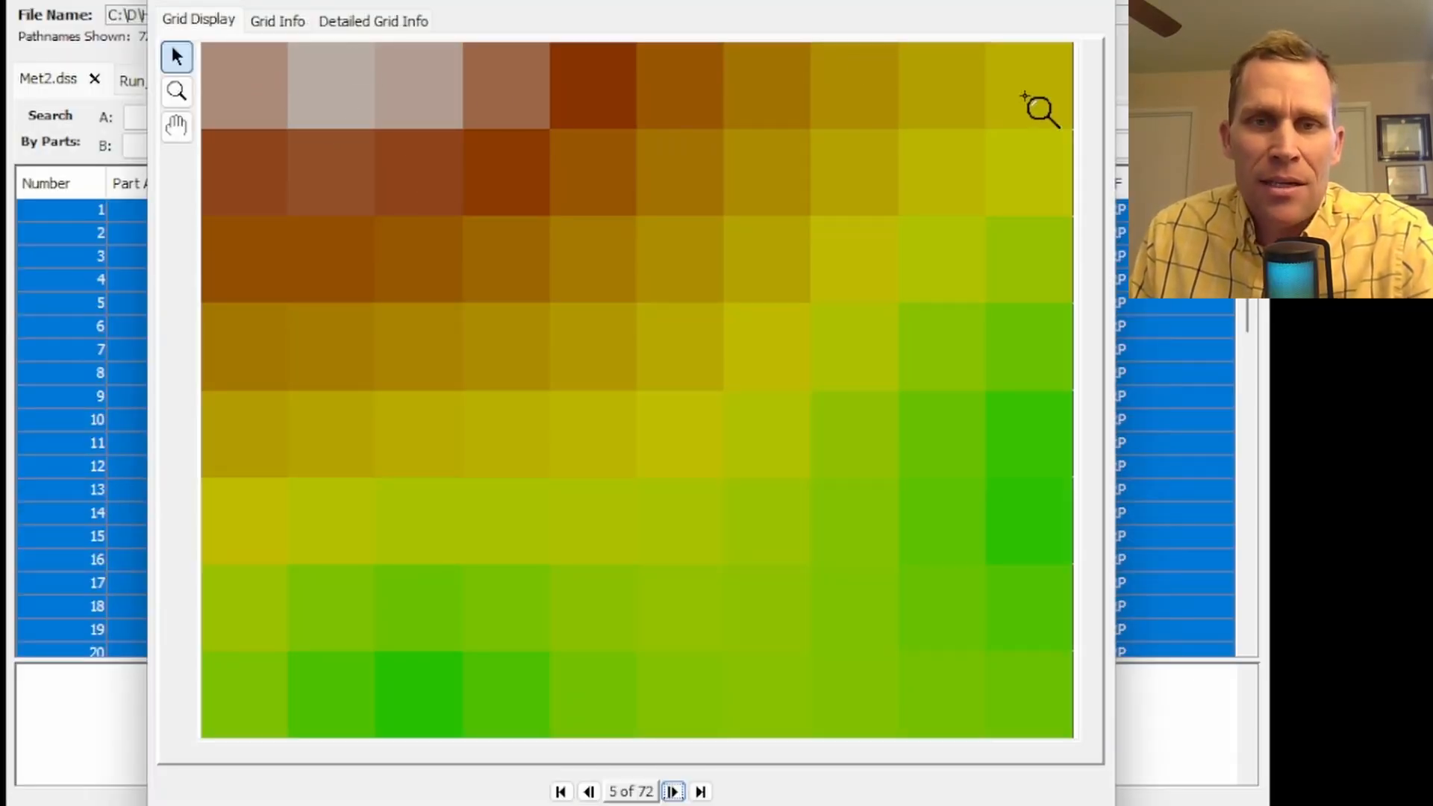
pyautogui.moveTo(252, 712)
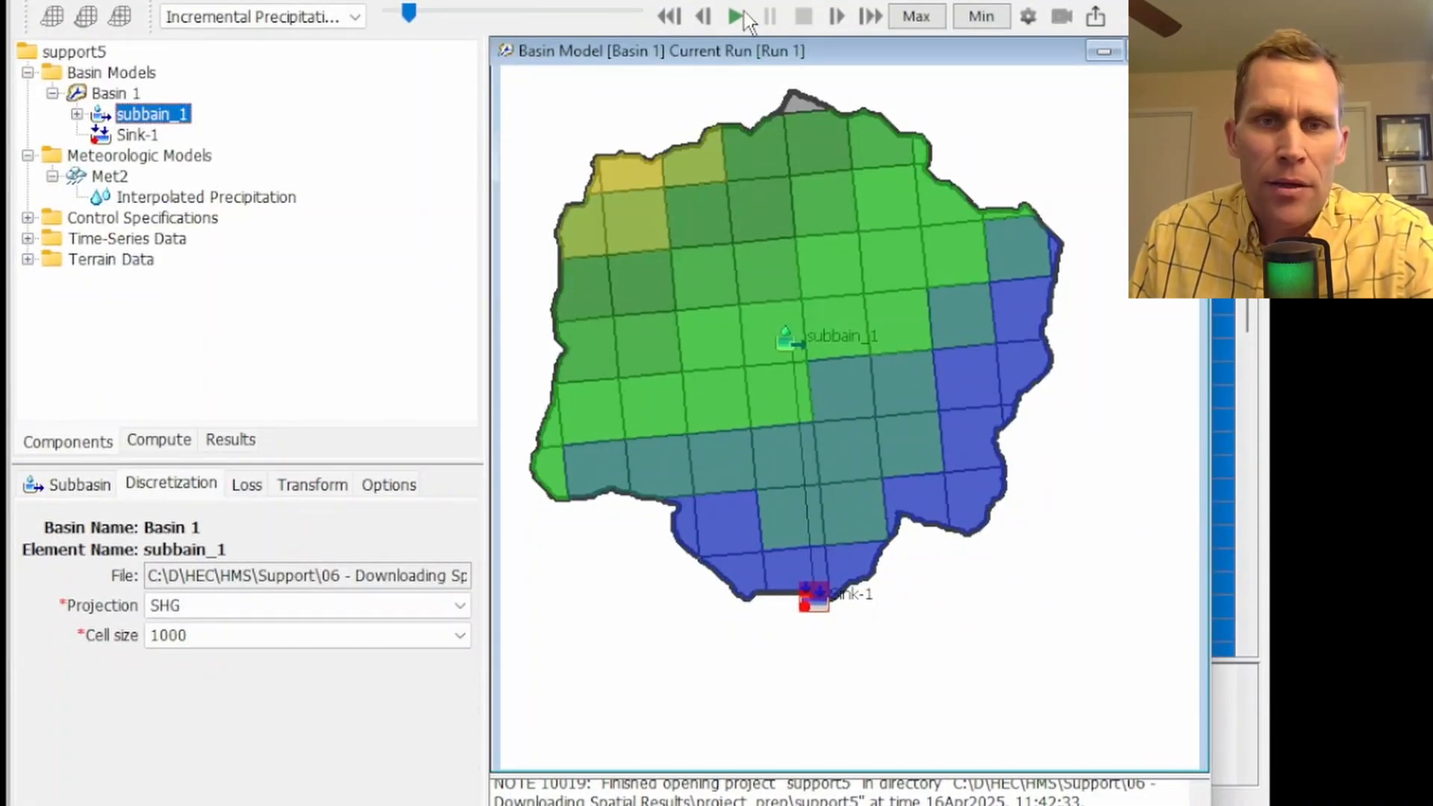
# In HEC-HMS, reset the incremental precipitation animation, advance it two time steps, and inspect cell values in the basin map's upper part
pyautogui.click(803, 17)
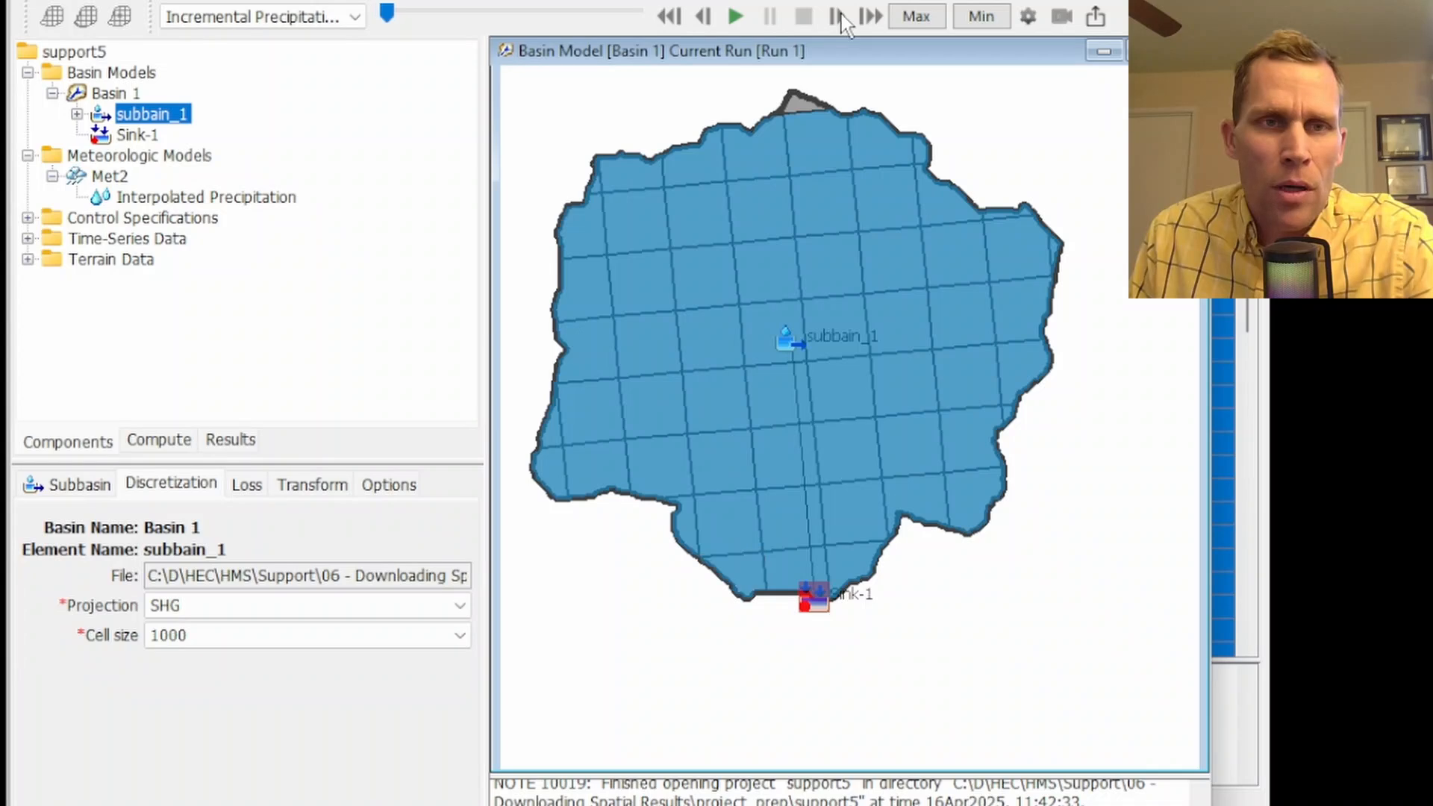
pyautogui.click(842, 20)
pyautogui.click(842, 21)
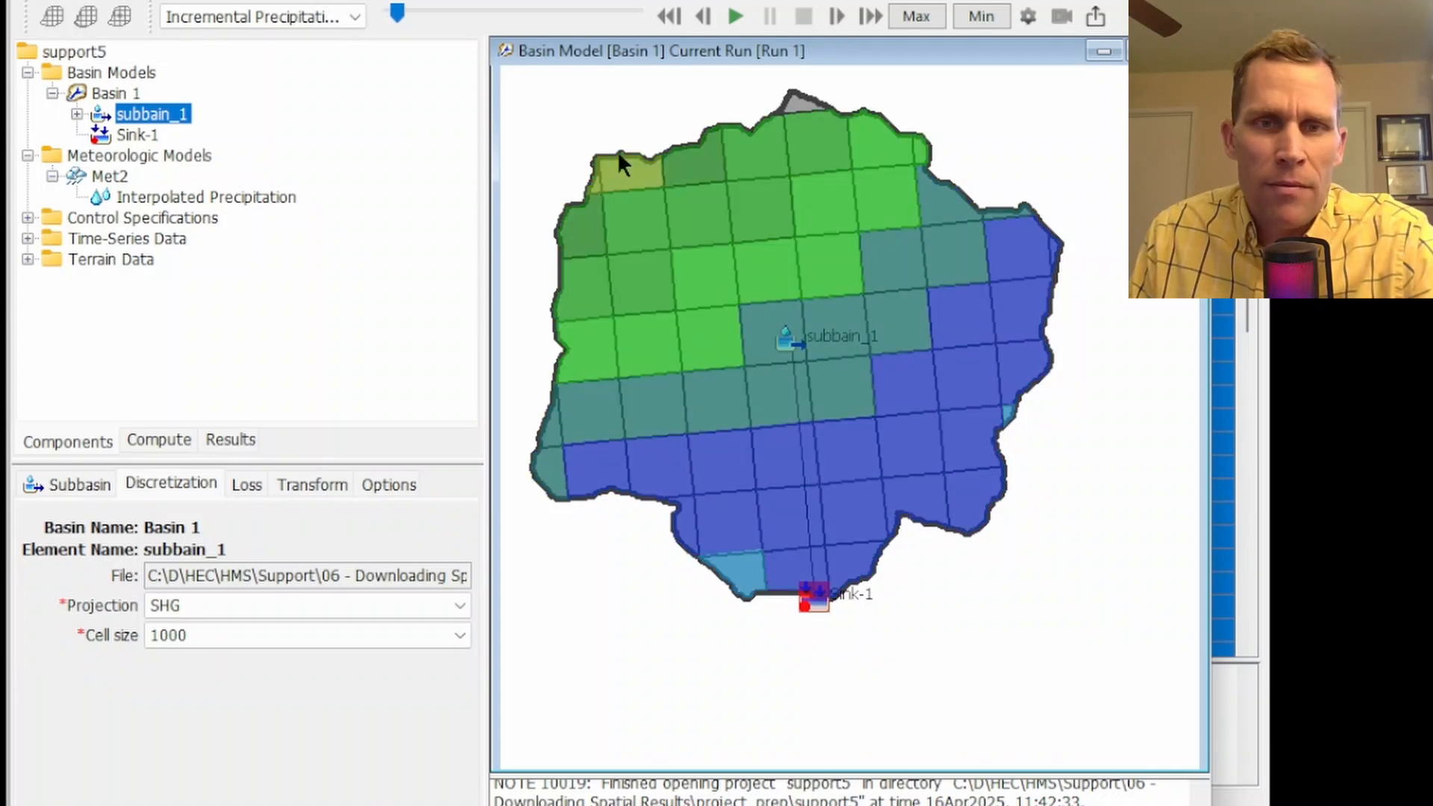
pyautogui.moveTo(694, 227)
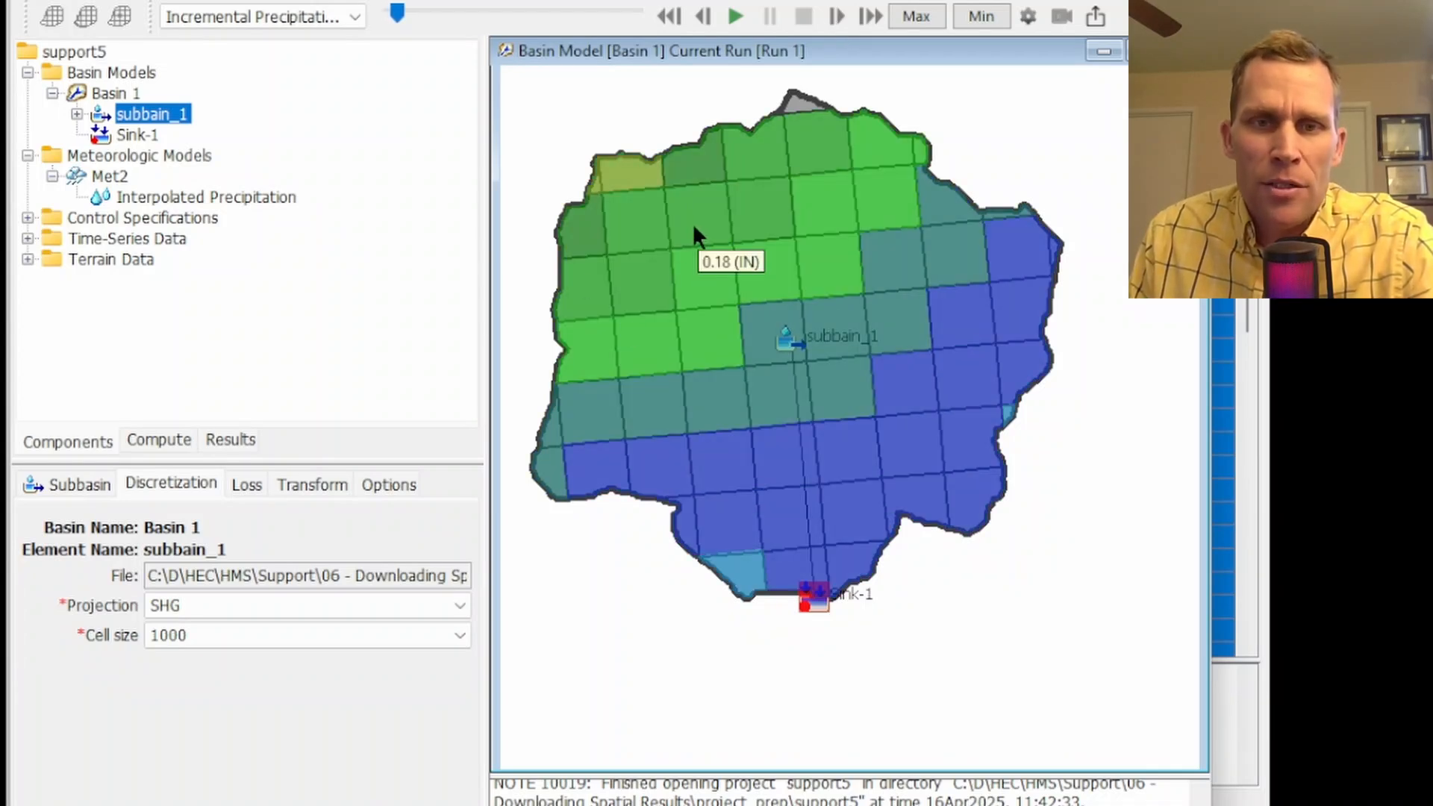
pyautogui.moveTo(631, 216)
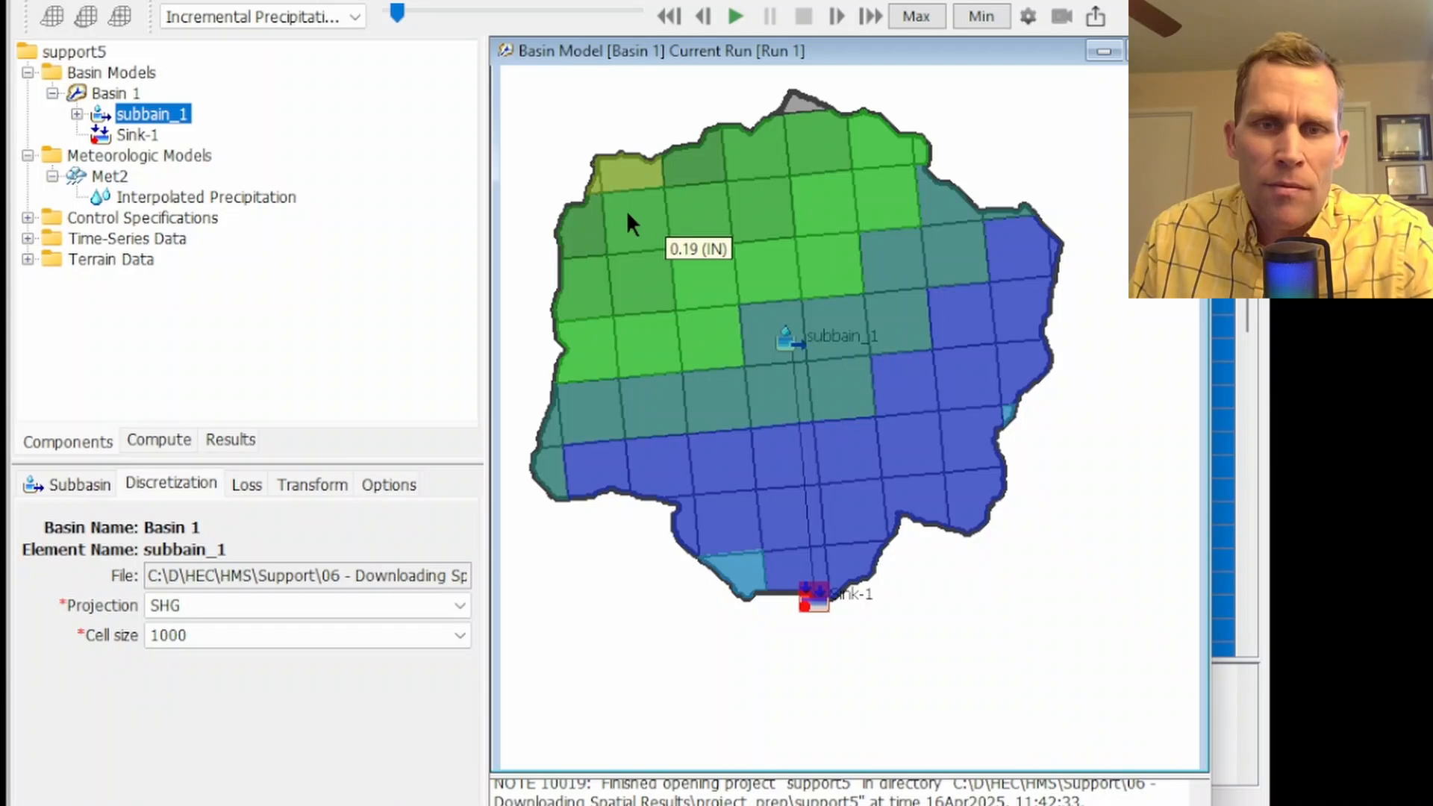
pyautogui.moveTo(758, 216)
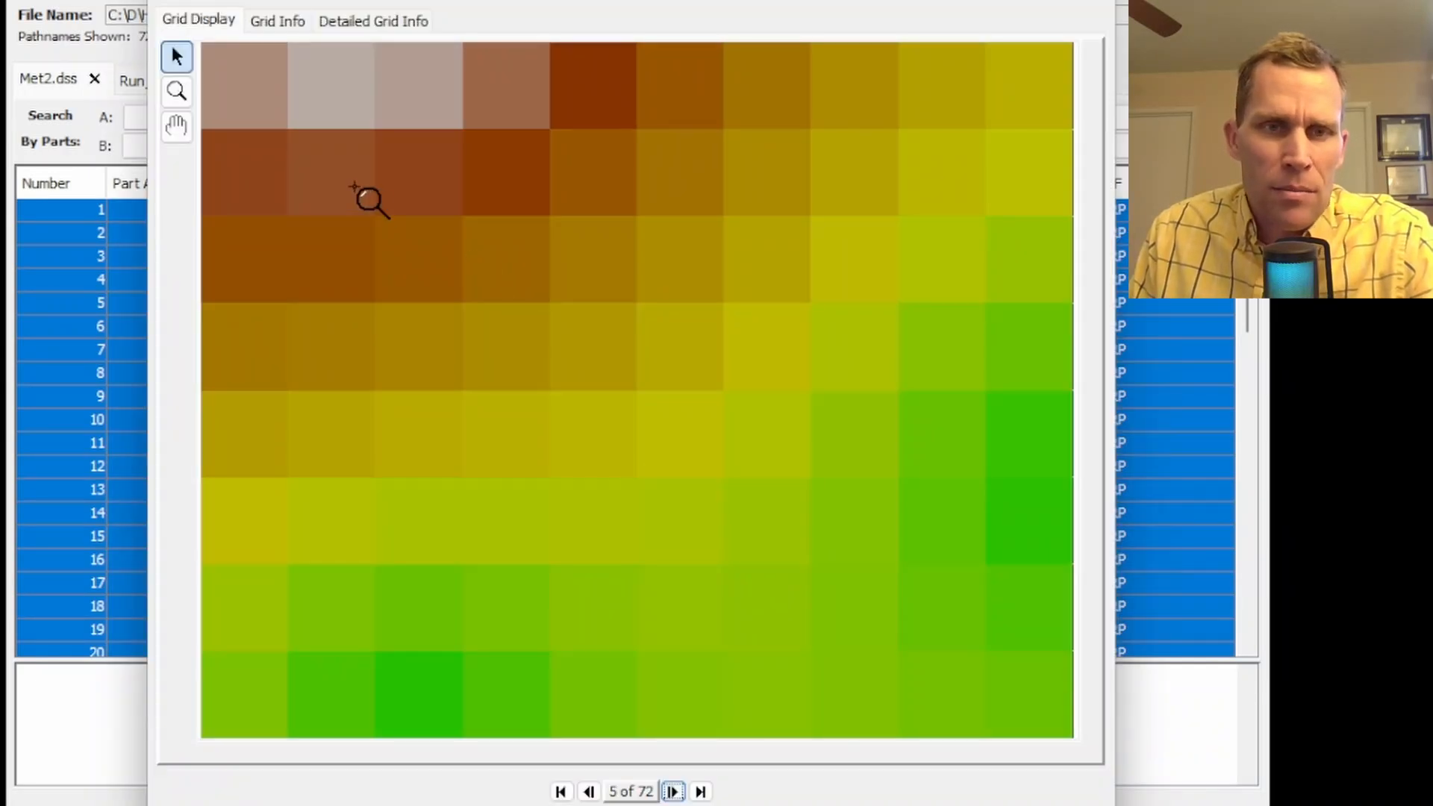
# Switch to HEC-DSSVue and inspect the matching cells of the fifth precipitation grid
pyautogui.moveTo(369, 199)
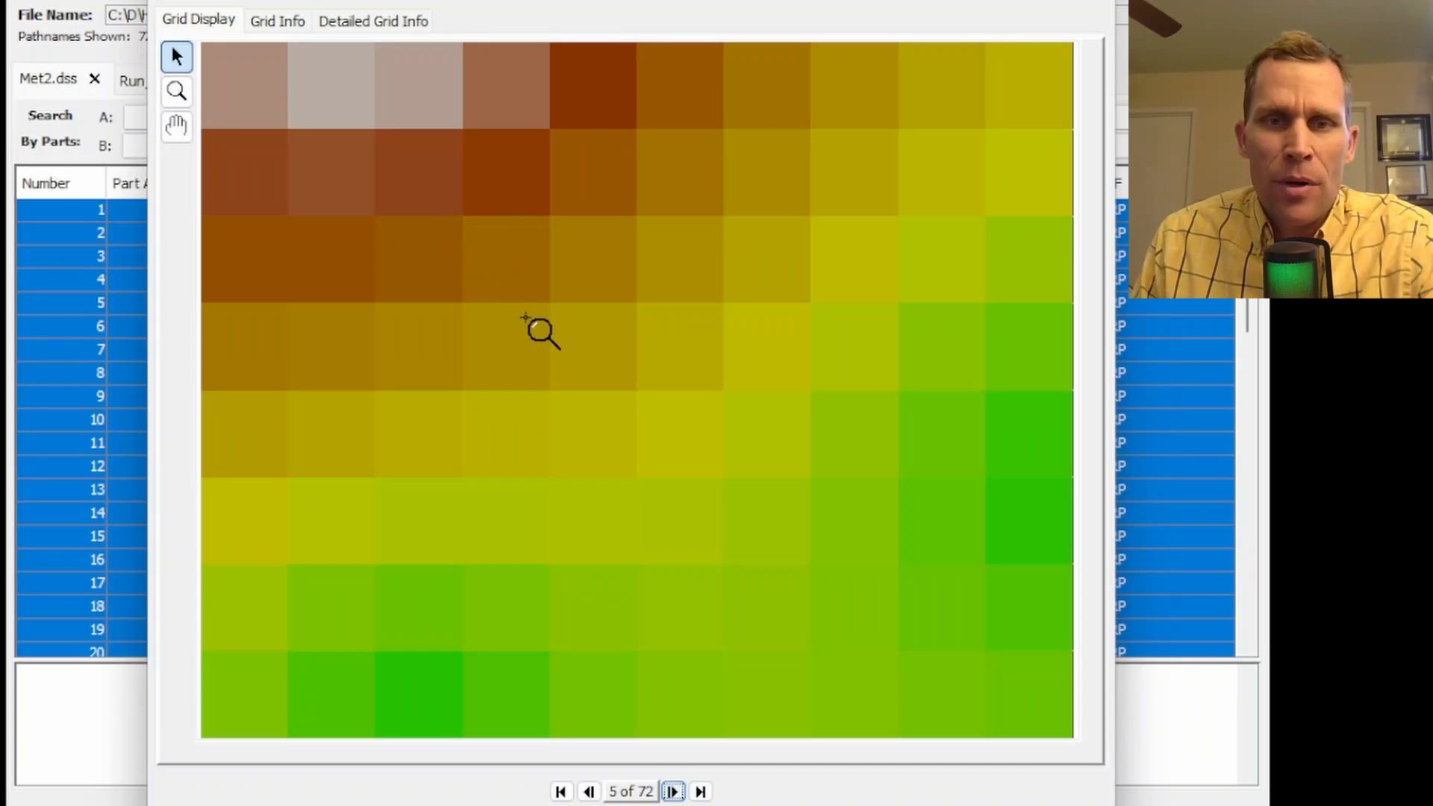
pyautogui.moveTo(539, 322)
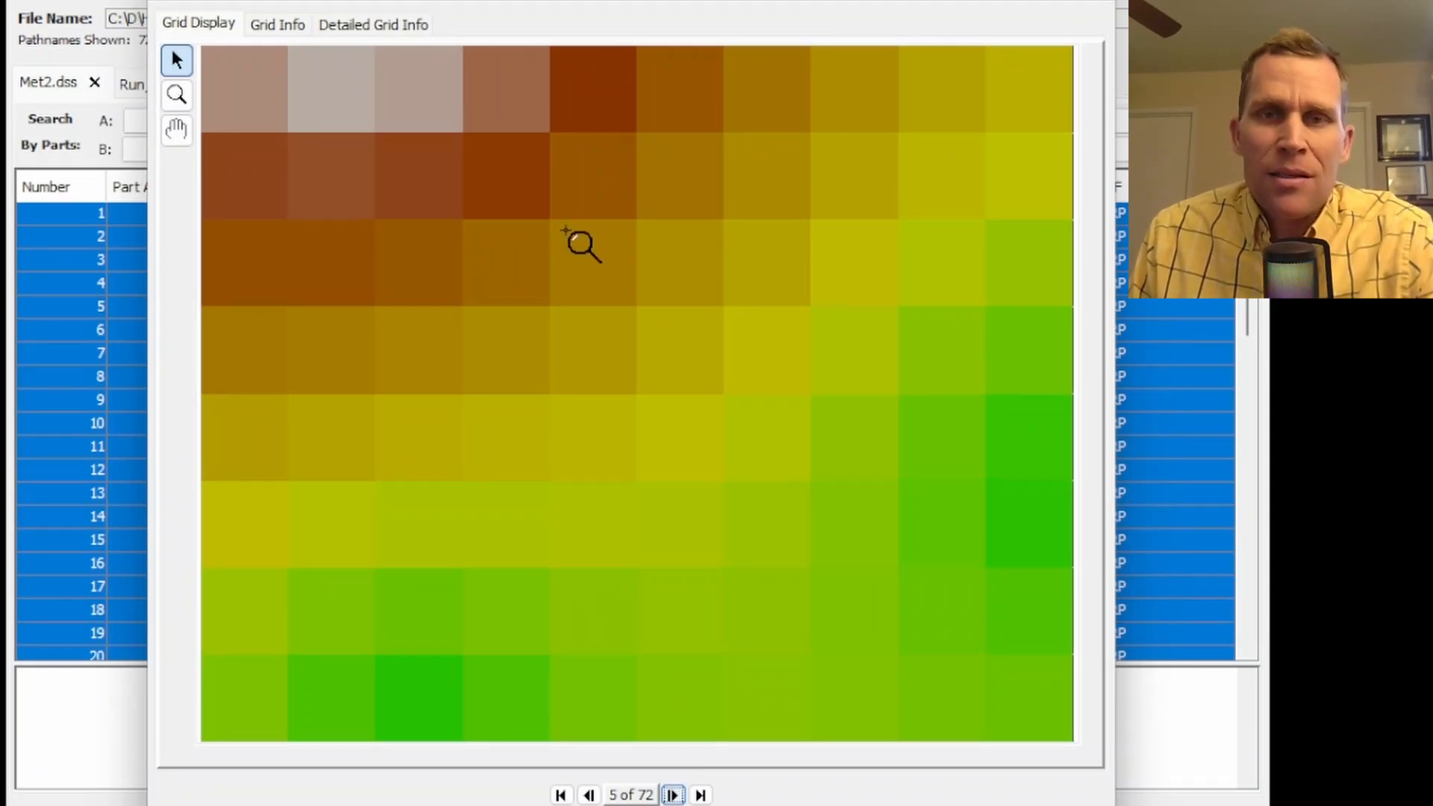
pyautogui.moveTo(589, 257)
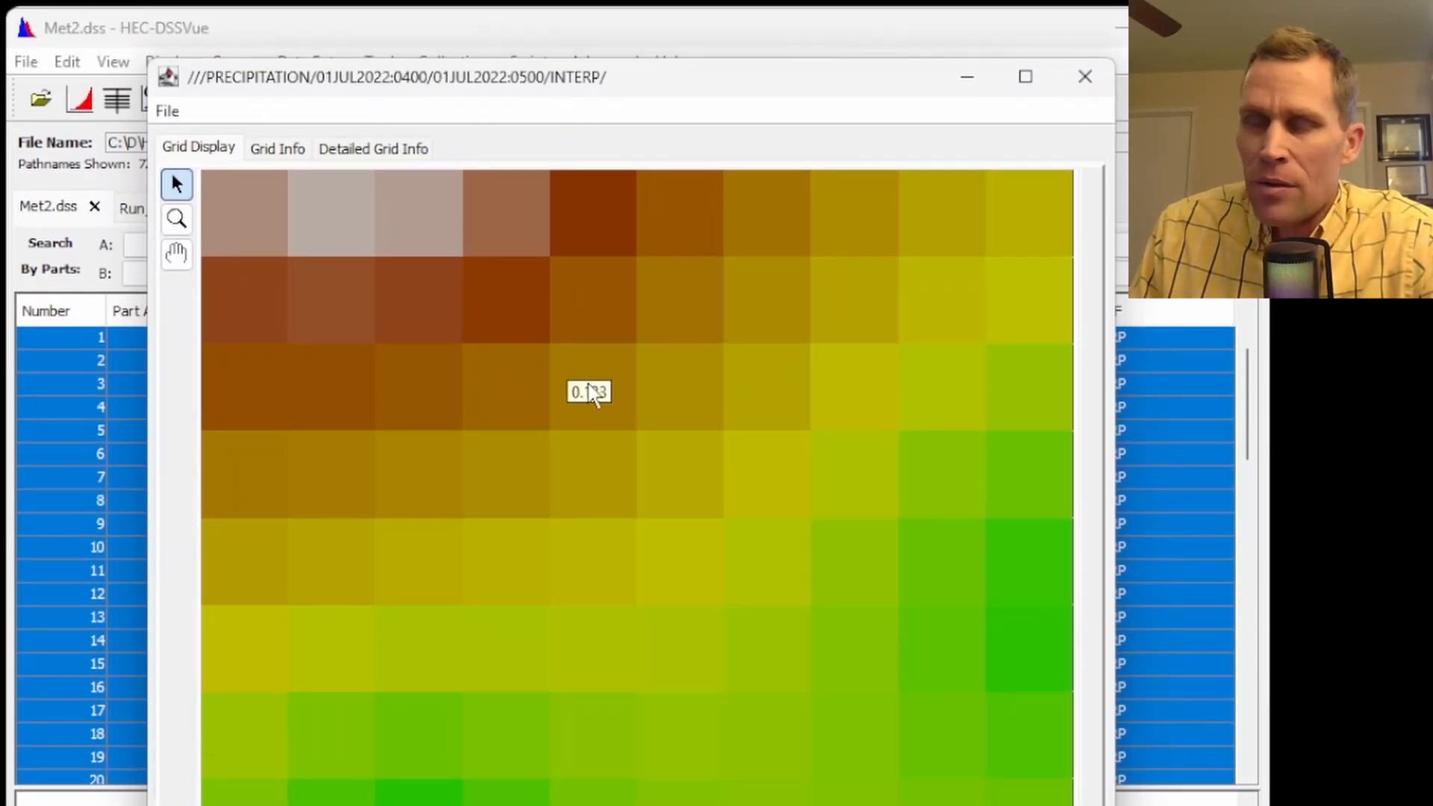
# Close the precipitation grid window and select only the first precipitation record in Met2.dss
pyautogui.click(1086, 91)
pyautogui.click(545, 361)
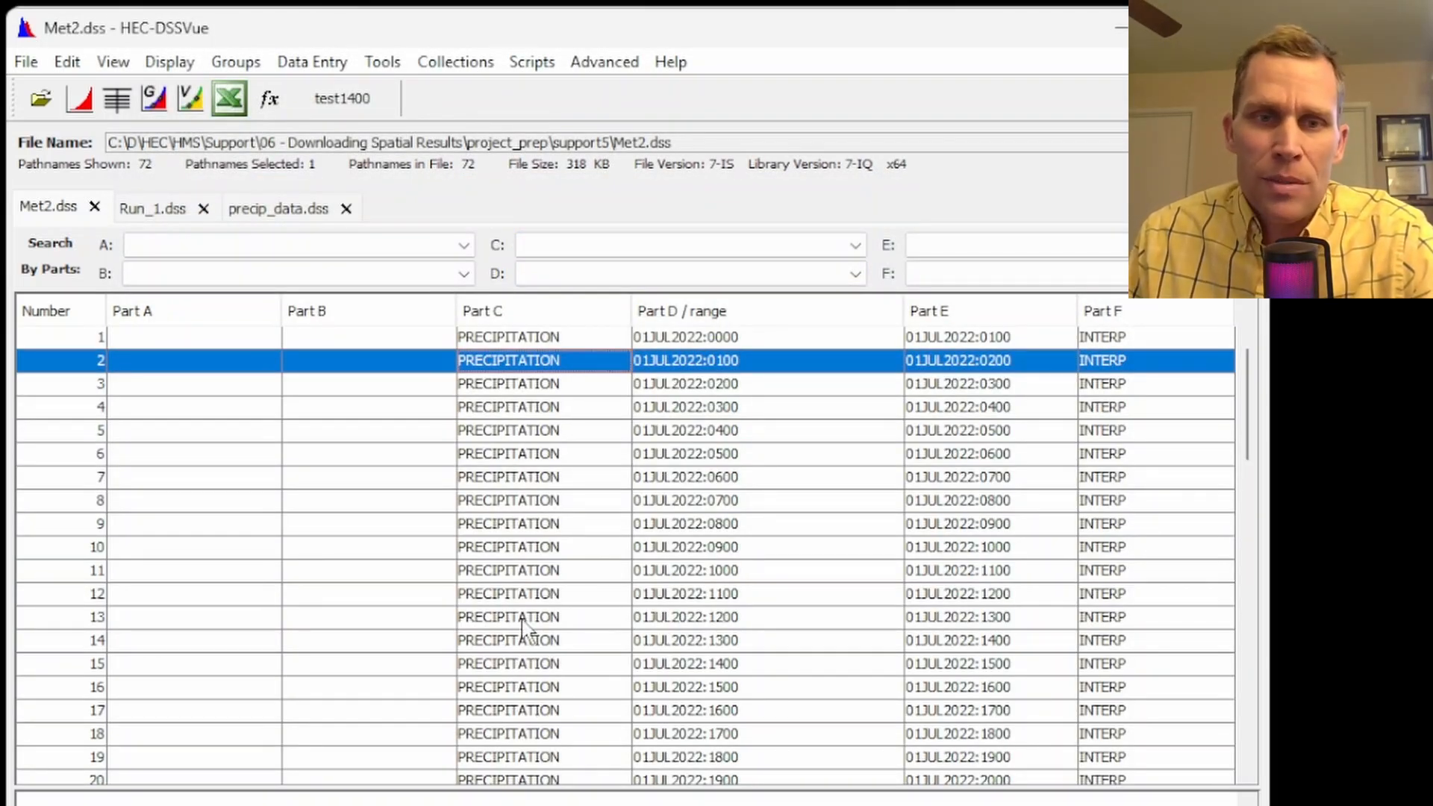
pyautogui.press('Up')
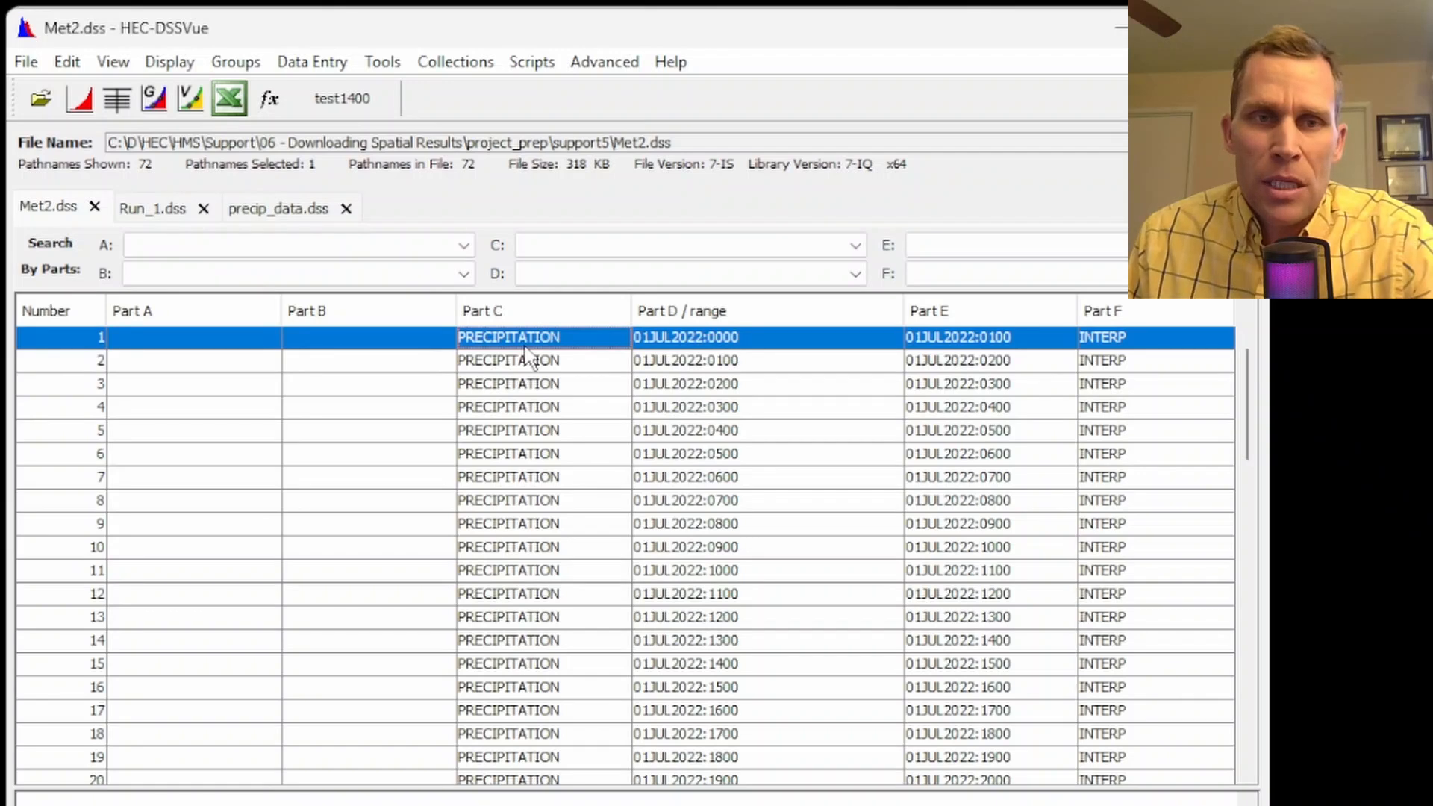
pyautogui.click(66, 211)
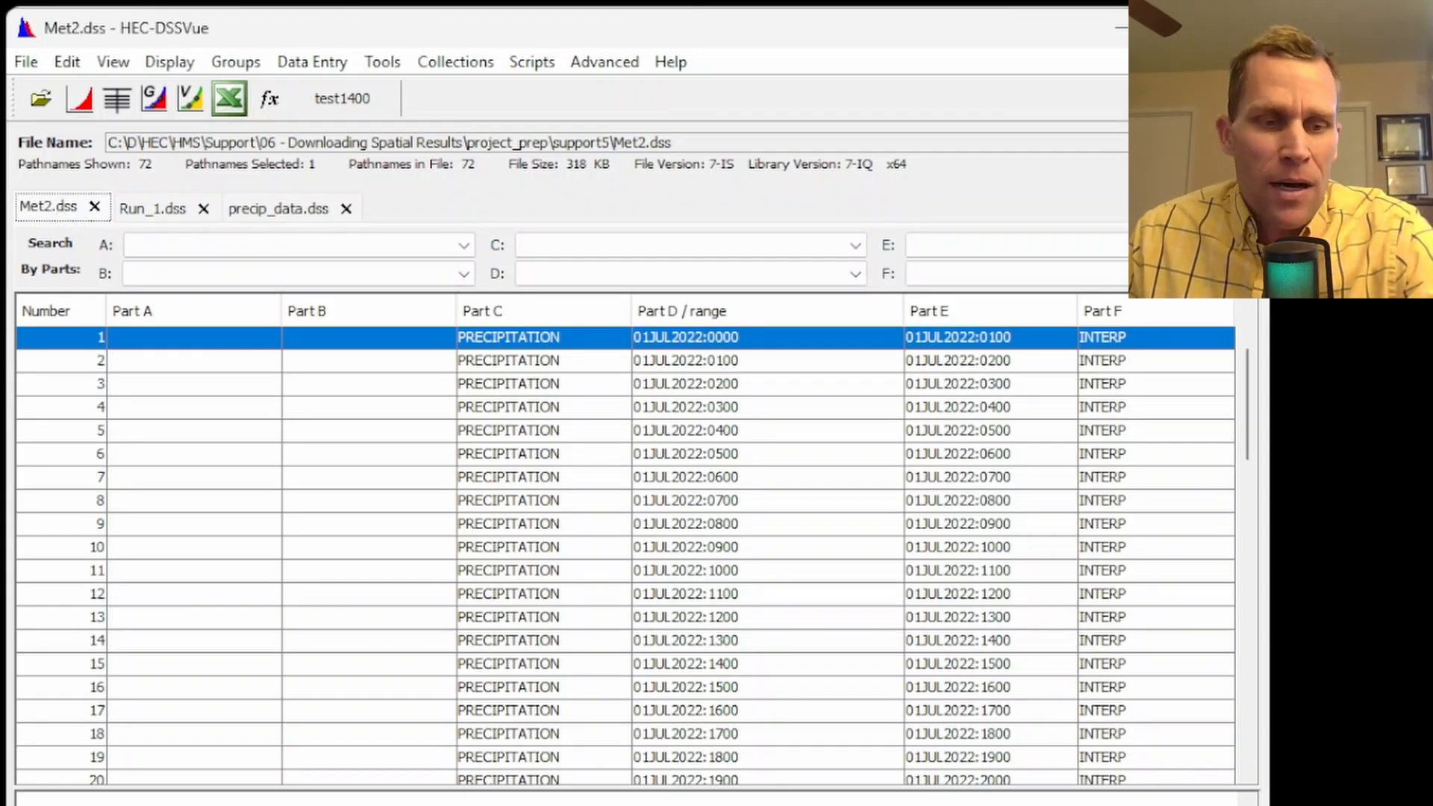
# Launch HDFView from the Water Modeling app group and position its window
pyautogui.press('super')
pyautogui.click(362, 470)
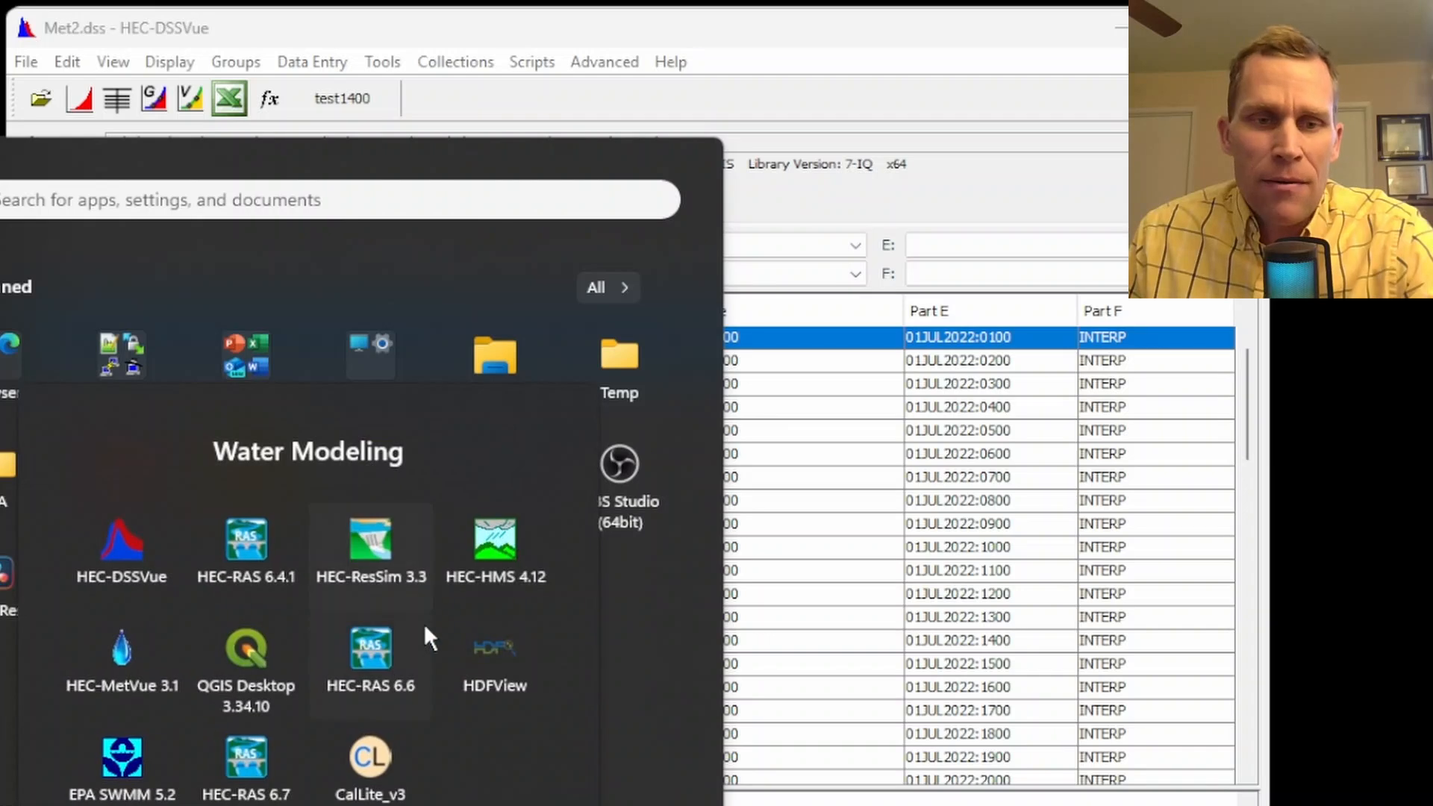
pyautogui.click(500, 656)
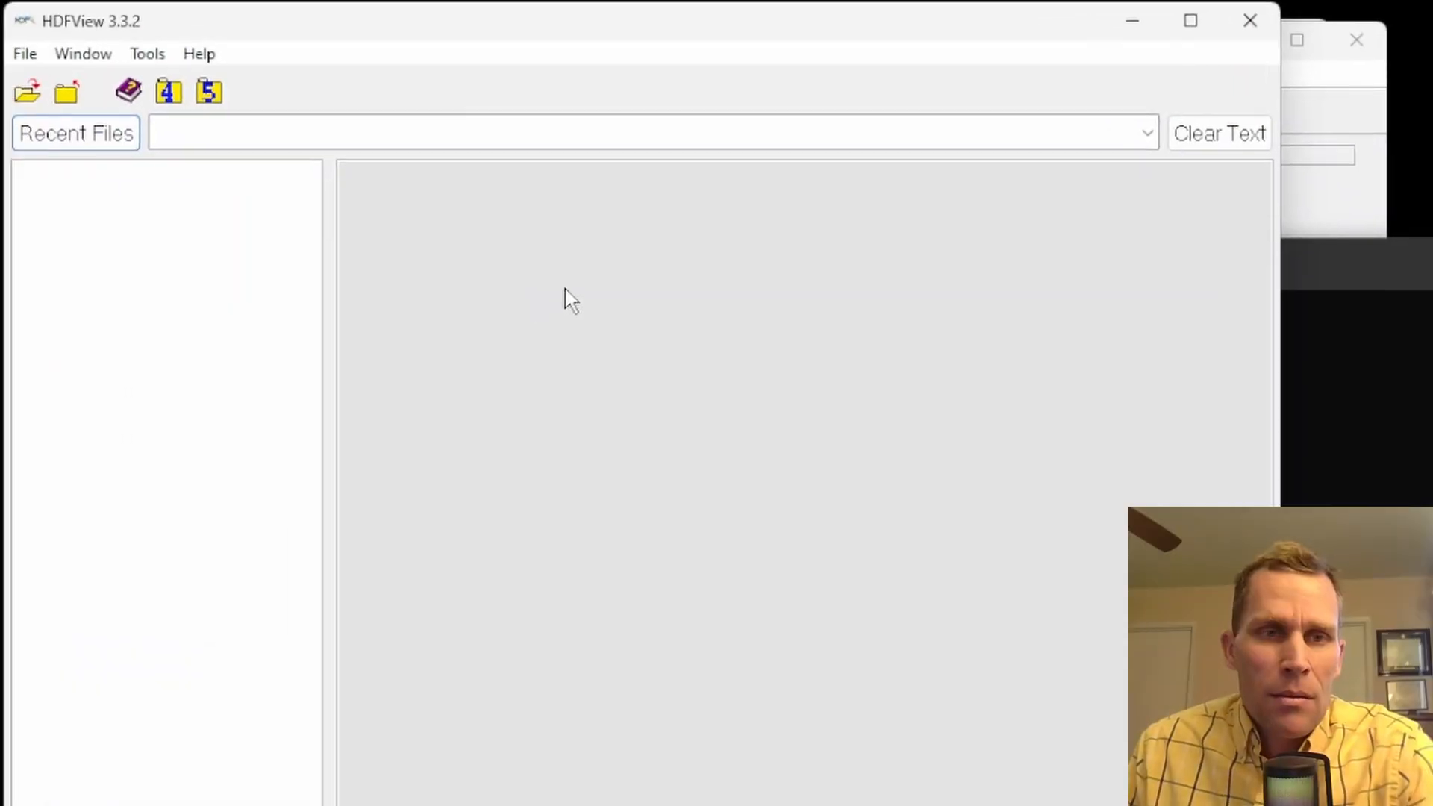
pyautogui.moveTo(288, 34)
pyautogui.mouseDown()
pyautogui.moveTo(368, 38)
pyautogui.moveTo(303, 32)
pyautogui.mouseUp()
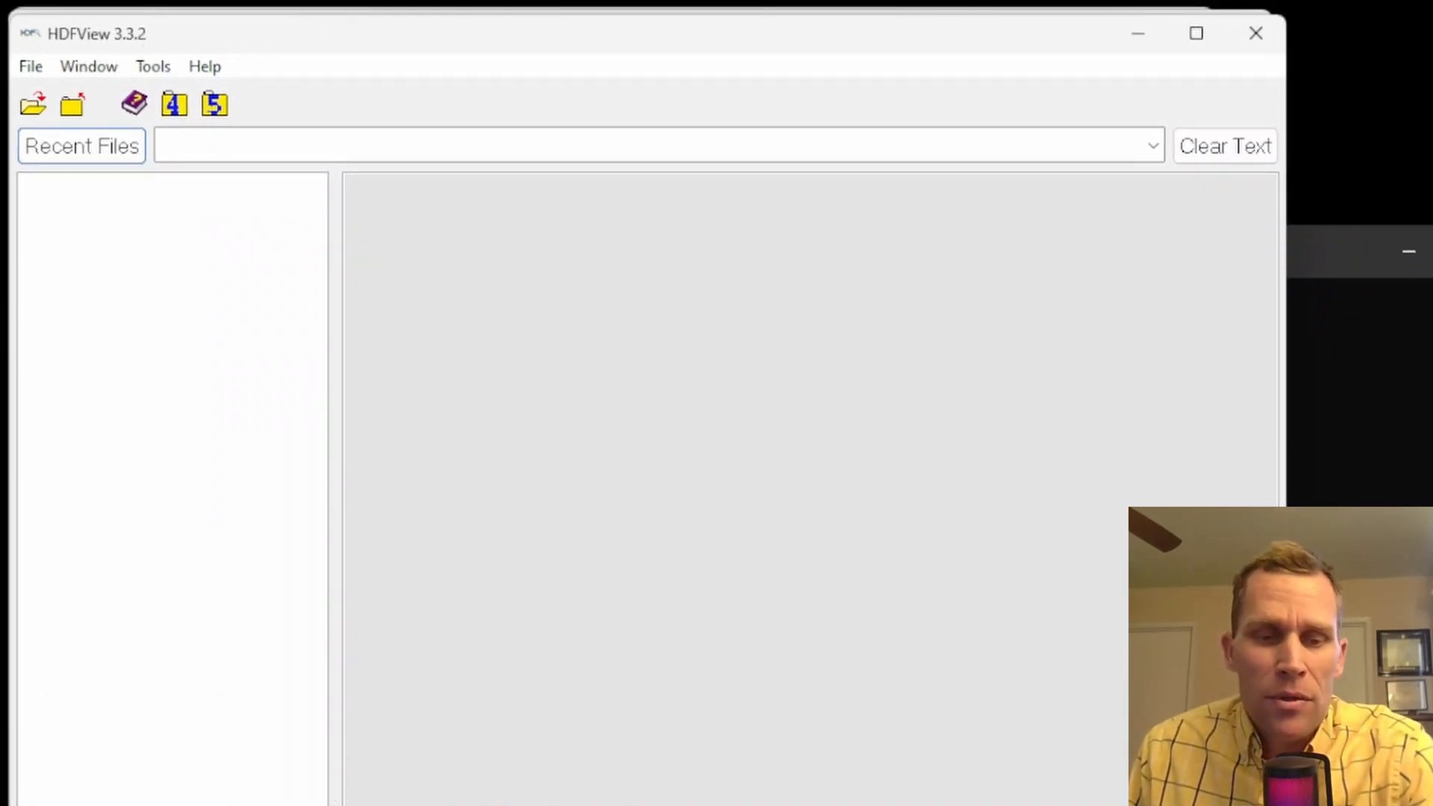
# Review the HDF5, HDFView and HDF4 downloads on the HDF Group website, and minimize the browser
pyautogui.hotkey('alt', 'Tab')
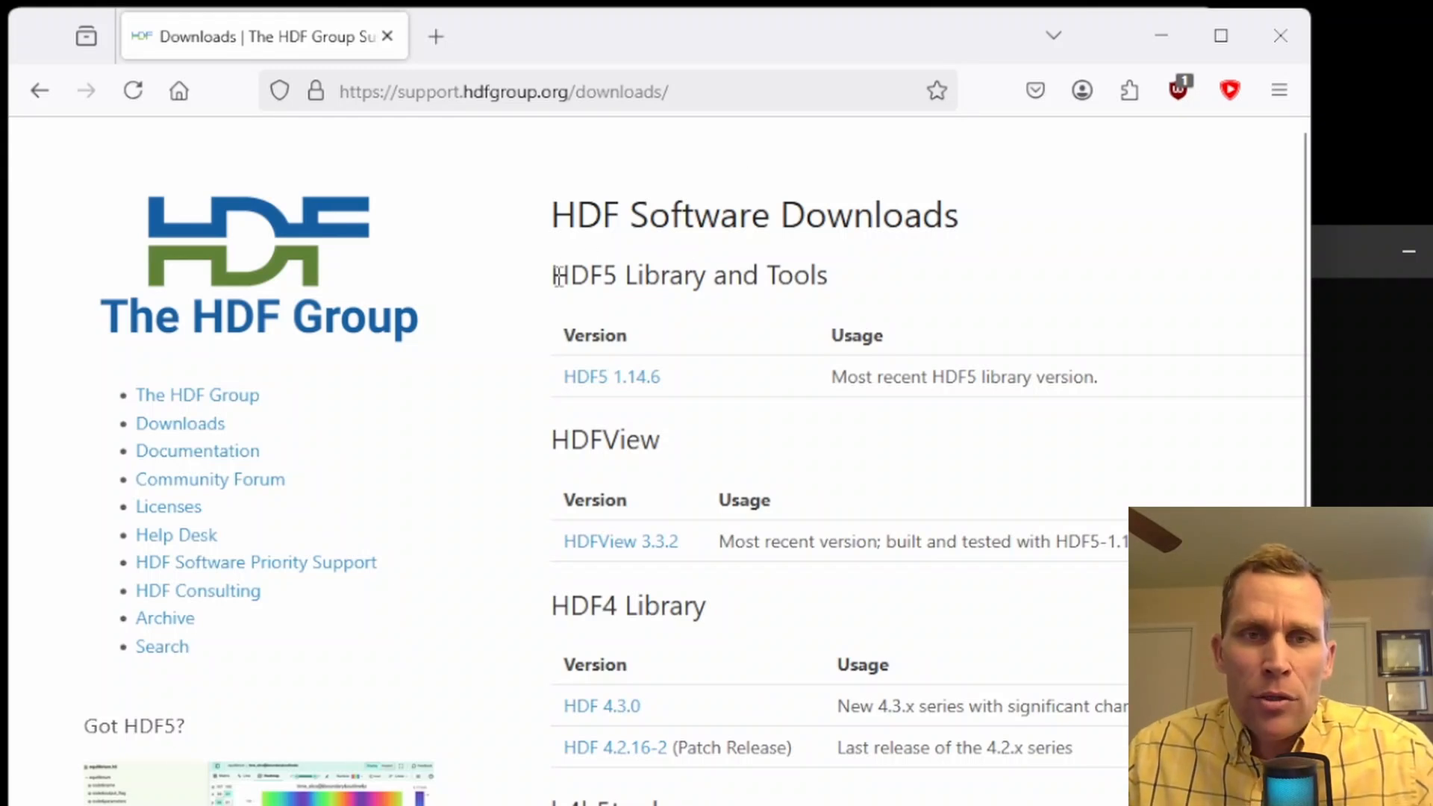
pyautogui.moveTo(553, 277); pyautogui.dragTo(822, 306)
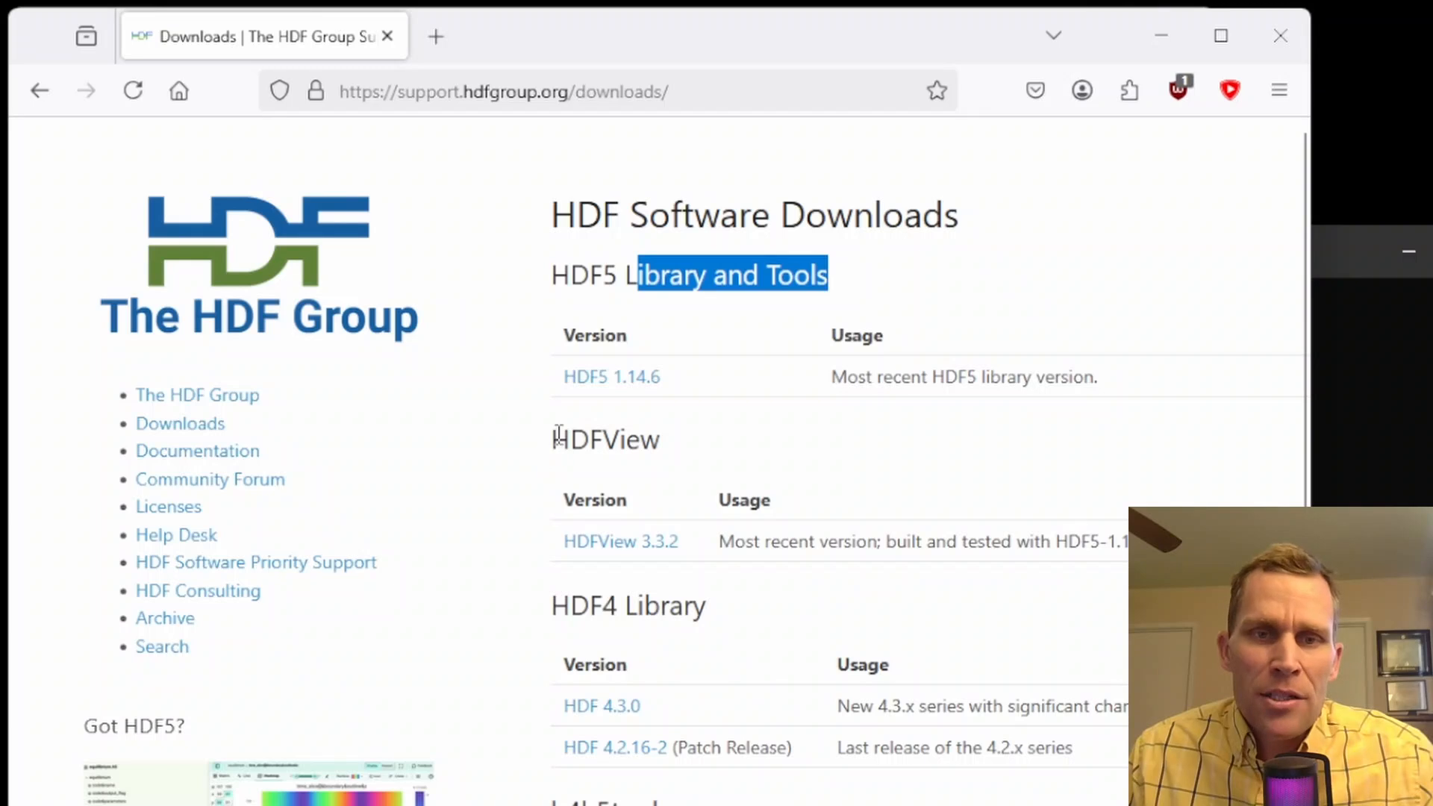
pyautogui.moveTo(558, 435); pyautogui.dragTo(663, 439)
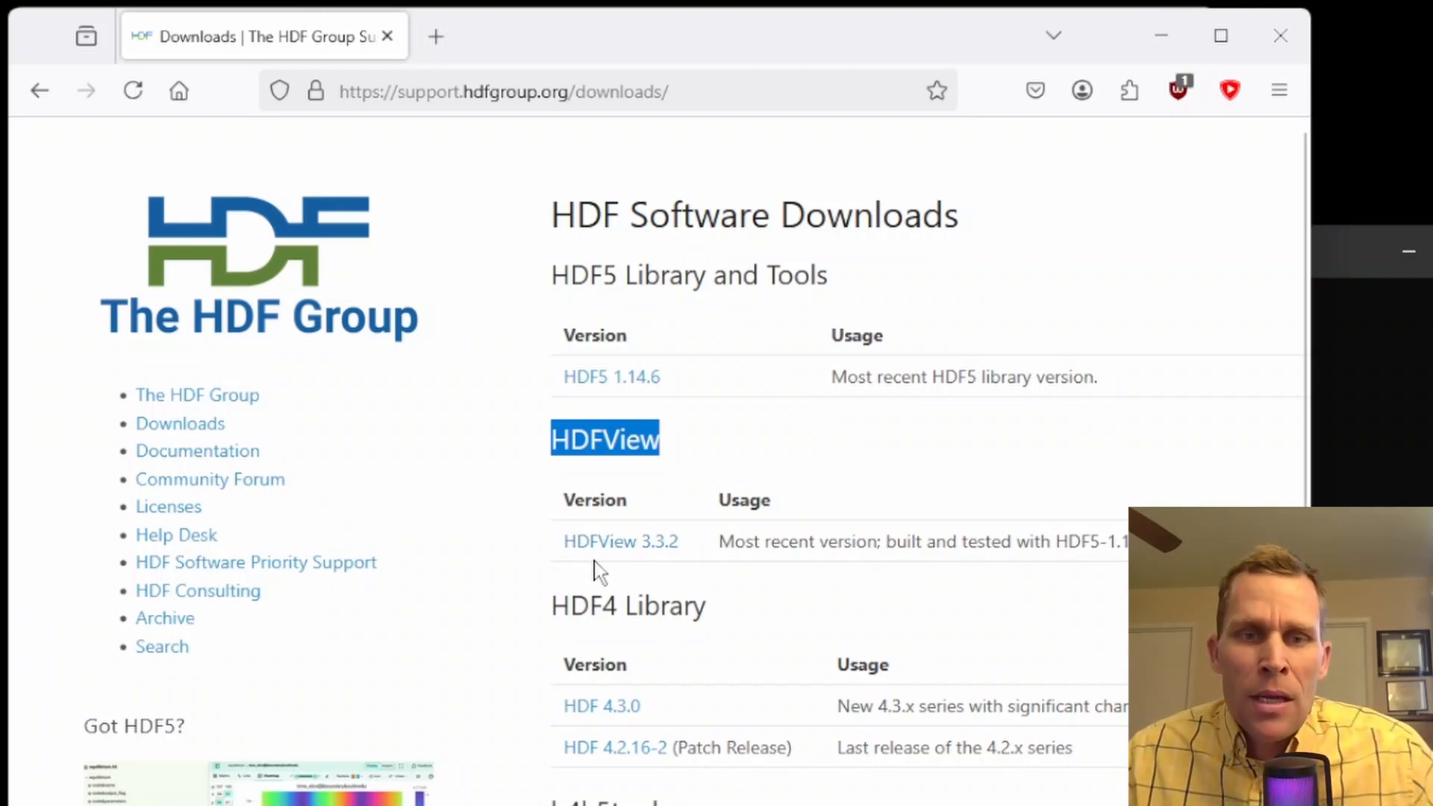
pyautogui.moveTo(550, 601); pyautogui.dragTo(696, 606)
pyautogui.scroll(-4, 617, 741)
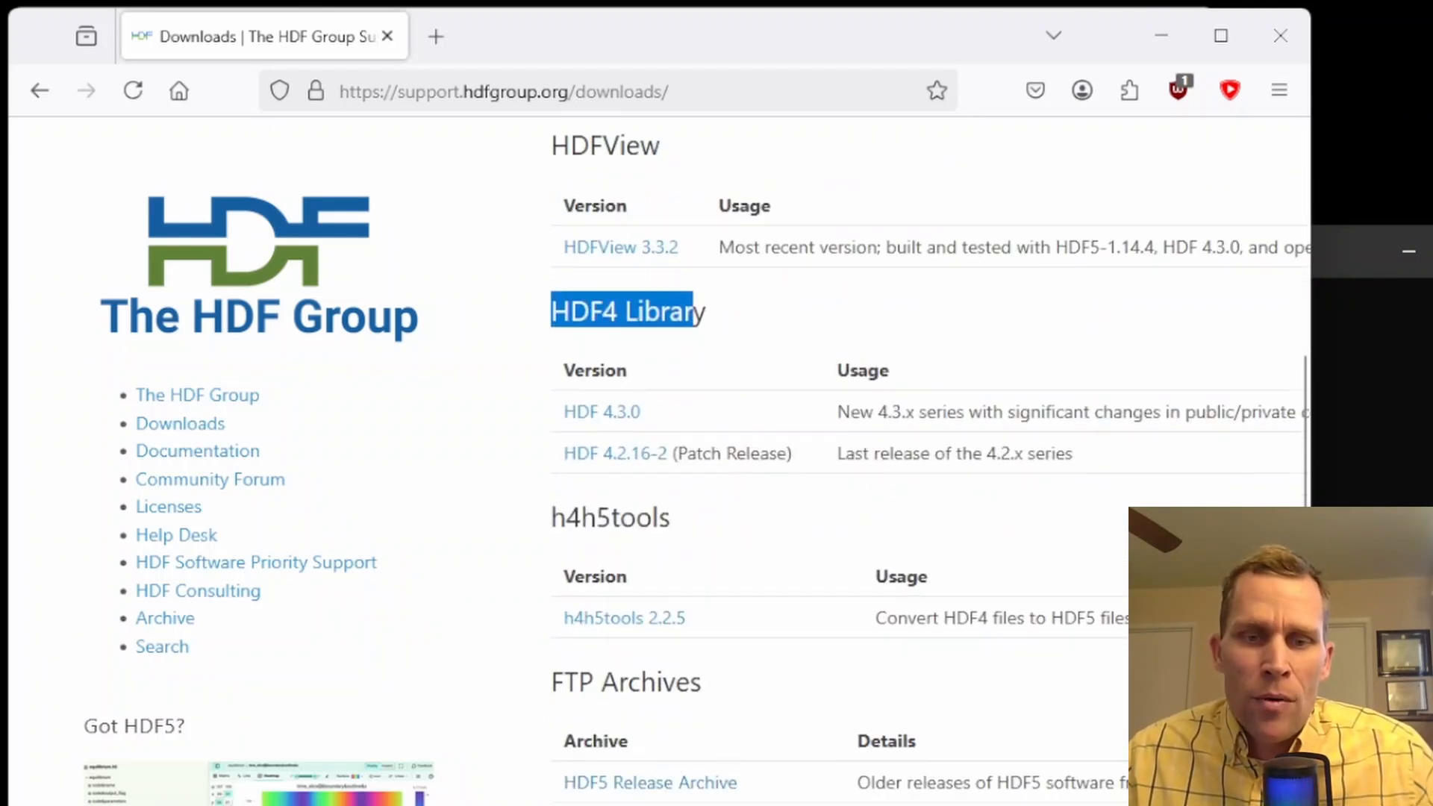
pyautogui.scroll(4, 695, 657)
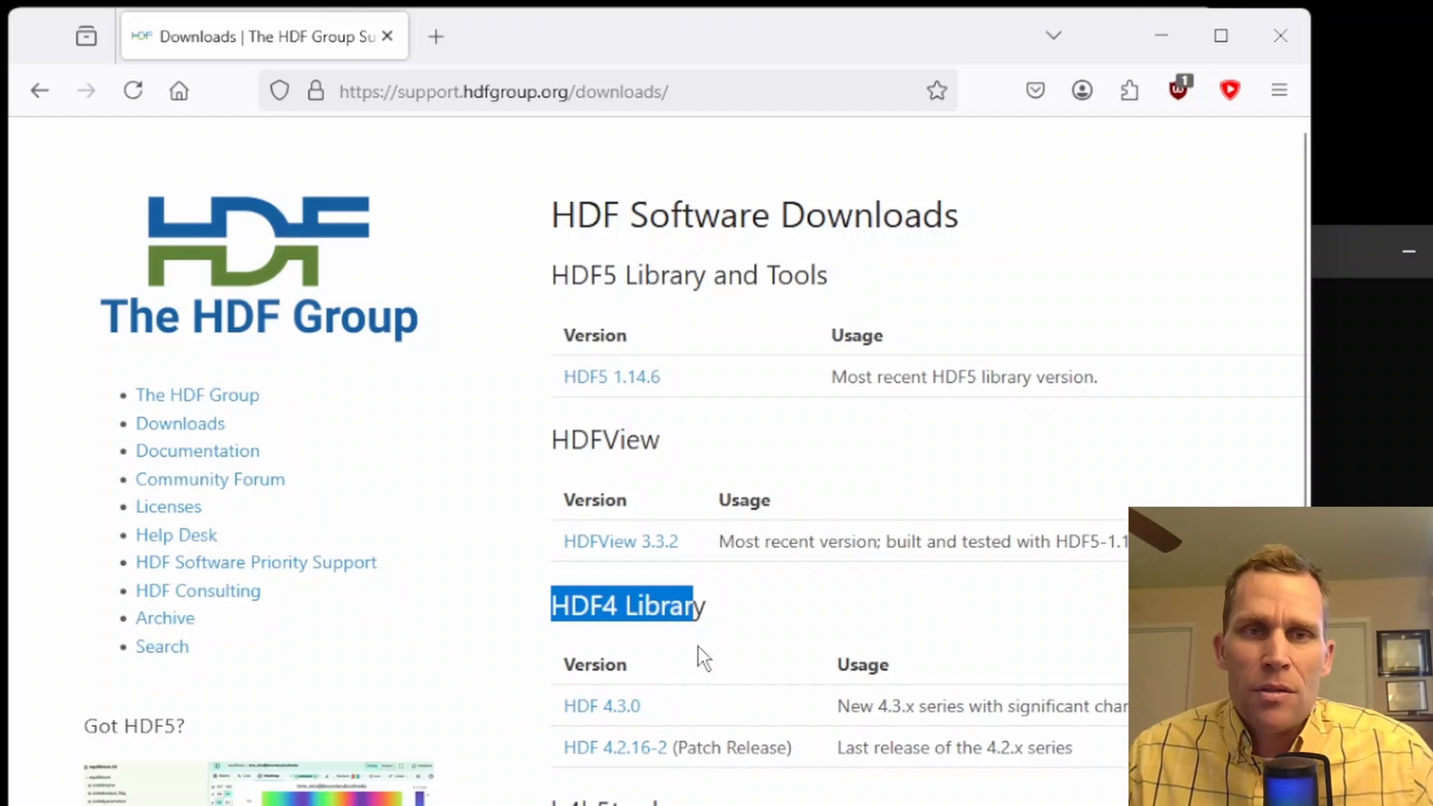
pyautogui.click(1161, 35)
# Begin opening a file in HDFView, and look up the HDF5 output in the support5 results folder using File Explorer
pyautogui.click(33, 105)
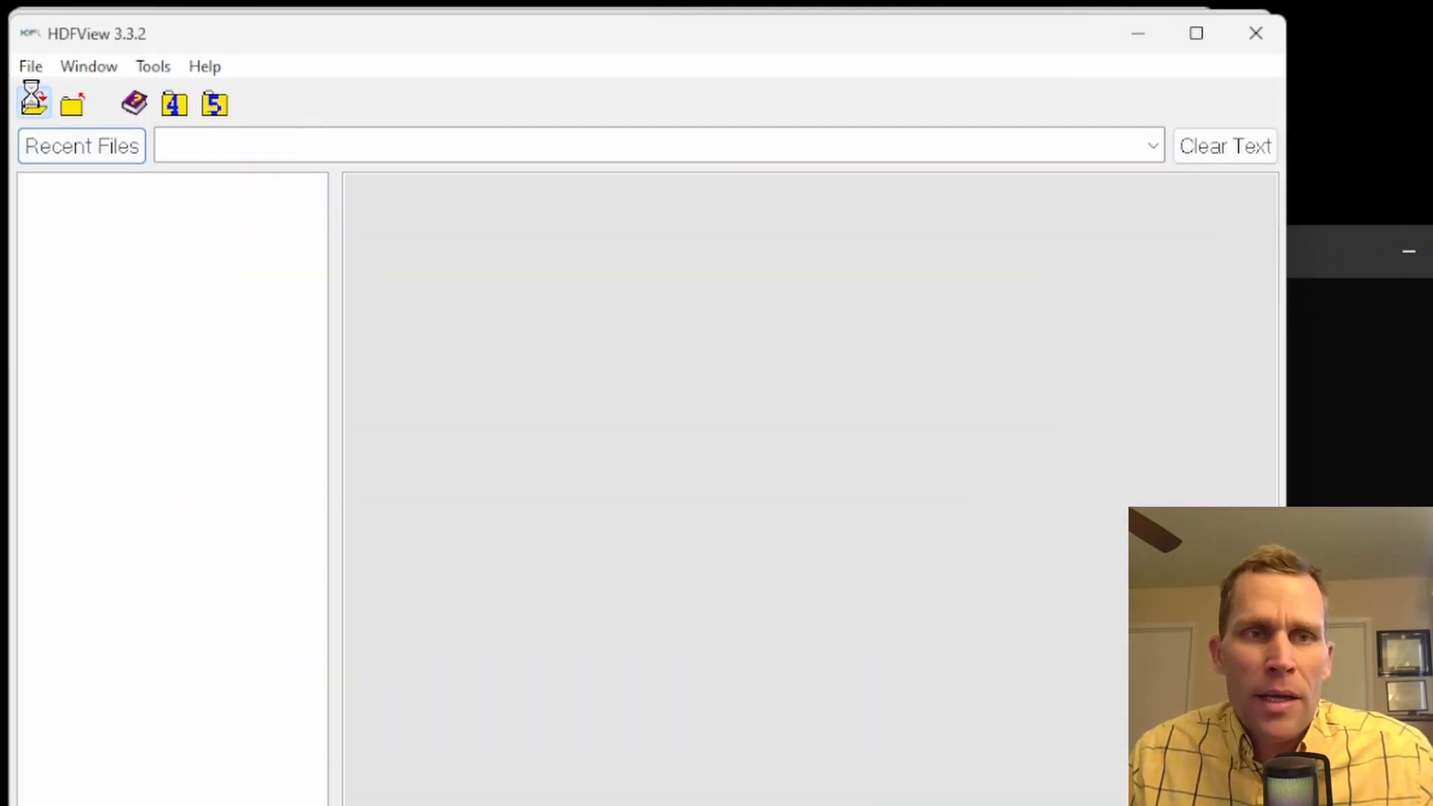
pyautogui.moveTo(339, 127); pyautogui.dragTo(392, 153)
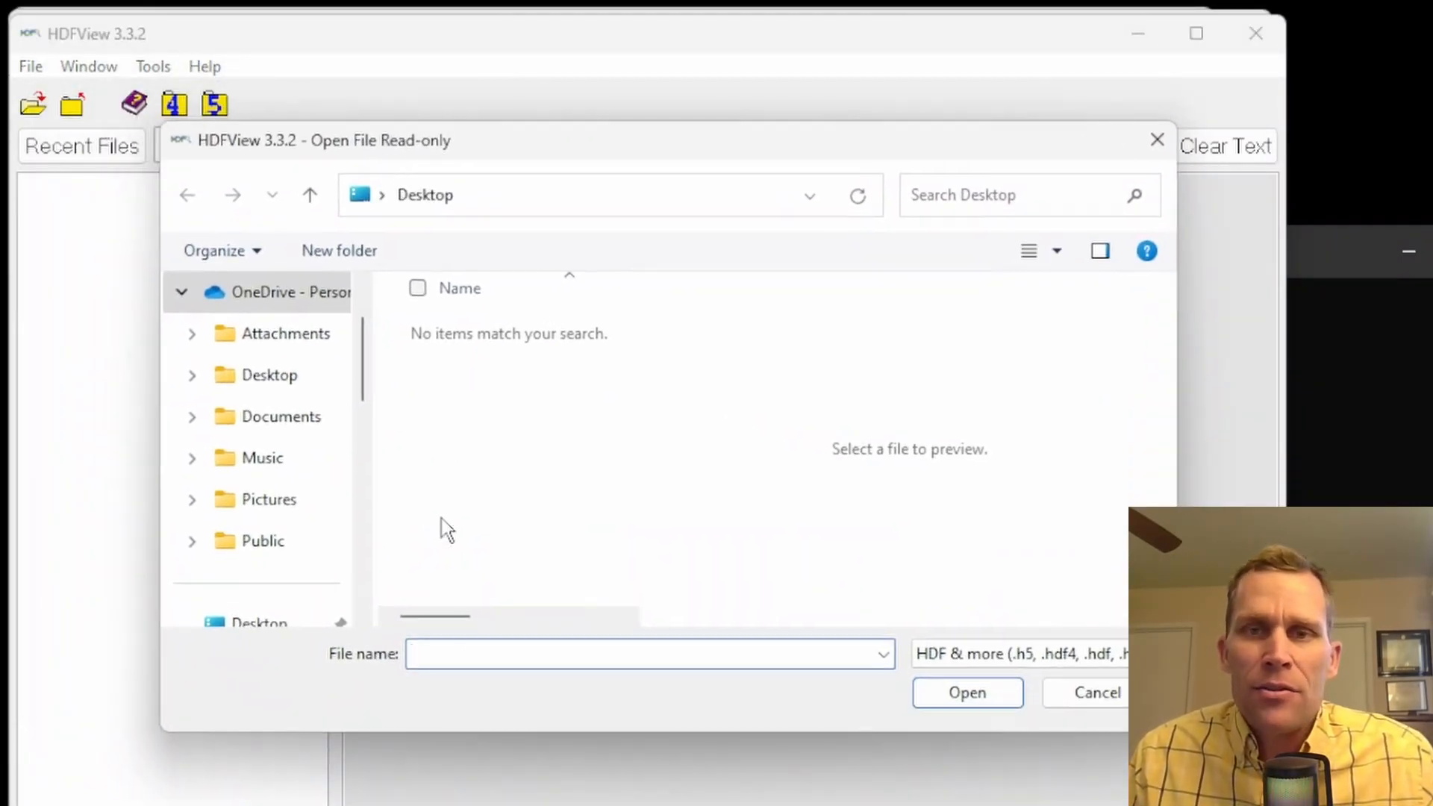
pyautogui.hotkey('alt', 'Tab')
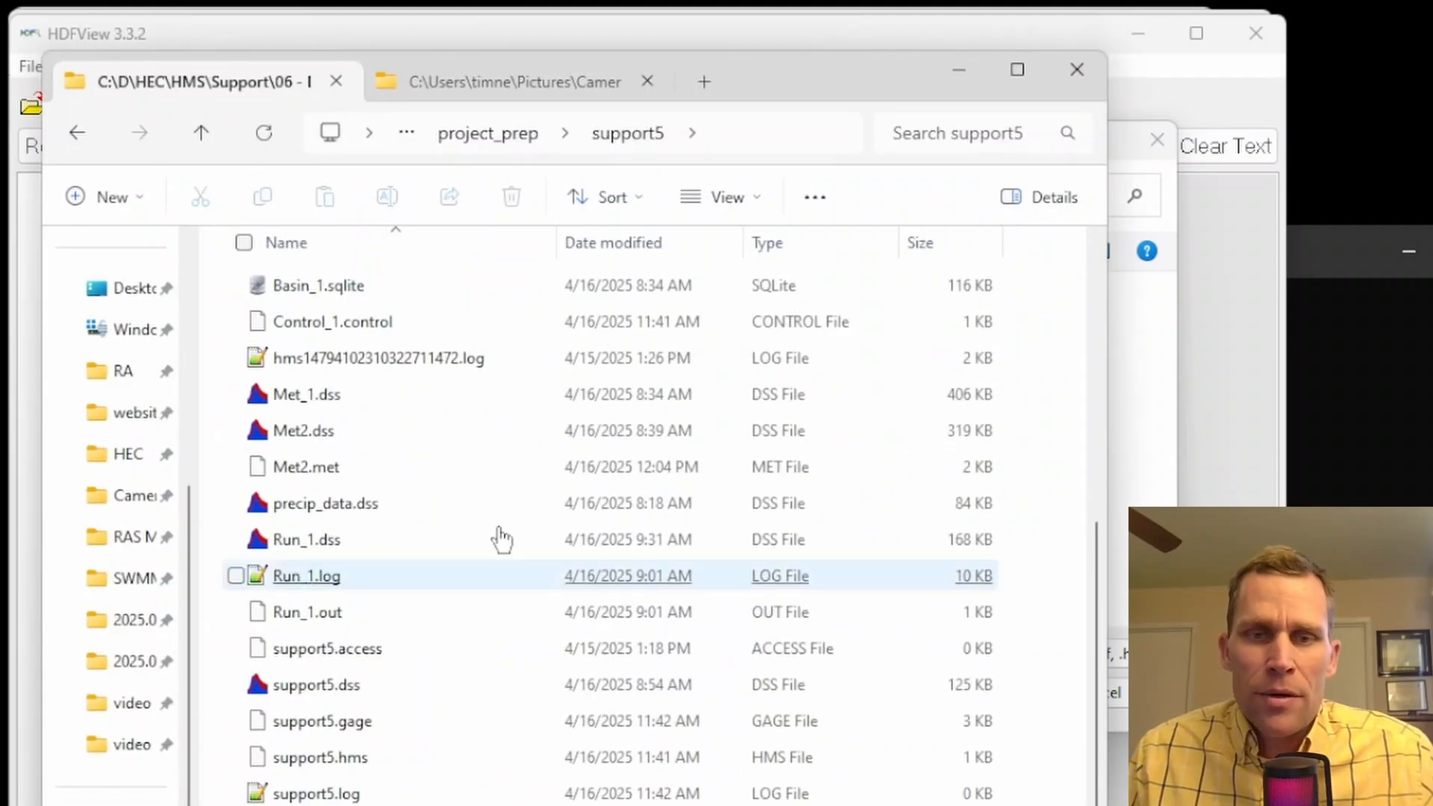
pyautogui.scroll(5, 509, 359)
pyautogui.scroll(-1, 446, 570)
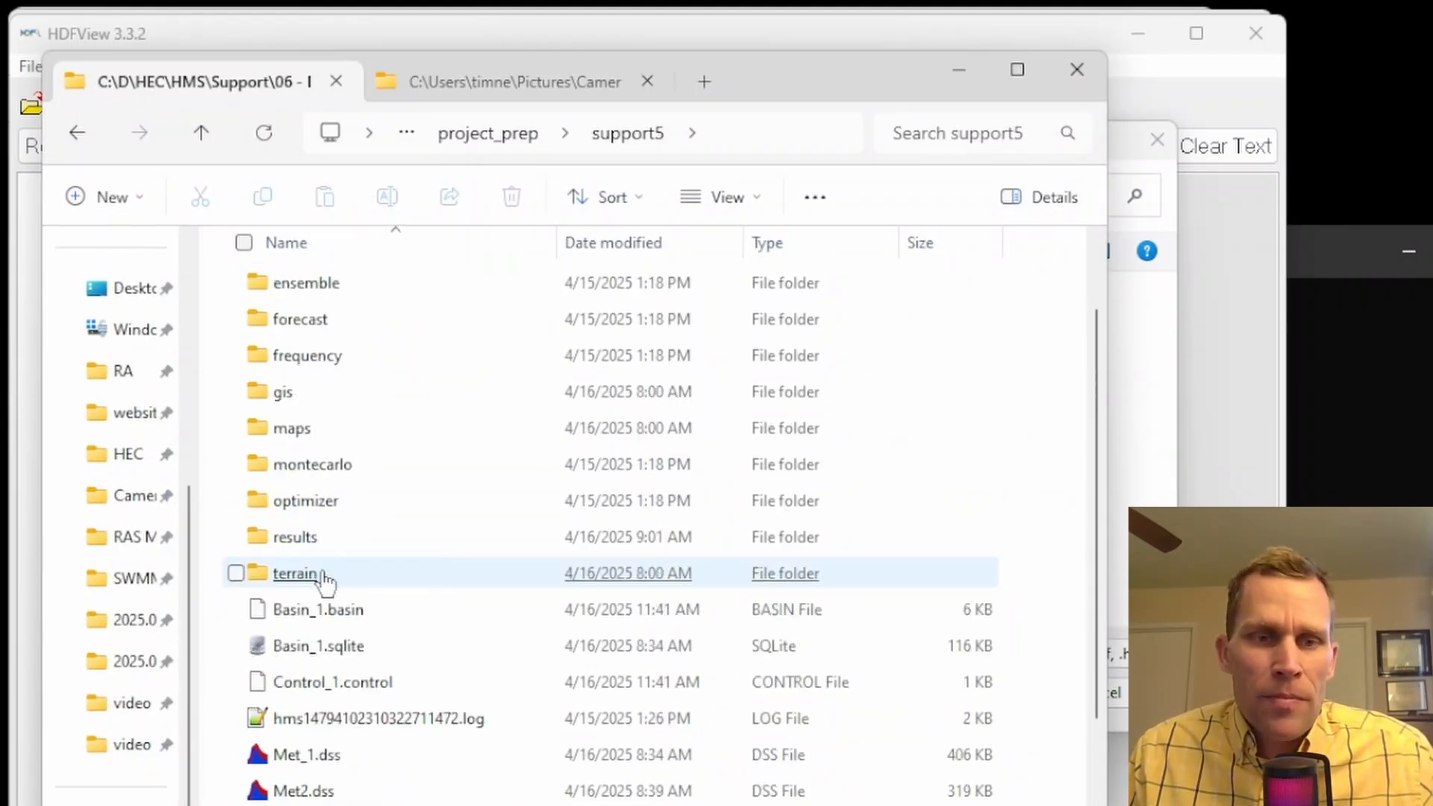
pyautogui.doubleClick(295, 549)
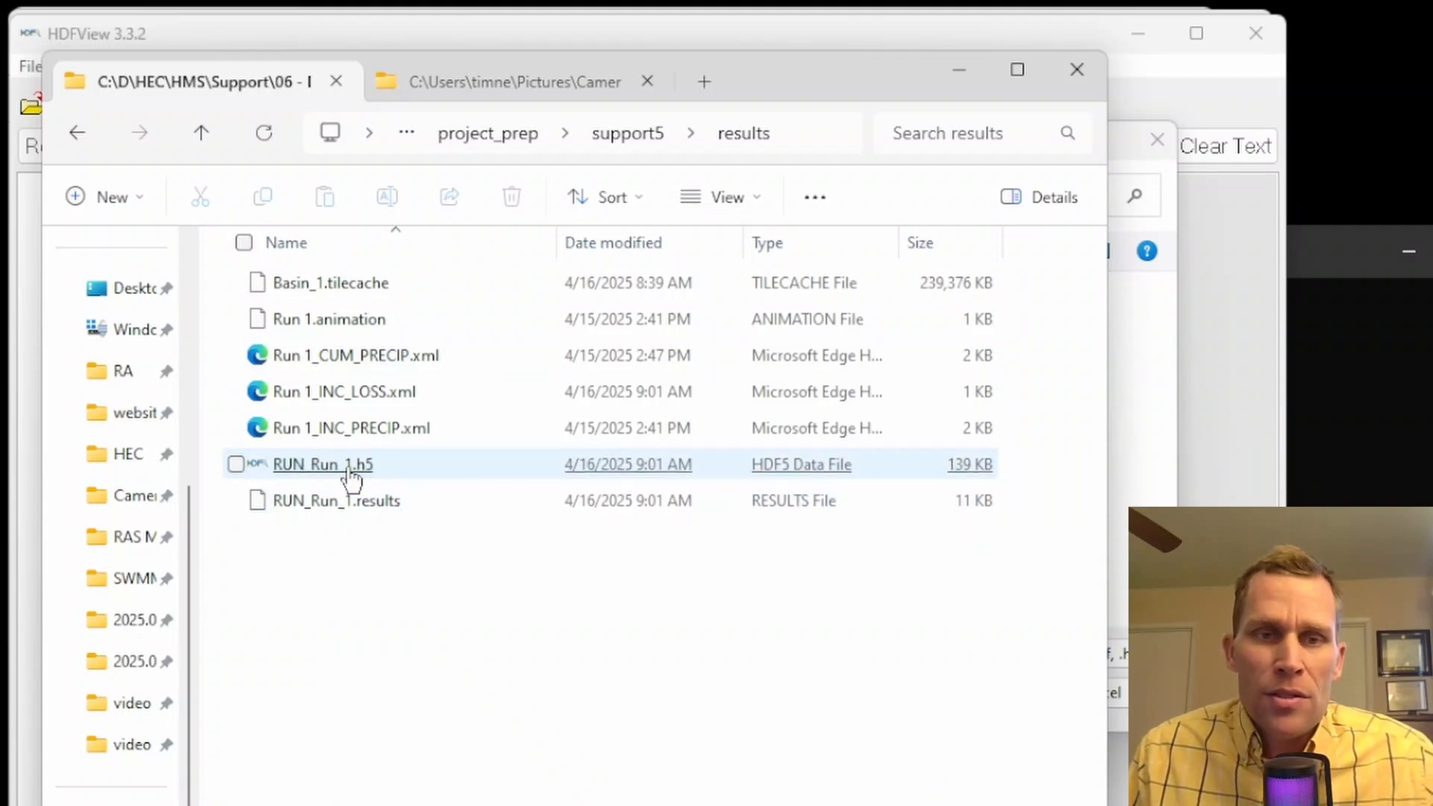
pyautogui.click(959, 69)
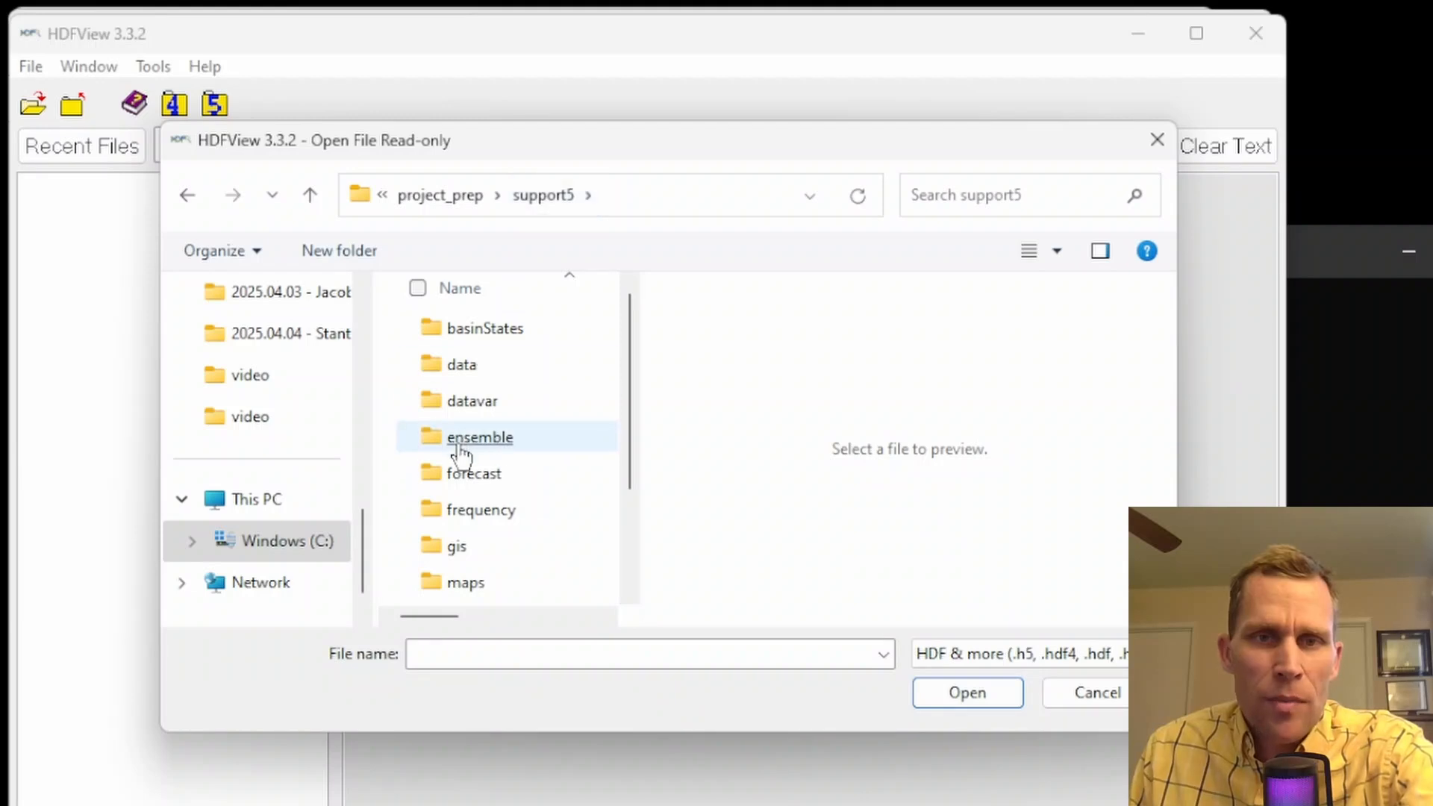
# Open RUN_Run_1.h5 from the support5 project's results folder in HDFView
pyautogui.scroll(-2, 458, 451)
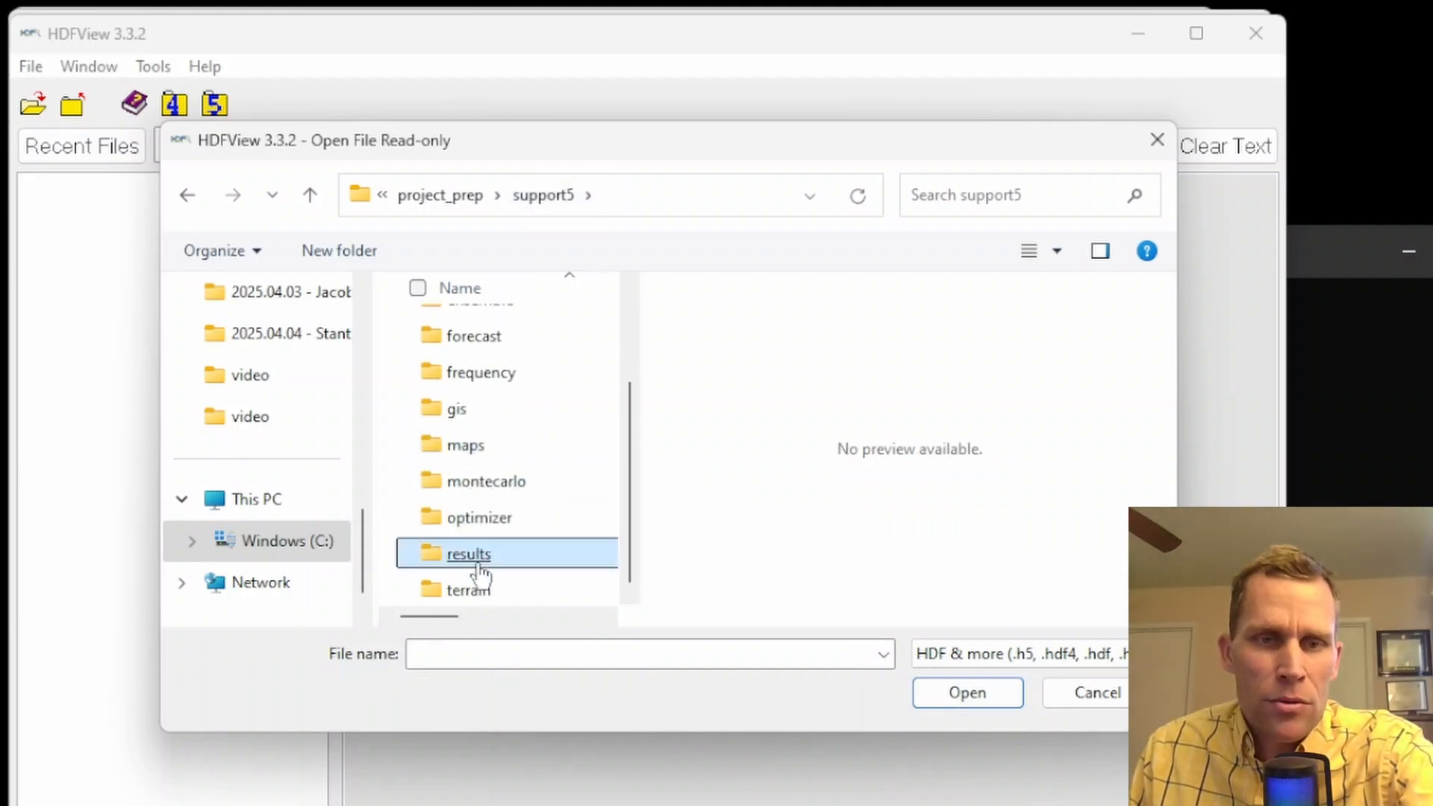
pyautogui.doubleClick(478, 556)
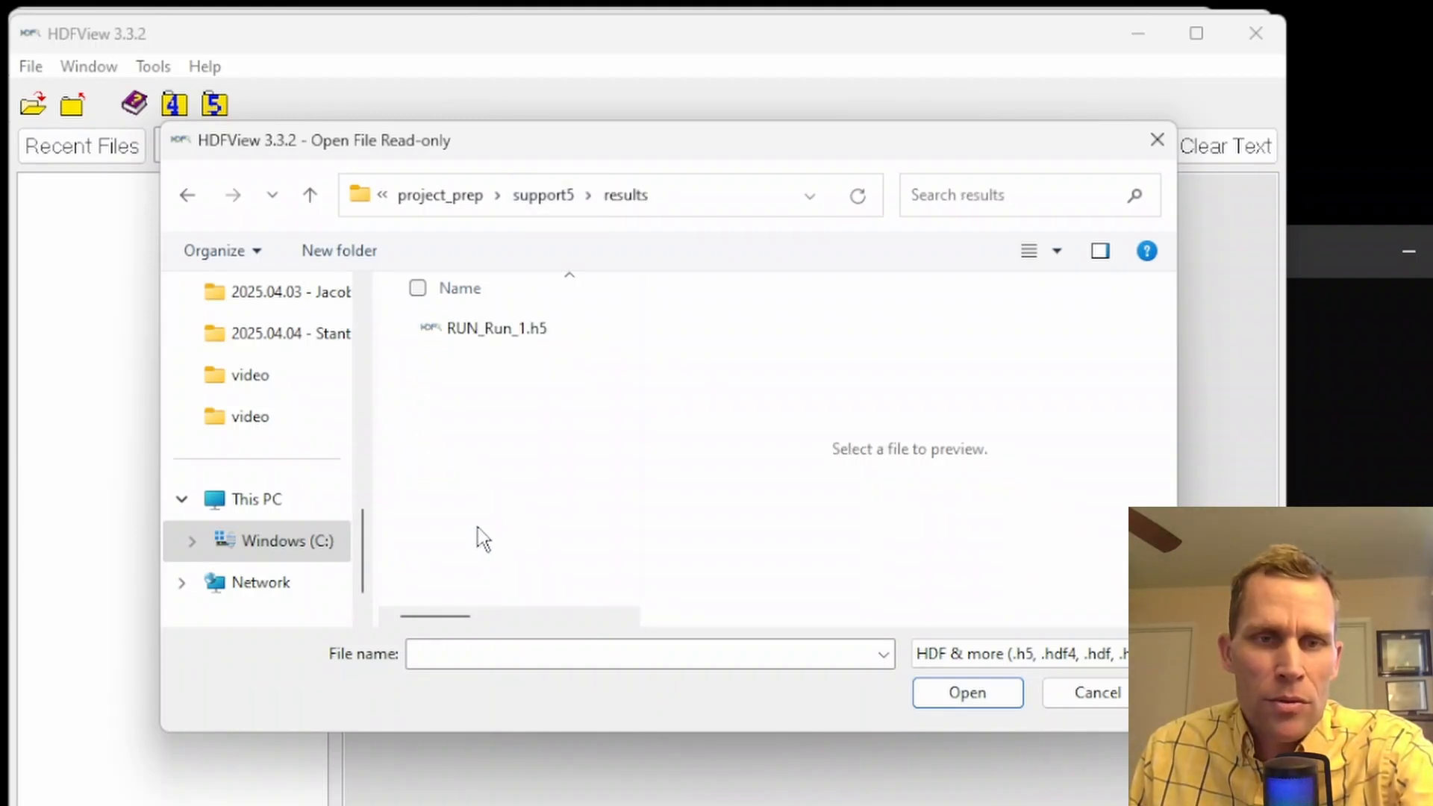
pyautogui.doubleClick(489, 332)
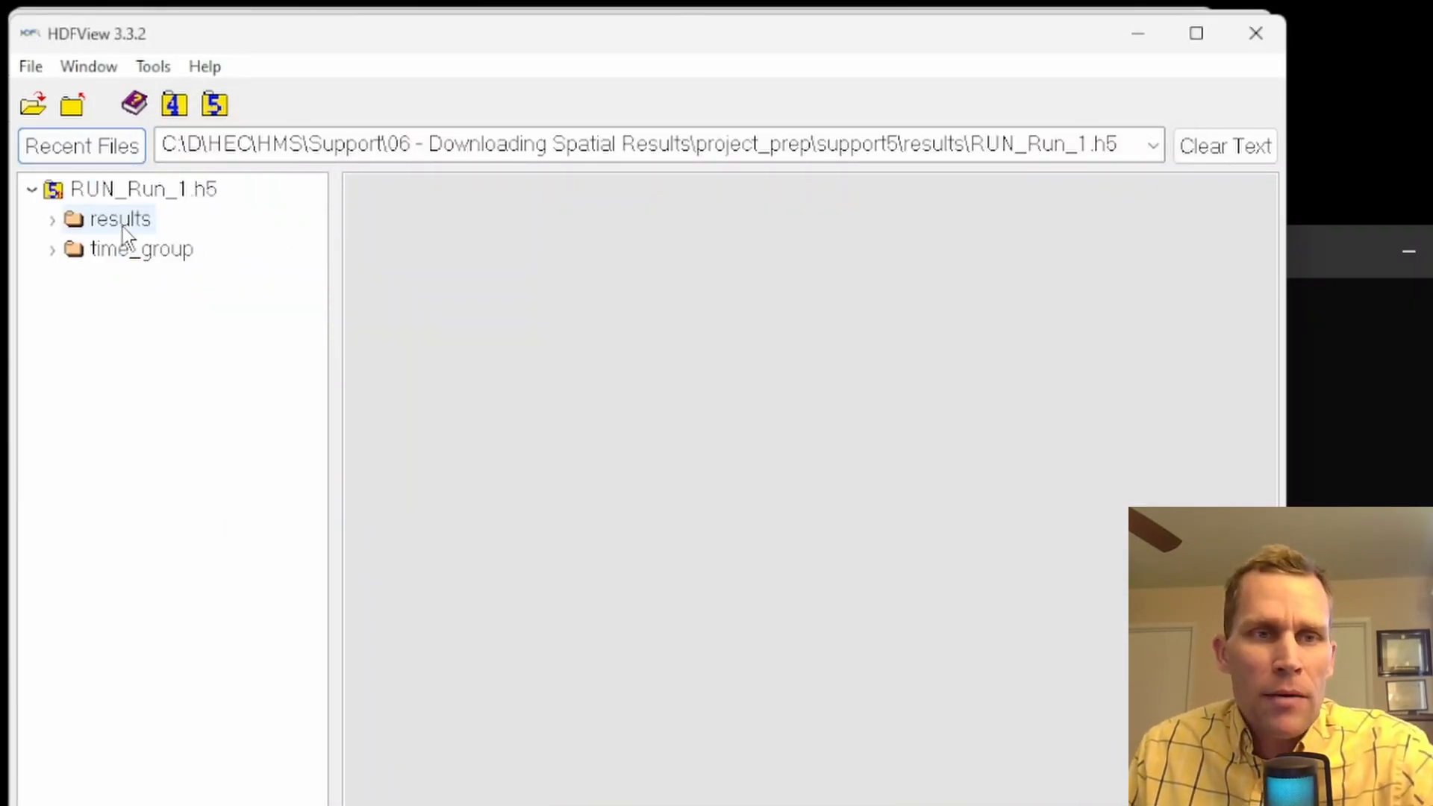
# Expand the results and subbain_1 groups, and widen the file tree to fit the dataset names
pyautogui.click(52, 218)
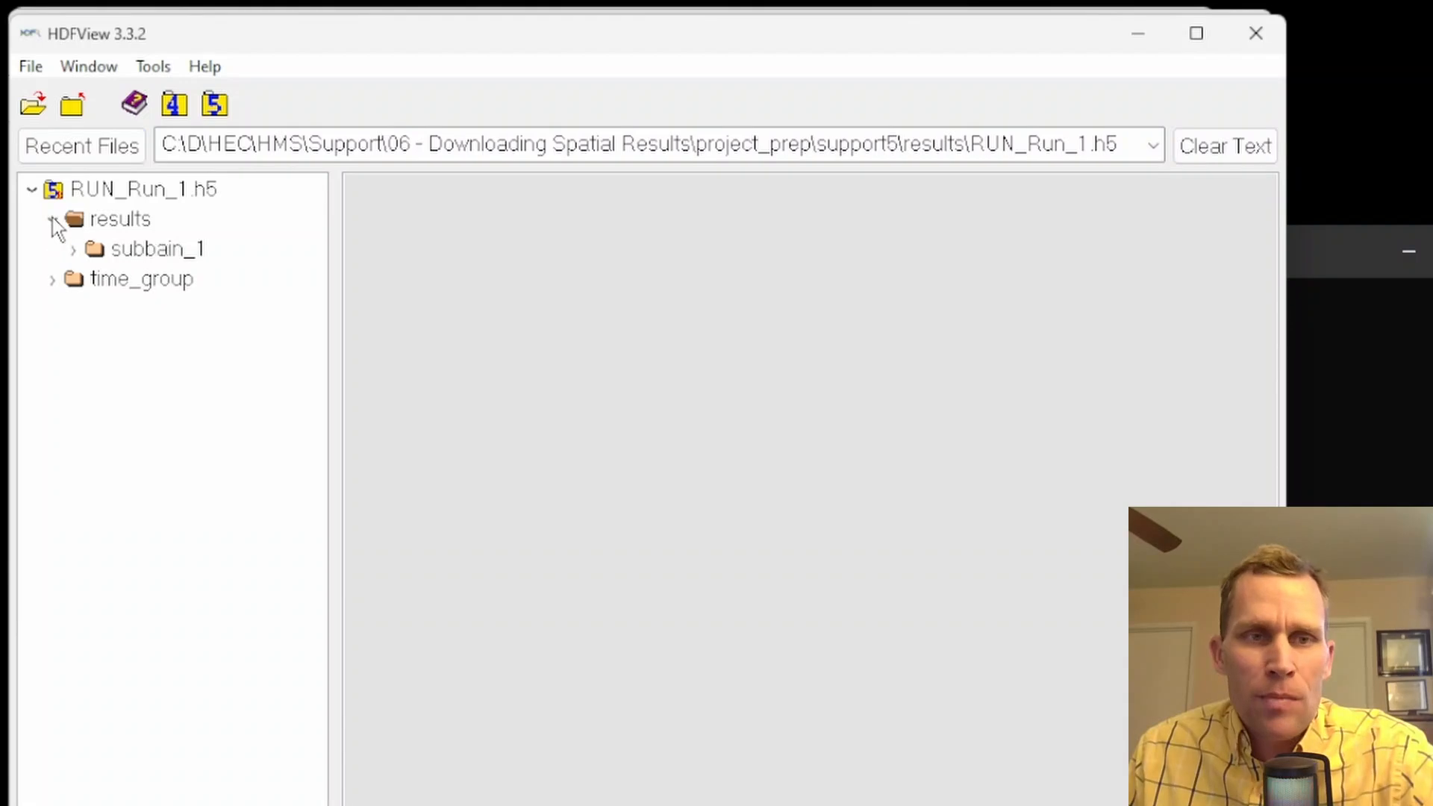
pyautogui.click(71, 251)
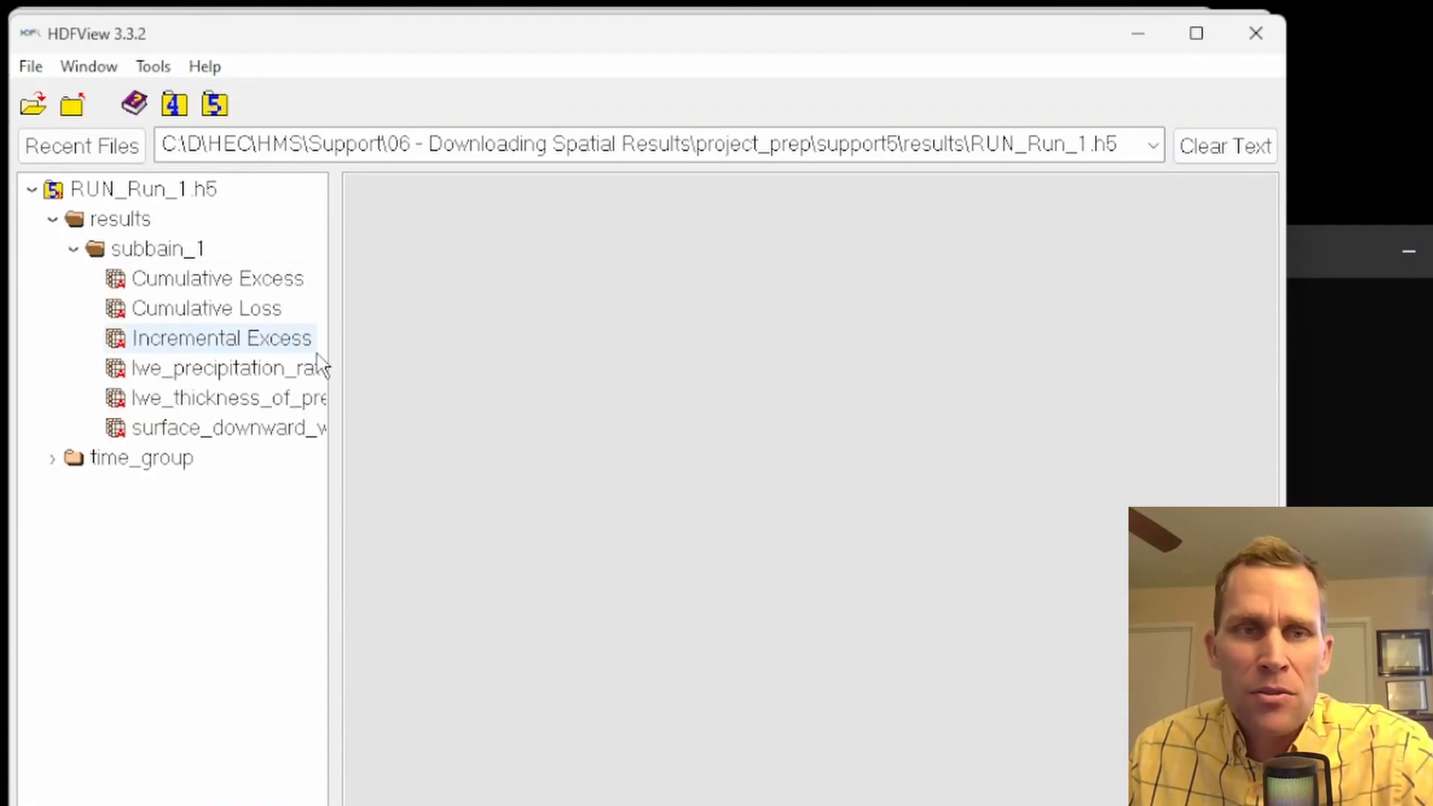
pyautogui.moveTo(337, 361); pyautogui.dragTo(465, 381)
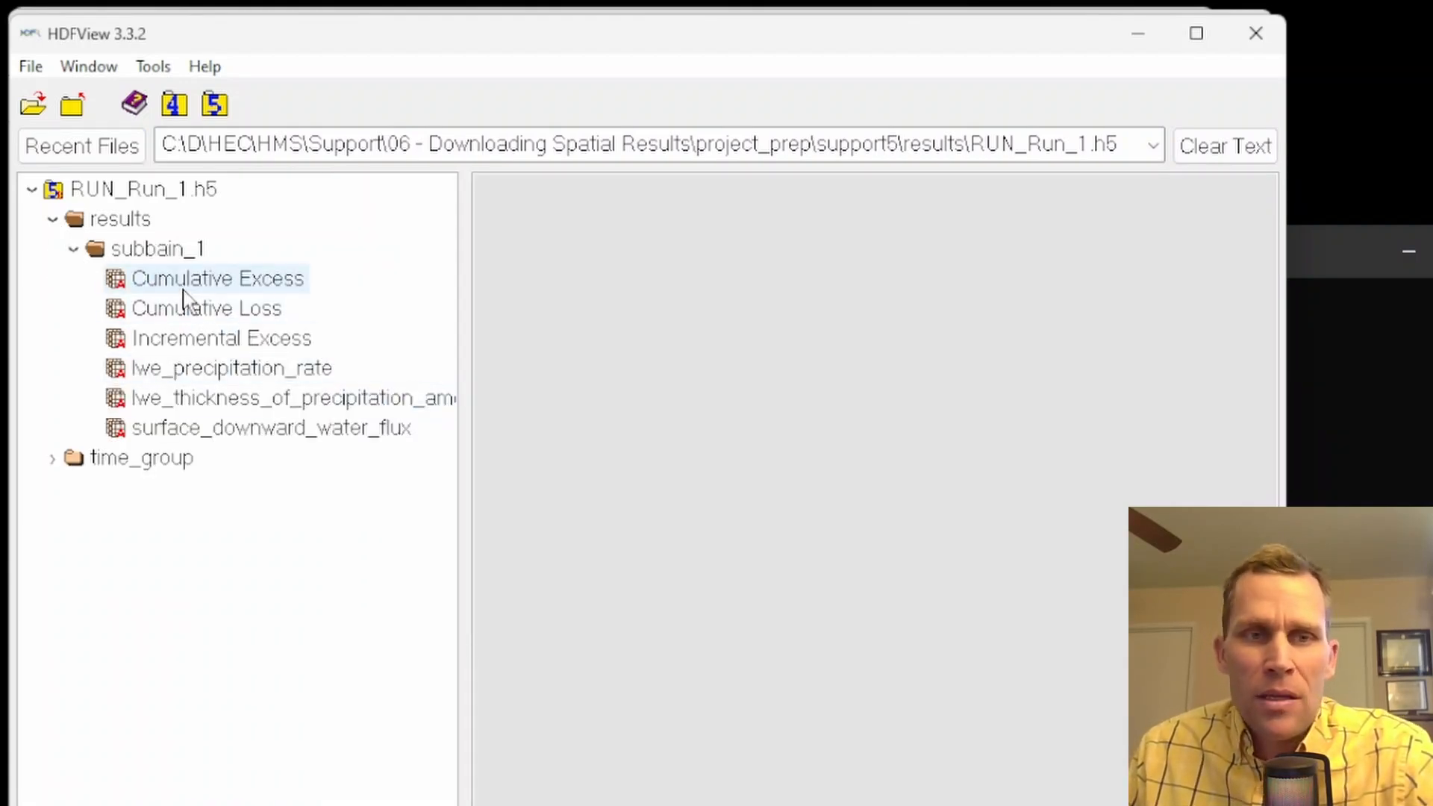
# Review the attributes of the Cumulative Excess, Cumulative Loss, Incremental Excess and lwe_precipitation_rate datasets under subbain_1
pyautogui.click(200, 283)
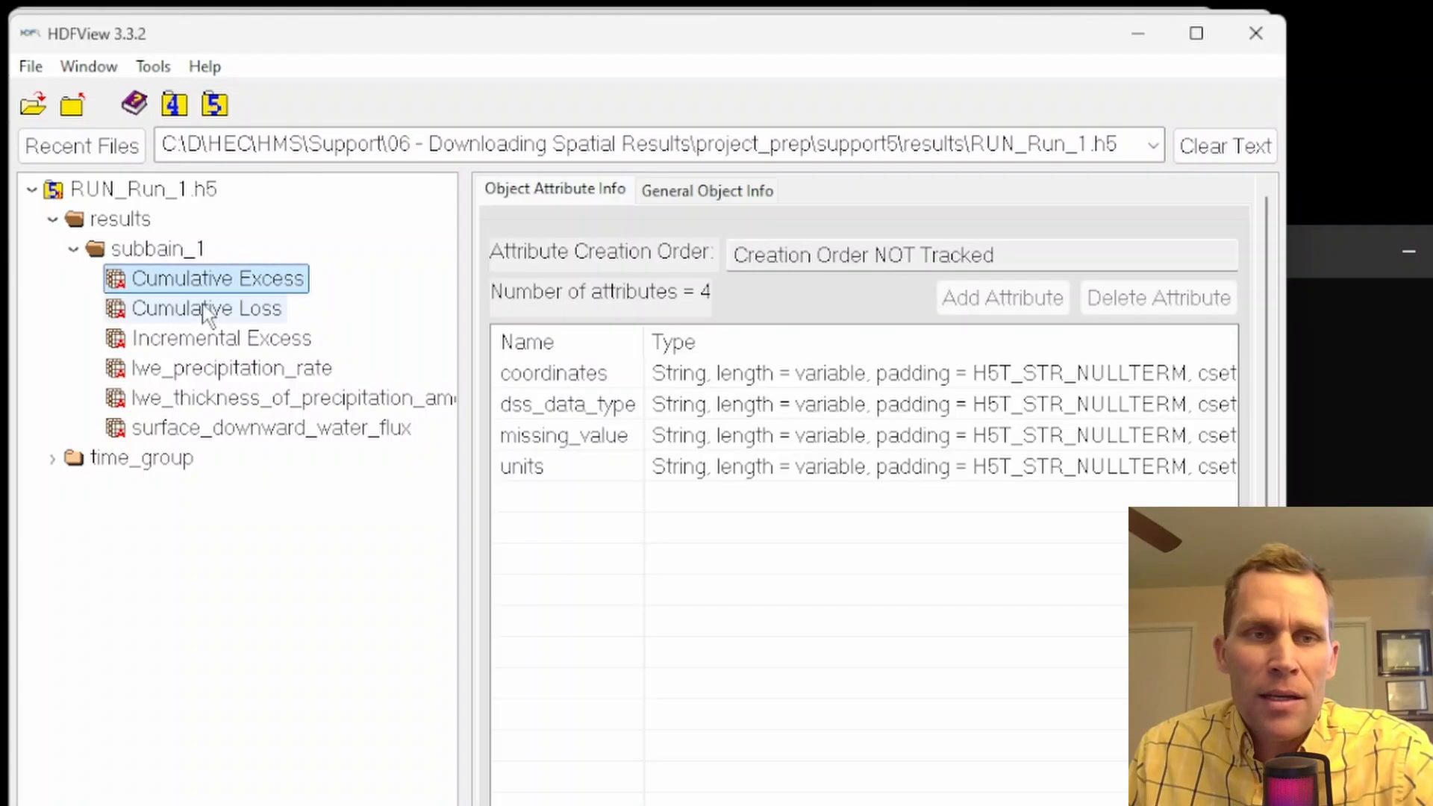
pyautogui.click(203, 308)
pyautogui.click(214, 340)
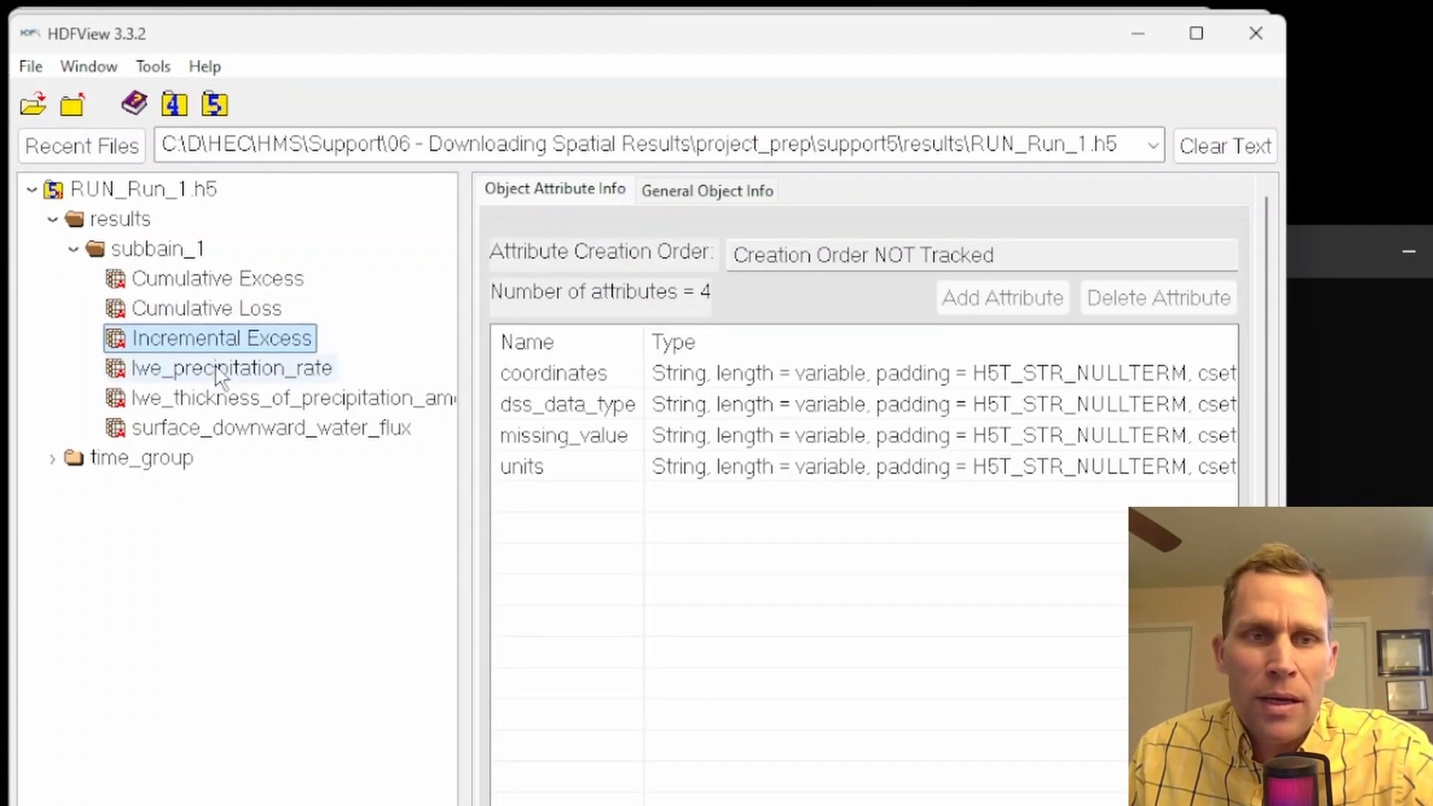
pyautogui.click(220, 370)
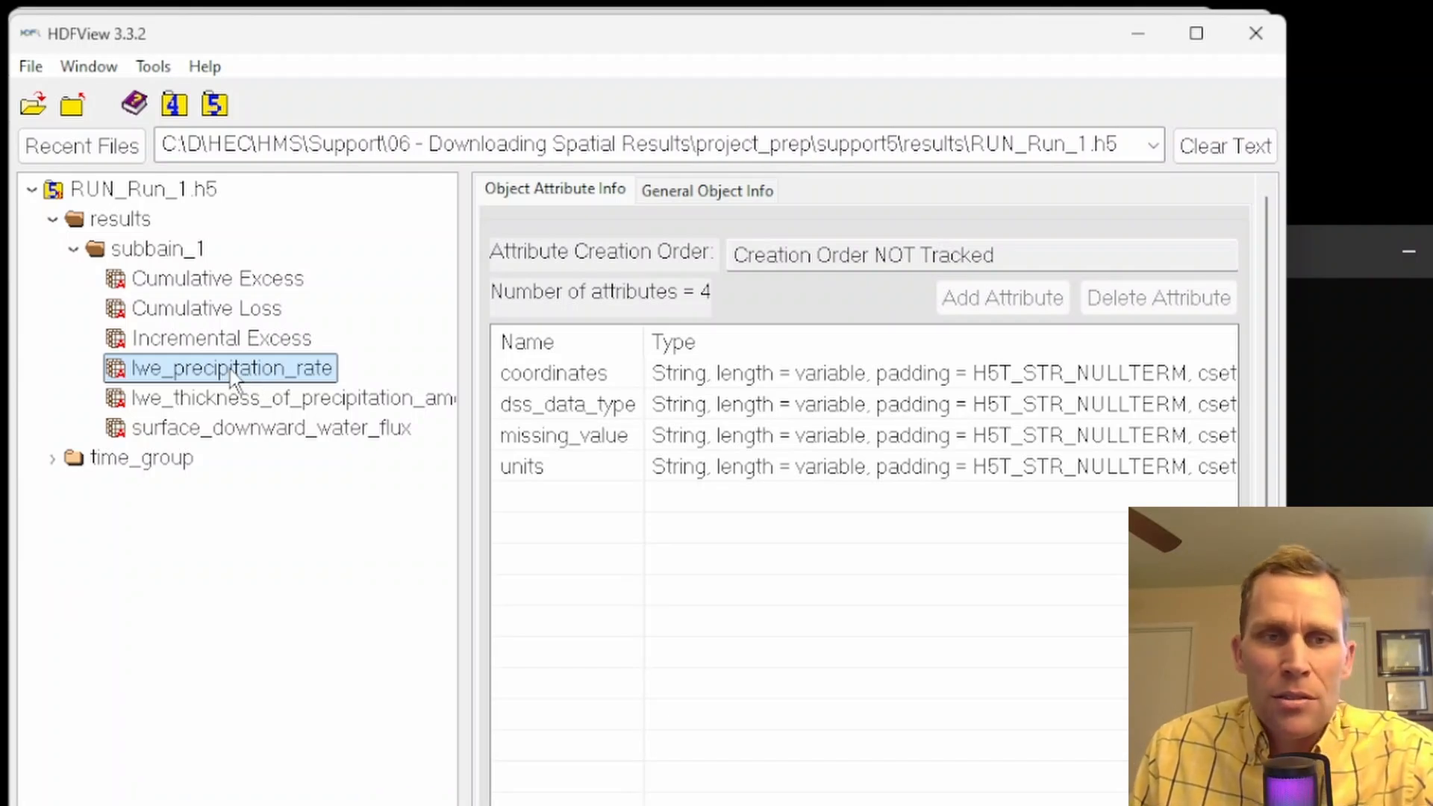
pyautogui.click(214, 339)
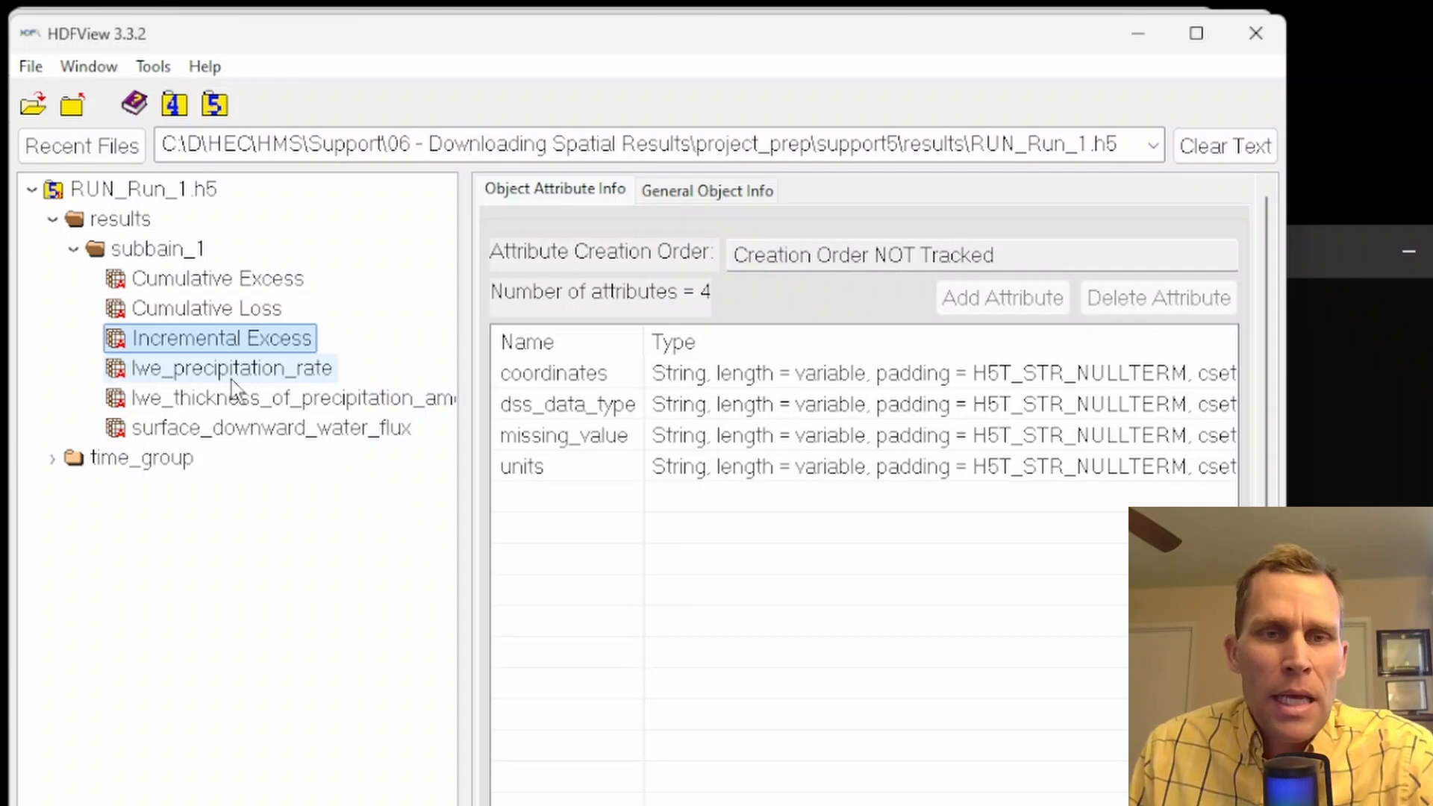
# Open the lwe_precipitation_rate dataset as a table, and enlarge its window to show more rows and columns
pyautogui.doubleClick(232, 373)
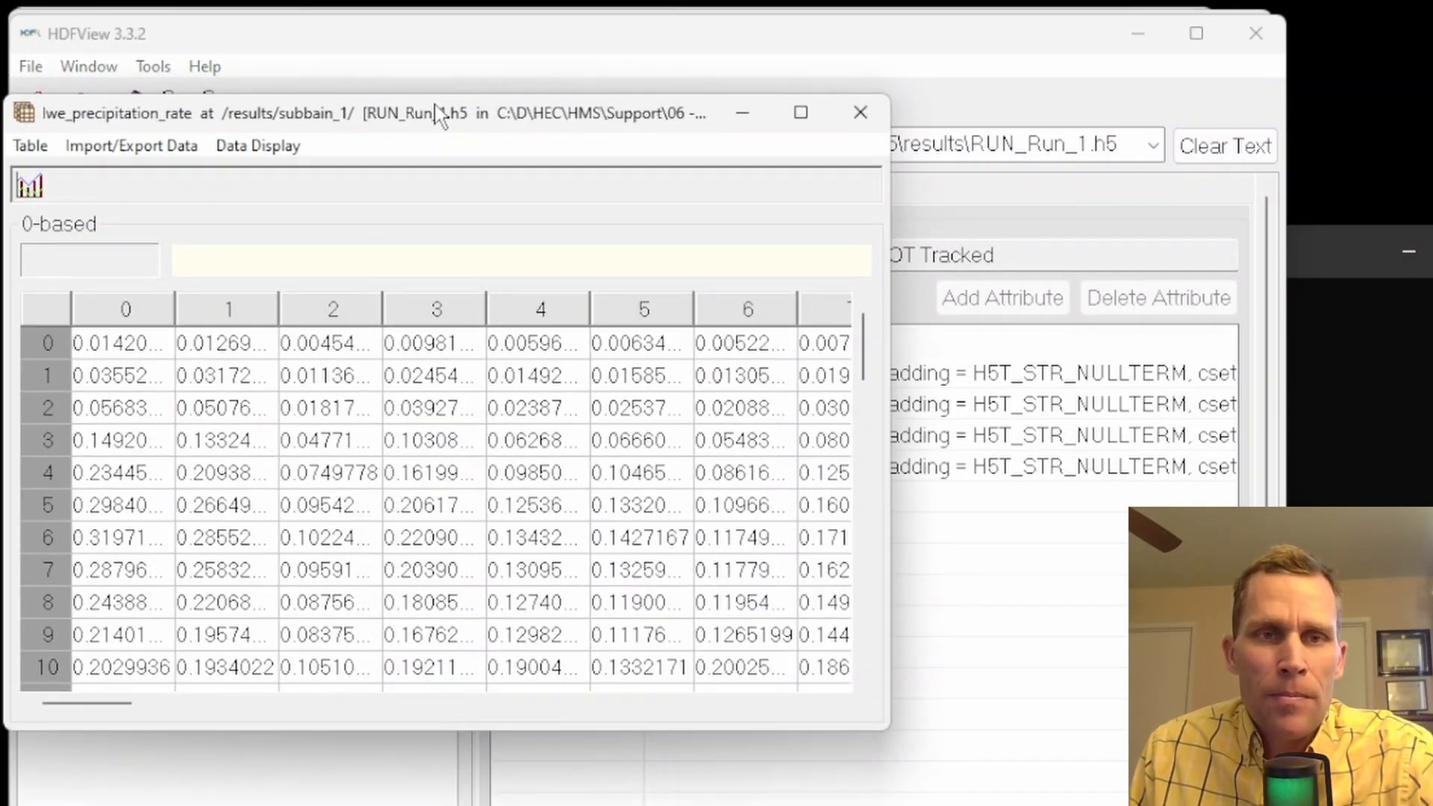
pyautogui.moveTo(441, 116); pyautogui.dragTo(535, 109)
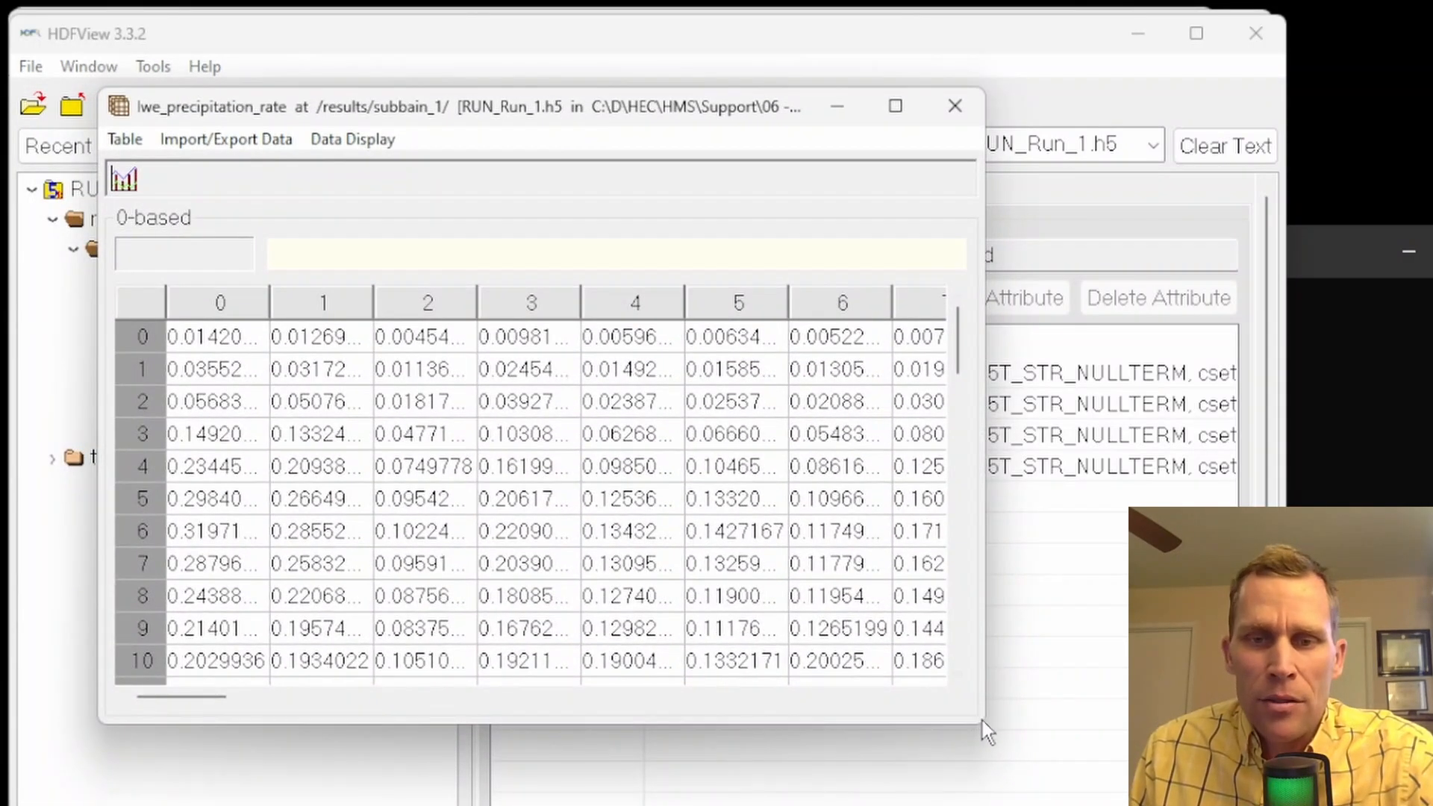
pyautogui.moveTo(986, 732); pyautogui.dragTo(1206, 803)
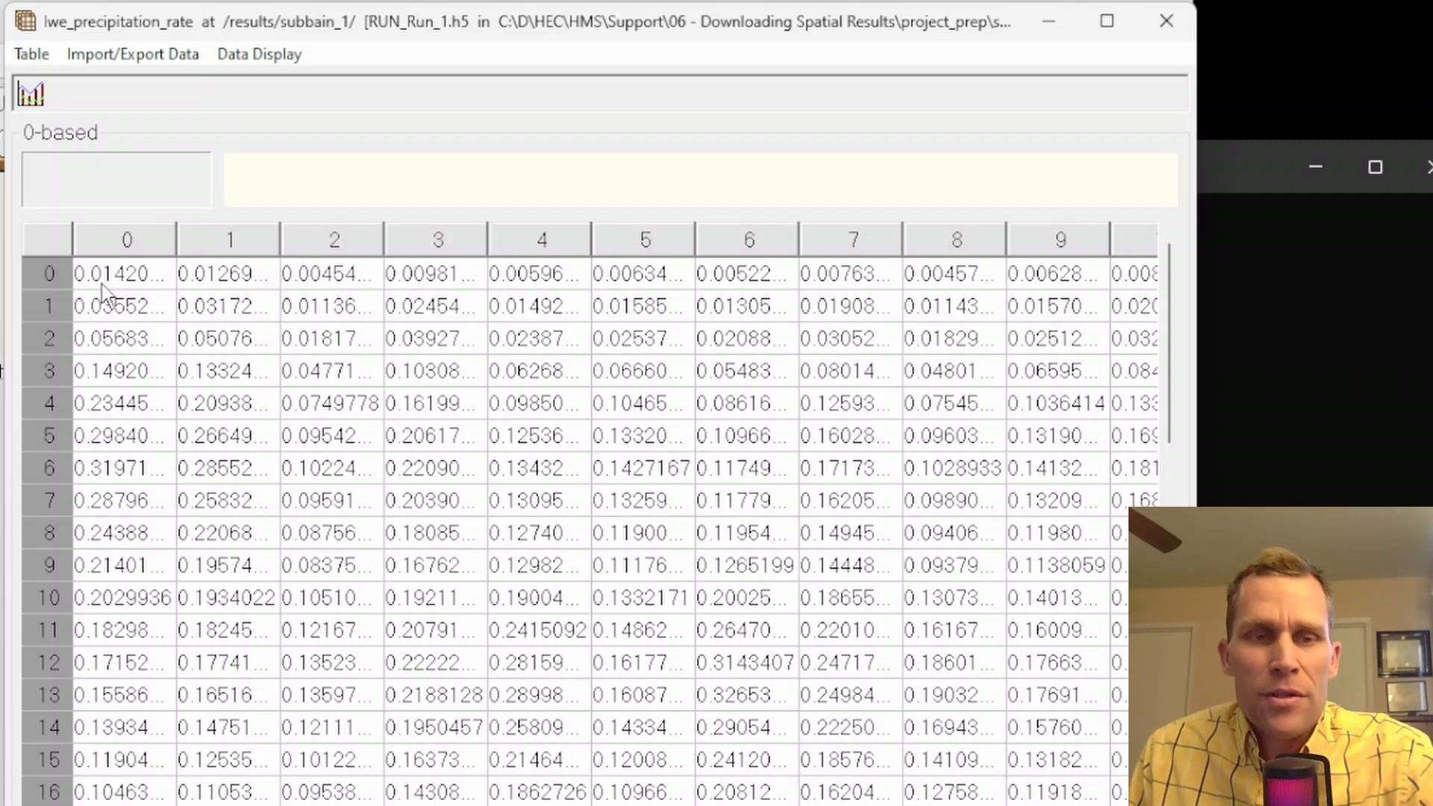
# Examine the precipitation rates in rows 0 to 2 of column 0, going through successive time steps for one grid cell
pyautogui.click(103, 281)
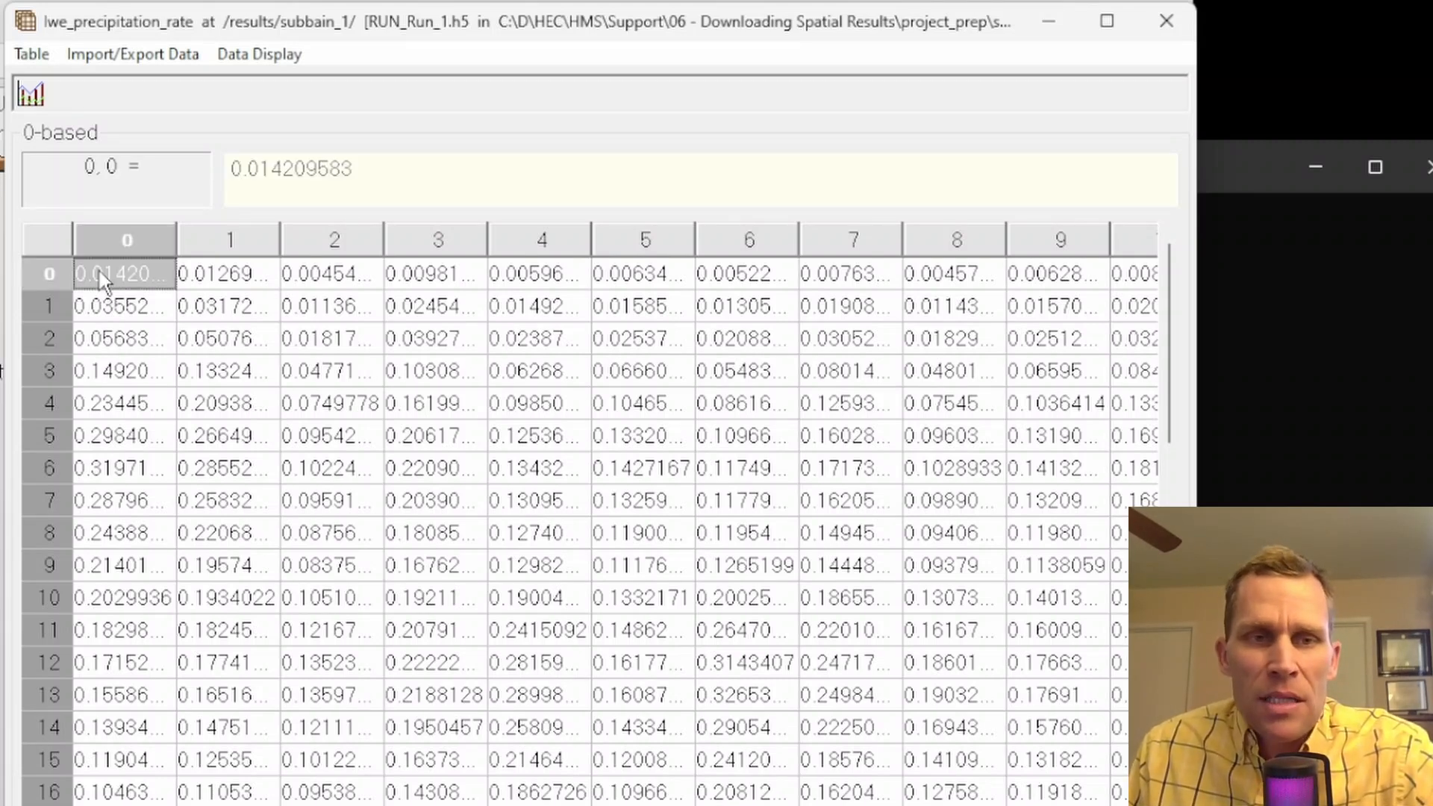
pyautogui.click(103, 306)
pyautogui.click(113, 341)
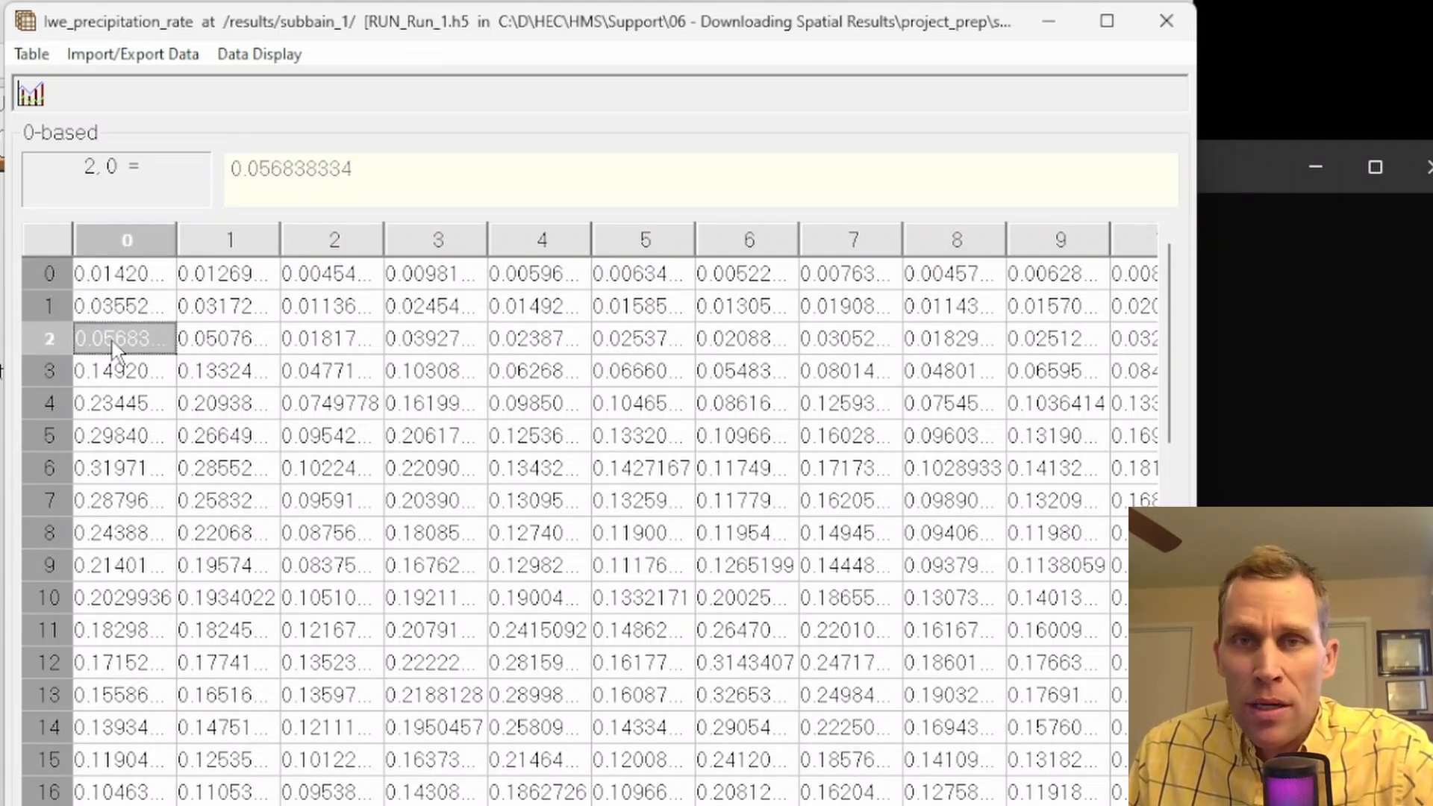
pyautogui.click(104, 274)
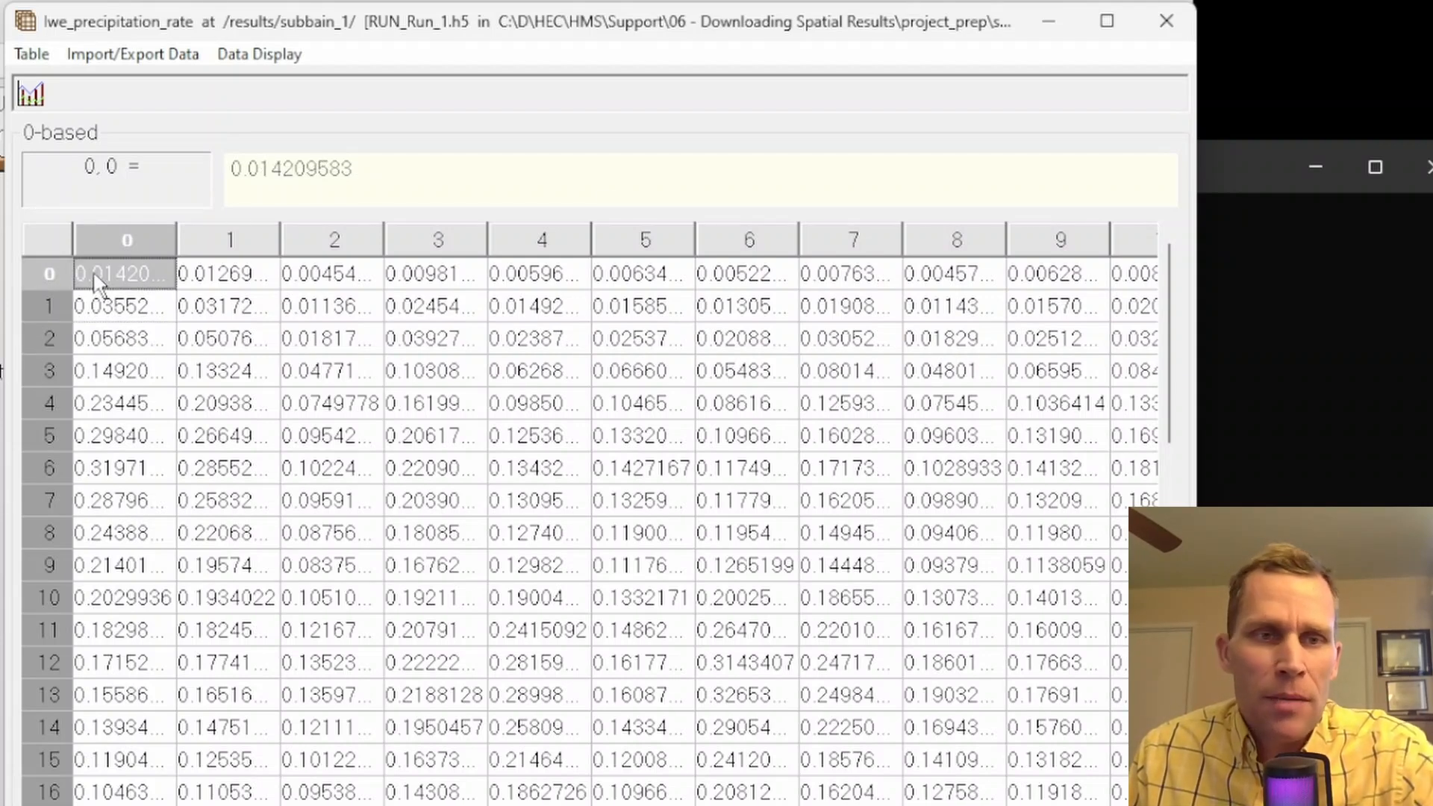
pyautogui.click(112, 312)
pyautogui.click(118, 345)
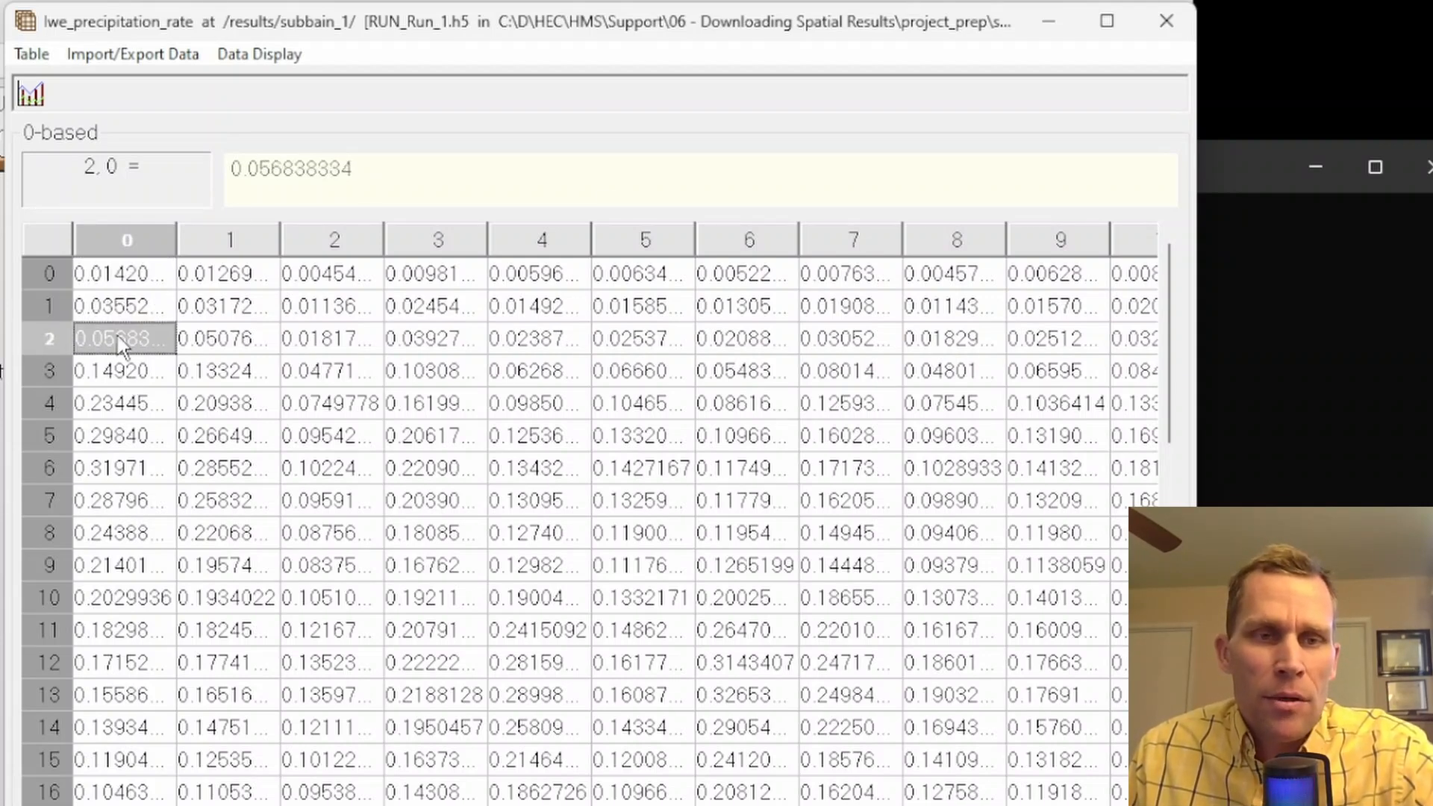
pyautogui.click(114, 285)
pyautogui.click(116, 308)
pyautogui.click(124, 343)
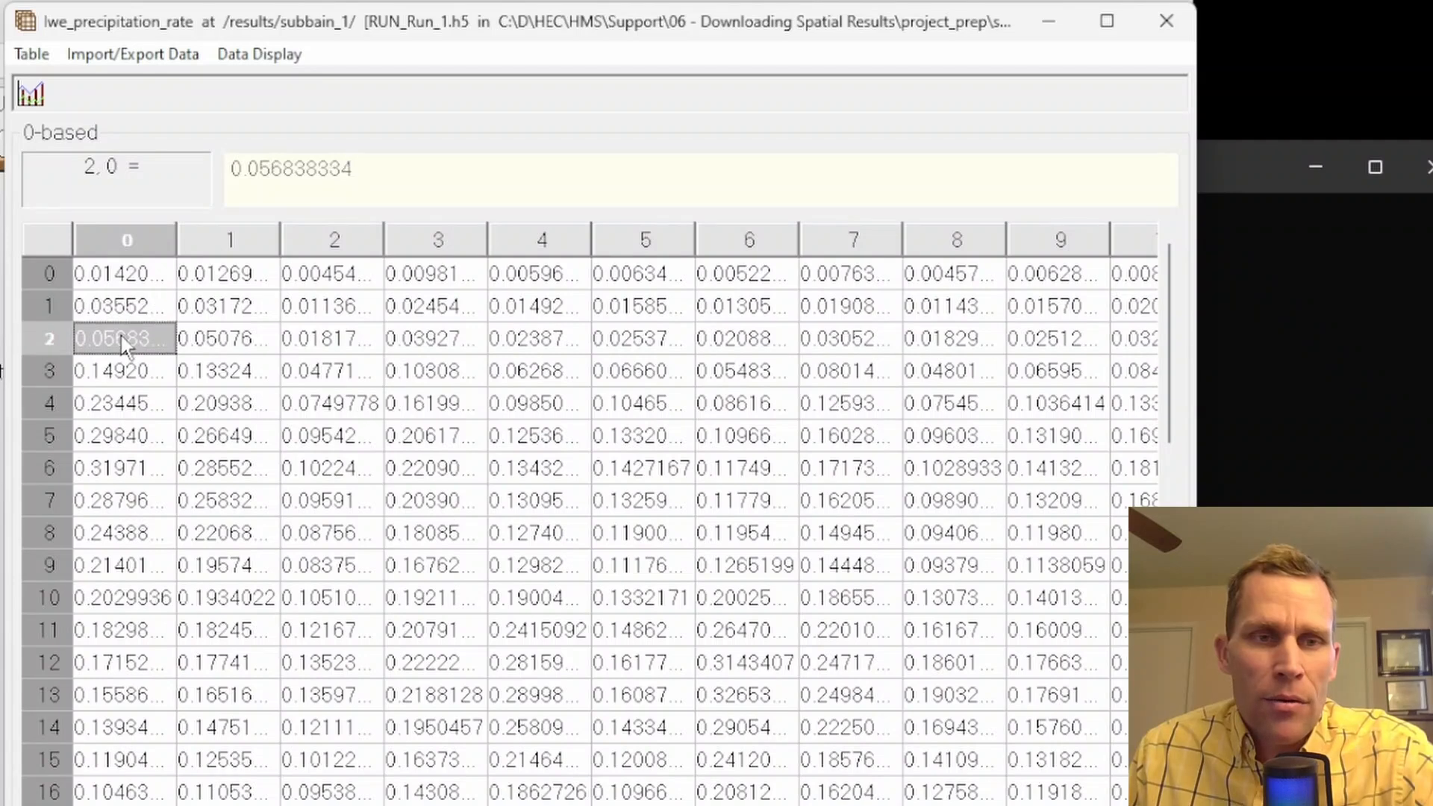
# Check the HEC-HMS basin grid map, and compare the row 0 precipitation rates across columns 0 to 3 in HDFView
pyautogui.click(124, 278)
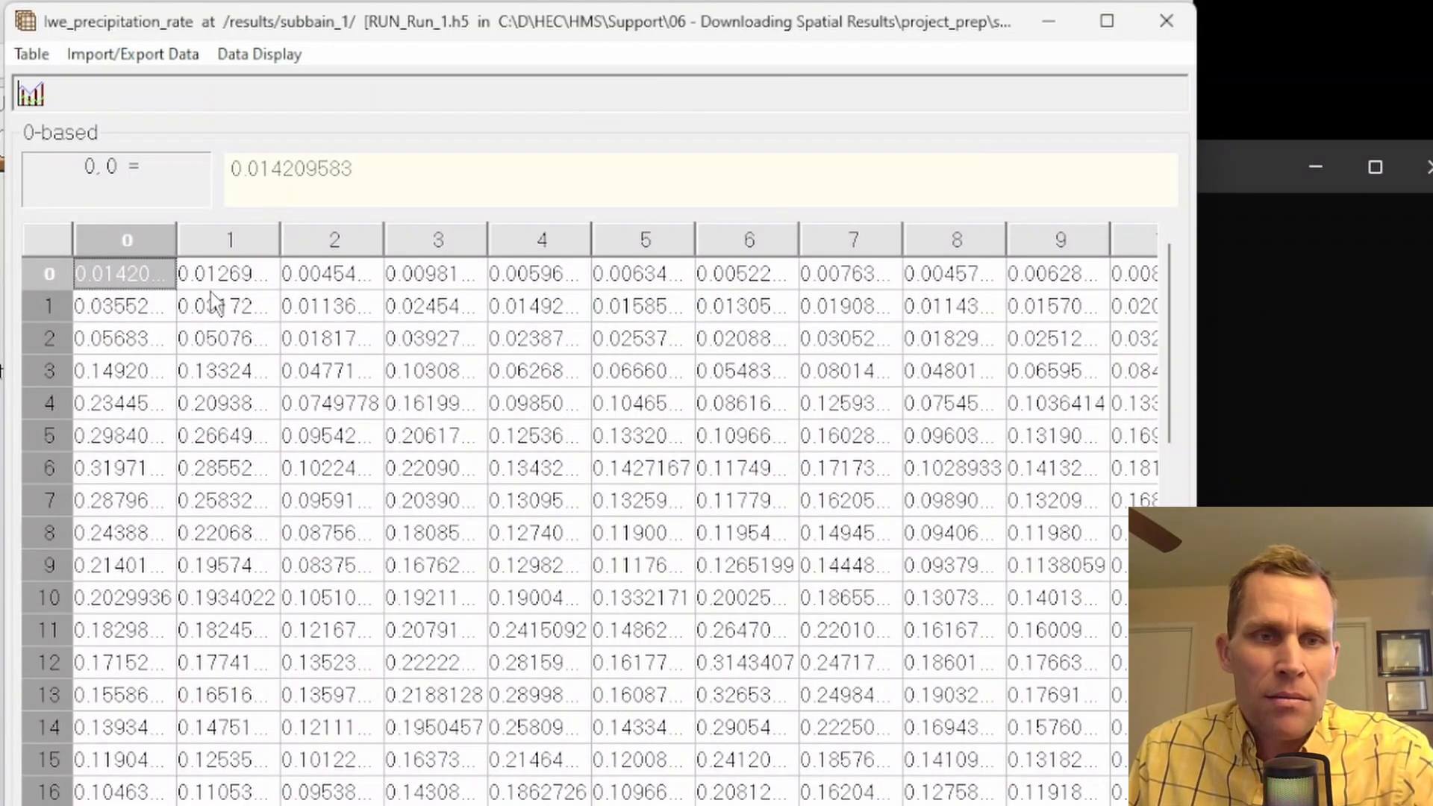
pyautogui.click(222, 276)
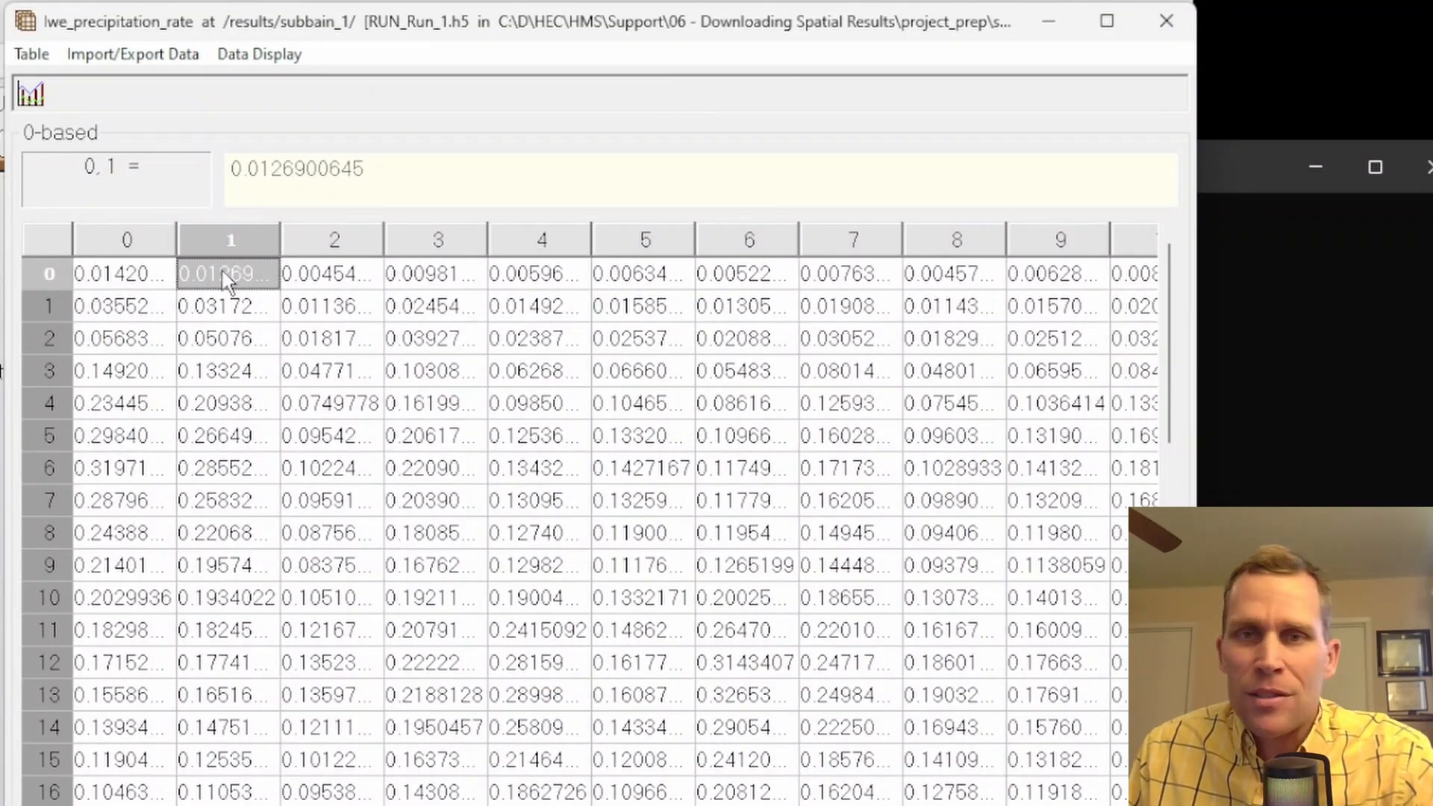
pyautogui.click(332, 284)
pyautogui.click(409, 287)
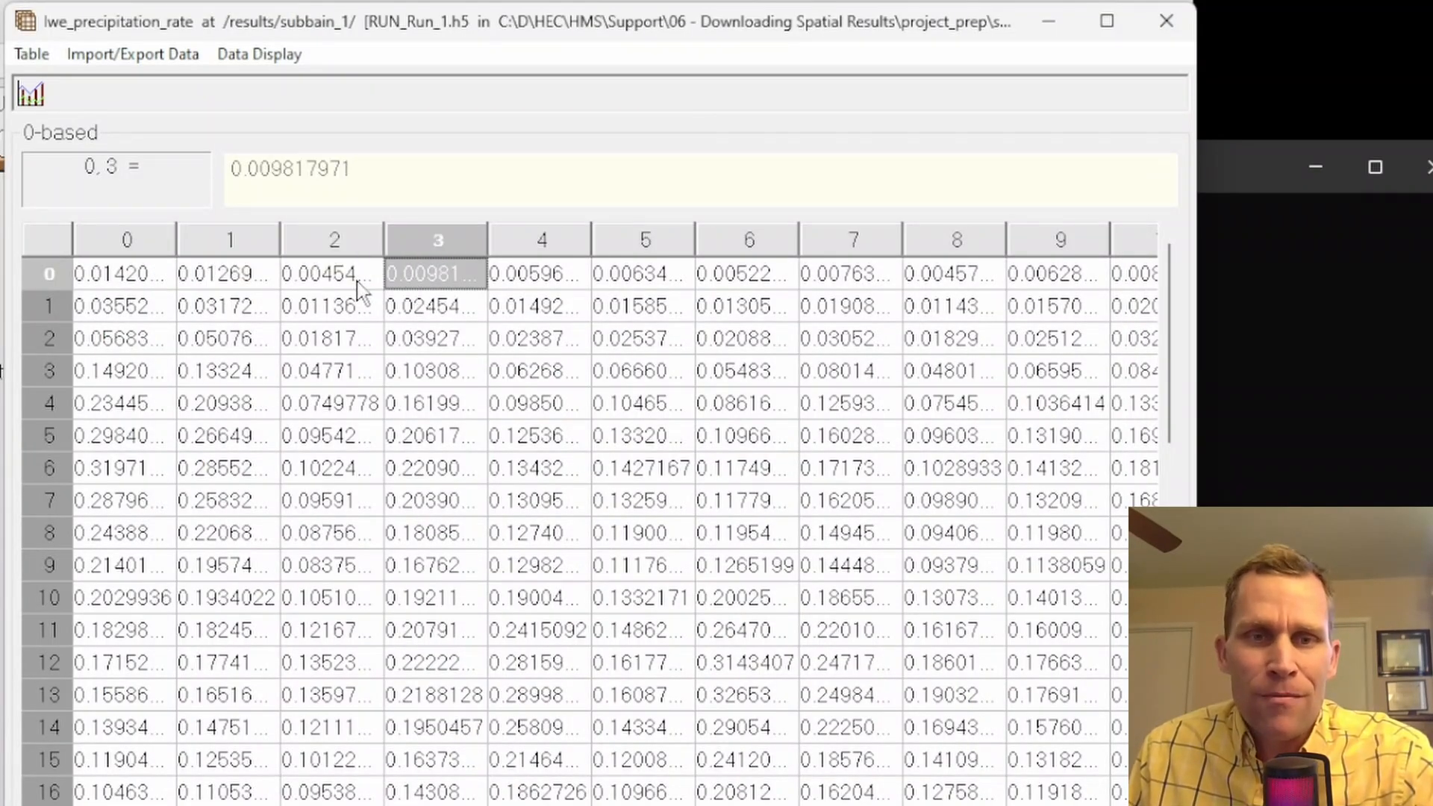
pyautogui.click(143, 287)
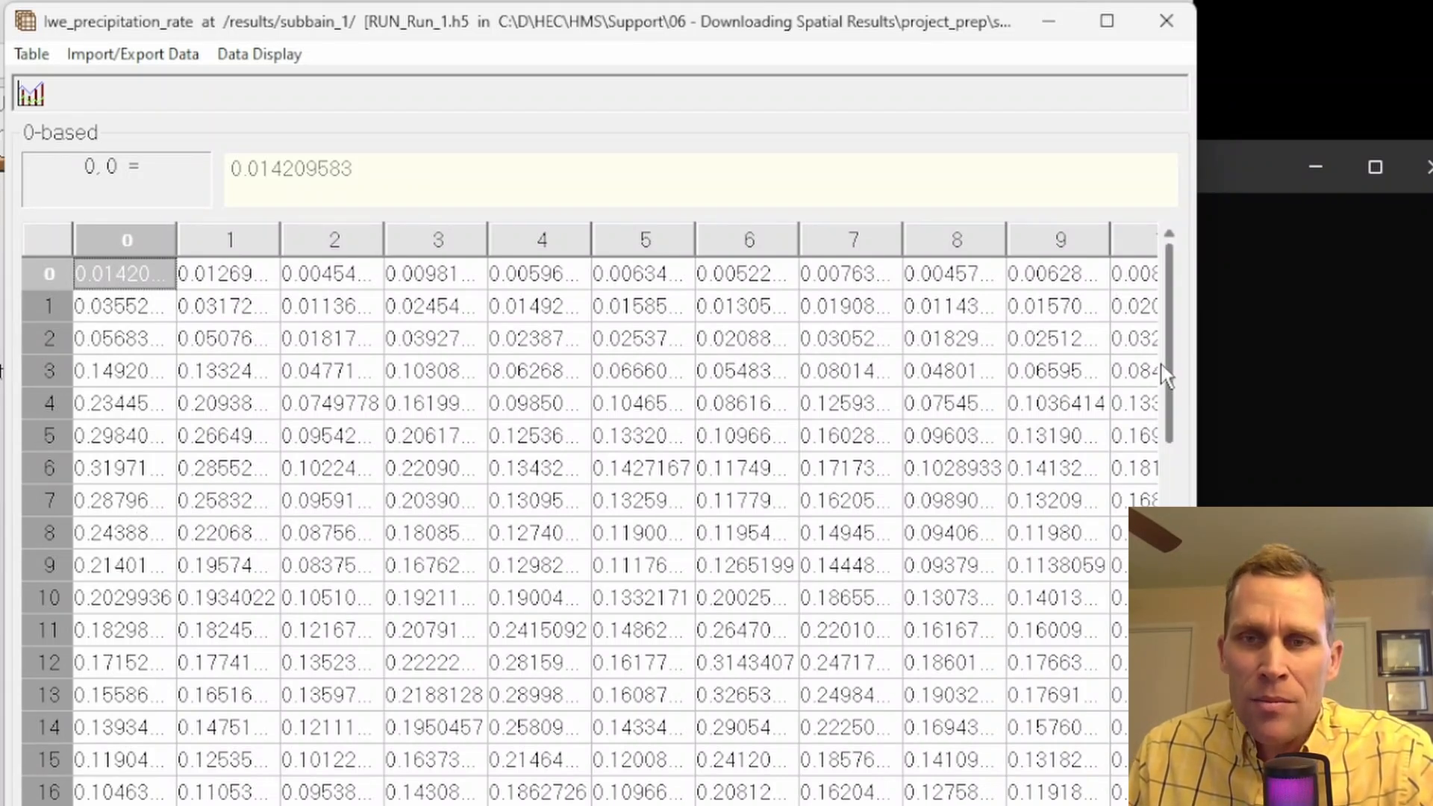
# Check the extent of the precipitation table by inspecting its last row, 71, and its last column, 65
pyautogui.scroll(-14, 1166, 373)
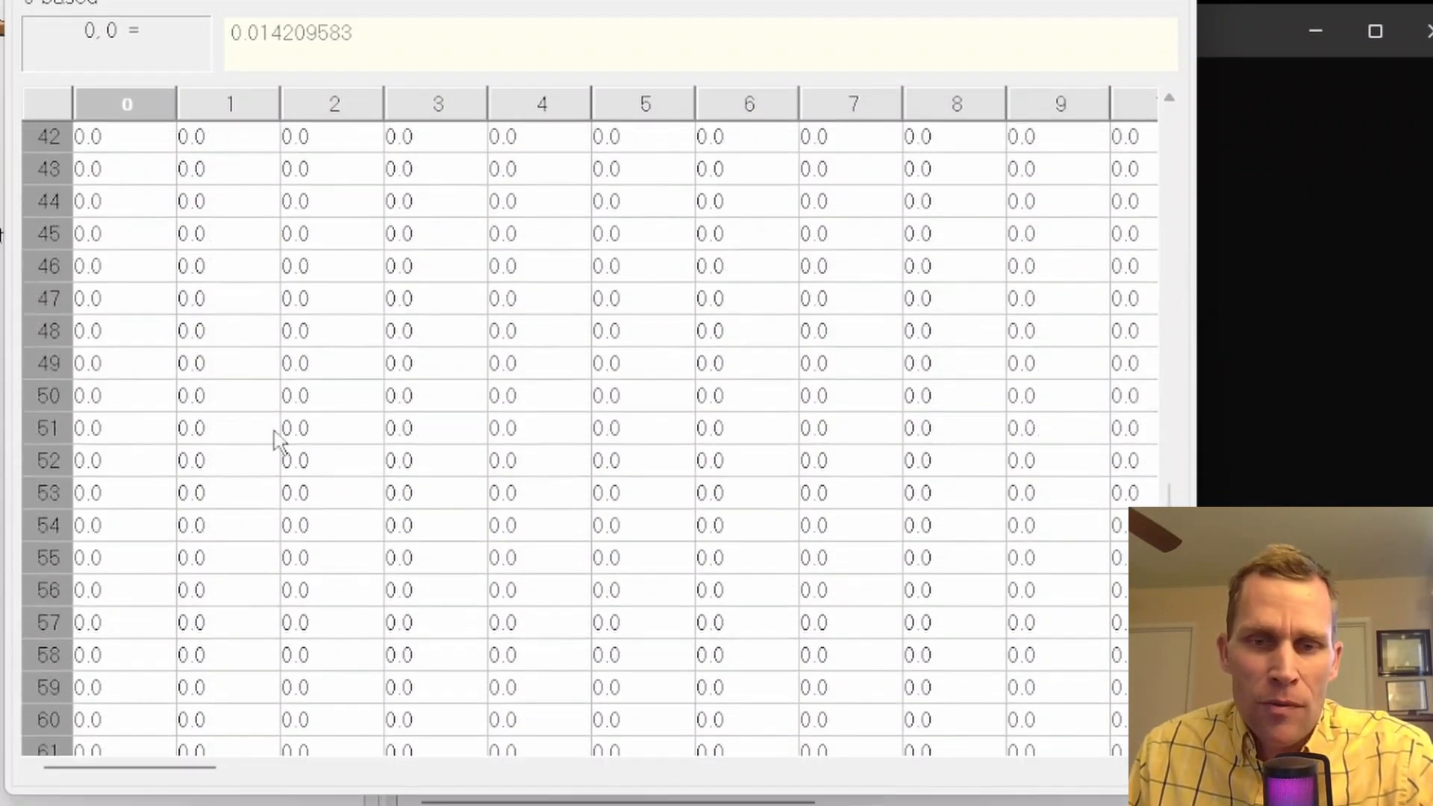
pyautogui.scroll(-4, 278, 440)
pyautogui.click(114, 749)
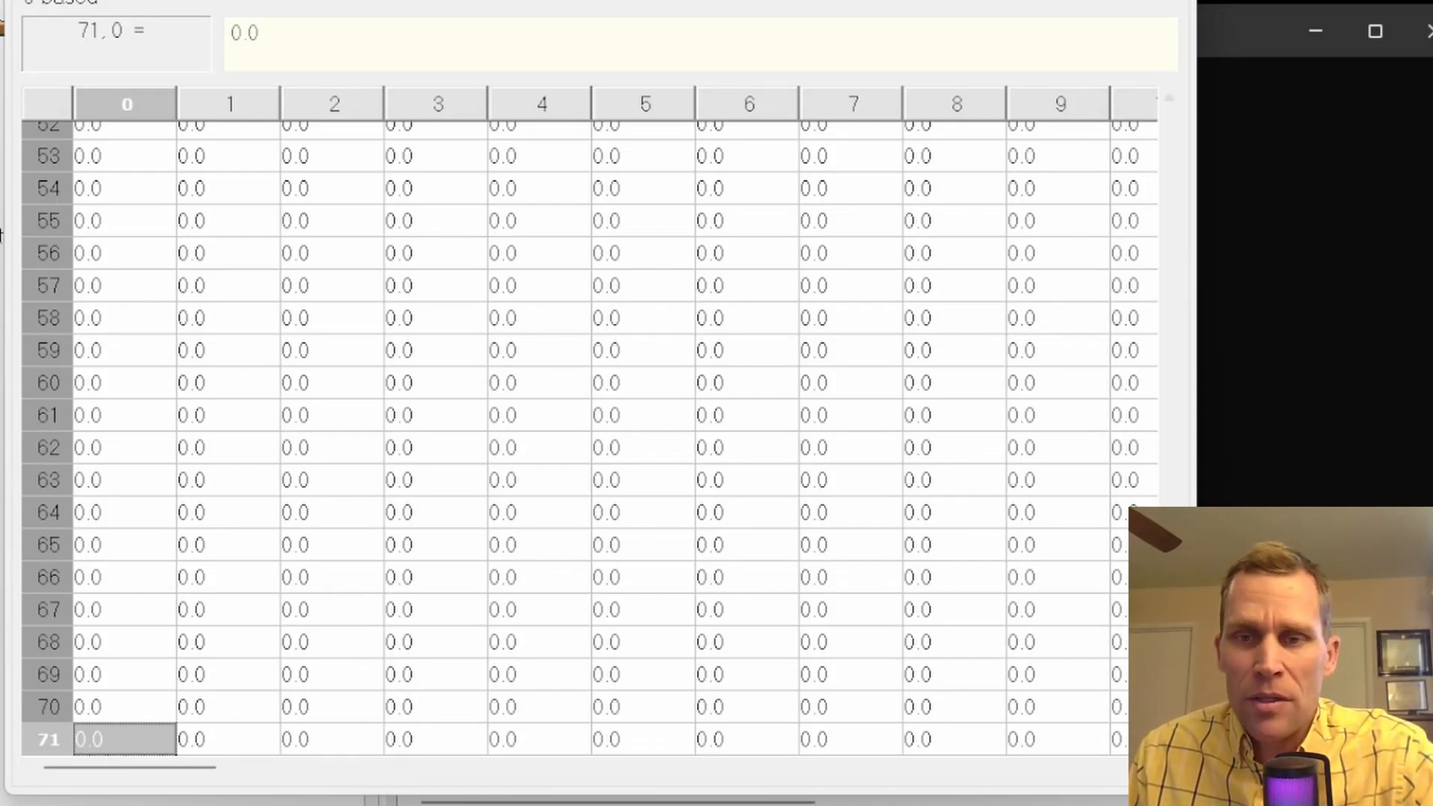
pyautogui.moveTo(1169, 661); pyautogui.dragTo(1126, 162)
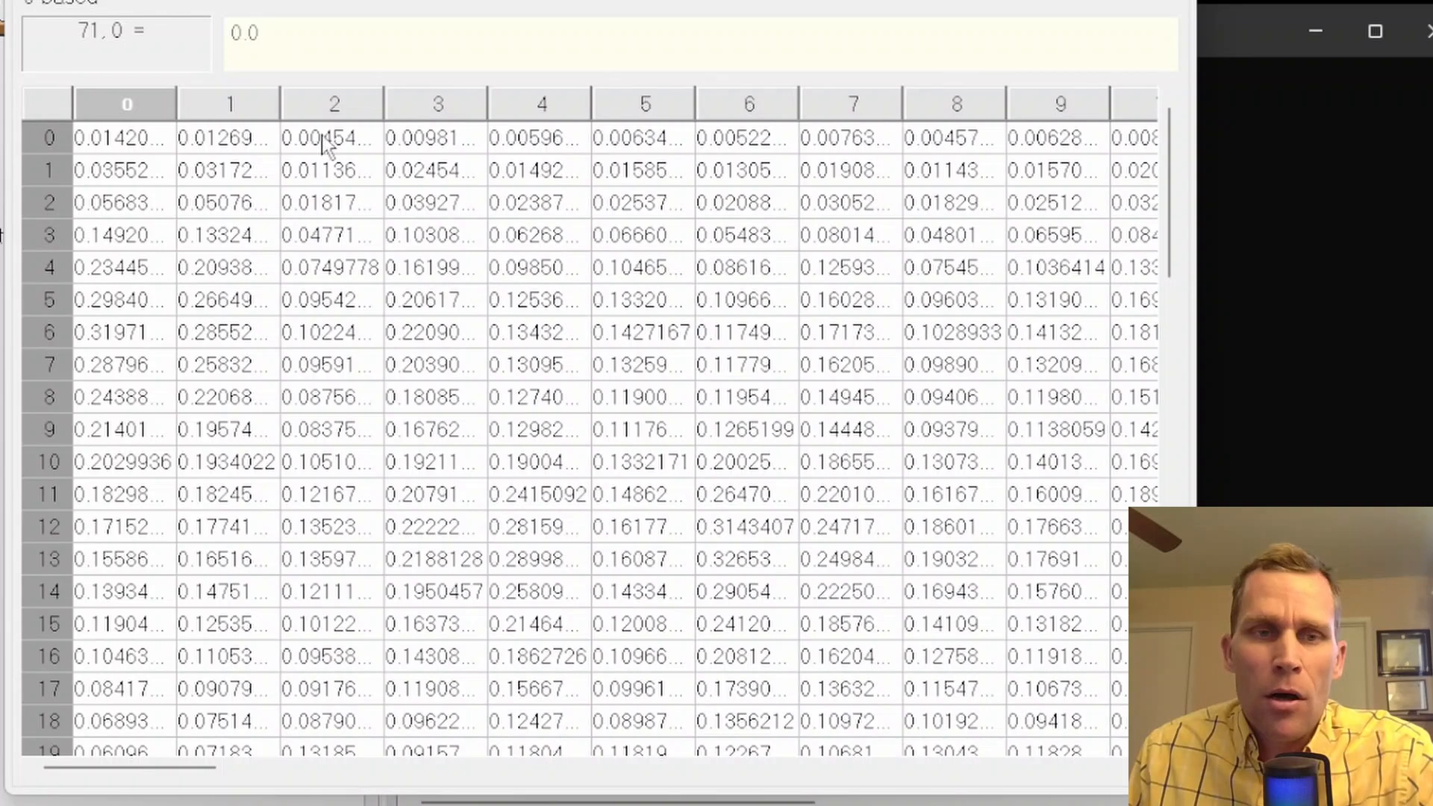
pyautogui.click(121, 140)
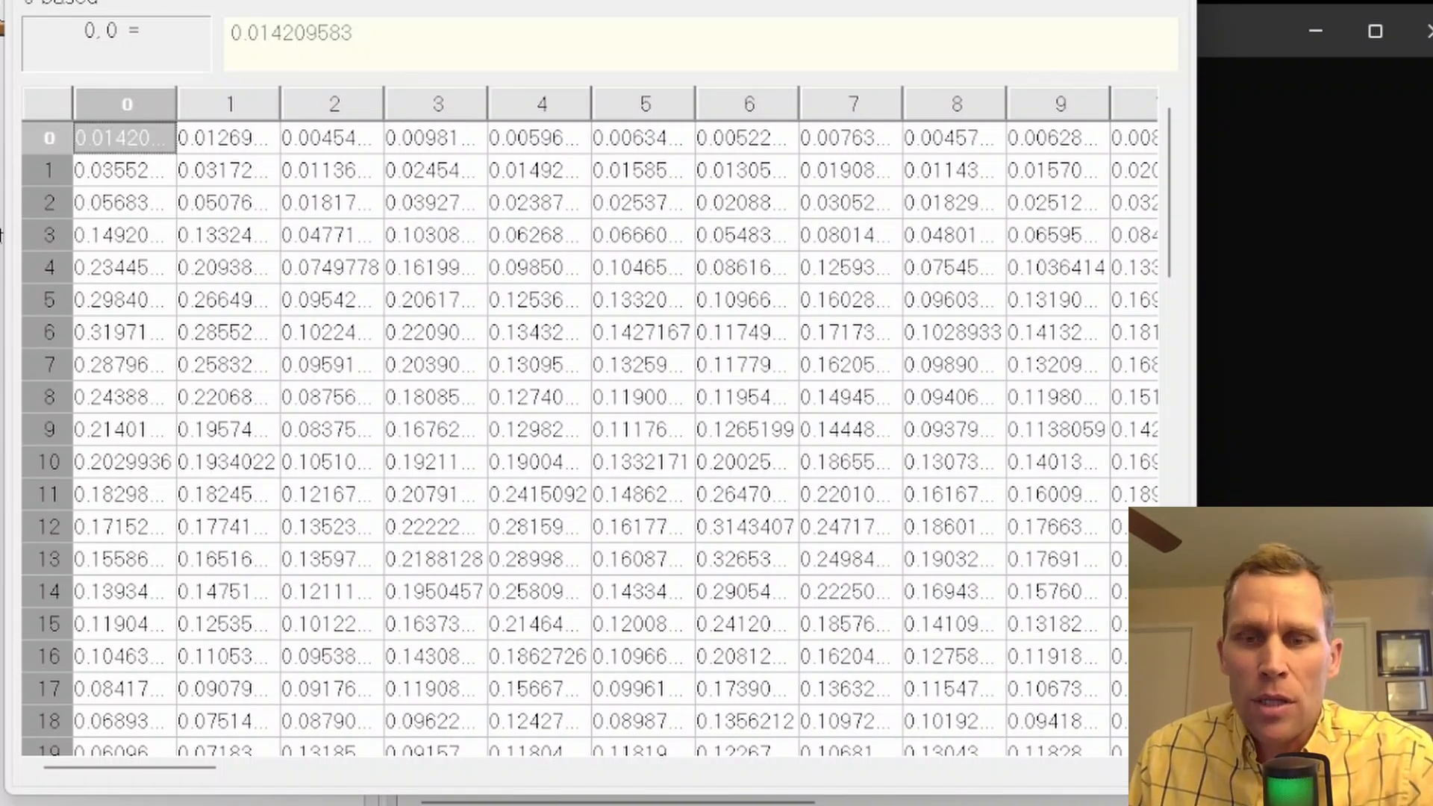
pyautogui.moveTo(145, 769); pyautogui.dragTo(1165, 772)
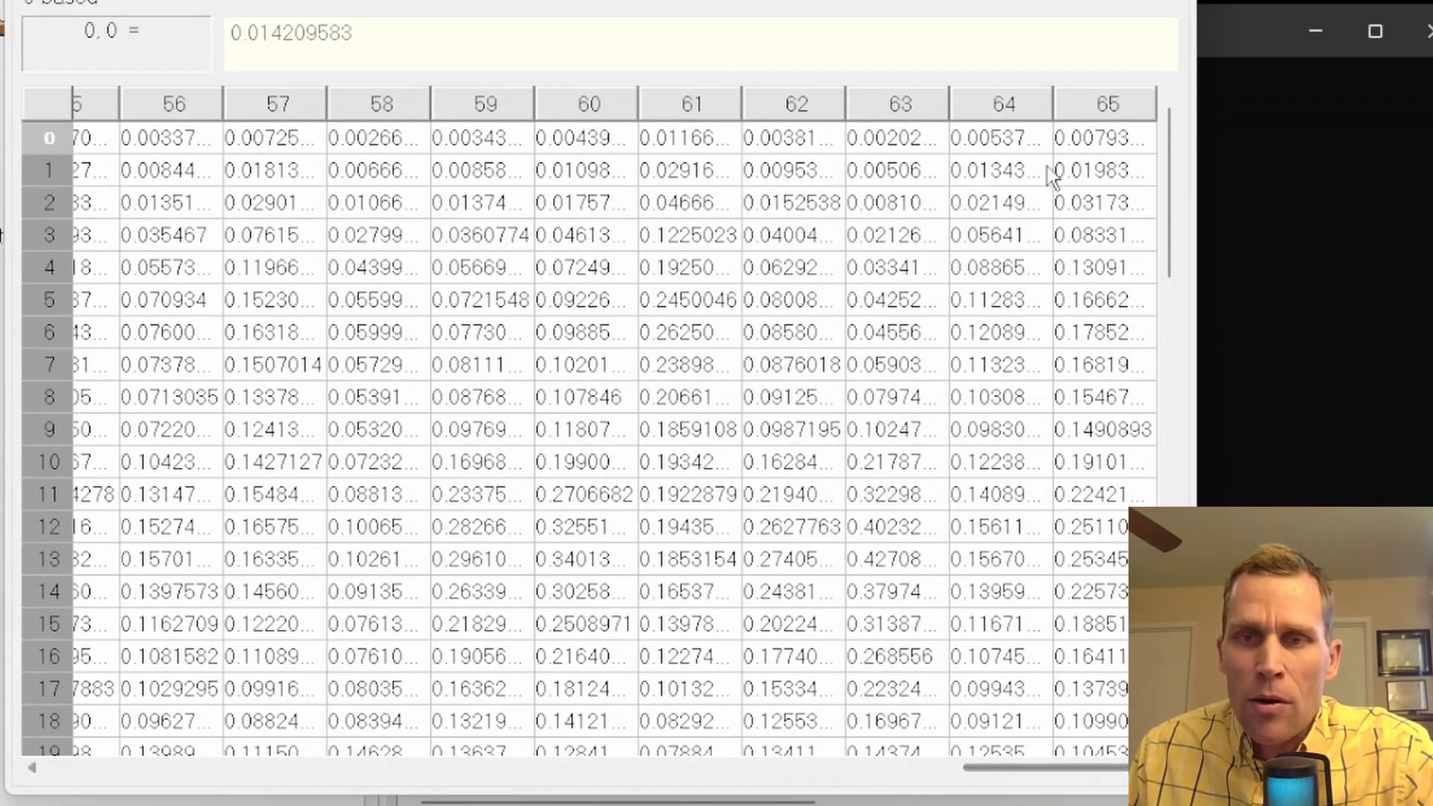
pyautogui.click(1103, 142)
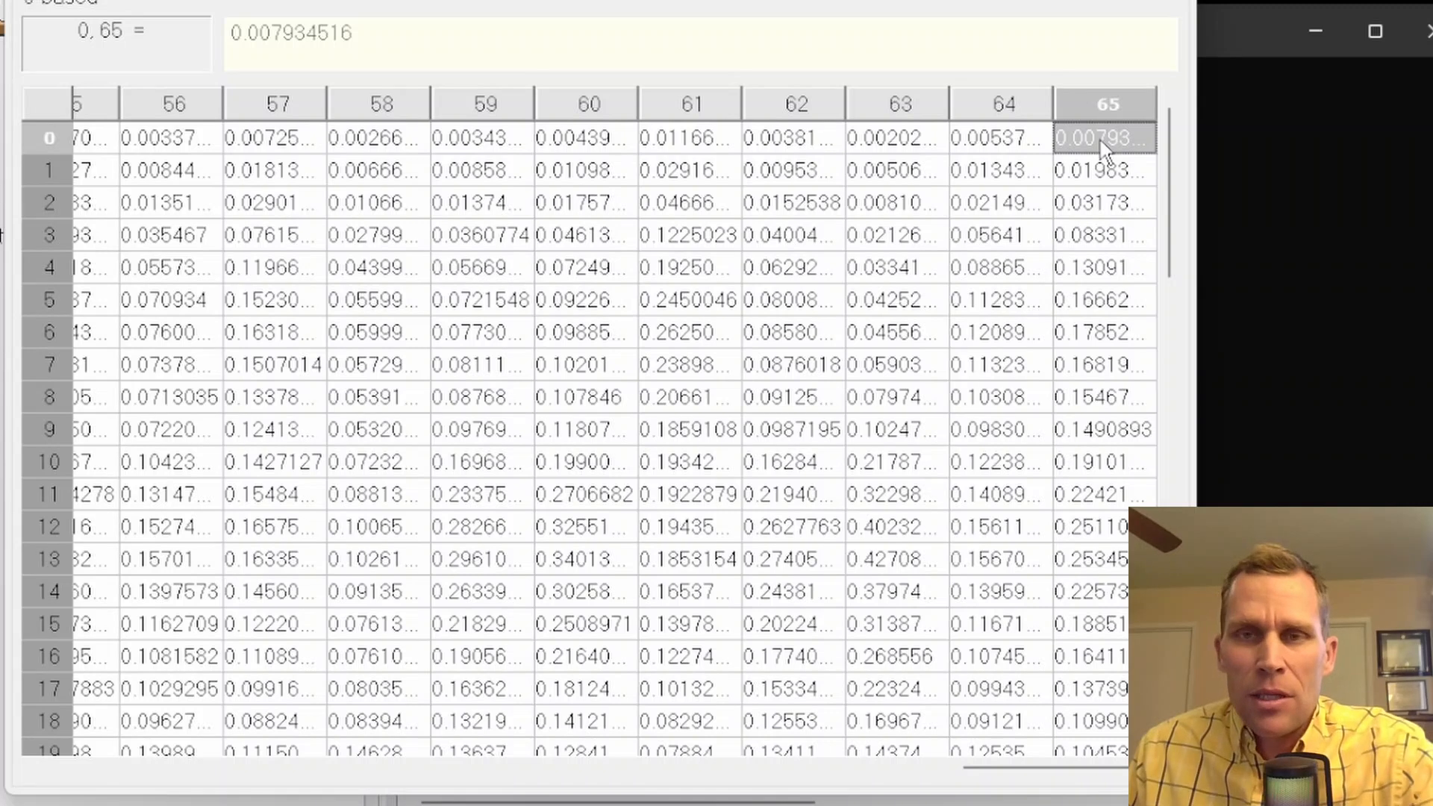
# Switch to HEC-DSSVue, plot the first precipitation grid in Met2.dss, then close the plot and minimize the program
pyautogui.moveTo(635, 805)
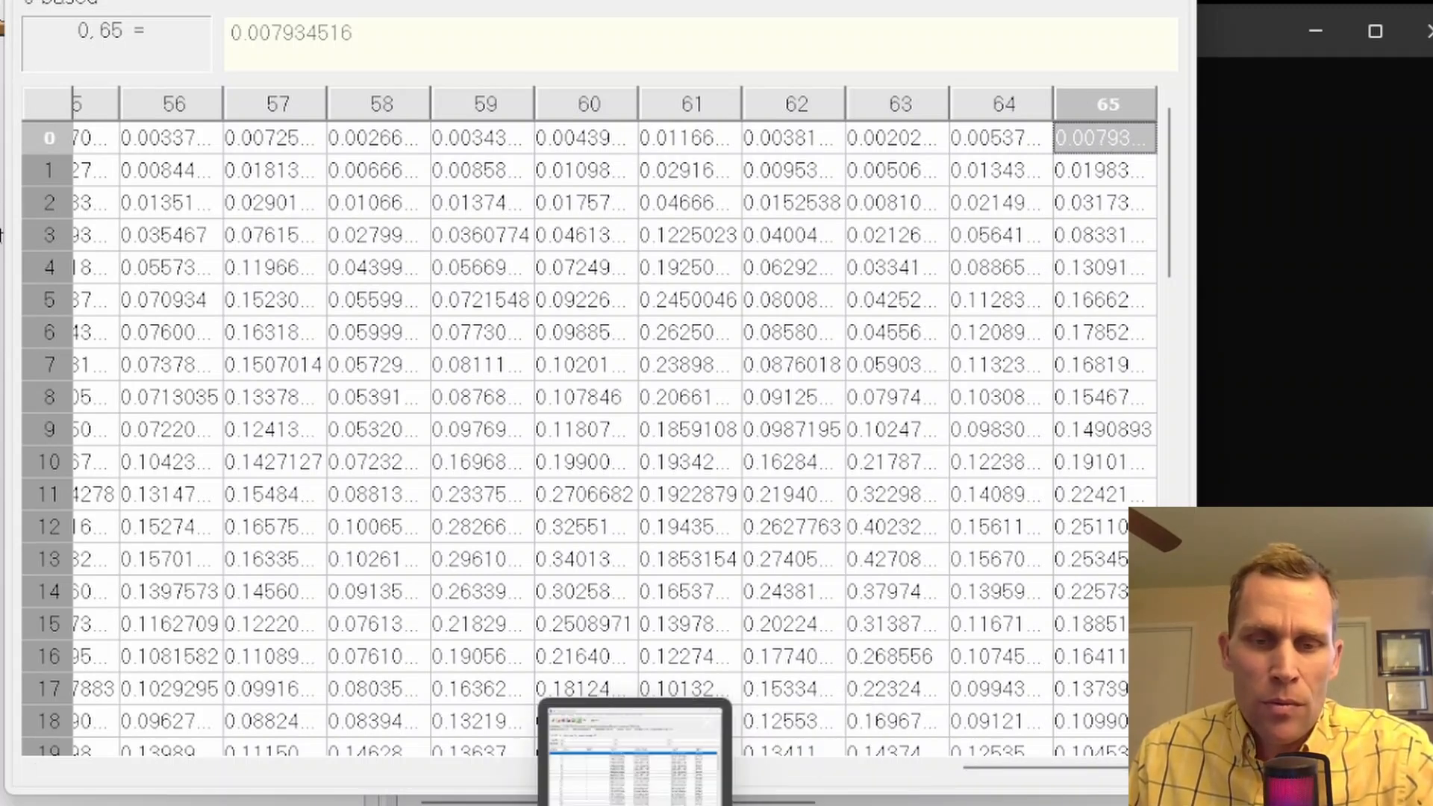
pyautogui.click(776, 805)
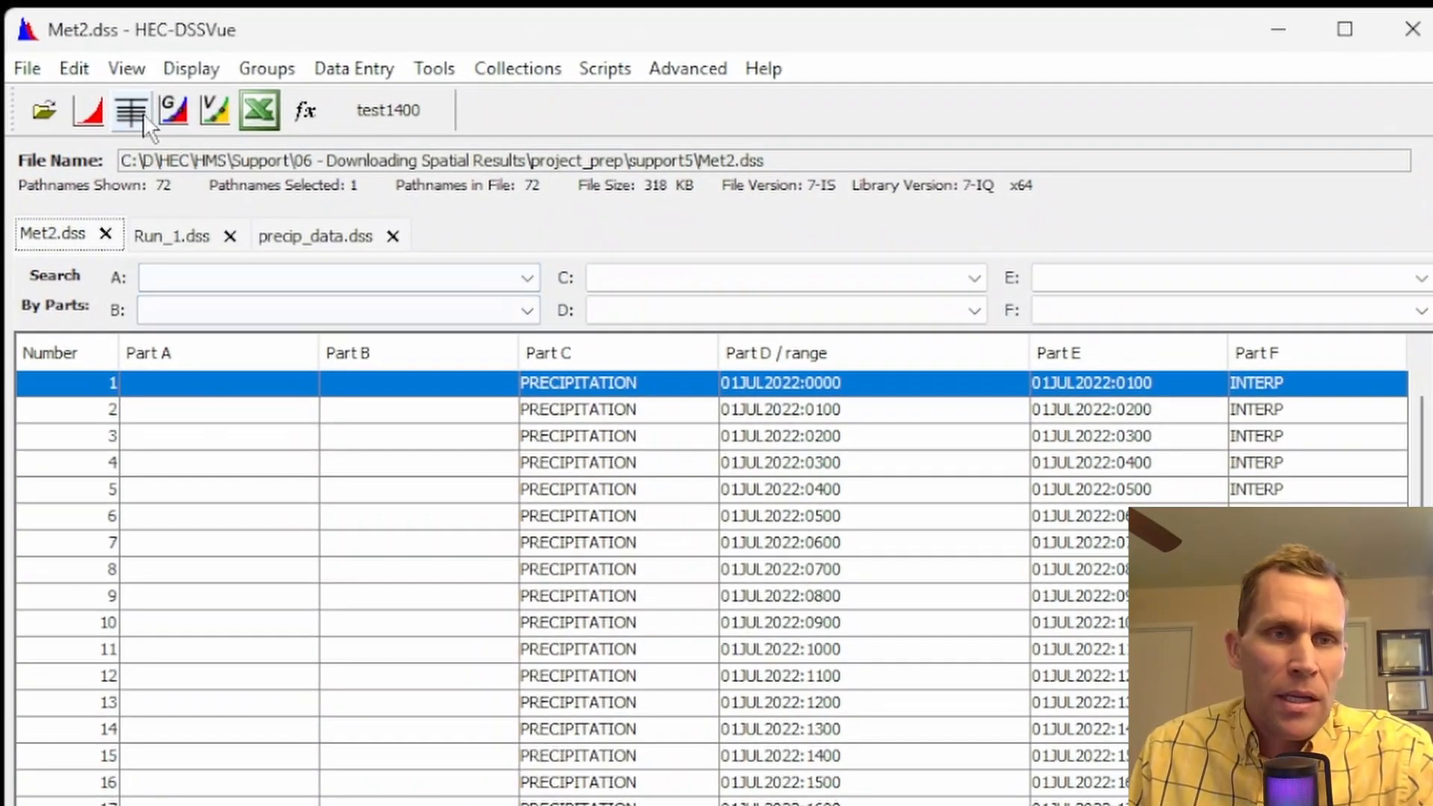
pyautogui.click(89, 112)
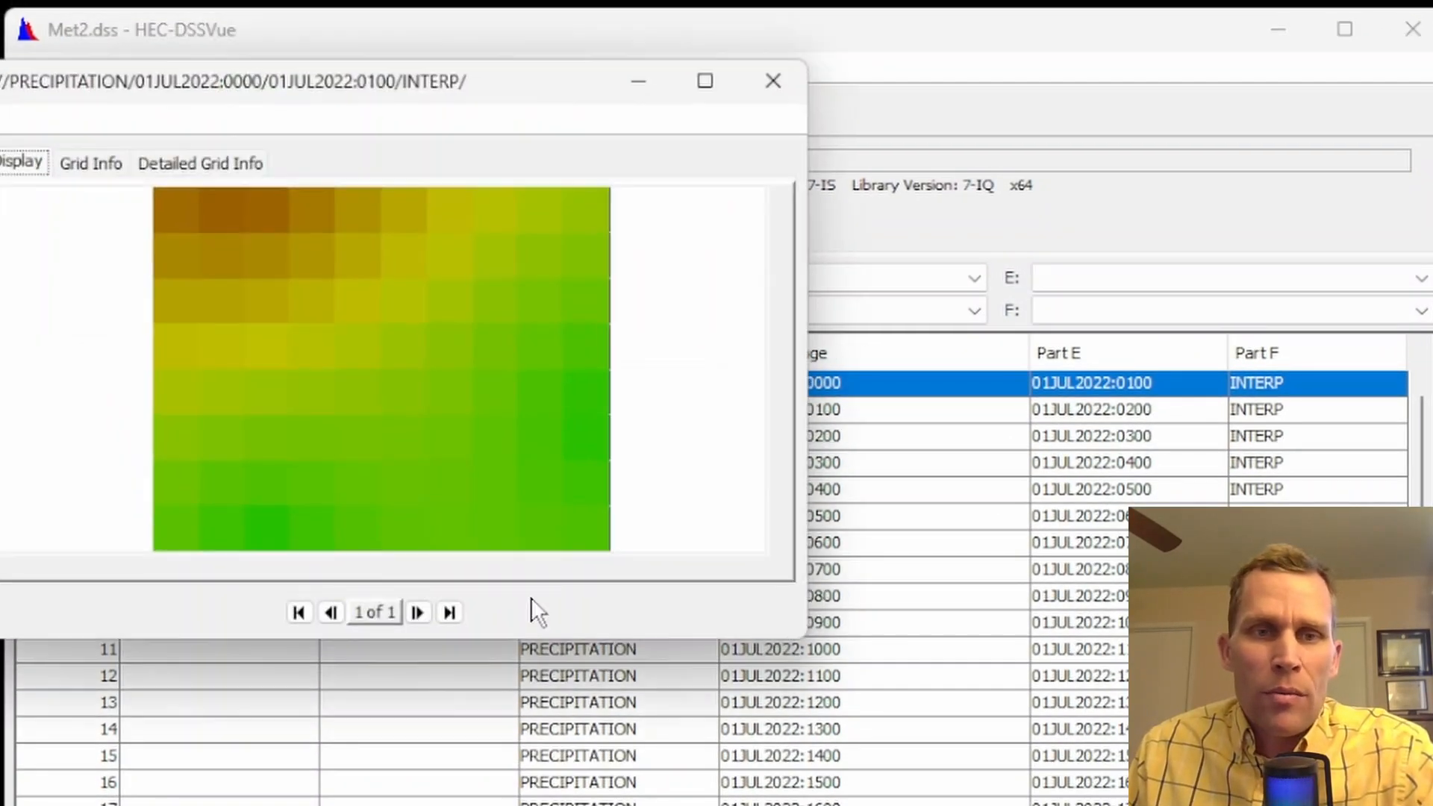
pyautogui.click(771, 82)
pyautogui.click(1279, 30)
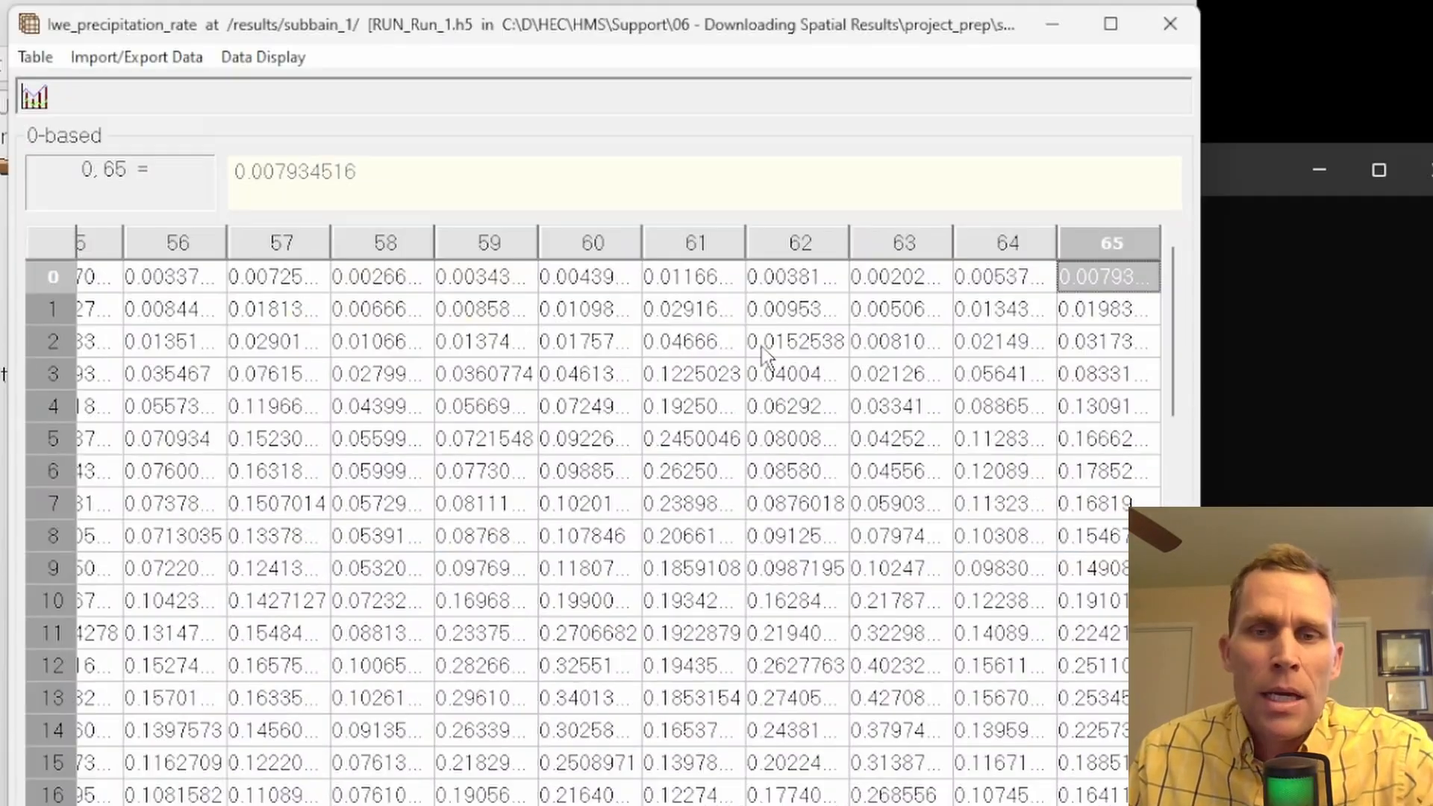
# Examine the precipitation series in columns 62 down to 59, and relate the columns to the grid cells on the HEC-HMS basin map
pyautogui.moveTo(776, 288); pyautogui.dragTo(802, 791)
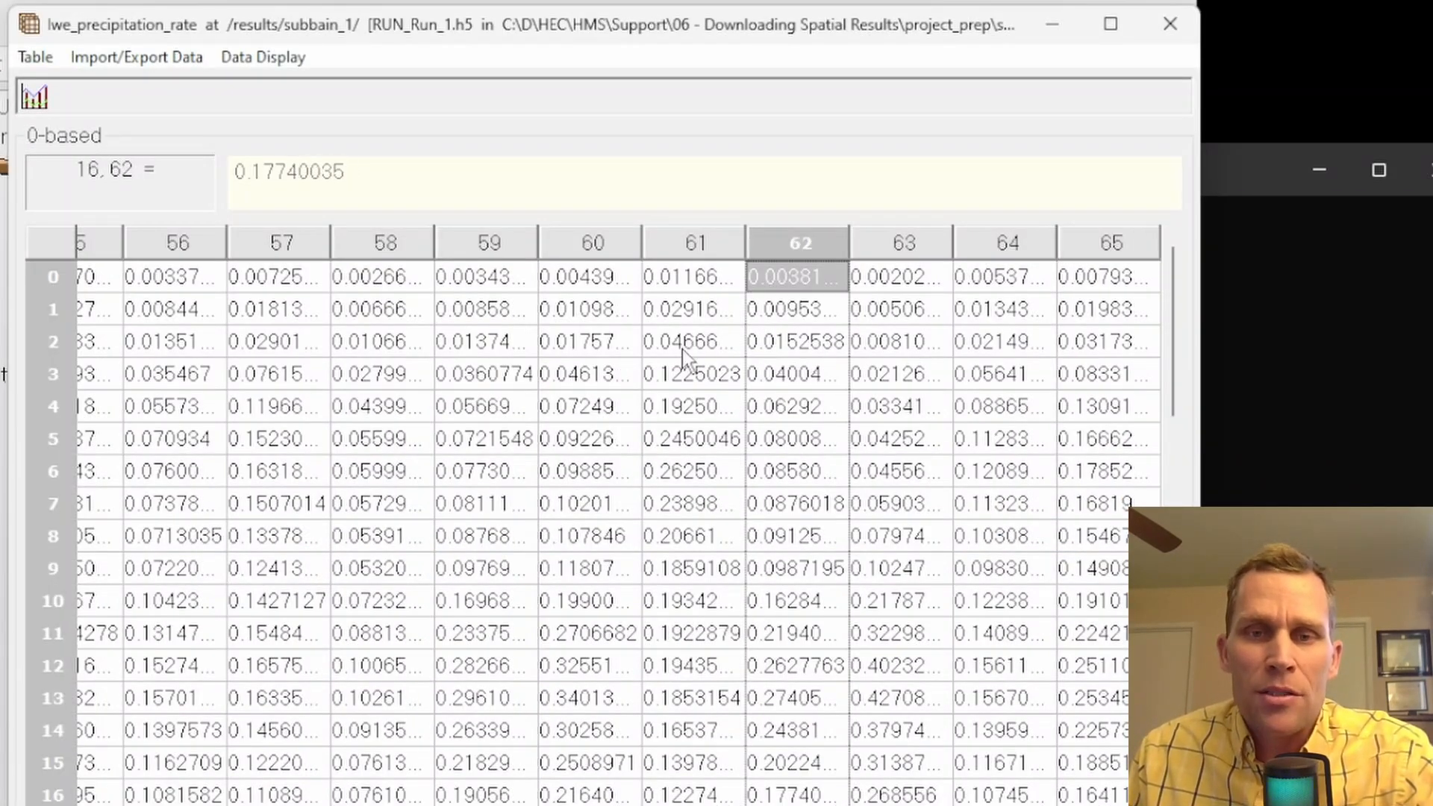
pyautogui.moveTo(676, 310); pyautogui.dragTo(666, 650)
pyautogui.click(589, 281)
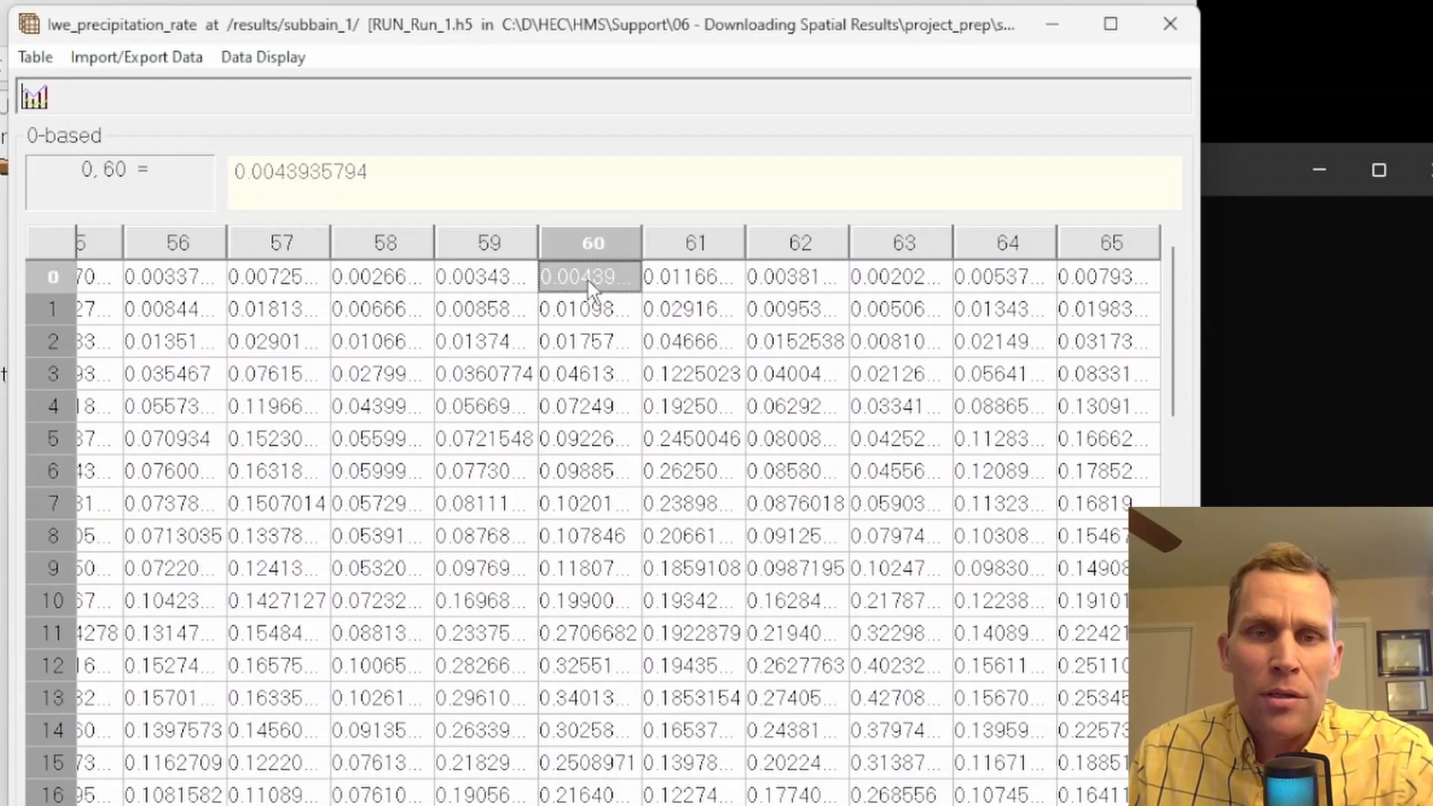
pyautogui.click(482, 309)
pyautogui.hotkey('alt', 'Tab')
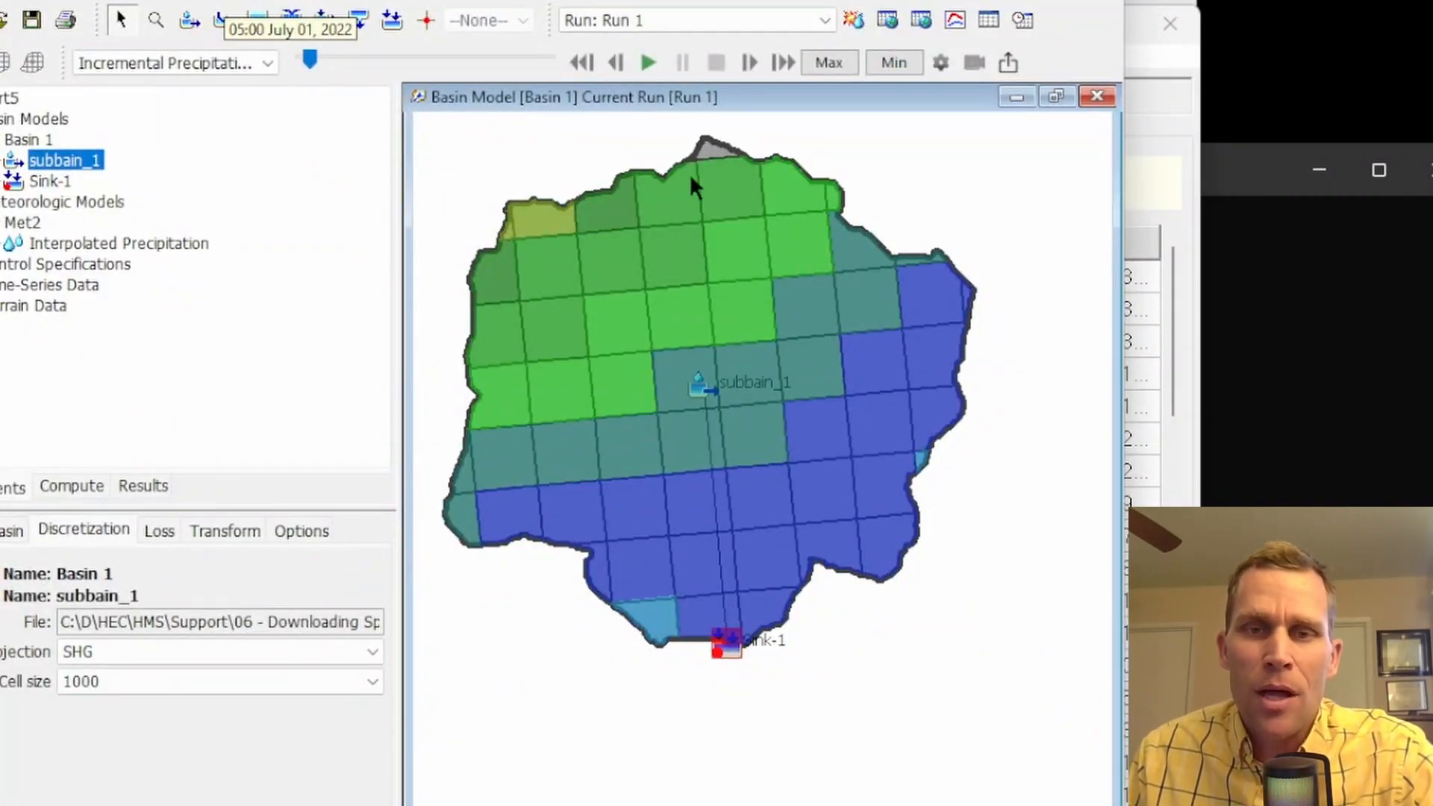
pyautogui.hotkey('alt', 'Tab')
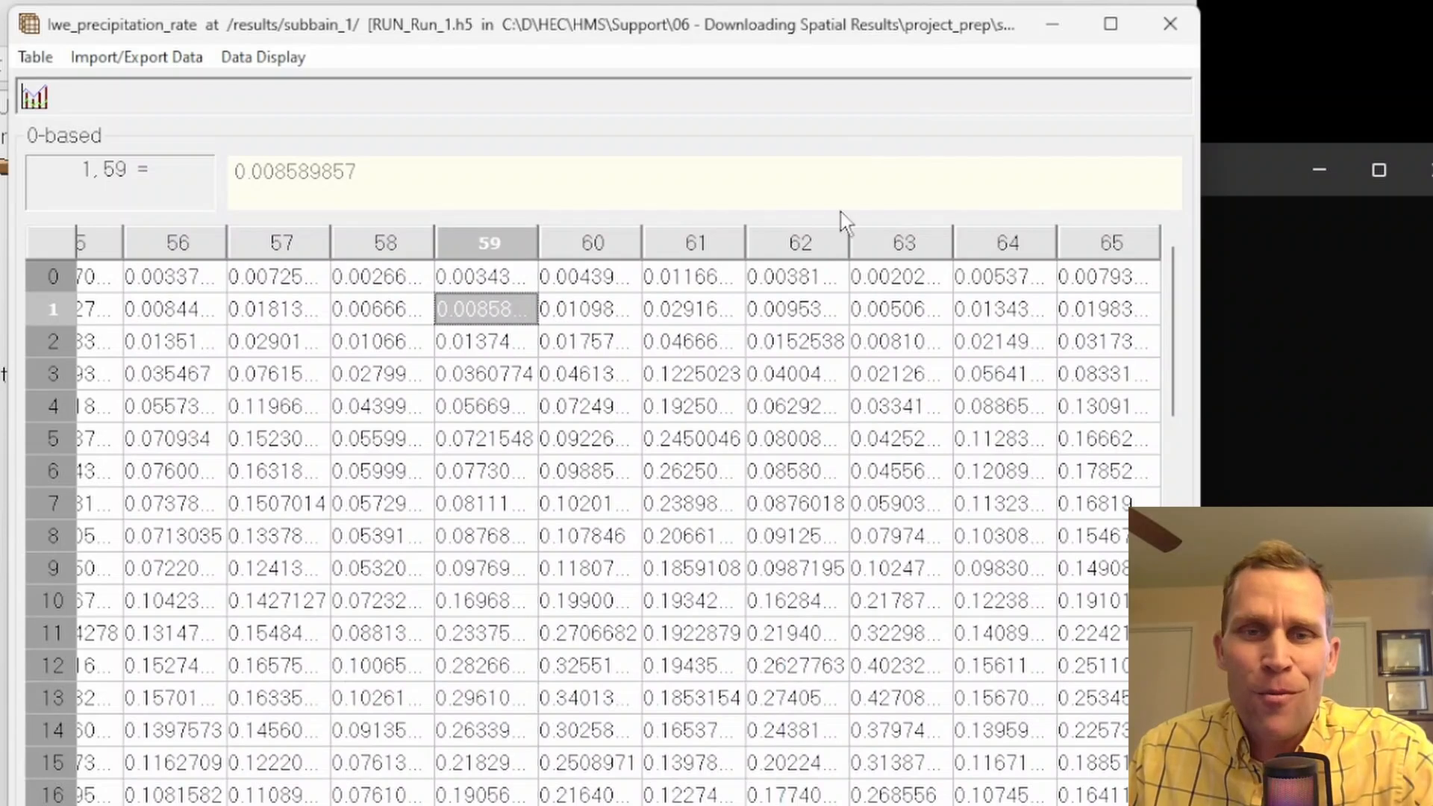
# In HEC-HMS, graph grid cell -830, 1982's incremental precipitation, review its tabulated values, and close both result windows
pyautogui.hotkey('alt', 'Tab')
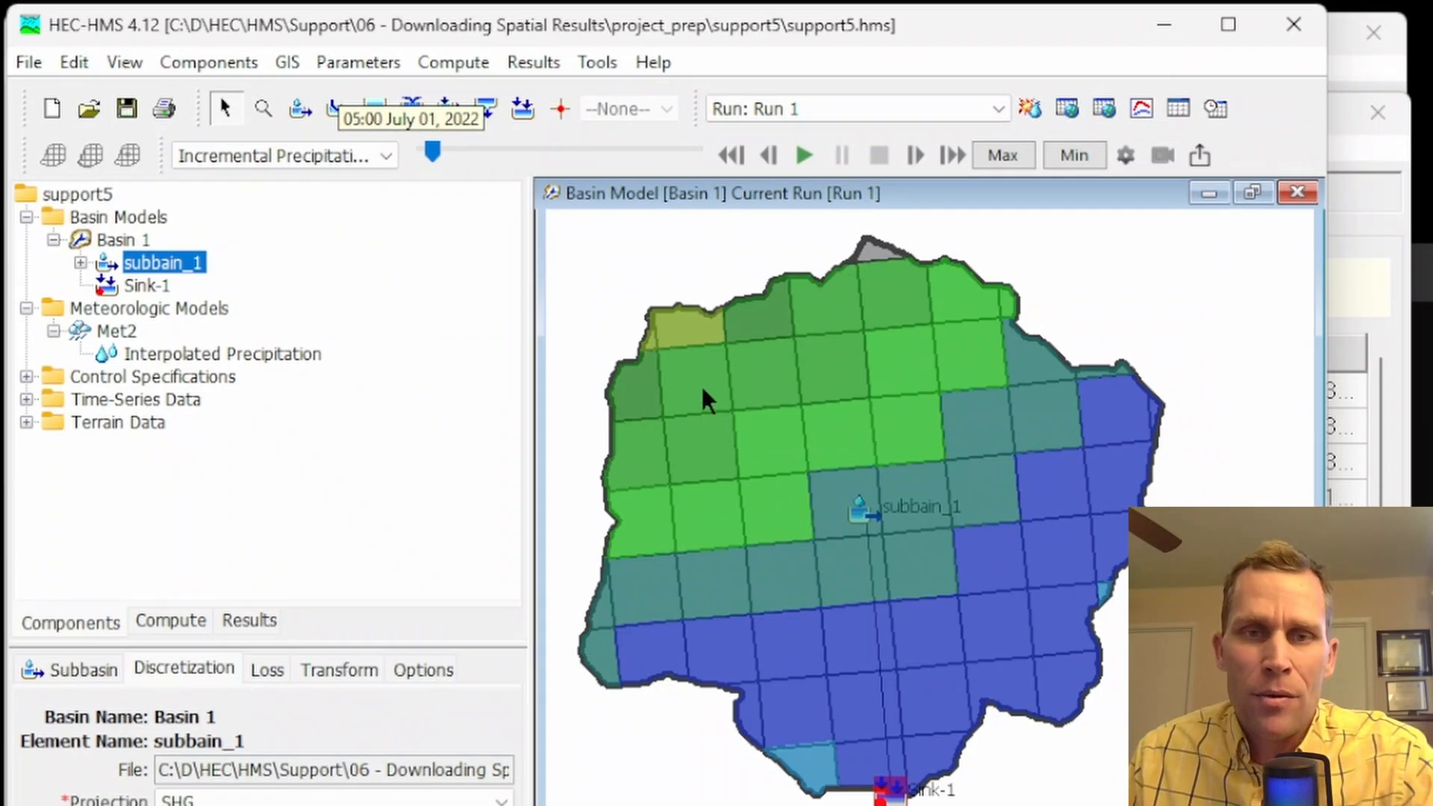
pyautogui.rightClick(593, 303)
pyautogui.click(751, 406)
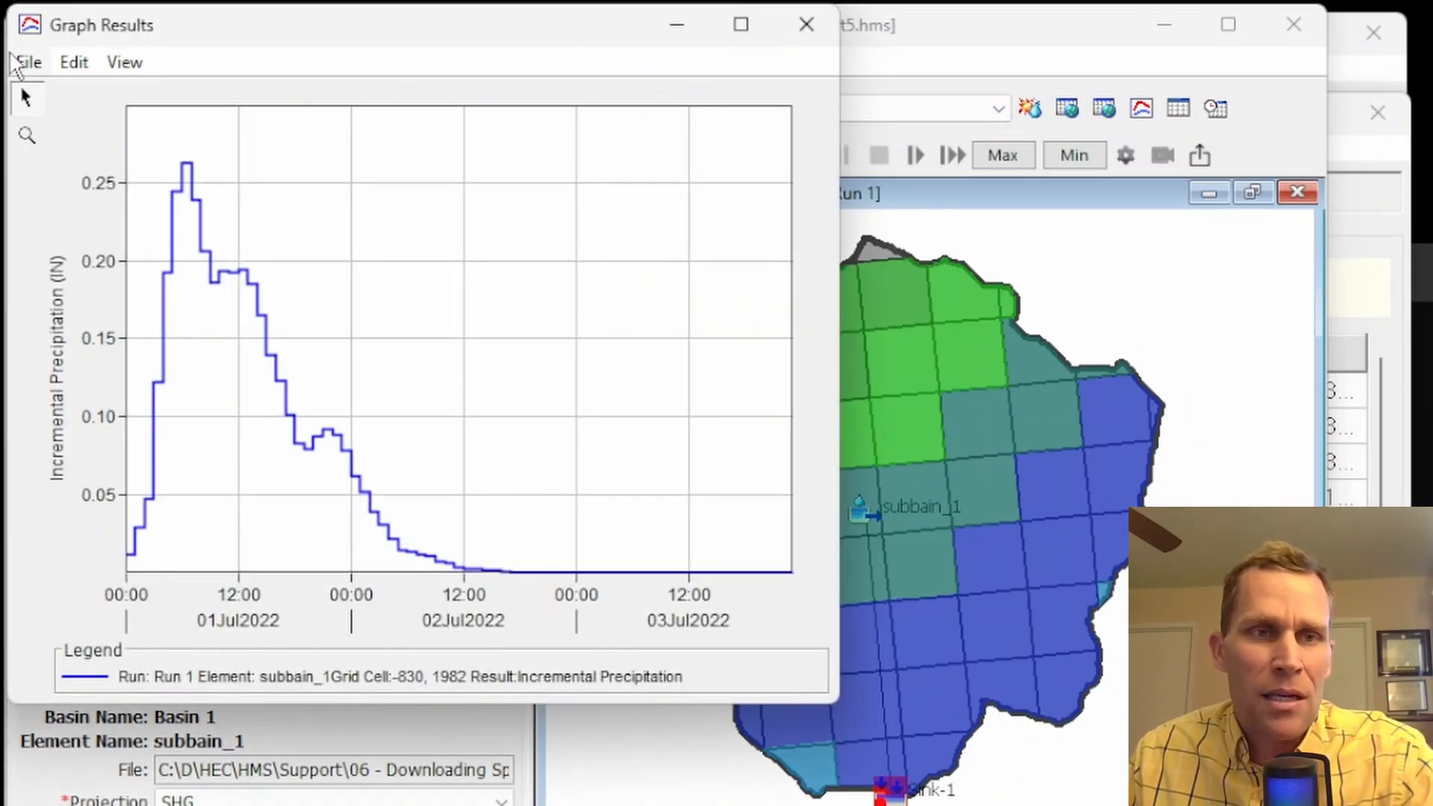
pyautogui.click(30, 62)
pyautogui.click(59, 99)
pyautogui.moveTo(702, 302); pyautogui.dragTo(743, 646)
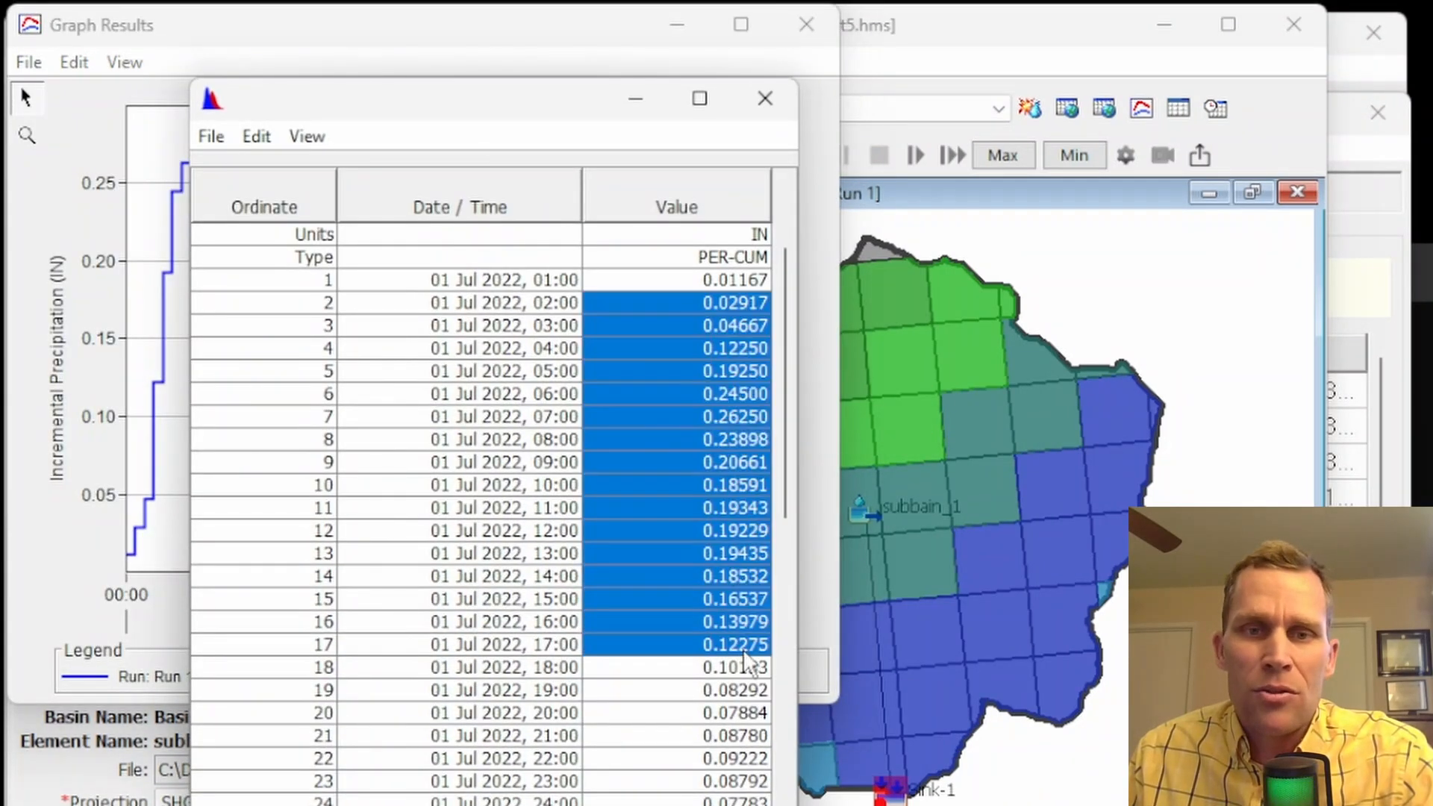
pyautogui.click(765, 98)
pyautogui.click(806, 25)
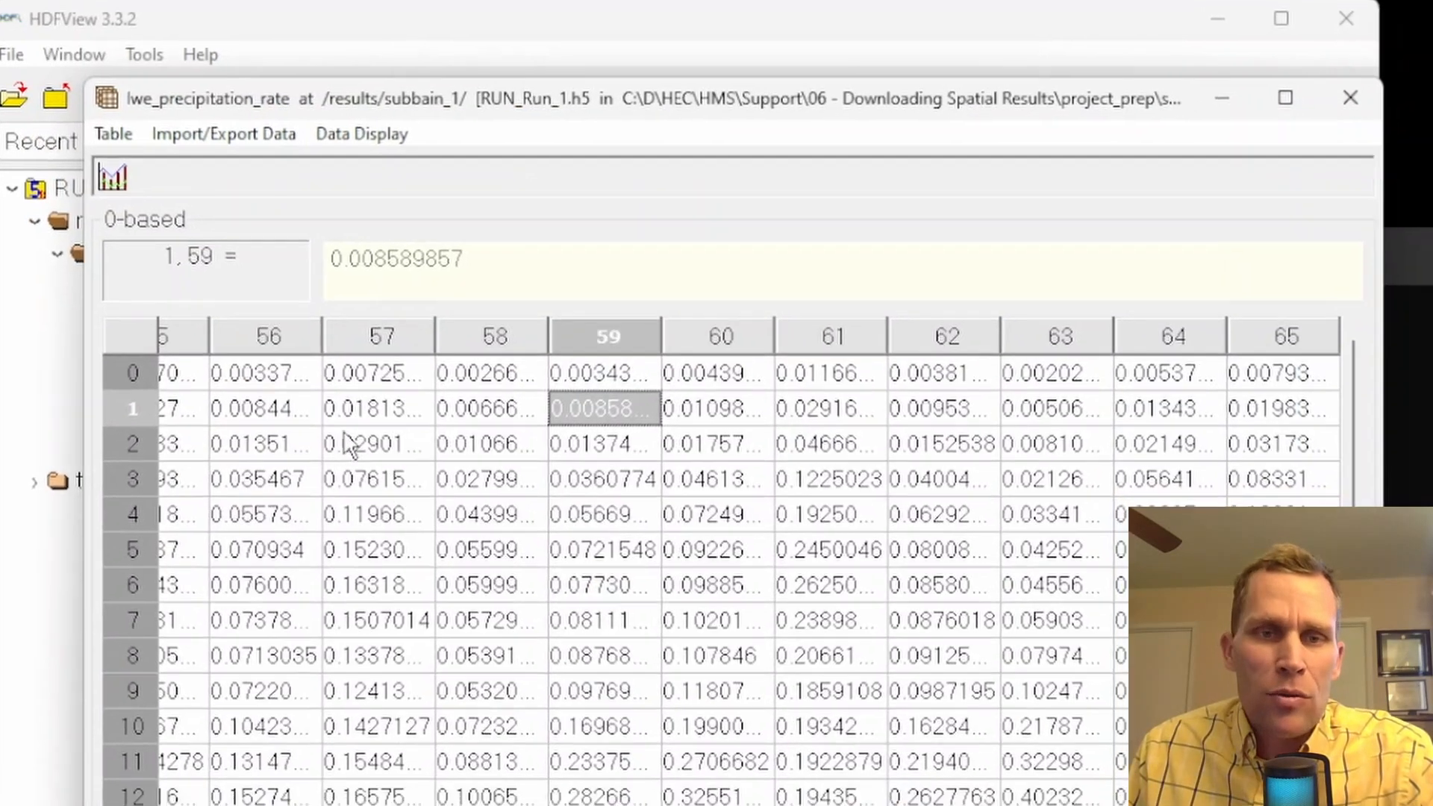
# Return to HDFView and select the precipitation rates in rows 1 to 14 of columns 56 to 59
pyautogui.click(345, 656)
pyautogui.click(496, 769)
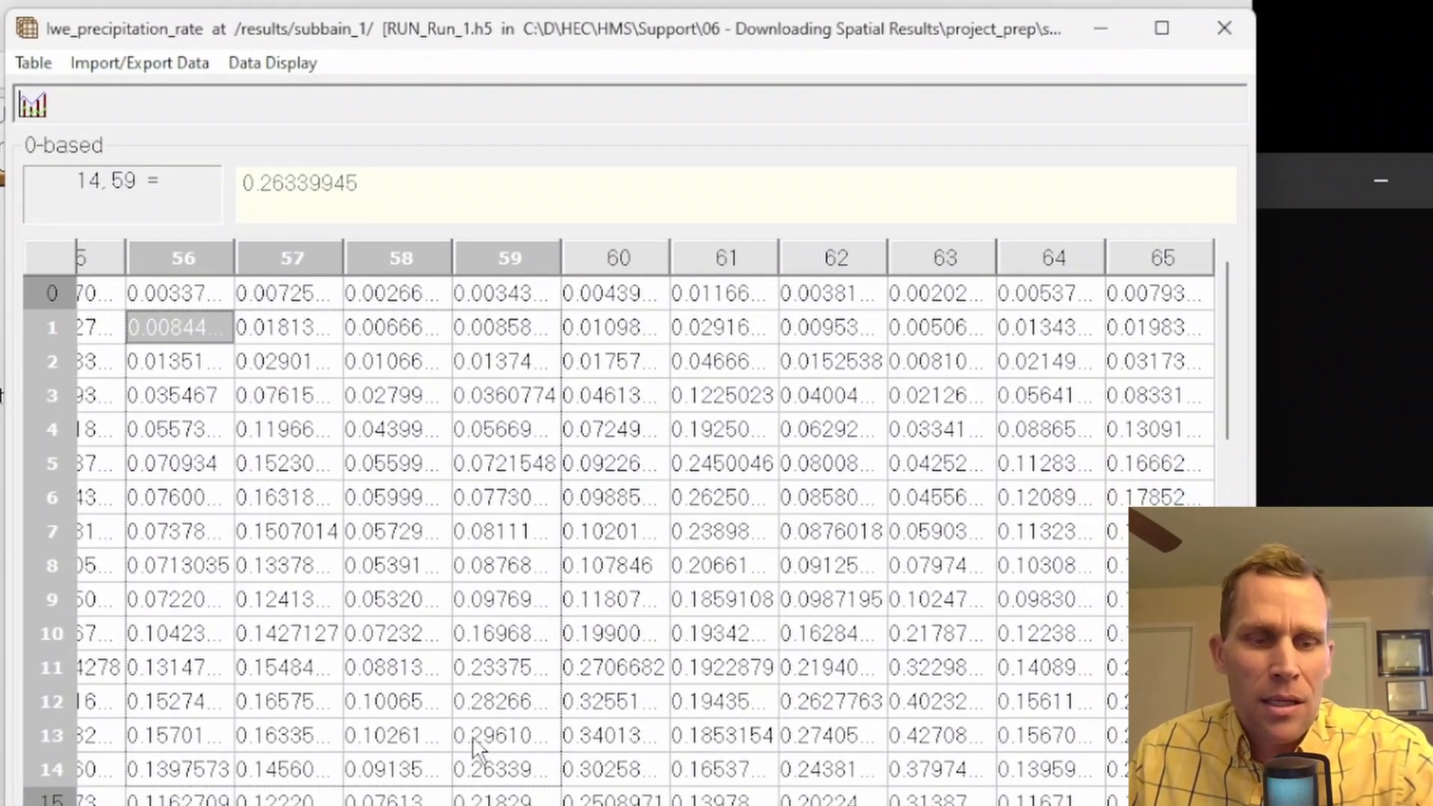
# Export the lwe_precipitation_rate table to a text file named precip on the Desktop
pyautogui.click(254, 501)
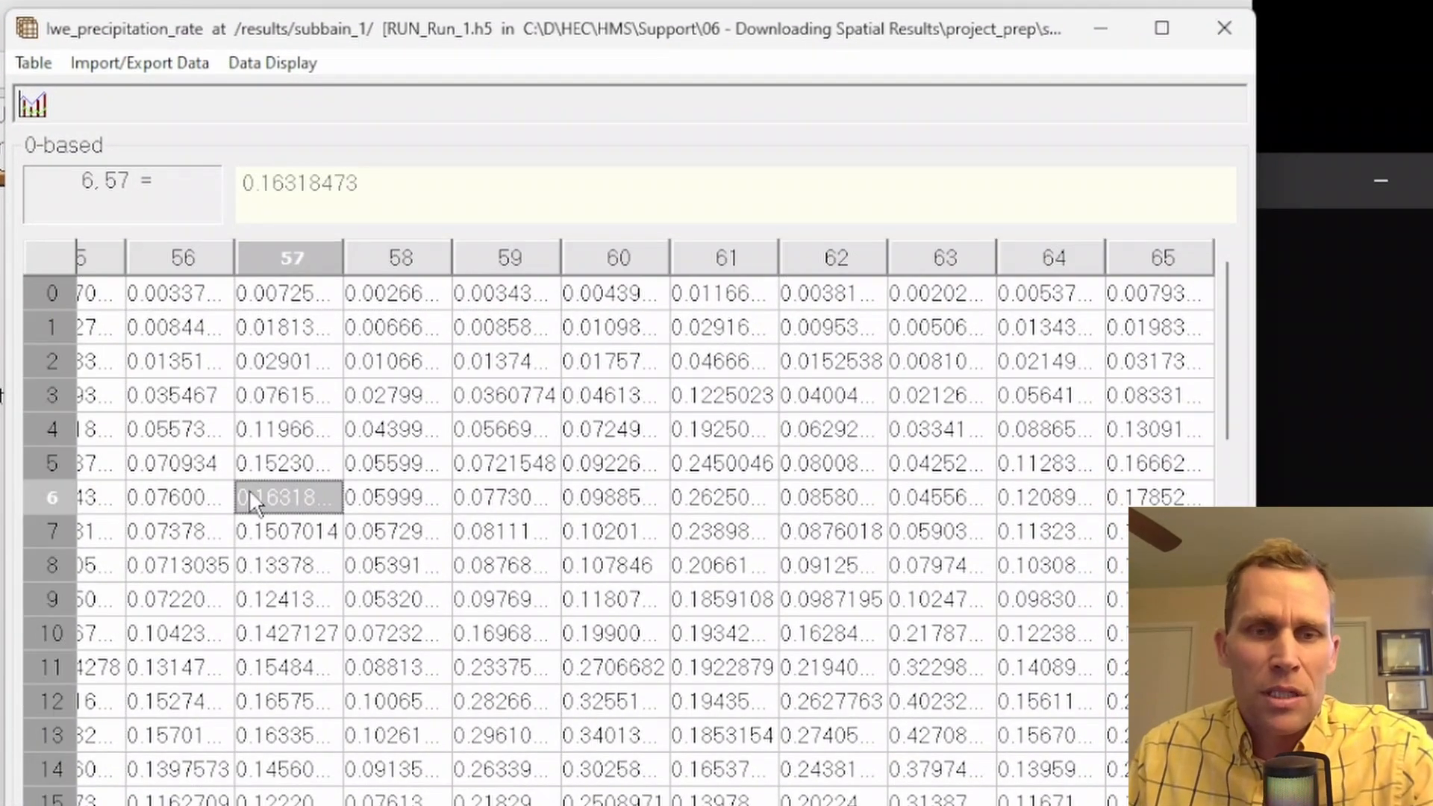
pyautogui.click(153, 65)
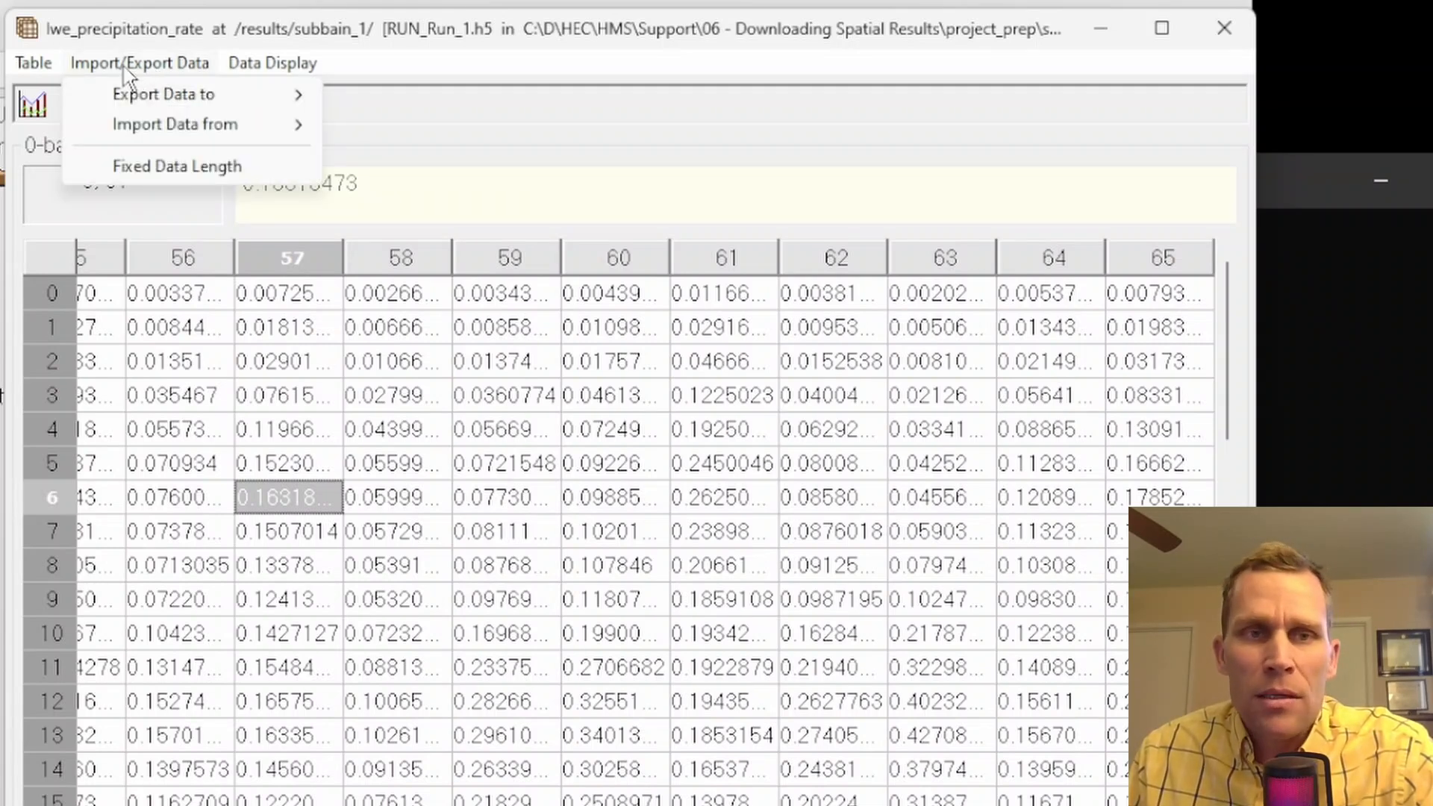
pyautogui.moveTo(181, 107)
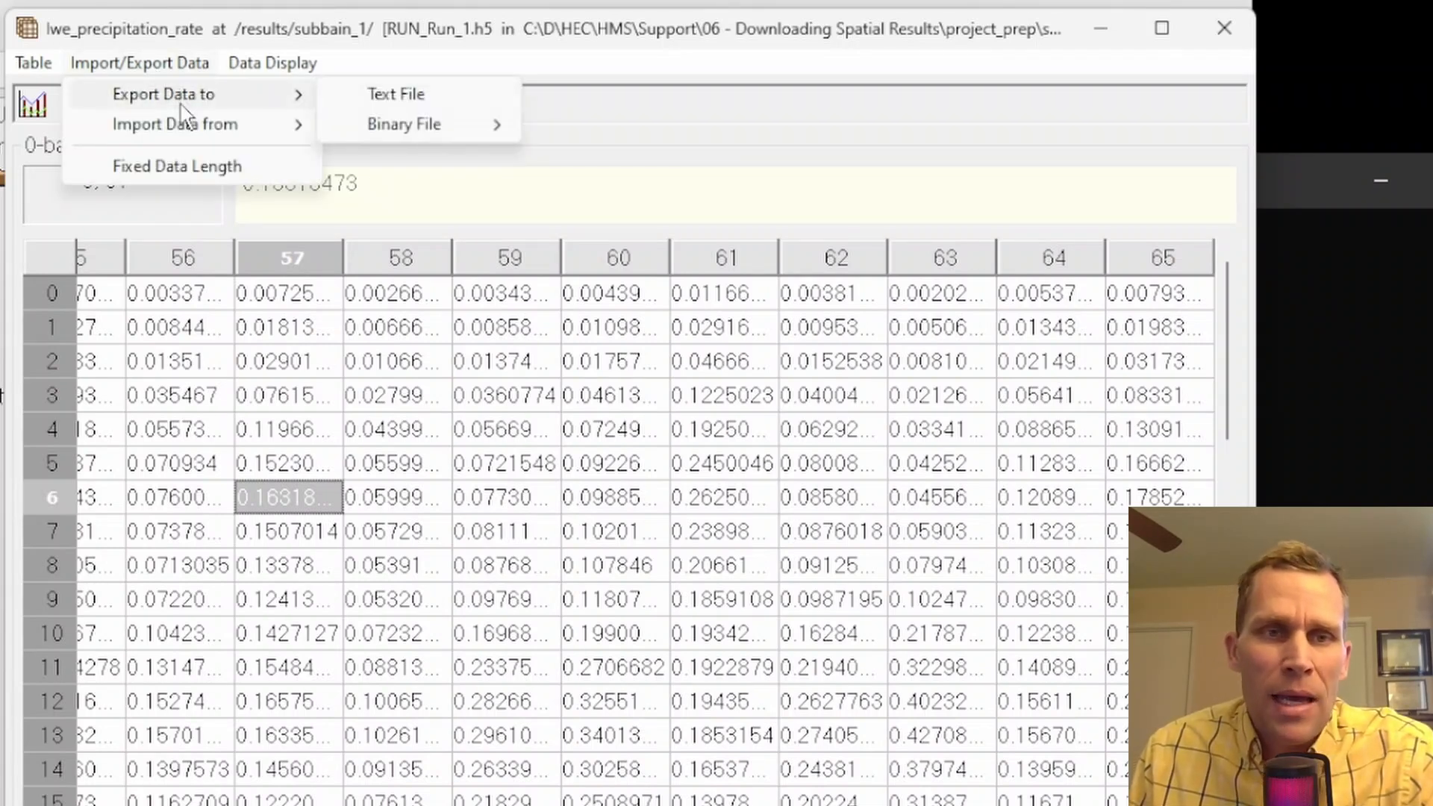
pyautogui.click(396, 105)
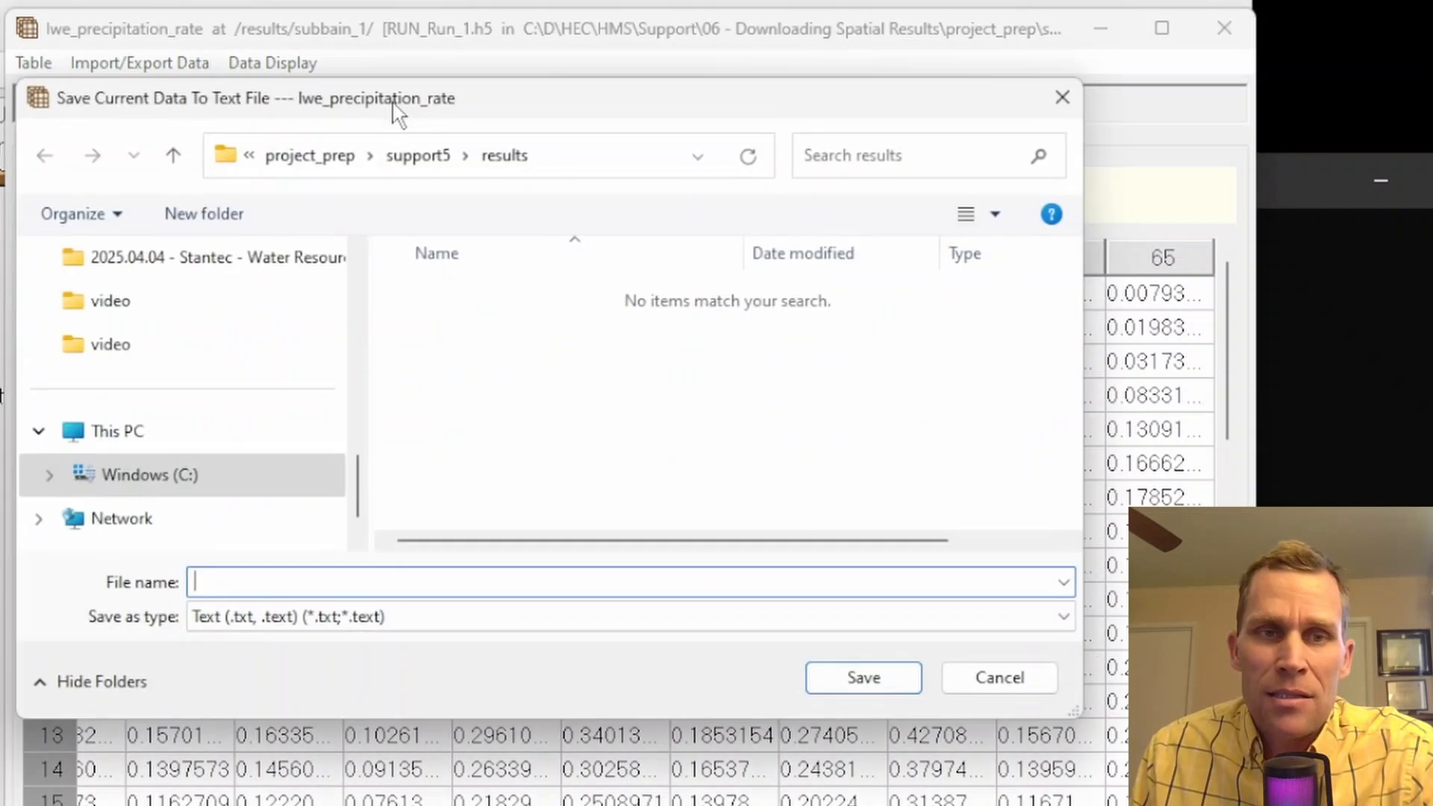
pyautogui.write('precip')
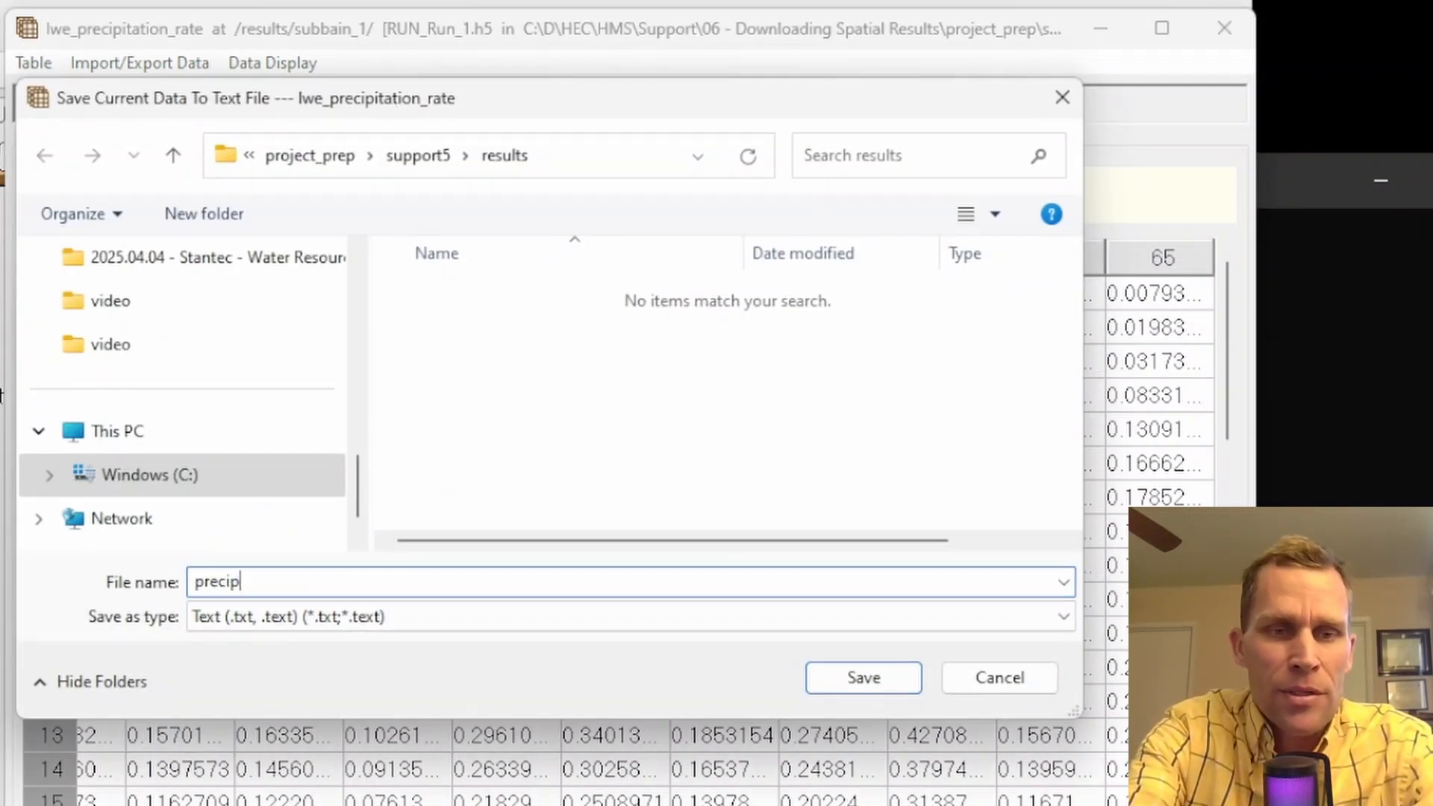
pyautogui.scroll(-1, 70, 311)
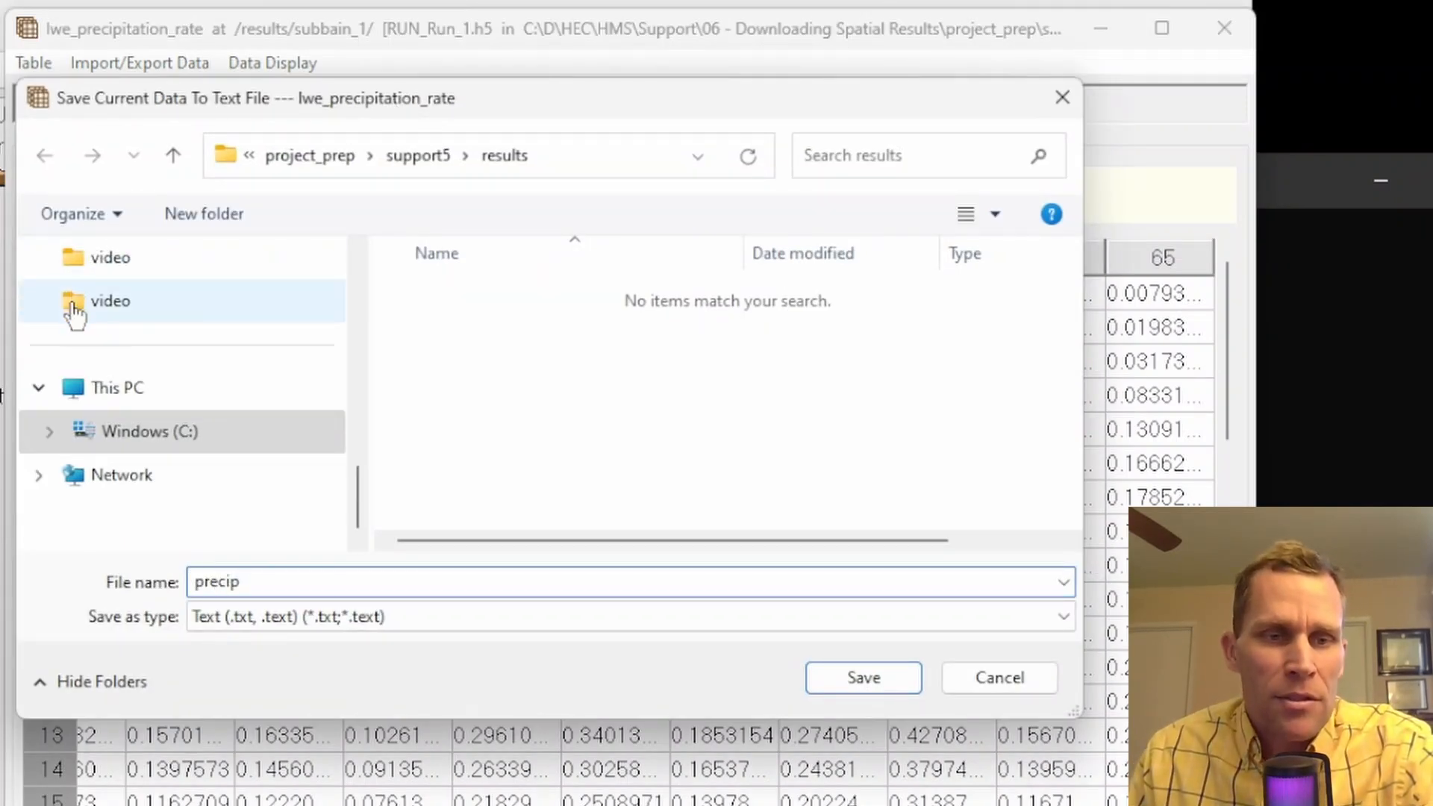
pyautogui.scroll(5, 137, 381)
pyautogui.scroll(1, 136, 368)
pyautogui.click(123, 346)
pyautogui.click(863, 681)
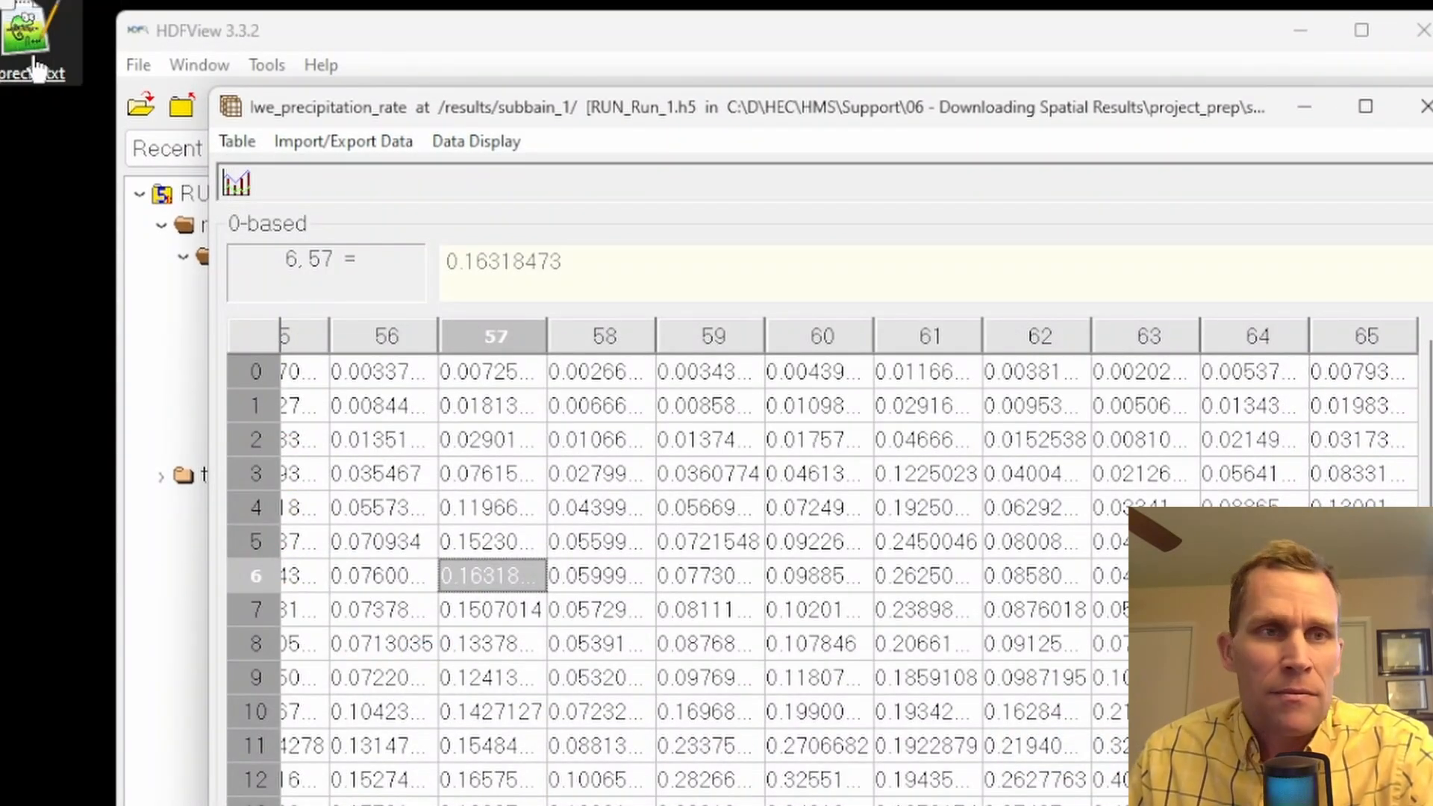
# Open precip.txt from the Desktop in Notepad++ and examine how the first two table rows are written as text lines
pyautogui.rightClick(22, 41)
pyautogui.moveTo(119, 171)
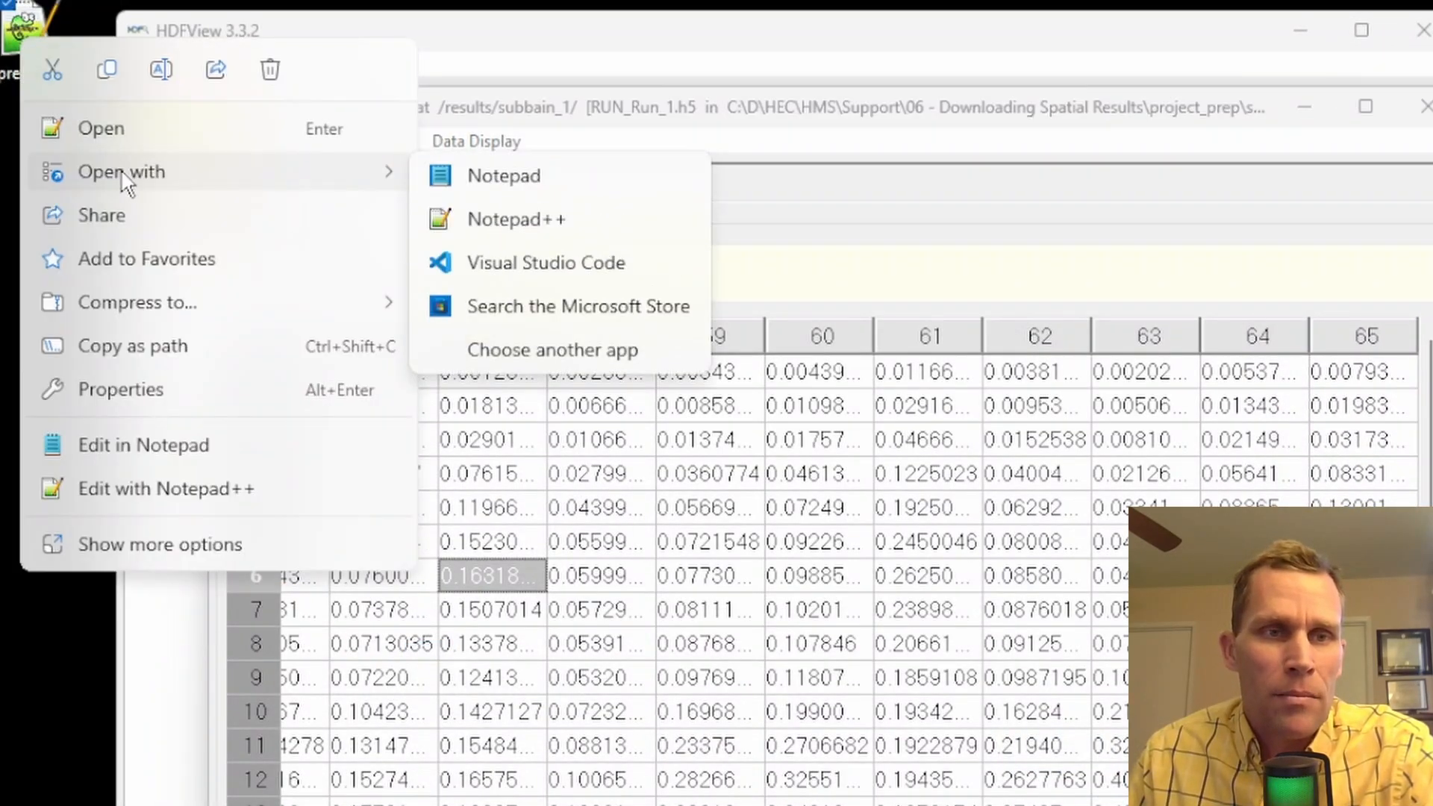
pyautogui.click(463, 215)
pyautogui.moveTo(240, 139); pyautogui.dragTo(488, 519)
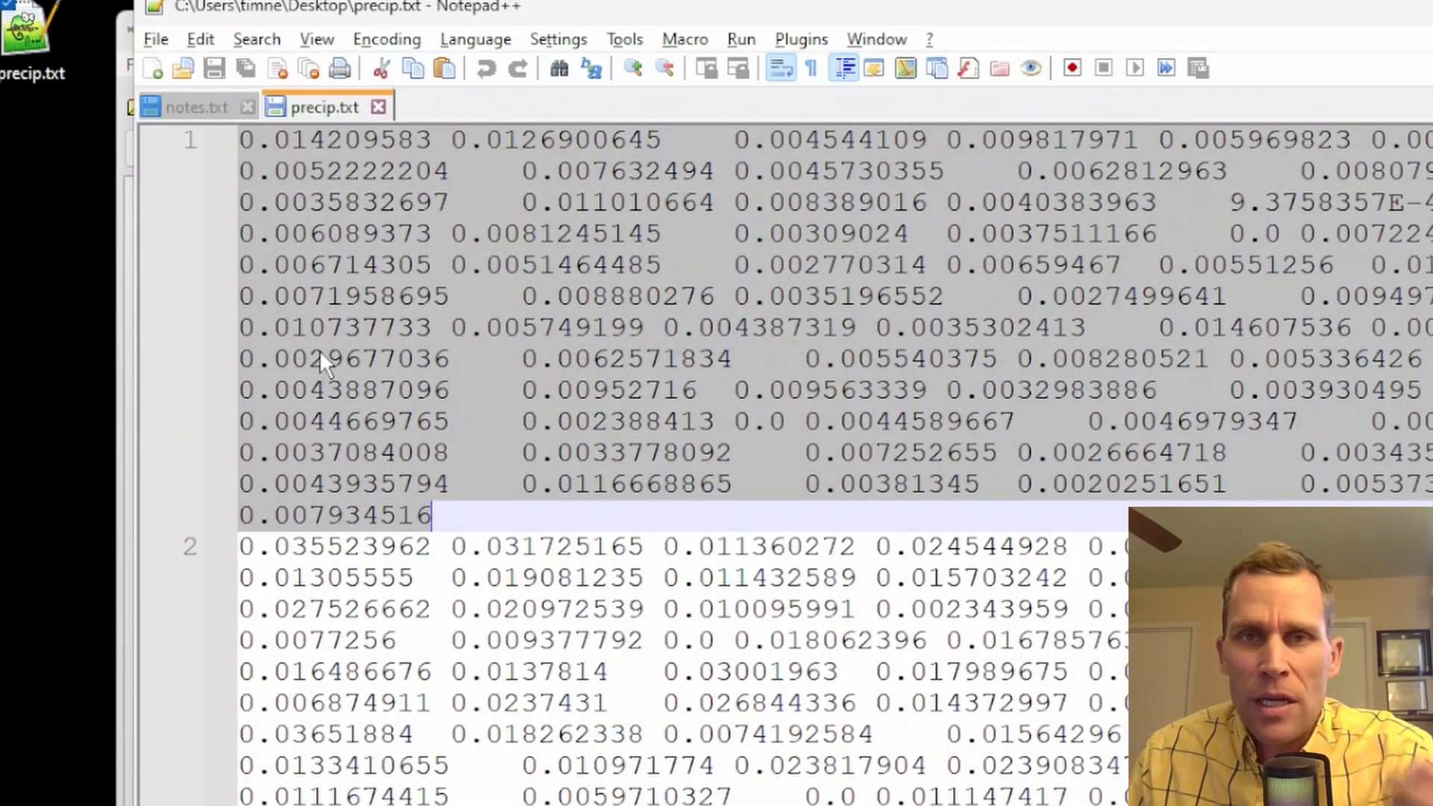
pyautogui.scroll(-1, 322, 338)
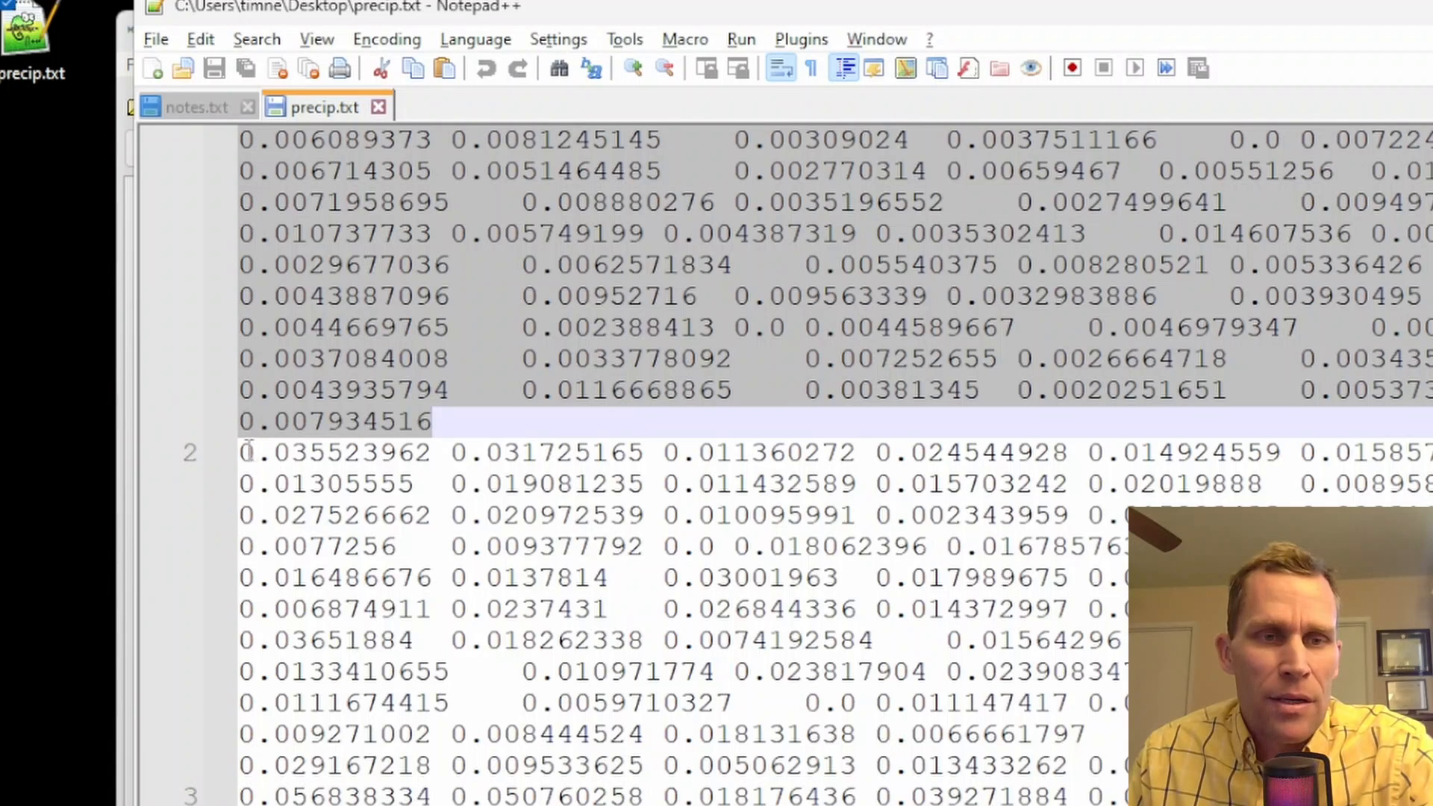
pyautogui.moveTo(243, 449); pyautogui.dragTo(243, 793)
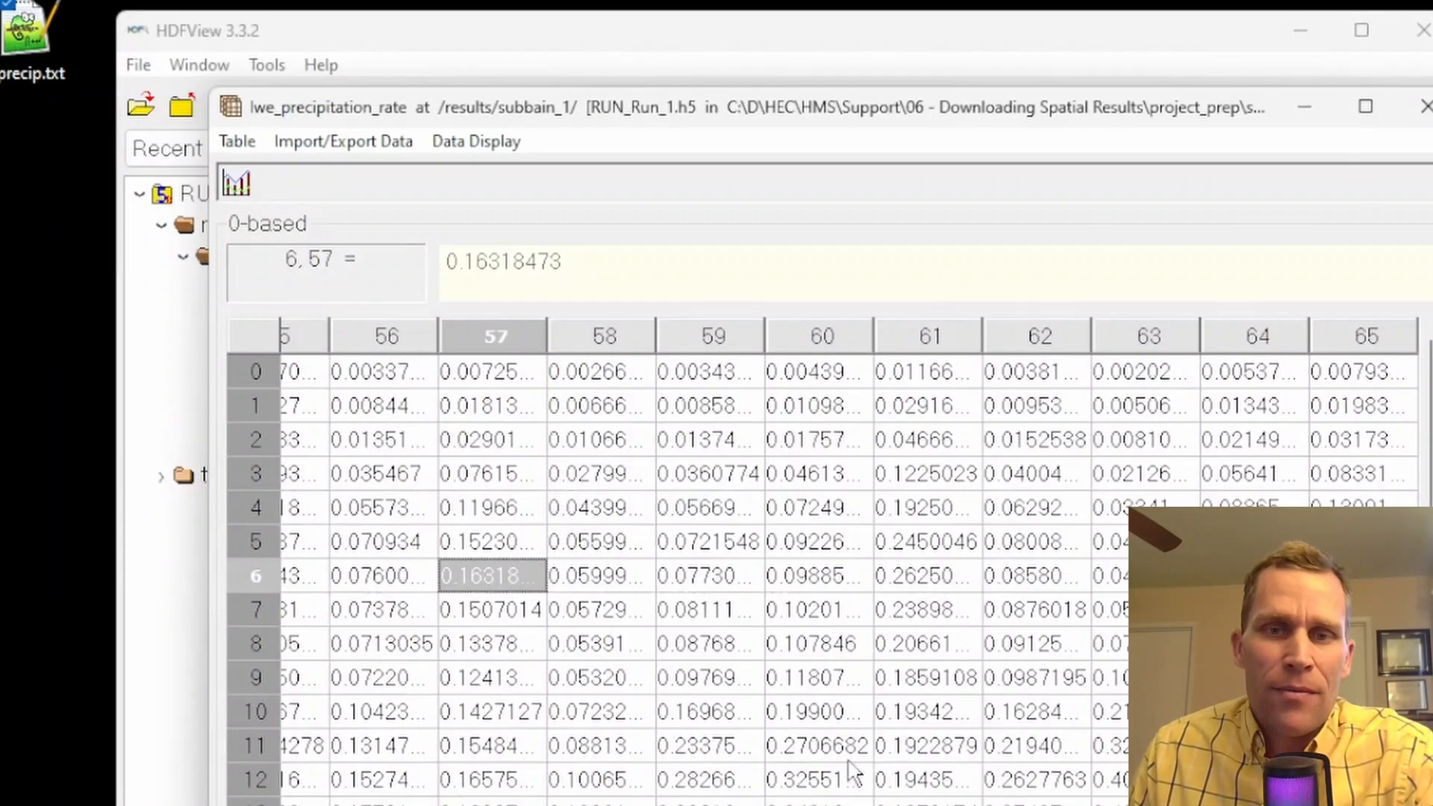
# Minimize HEC-HMS, close HDFView's precipitation rate table, then open subbain_1's Incremental Excess dataset and enlarge its window
pyautogui.click(807, 805)
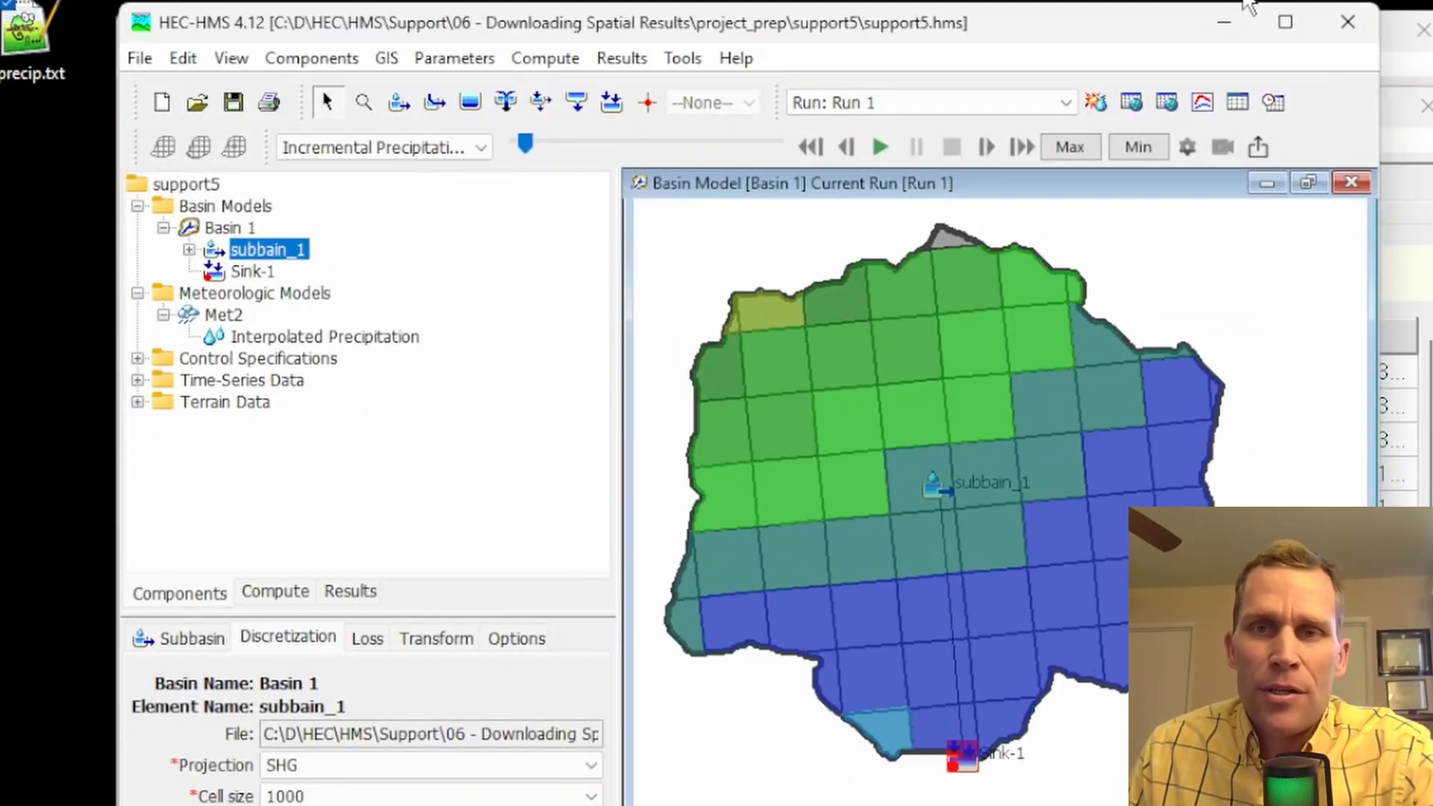
pyautogui.click(1228, 30)
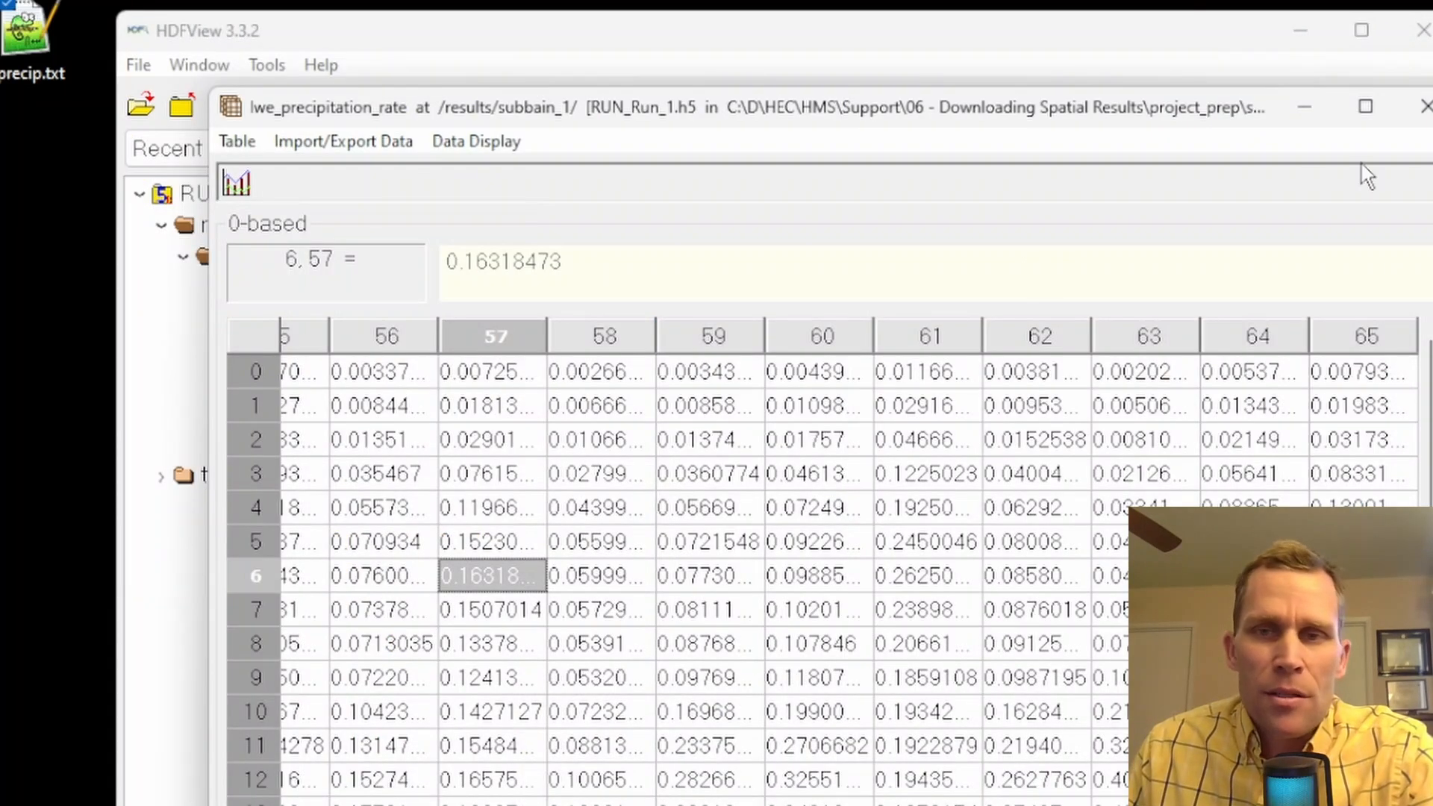
pyautogui.click(1423, 106)
pyautogui.click(332, 354)
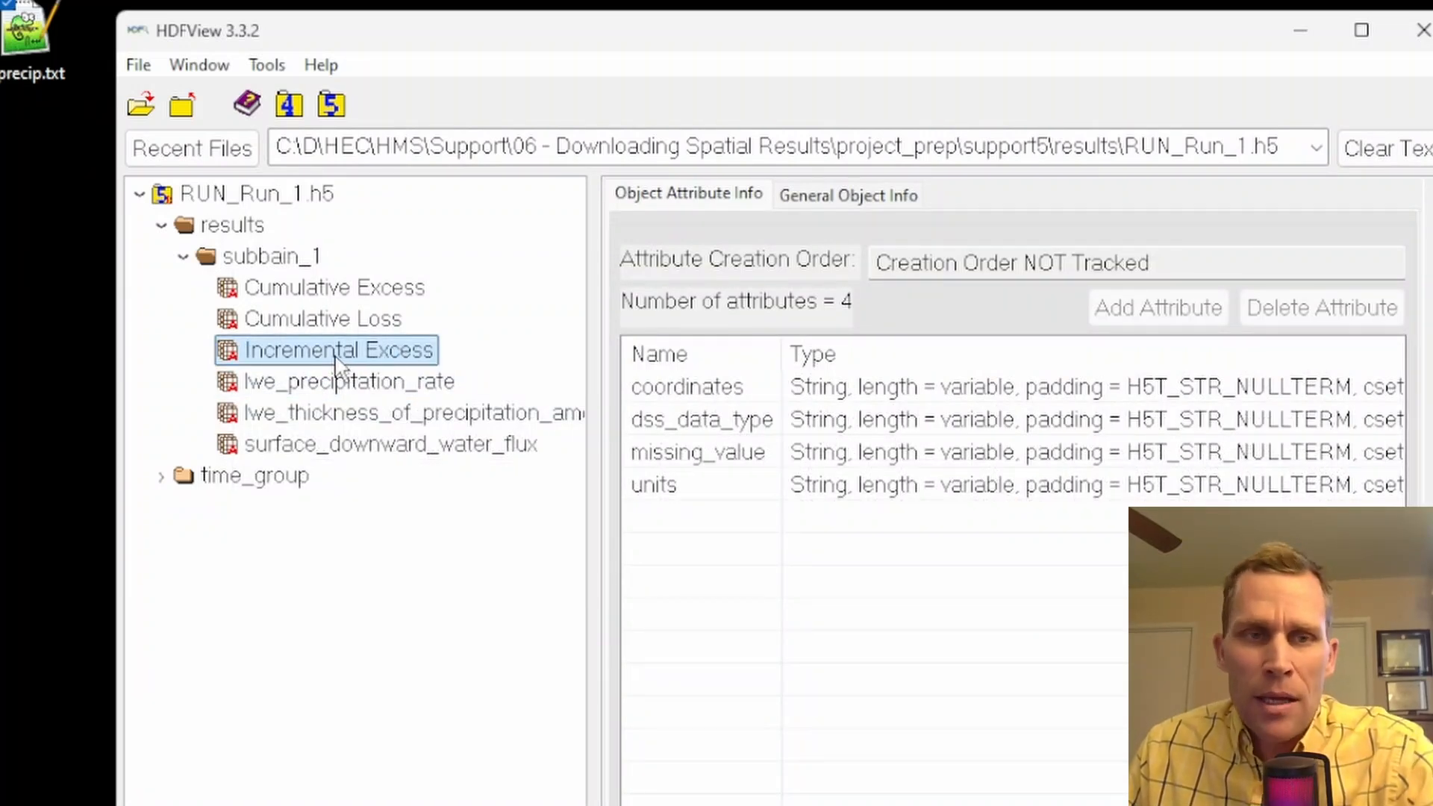
pyautogui.doubleClick(342, 357)
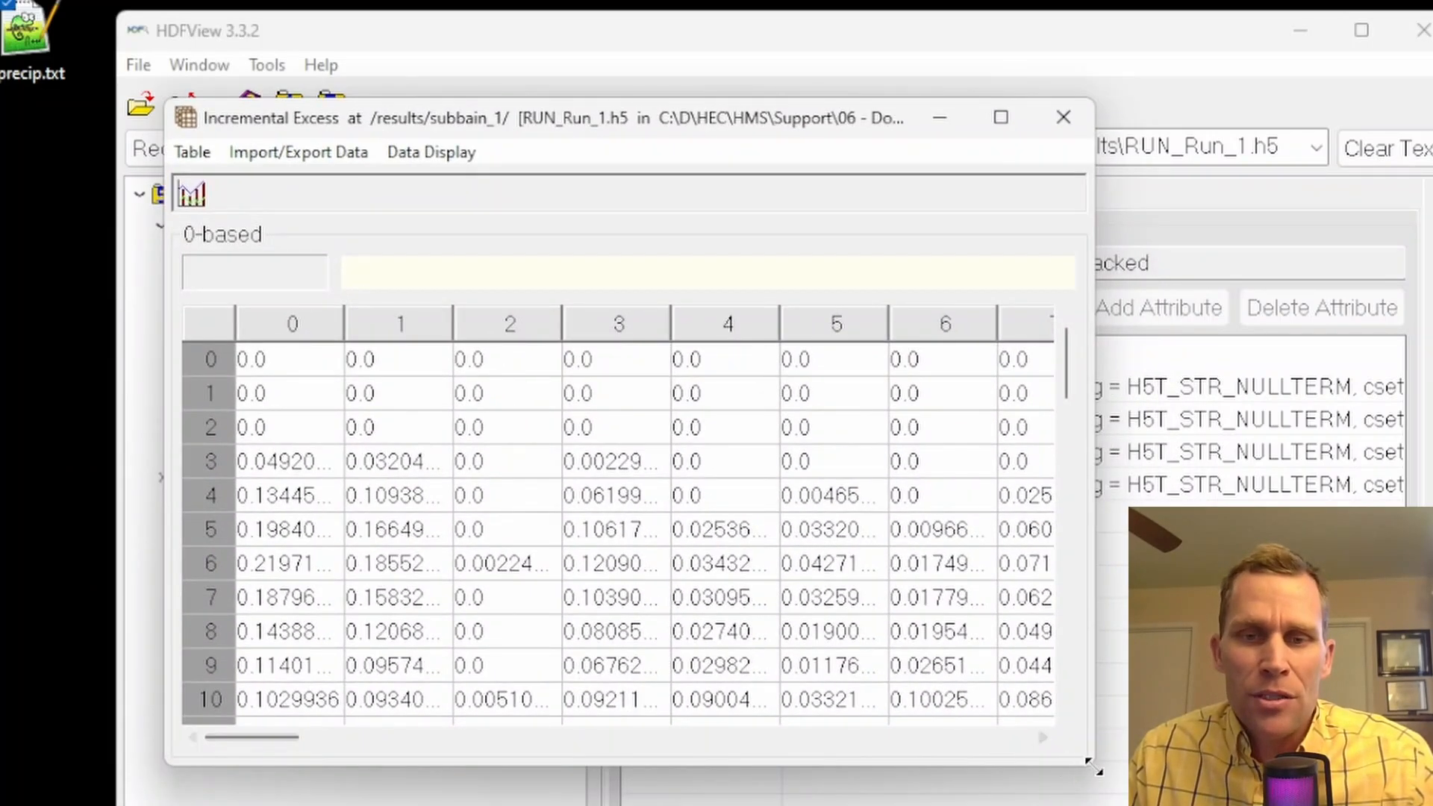
pyautogui.moveTo(1091, 775); pyautogui.dragTo(1432, 805)
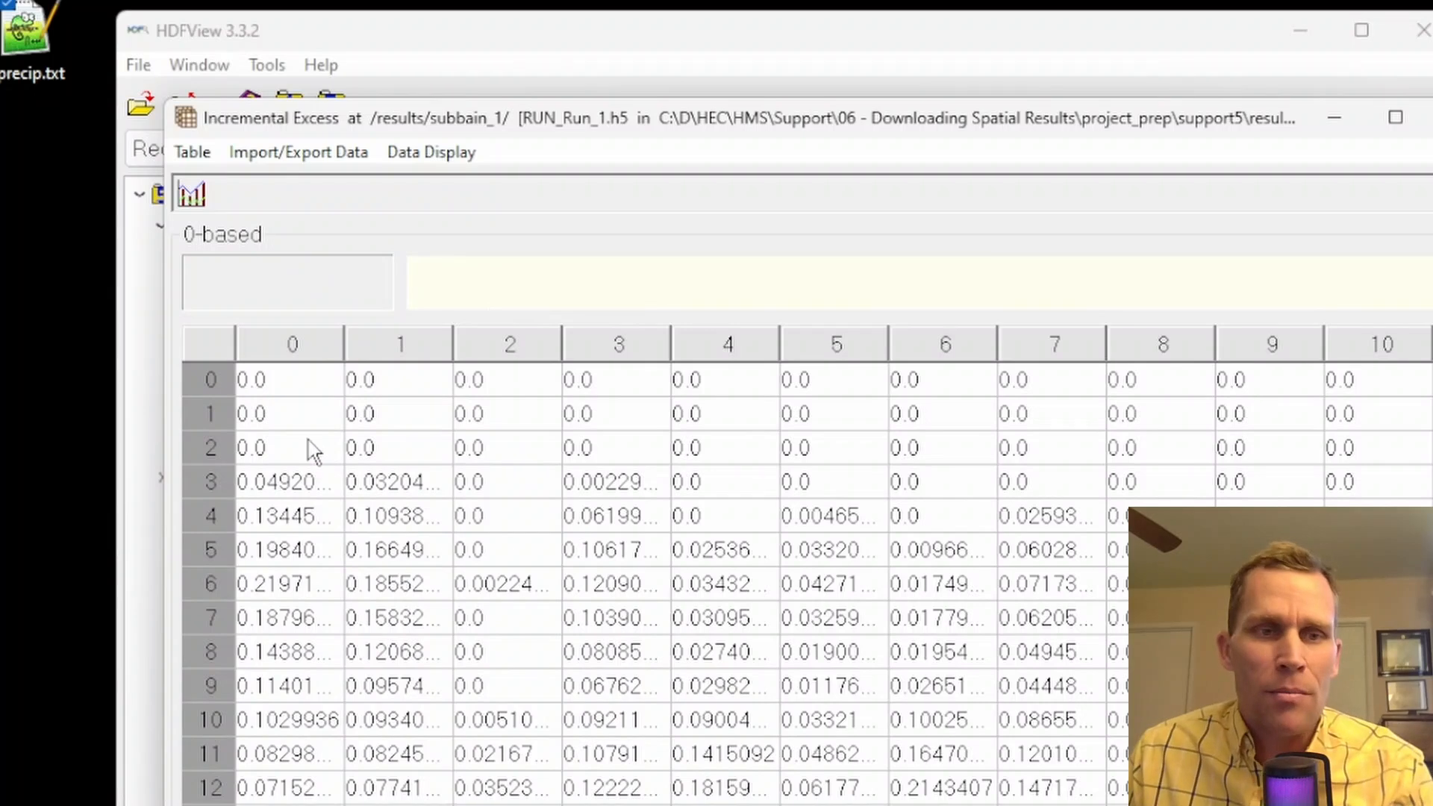
# Examine the incremental excess values across rows 0 to 2 and down the time steps of columns 1 to 3
pyautogui.moveTo(282, 381); pyautogui.dragTo(1239, 451)
pyautogui.click(656, 416)
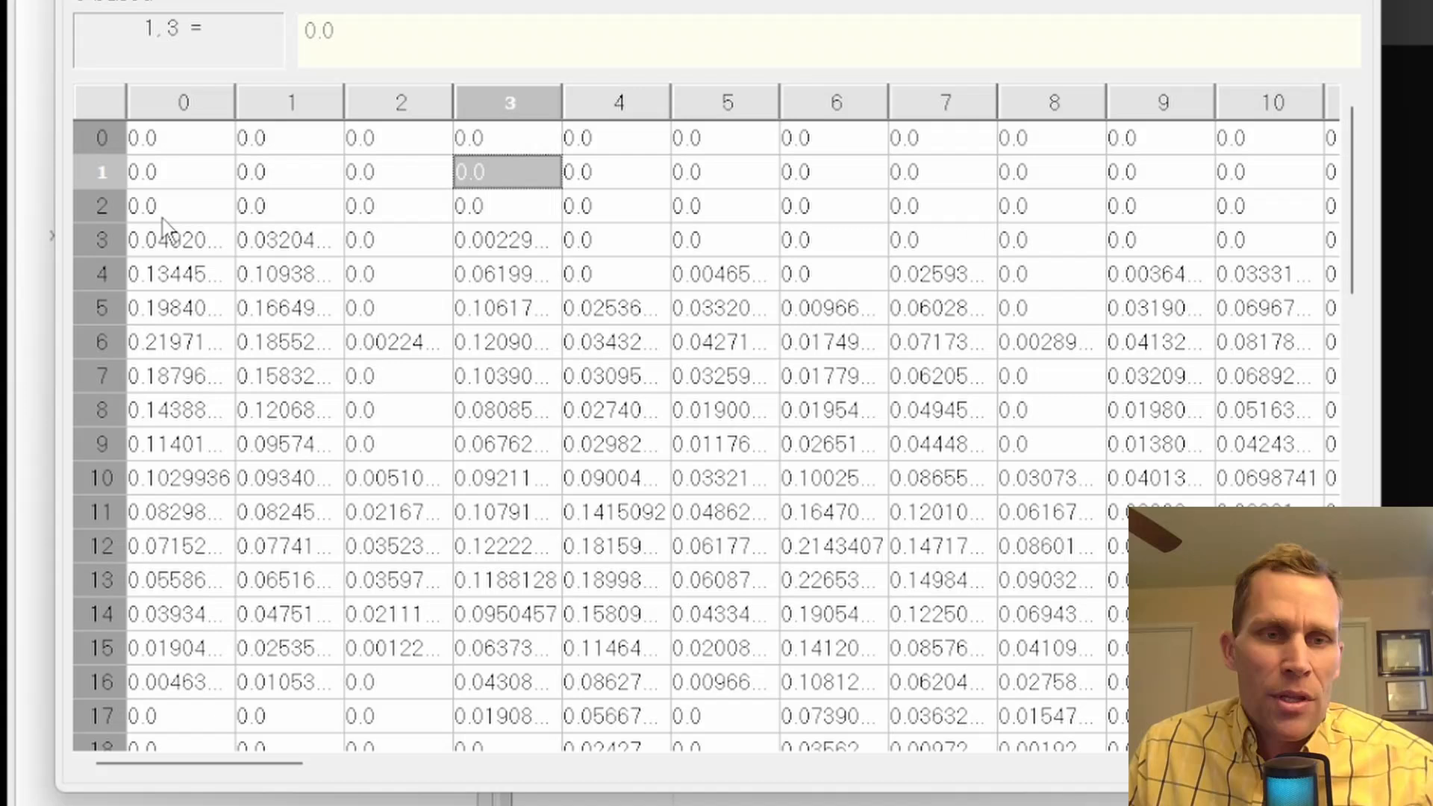
pyautogui.moveTo(162, 218); pyautogui.dragTo(208, 730)
pyautogui.moveTo(319, 239); pyautogui.dragTo(293, 735)
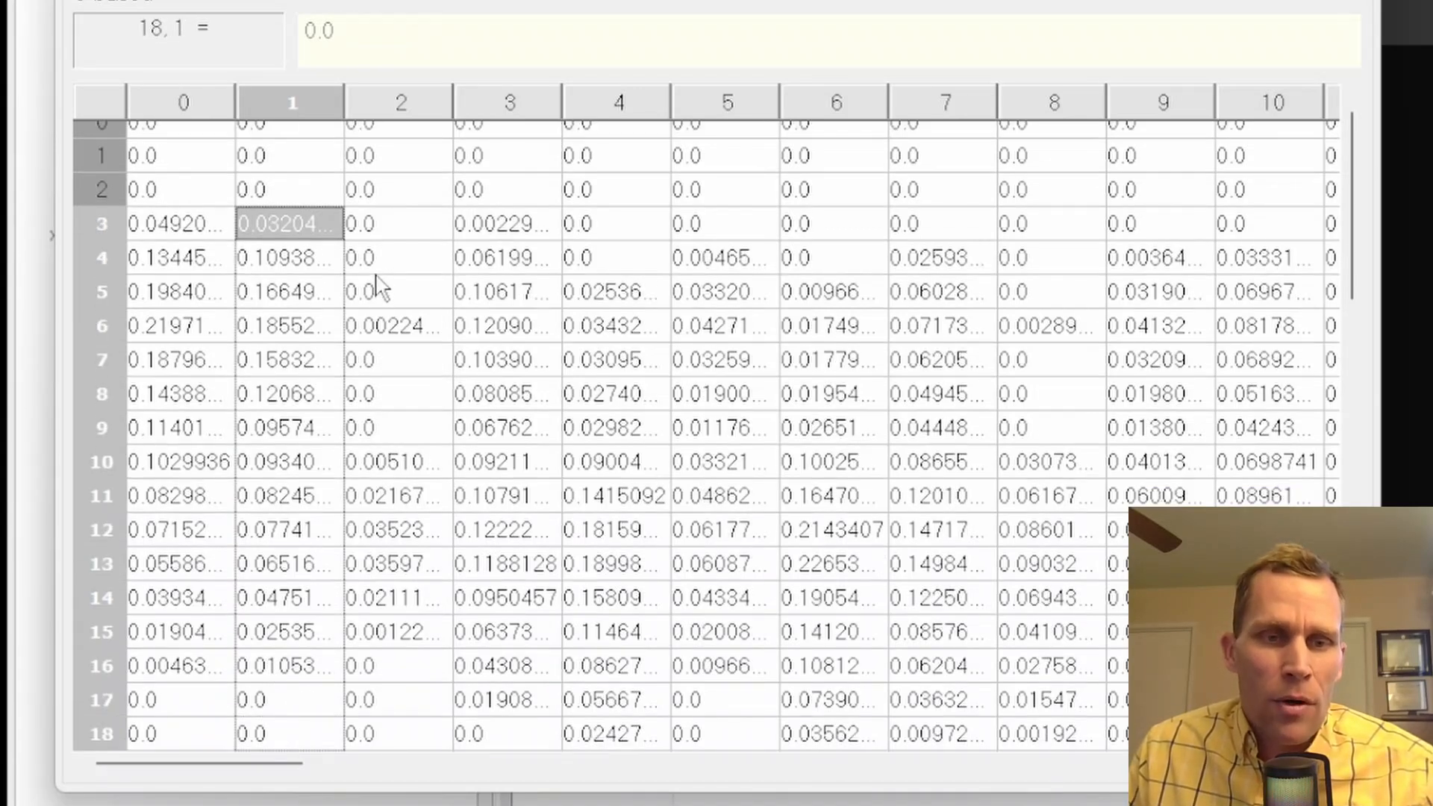
pyautogui.moveTo(377, 261); pyautogui.dragTo(407, 702)
pyautogui.moveTo(505, 228); pyautogui.dragTo(509, 672)
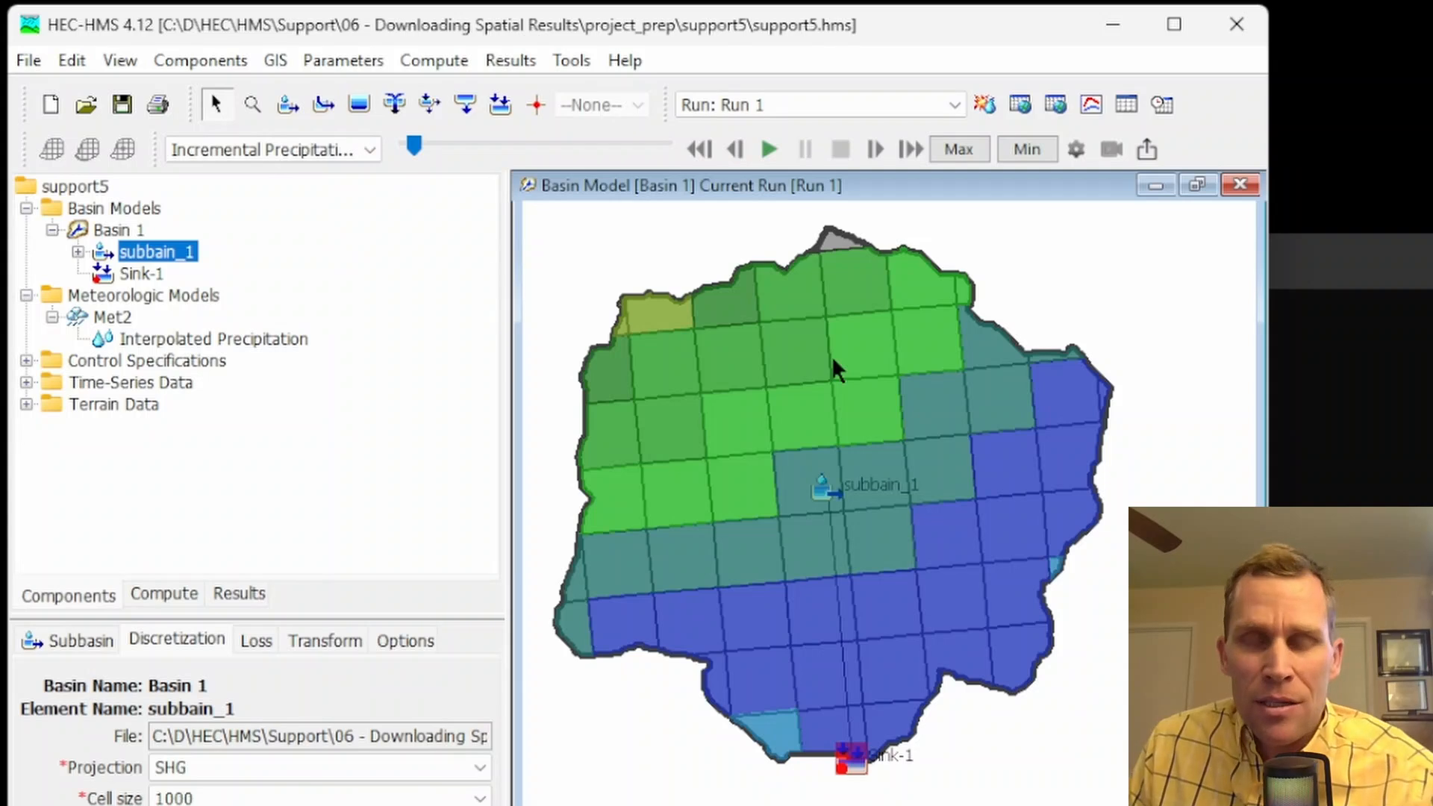
# In HEC-HMS, export the Subbasins layer as a shapefile named subbasins on the Desktop
pyautogui.moveTo(833, 358)
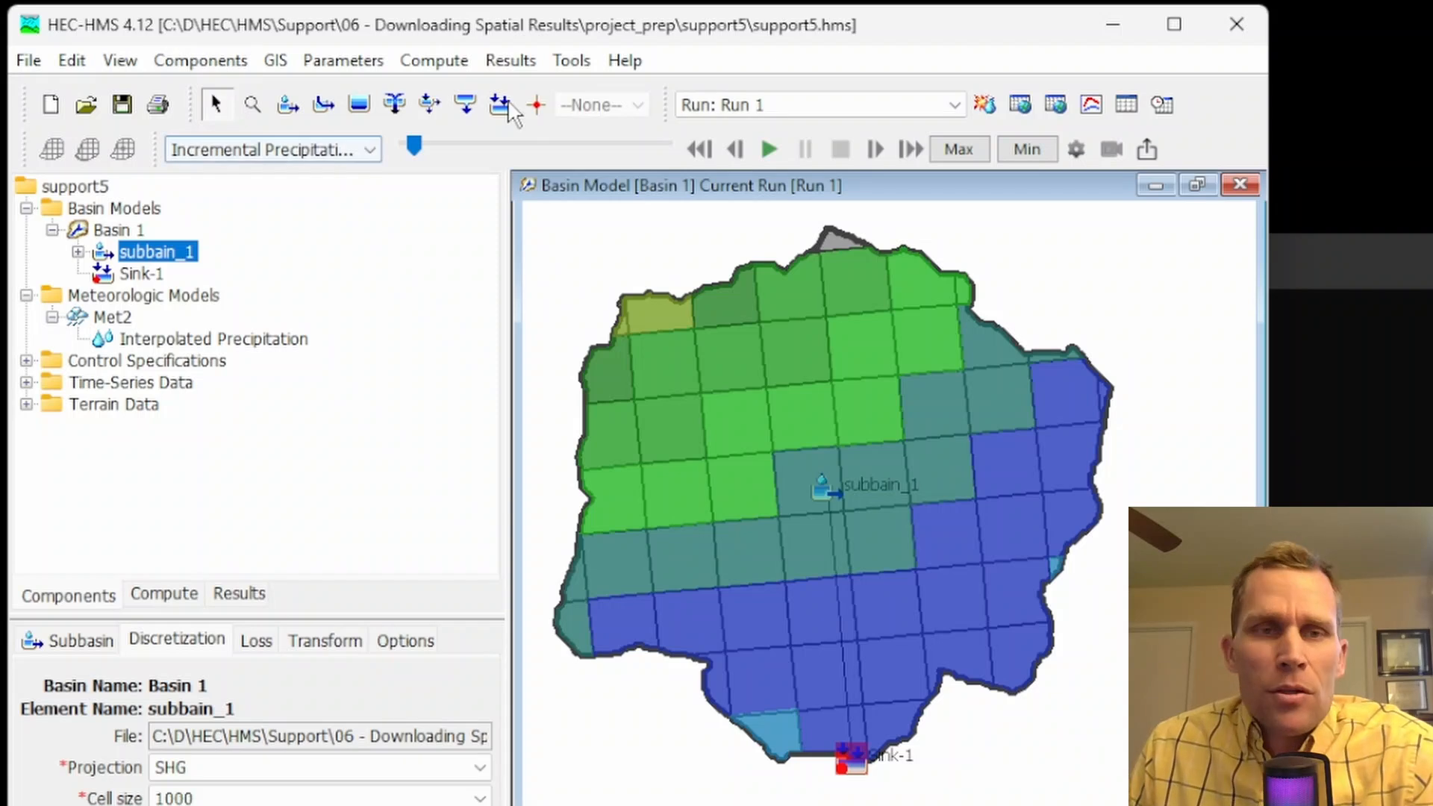
pyautogui.click(276, 61)
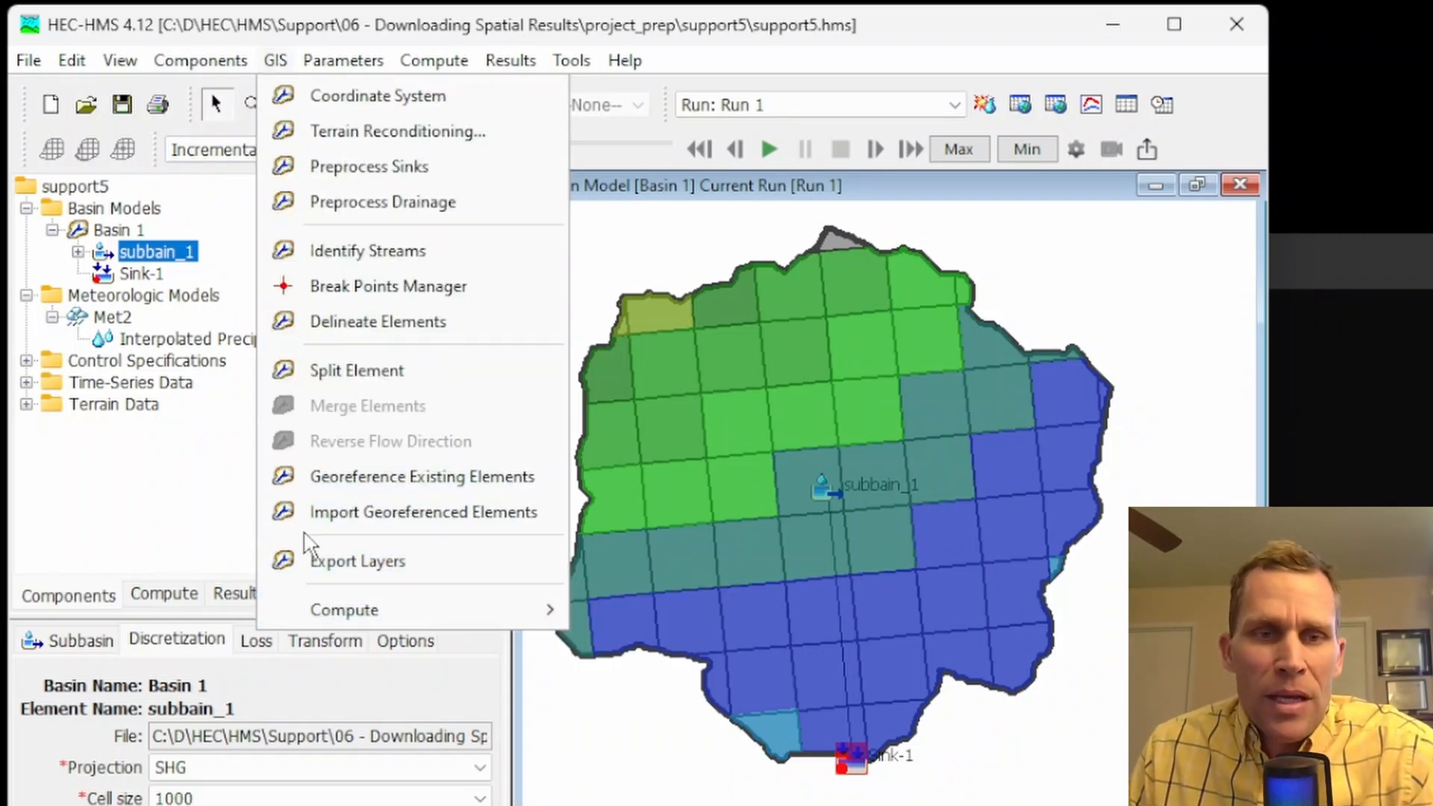
pyautogui.click(347, 563)
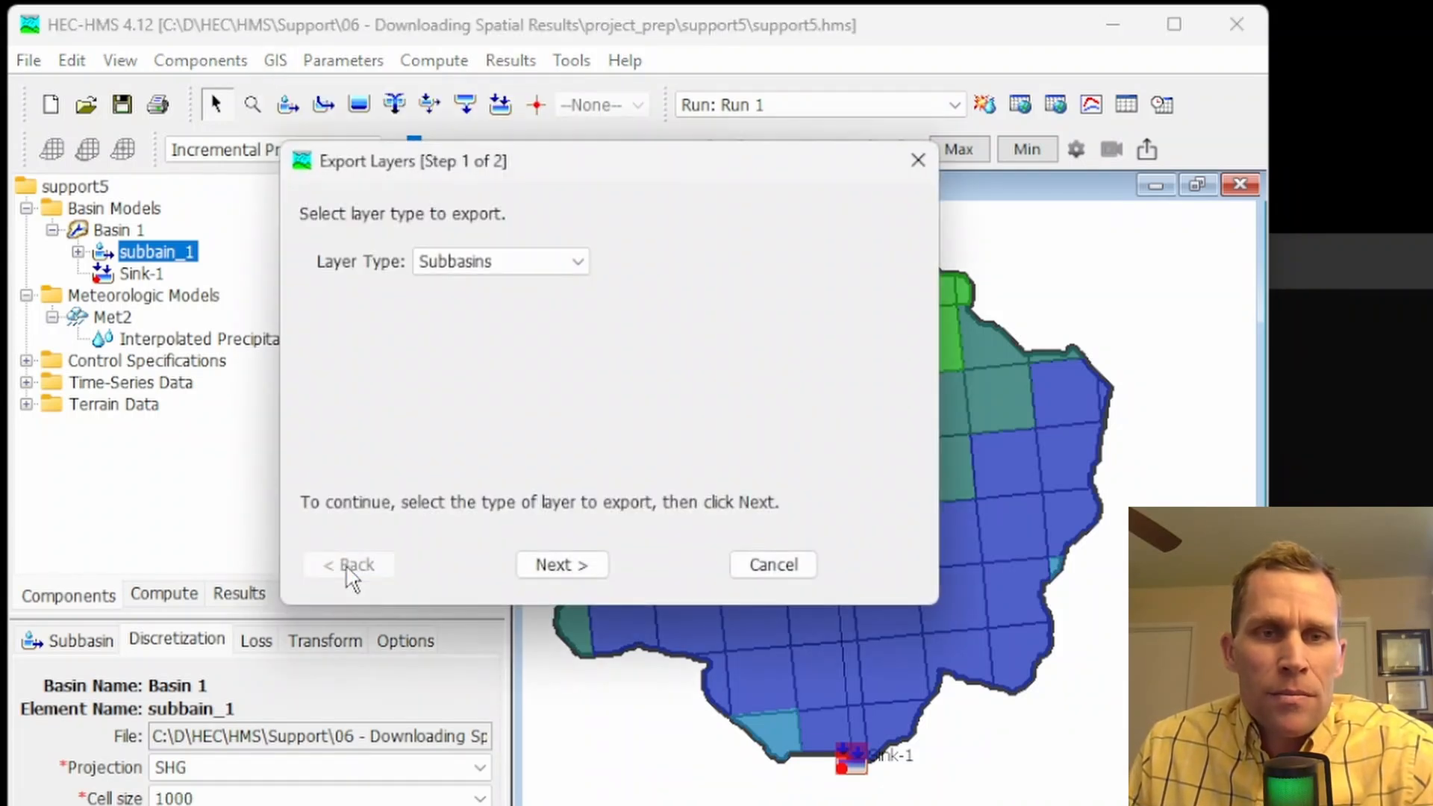
pyautogui.click(576, 263)
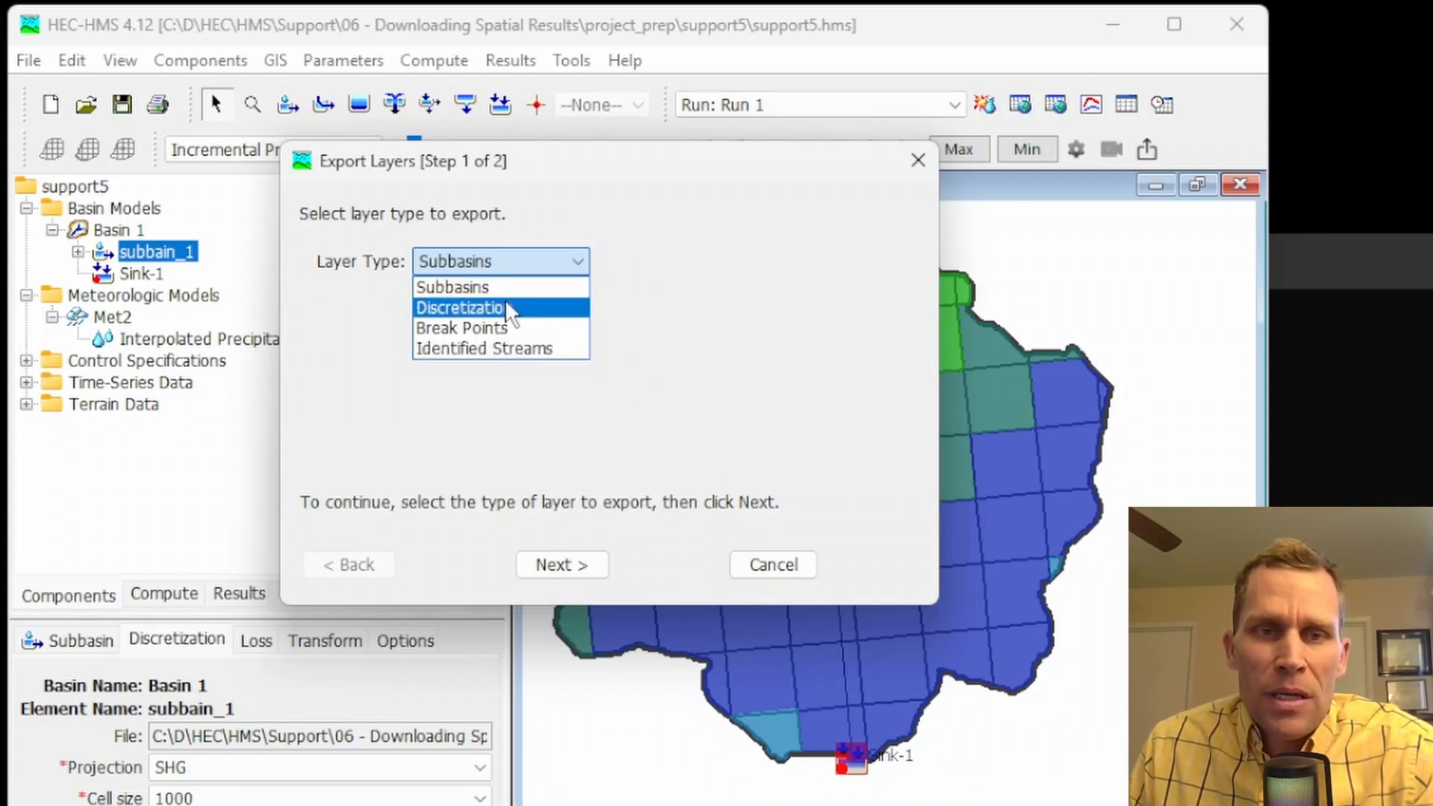
pyautogui.click(480, 290)
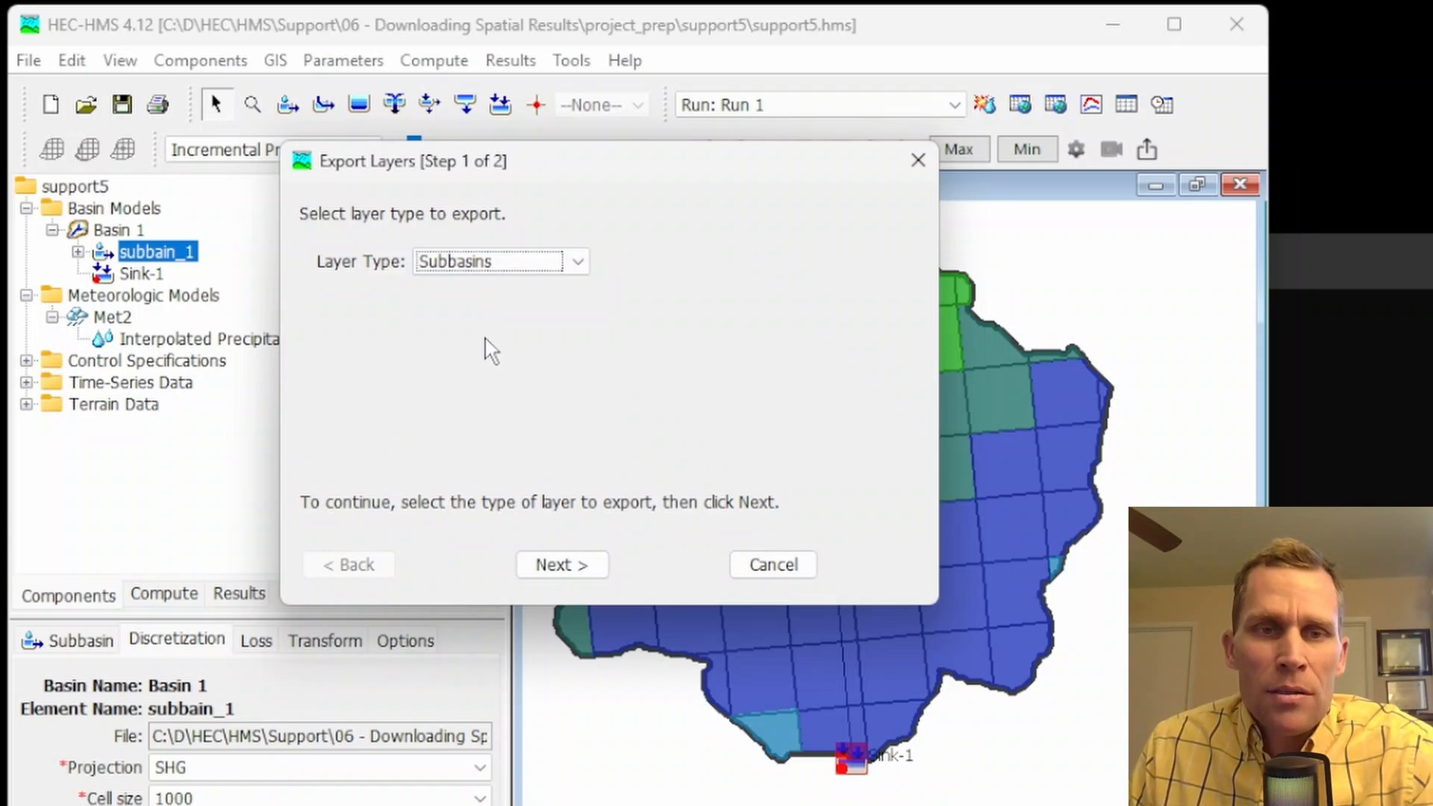
pyautogui.click(575, 562)
pyautogui.click(869, 254)
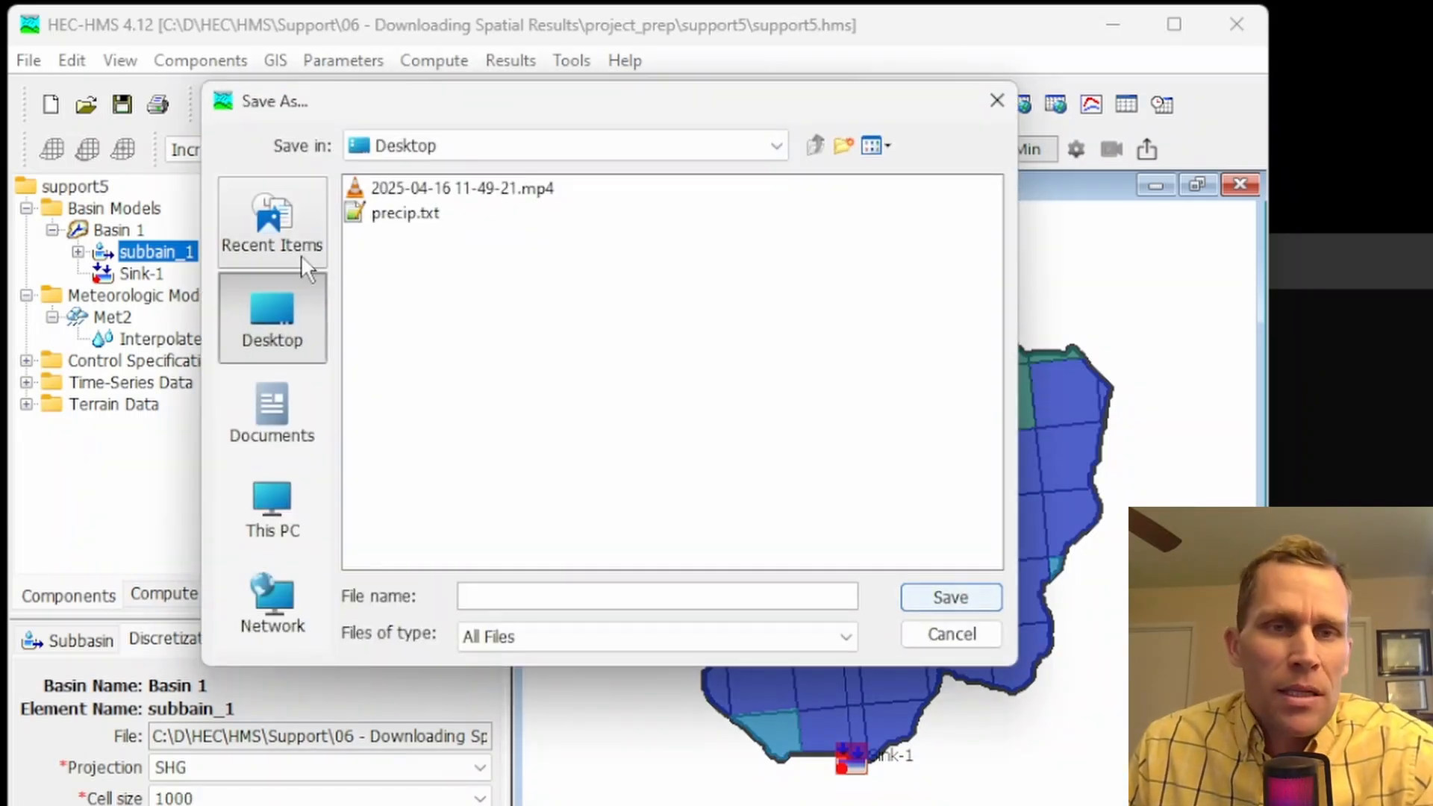
pyautogui.write('subbasins')
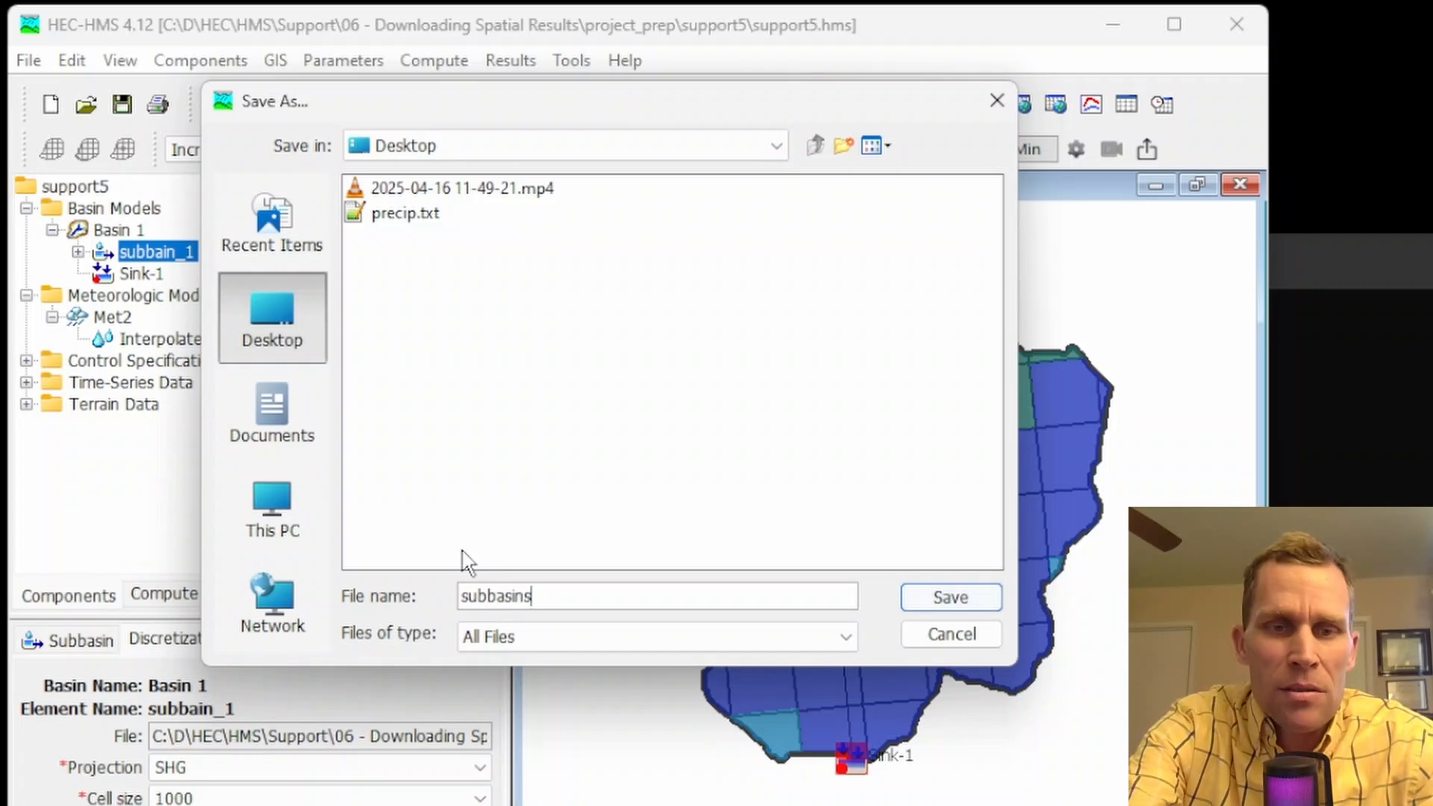
pyautogui.click(942, 600)
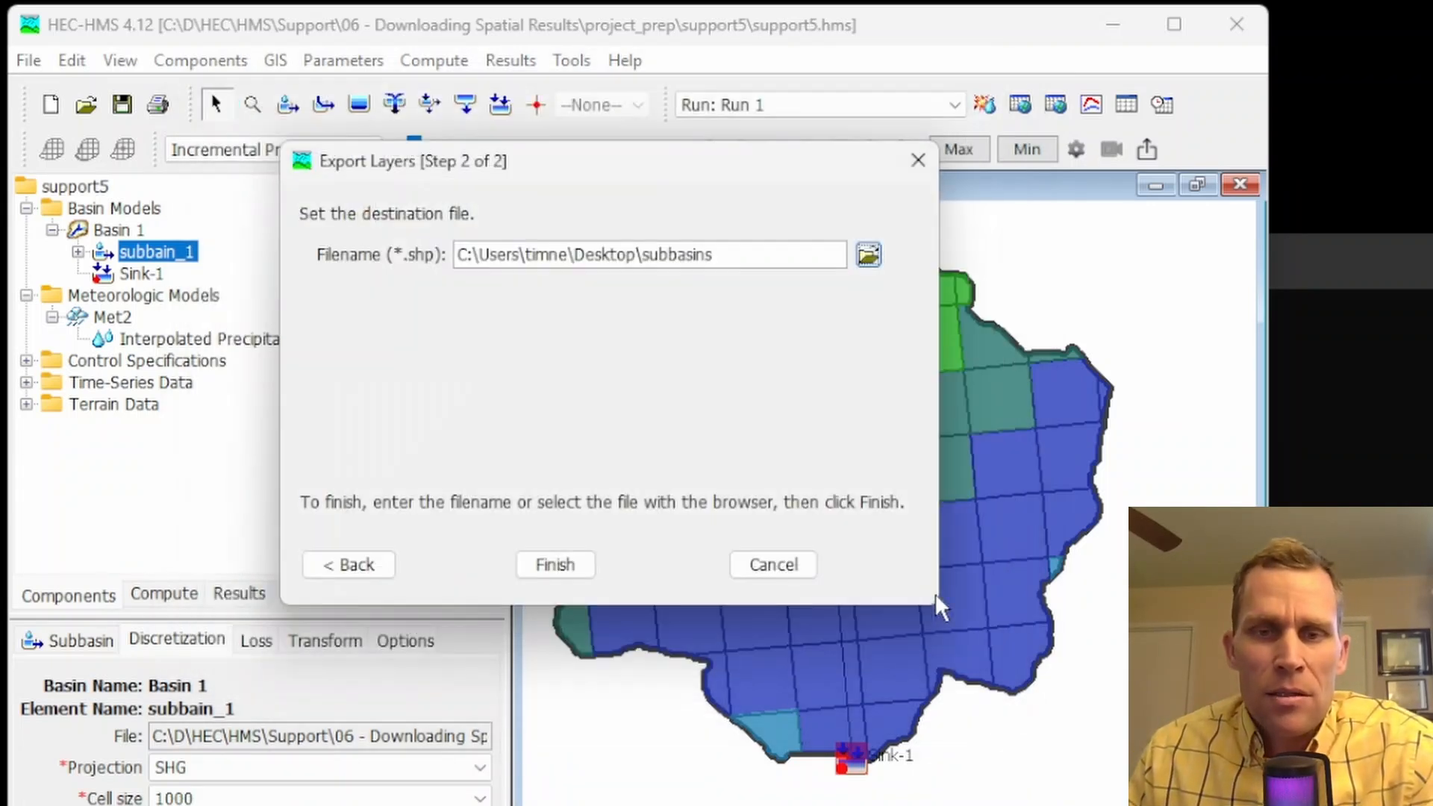
pyautogui.click(555, 565)
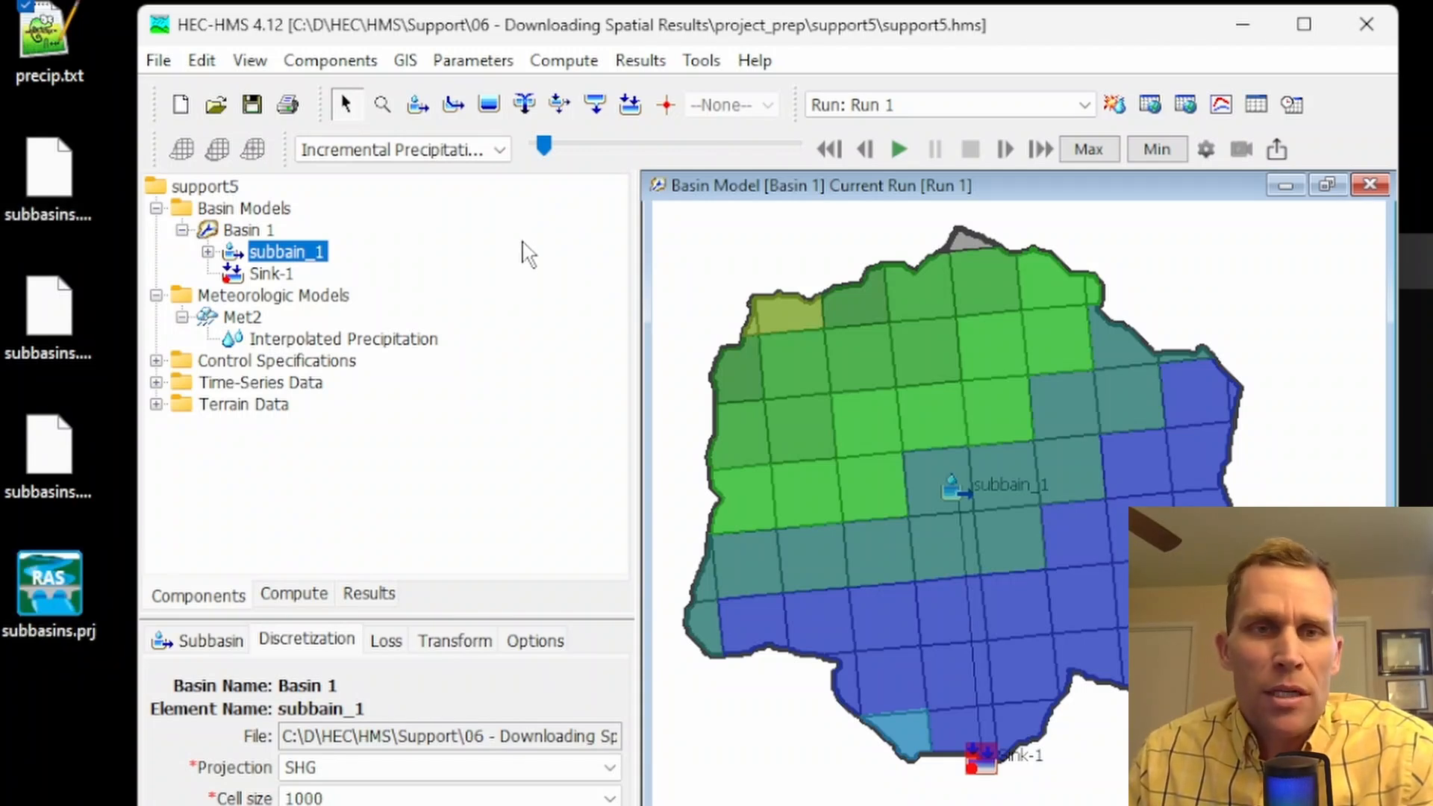
# Export the Discretization layer as a shapefile named grid on the Desktop
pyautogui.click(406, 63)
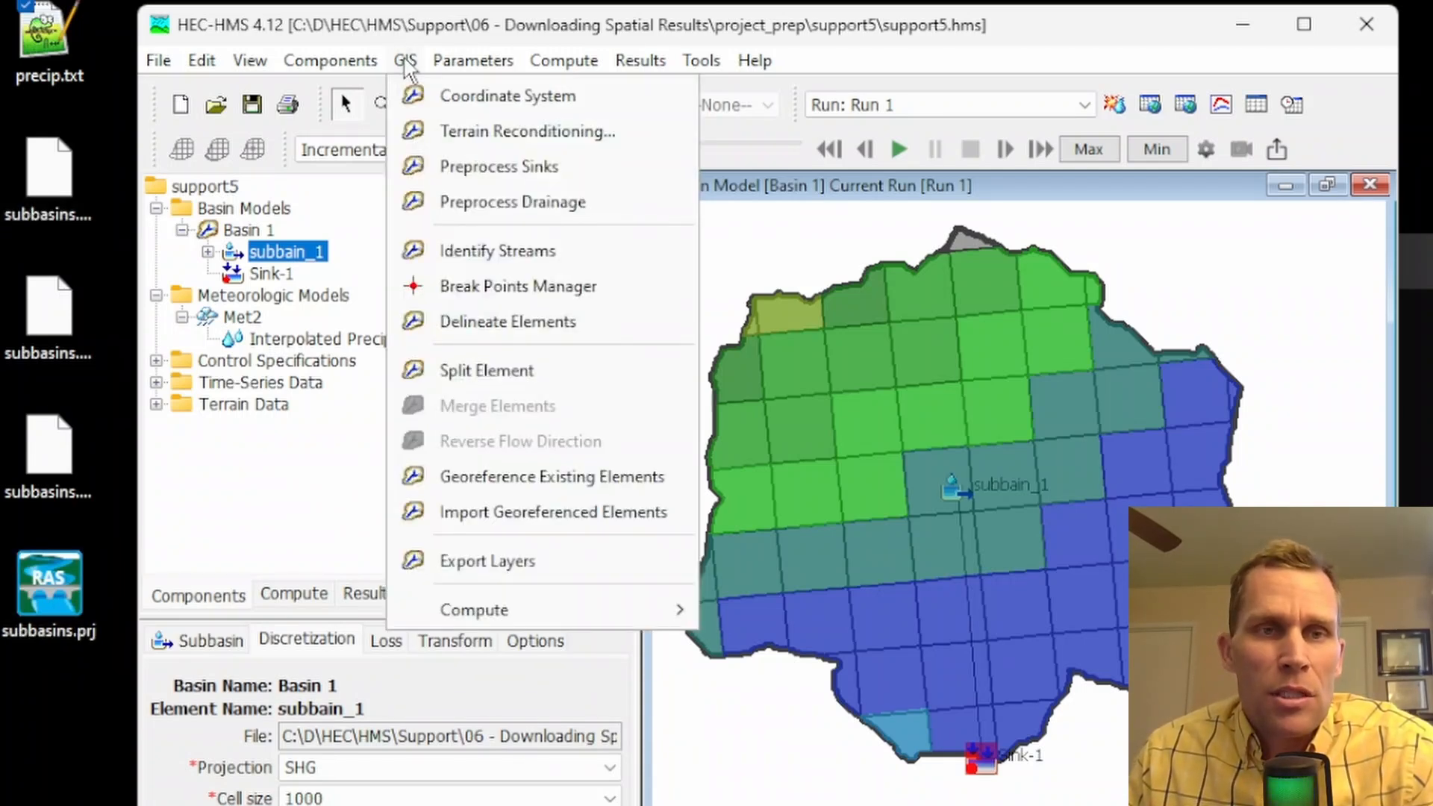
pyautogui.click(521, 568)
pyautogui.click(597, 266)
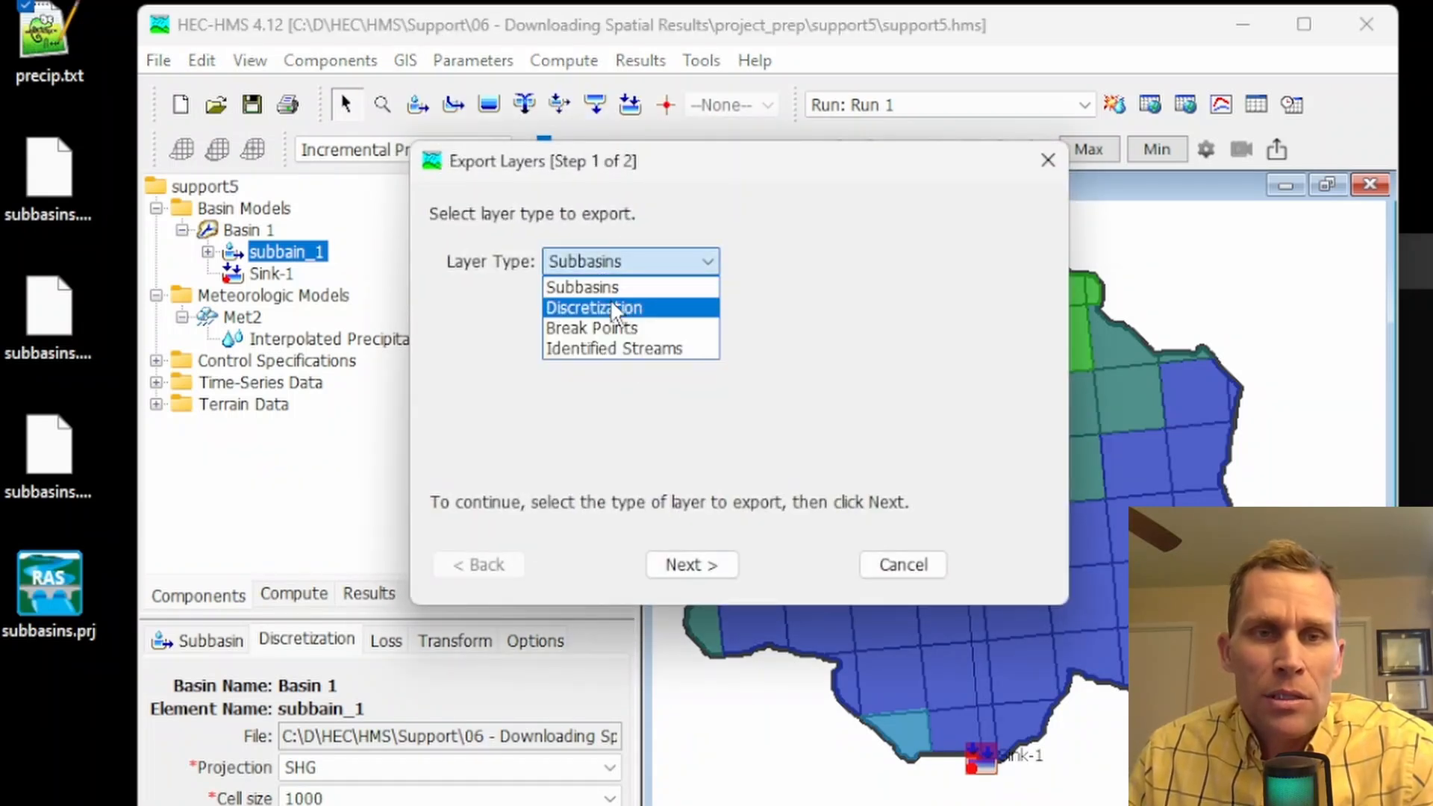
pyautogui.click(615, 310)
pyautogui.click(725, 566)
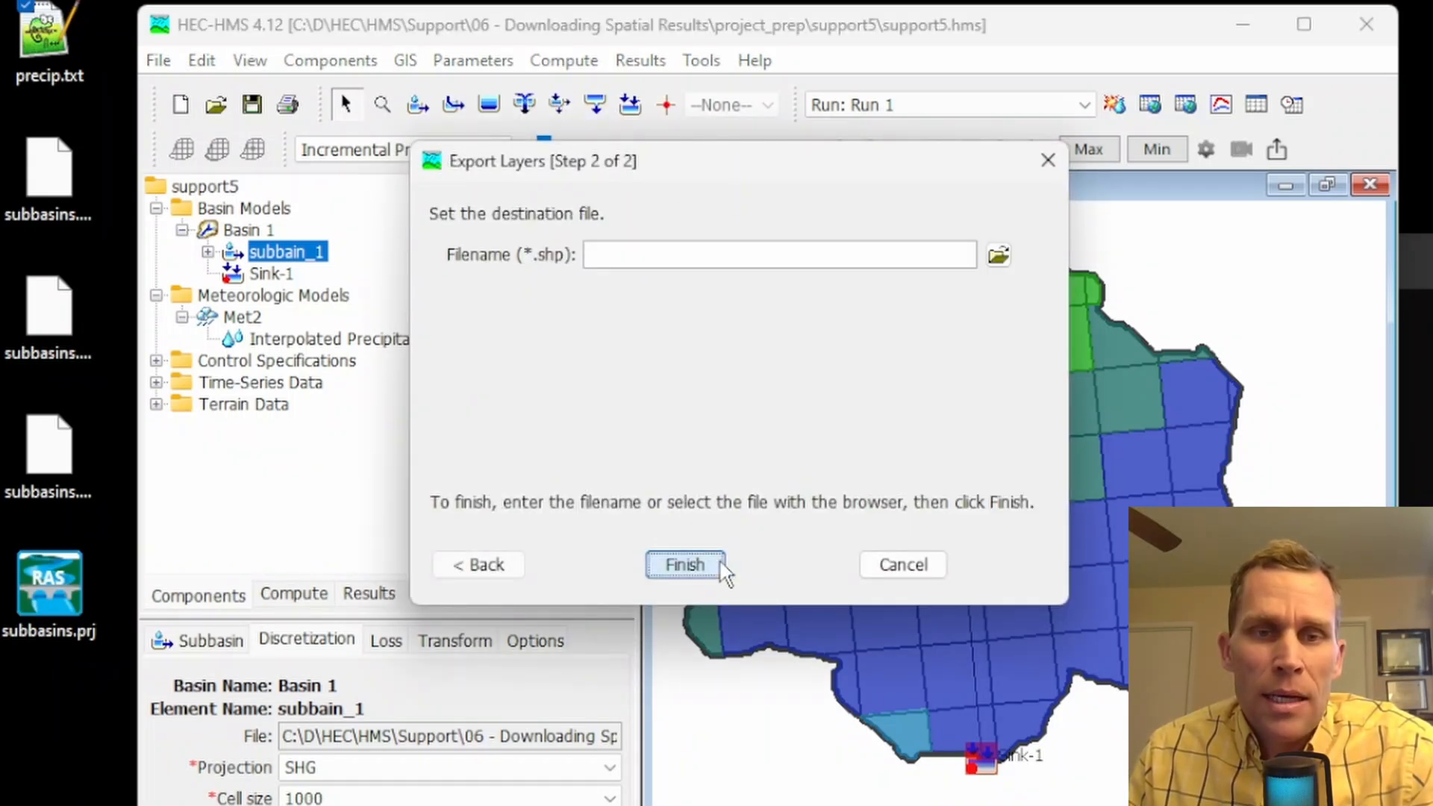
pyautogui.click(999, 255)
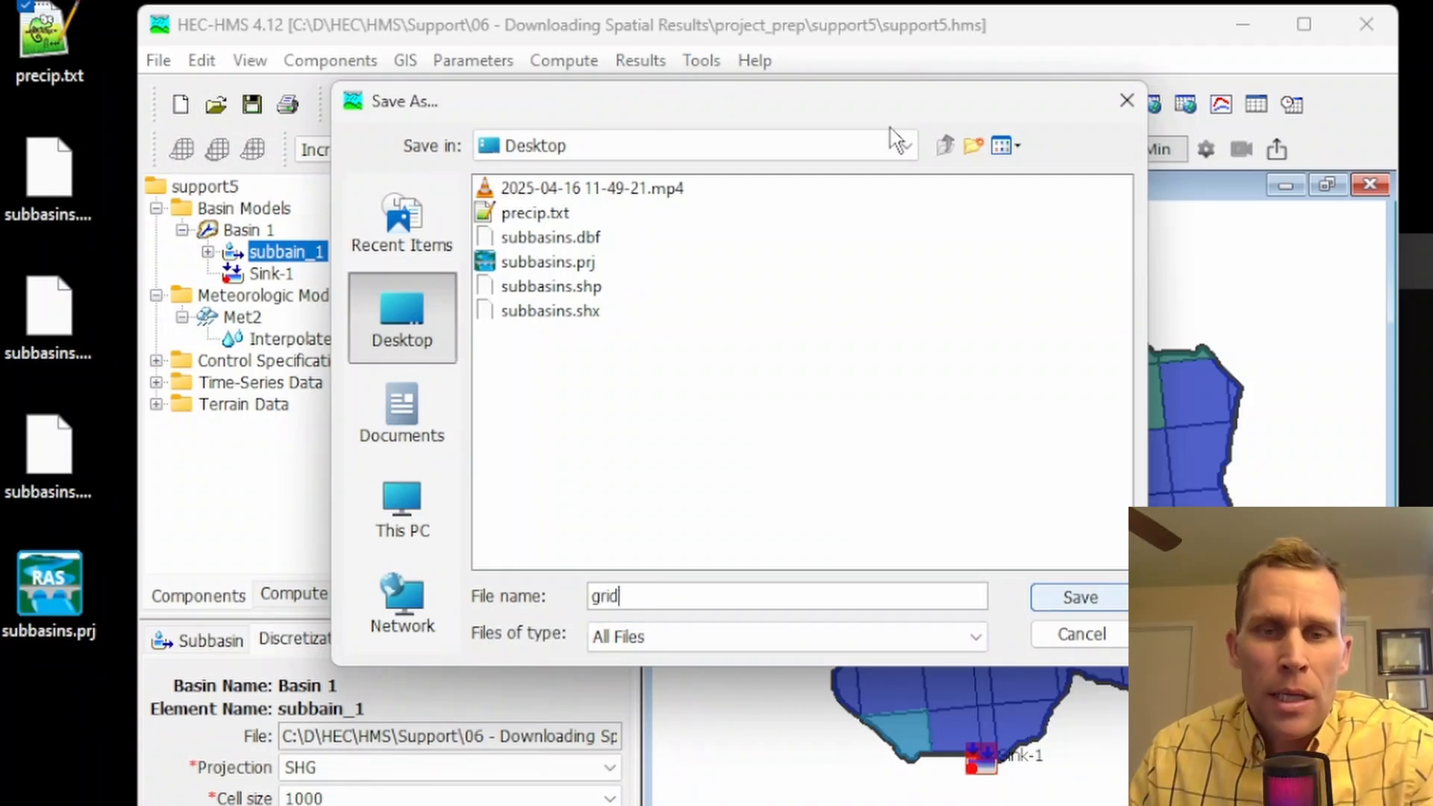
pyautogui.click(1049, 597)
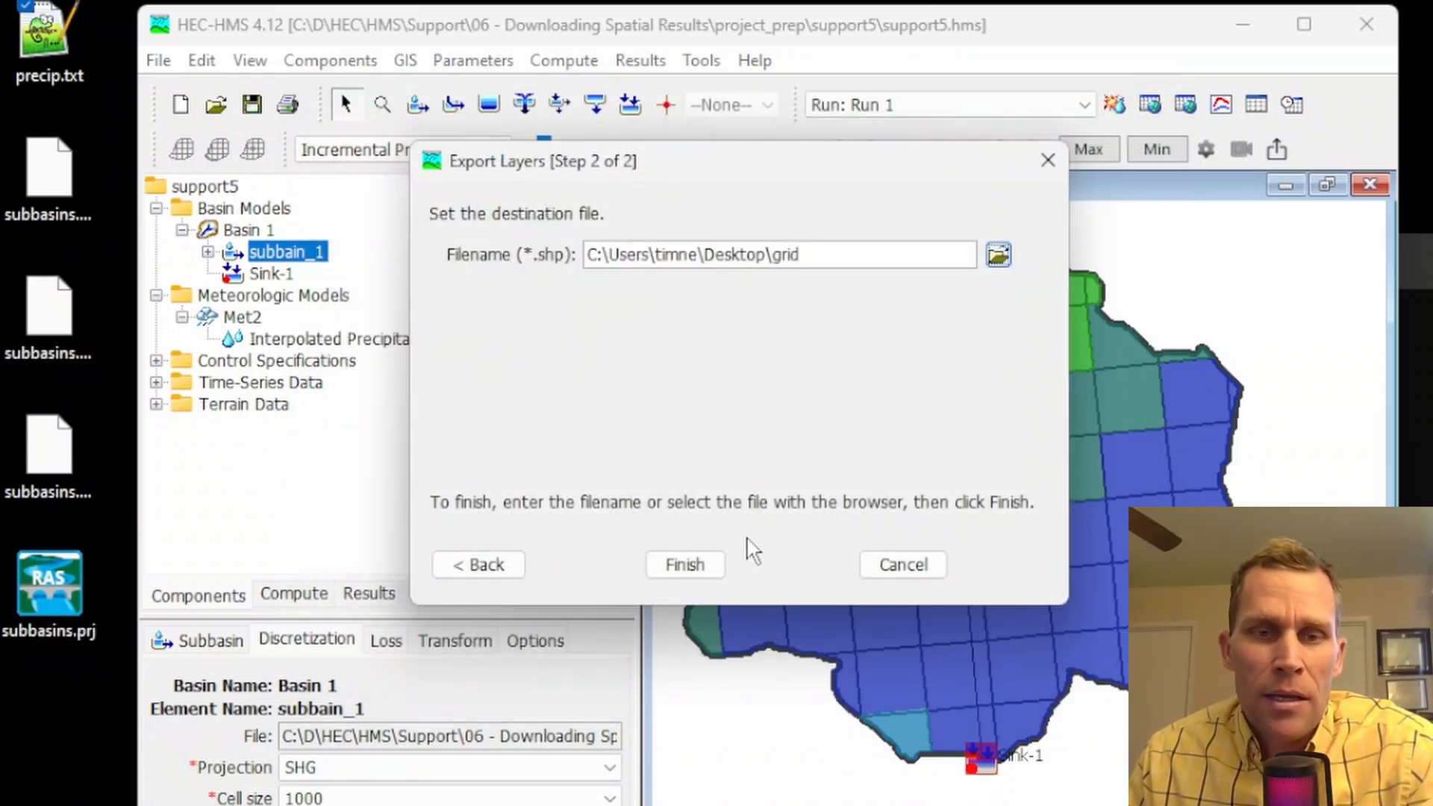
pyautogui.click(687, 567)
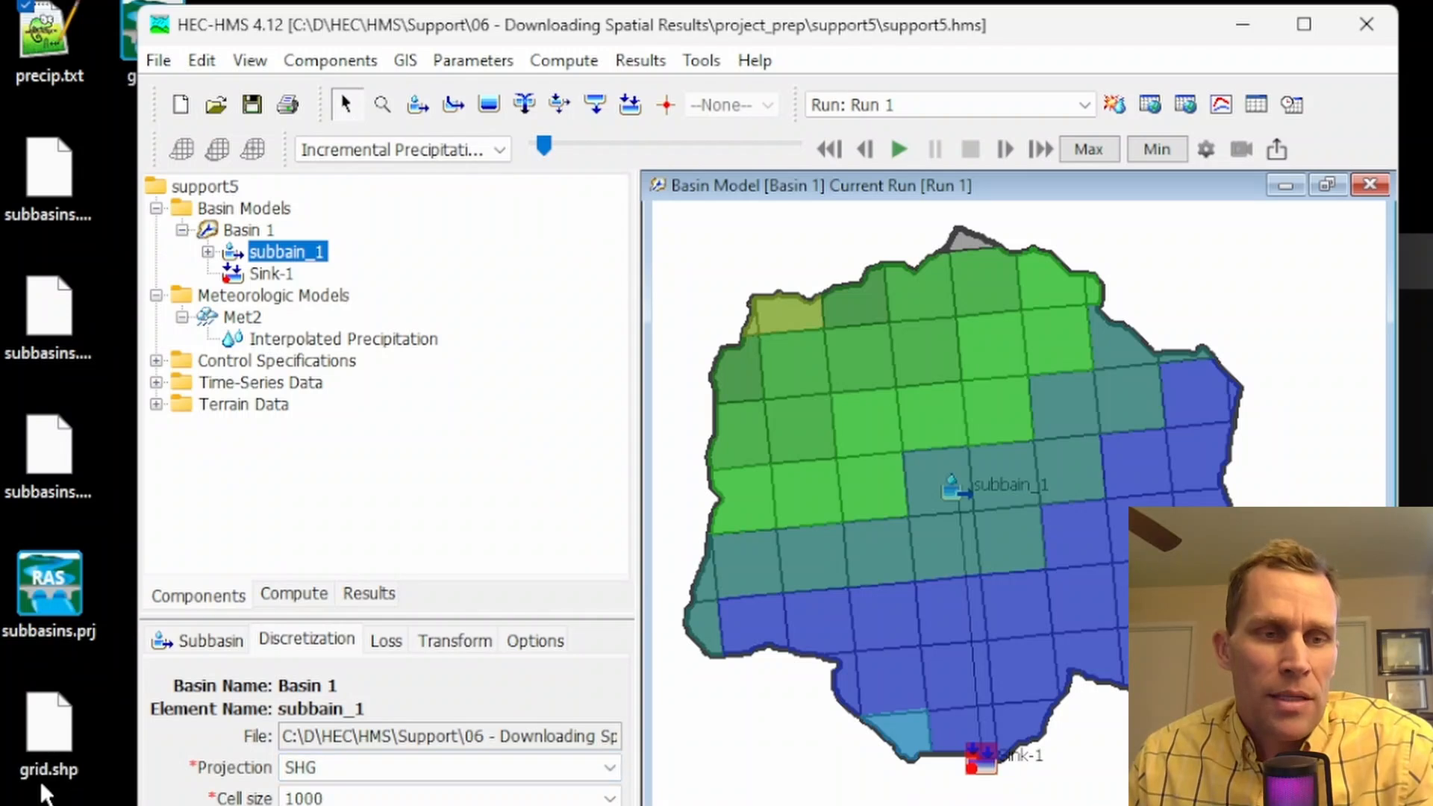
# Launch QGIS and add the subbasins shapefile from the Desktop to the empty project, centring the basin in the map
pyautogui.press('super')
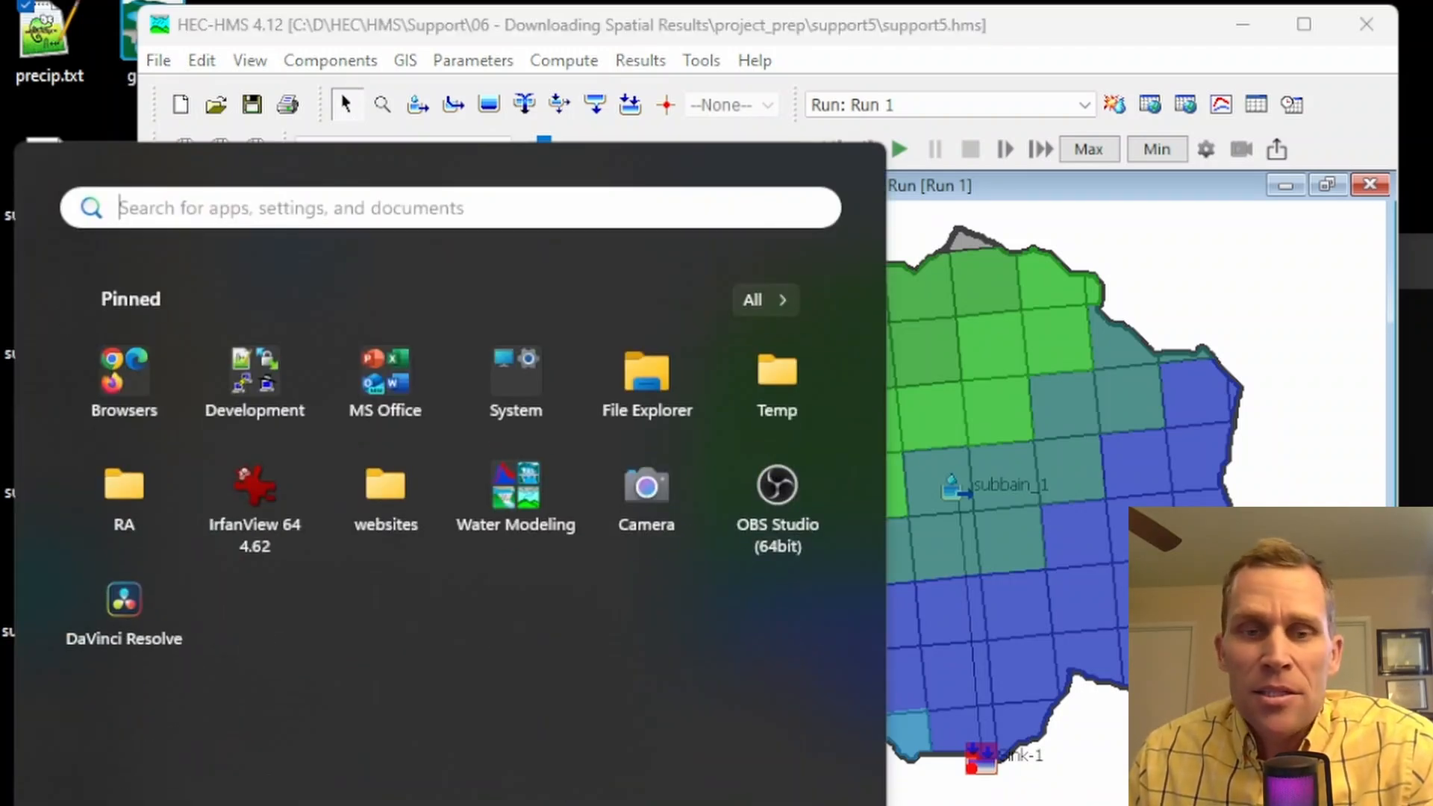
pyautogui.click(526, 532)
pyautogui.click(386, 698)
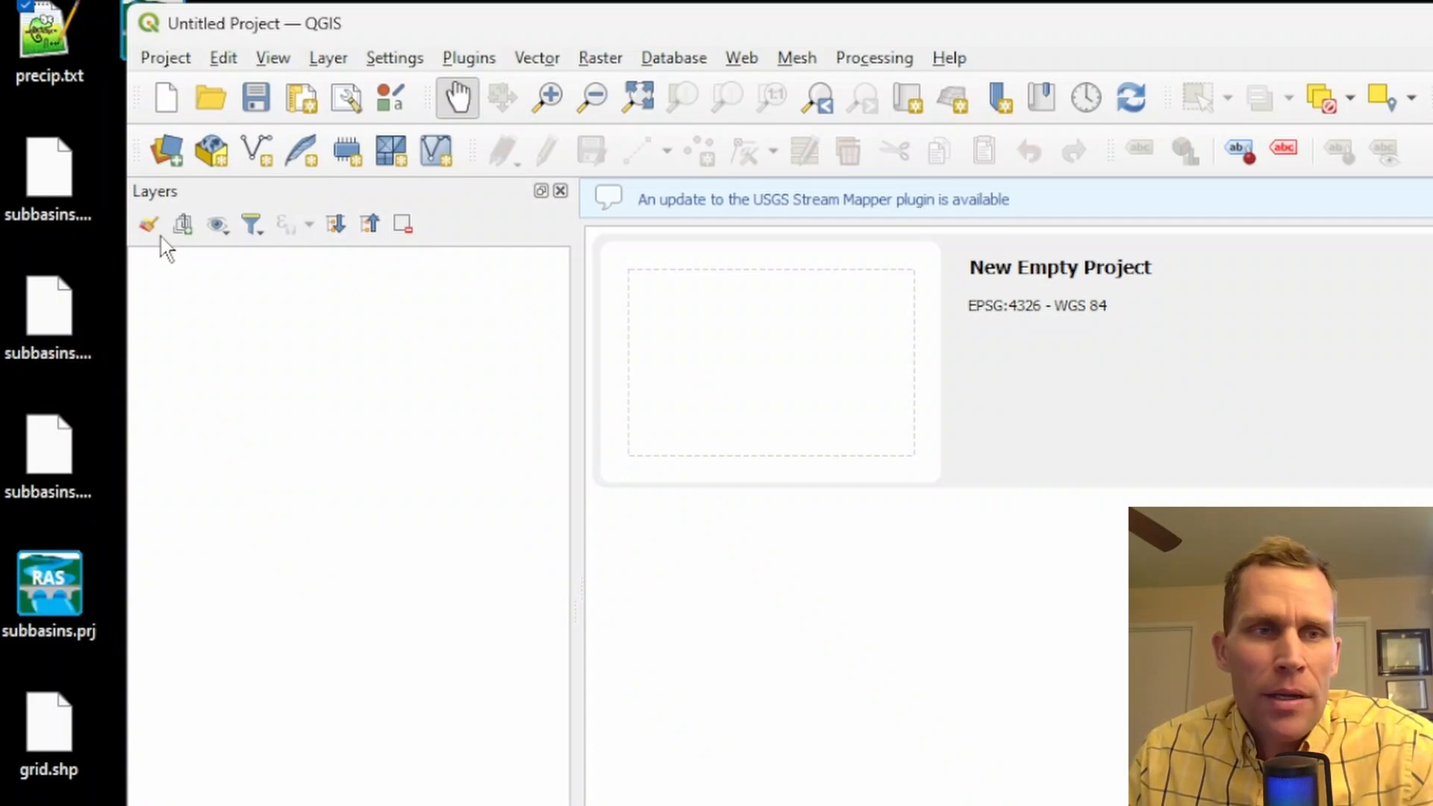
pyautogui.moveTo(33, 156); pyautogui.dragTo(943, 624)
pyautogui.scroll(-3, 1156, 500)
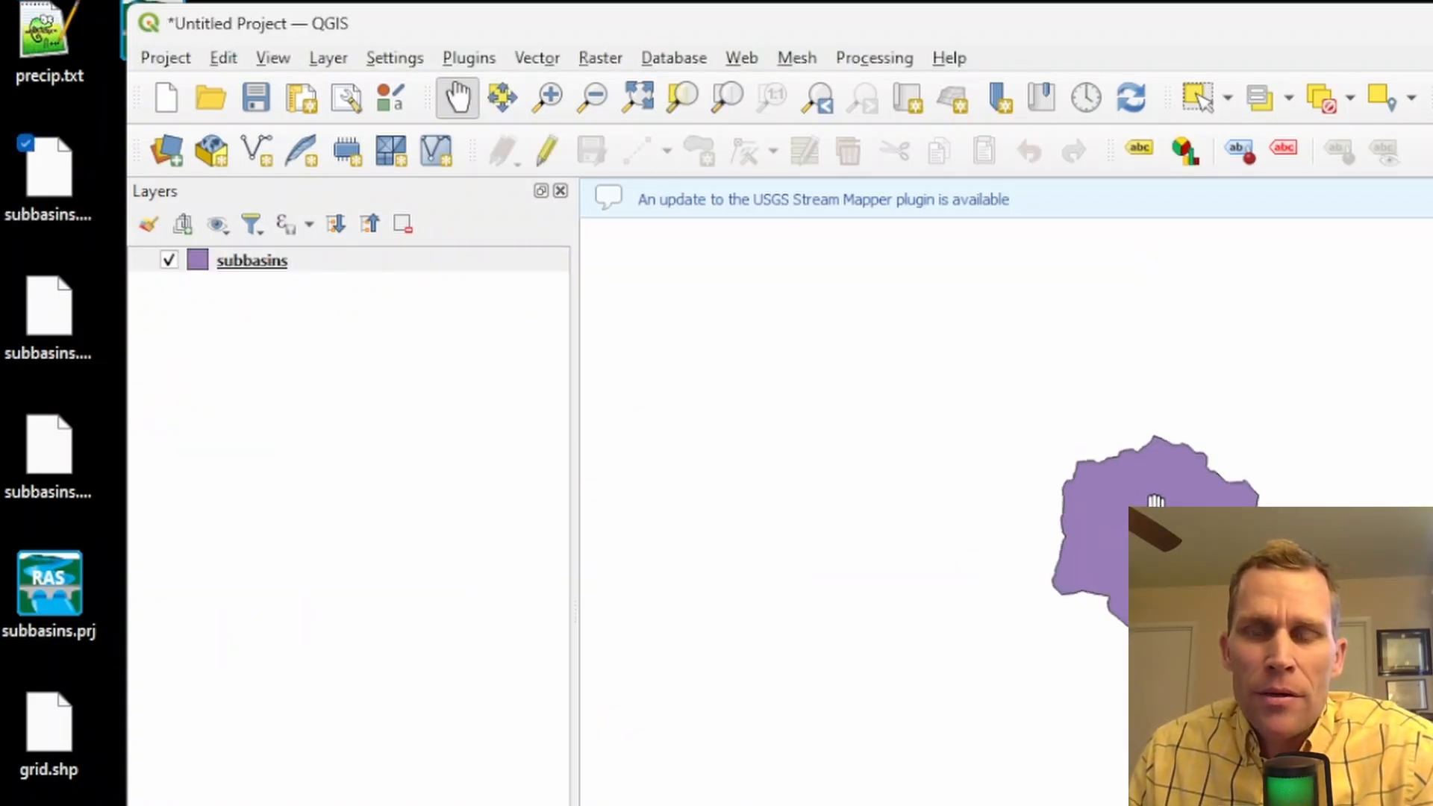
pyautogui.scroll(5, 1129, 496)
pyautogui.scroll(-3, 1014, 420)
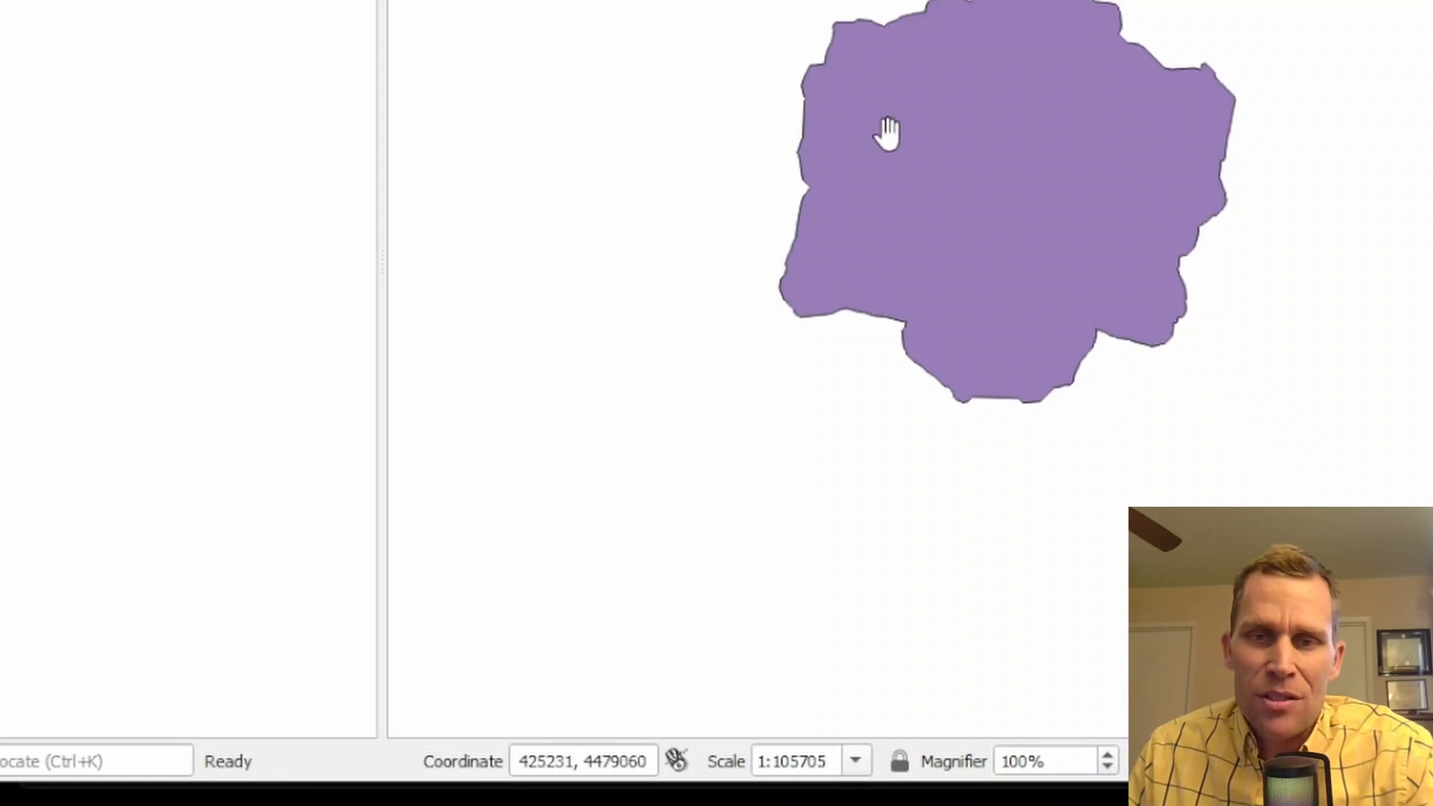
pyautogui.moveTo(907, 145); pyautogui.dragTo(730, 134)
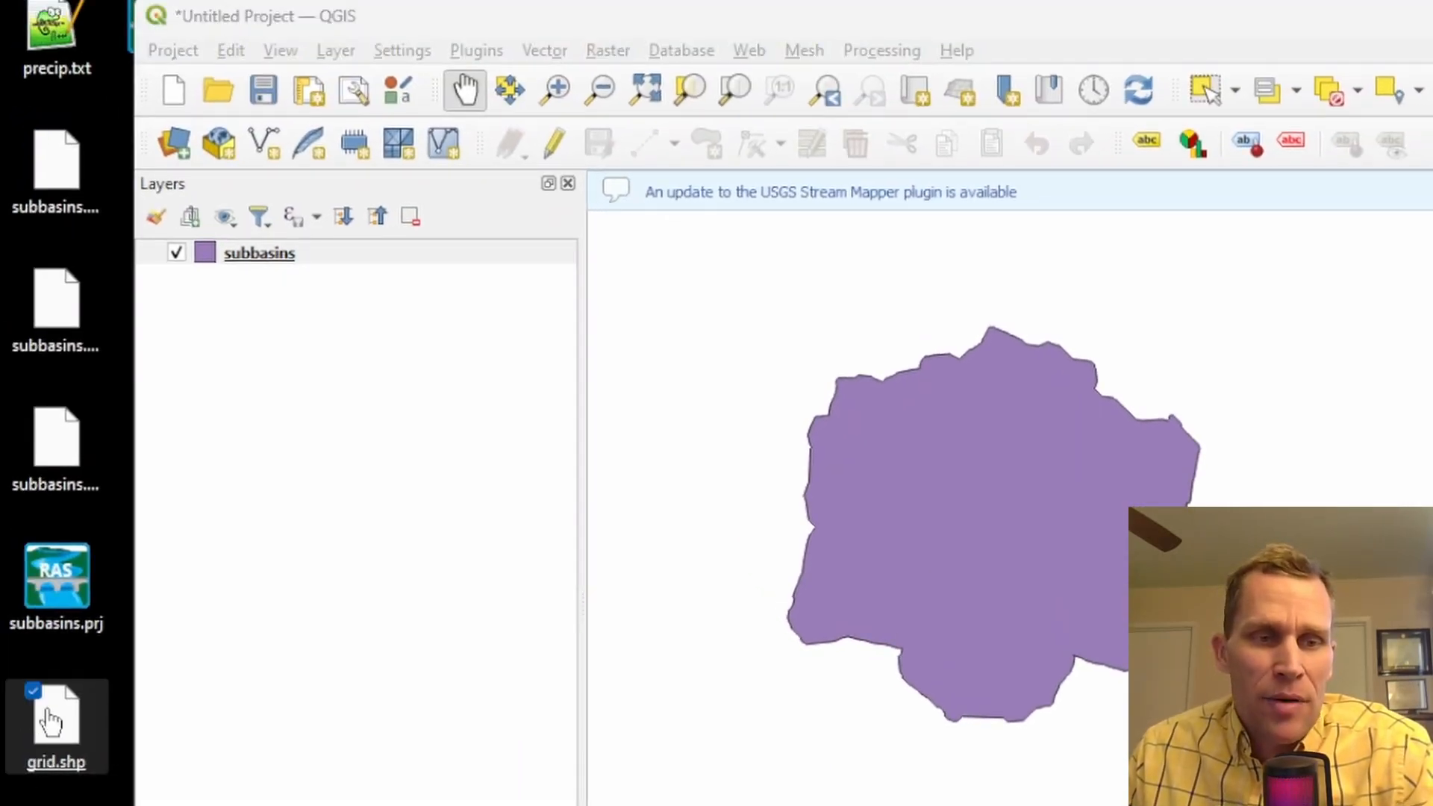
# Add grid.shp from the Desktop above the subbasins layer and toggle its visibility to compare the two layers
pyautogui.moveTo(35, 758); pyautogui.dragTo(681, 498)
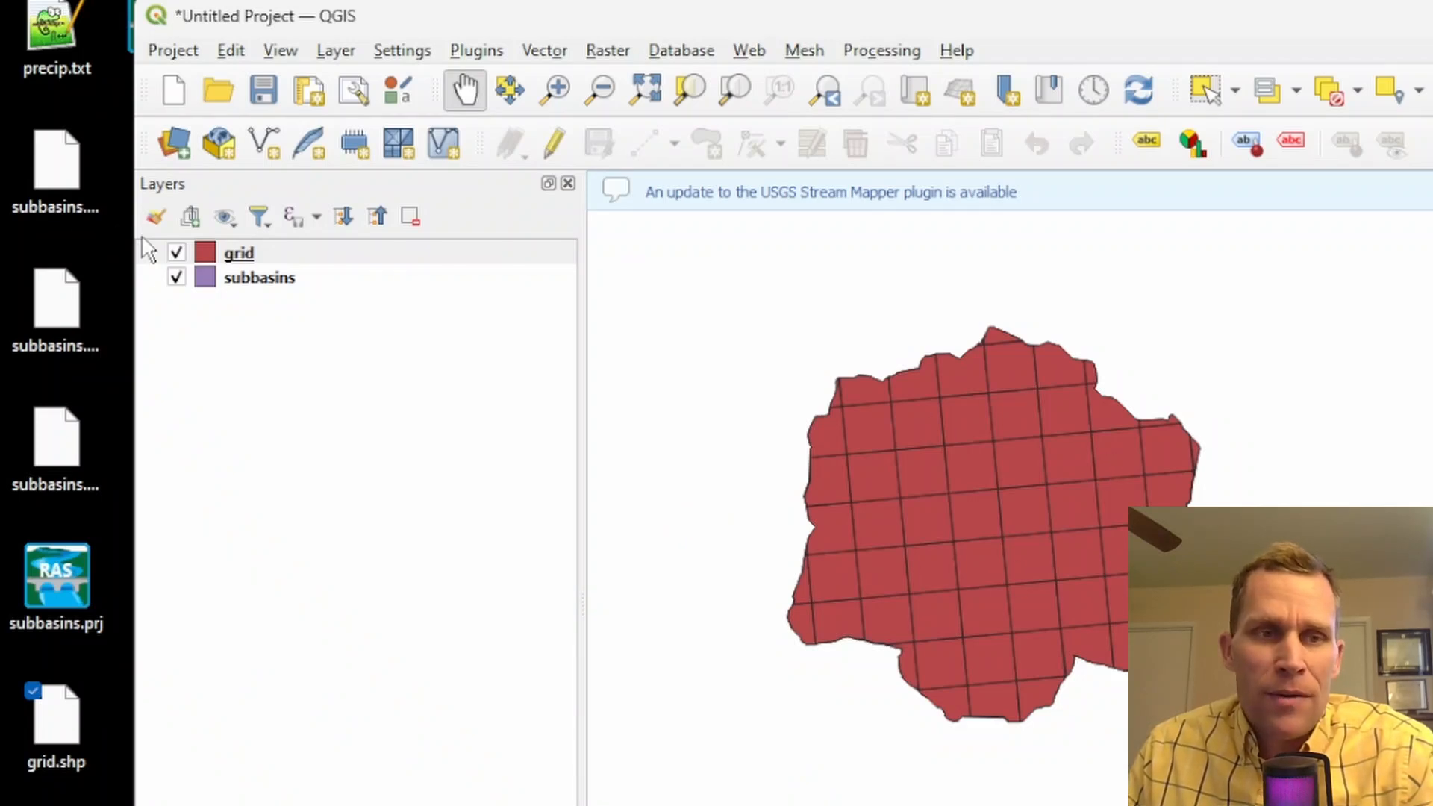
pyautogui.click(177, 254)
pyautogui.click(177, 254)
pyautogui.click(177, 254)
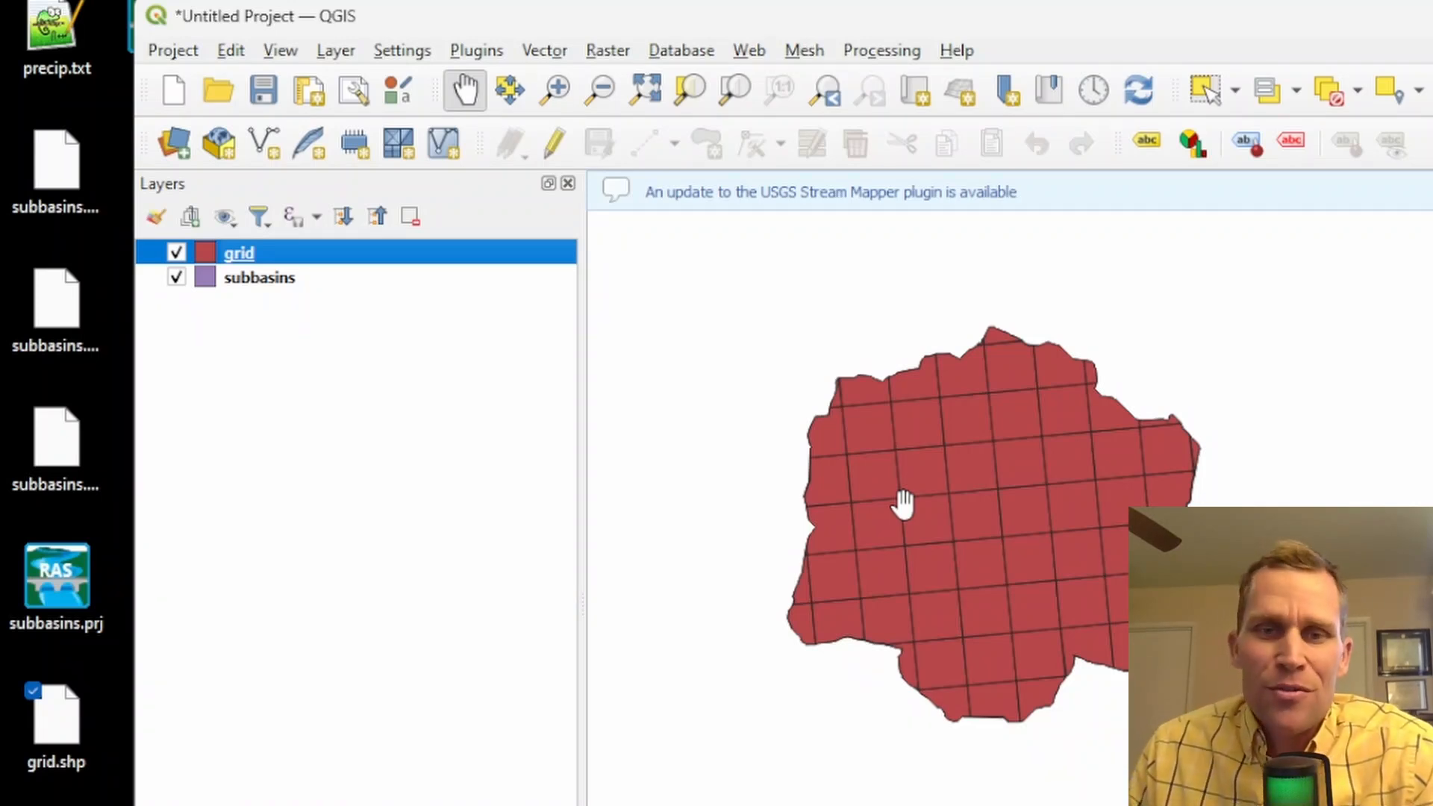
pyautogui.moveTo(904, 505); pyautogui.dragTo(827, 471)
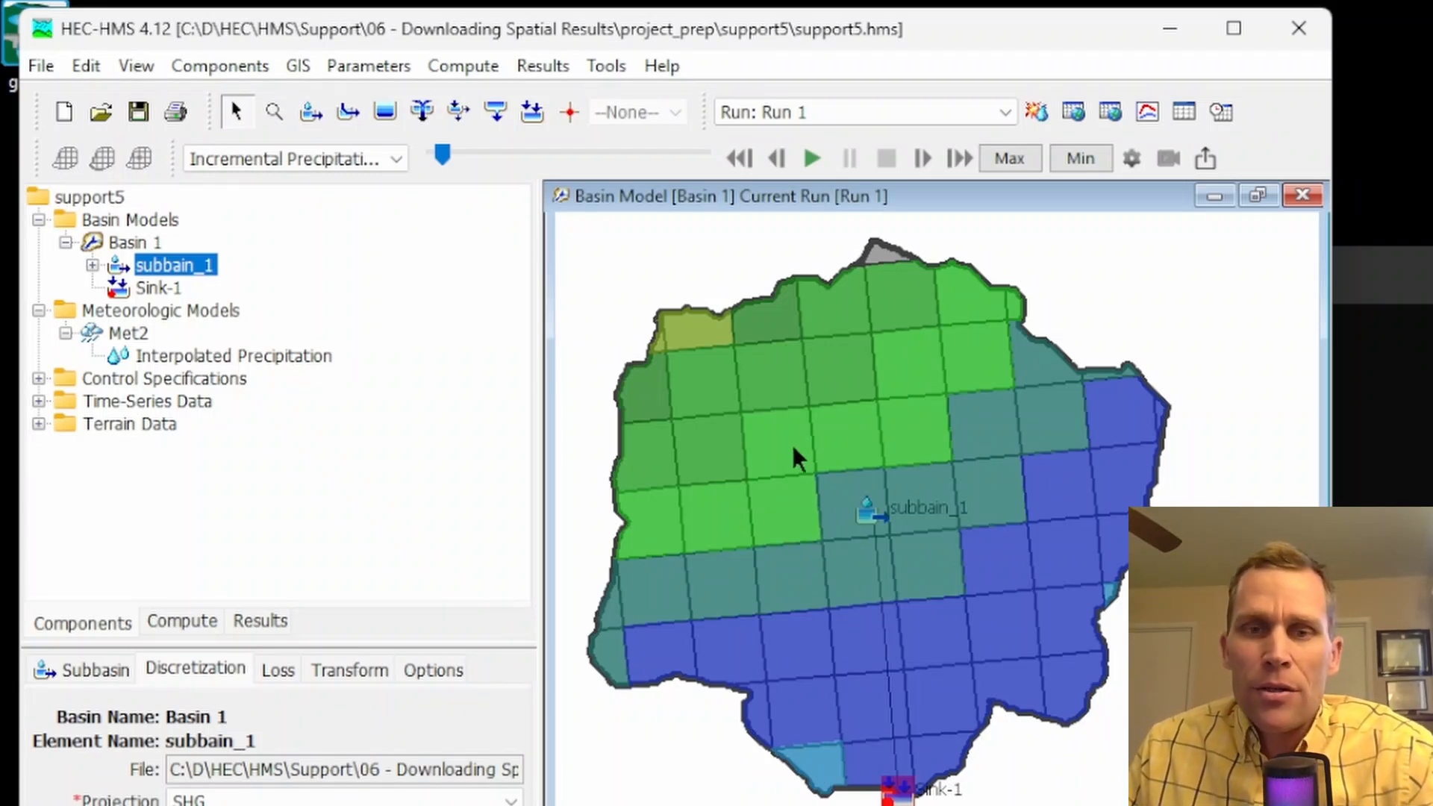
# Return to HEC-HMS and inspect the incremental precipitation values of grid cells in the northwest part of subbain_1
pyautogui.moveTo(736, 450)
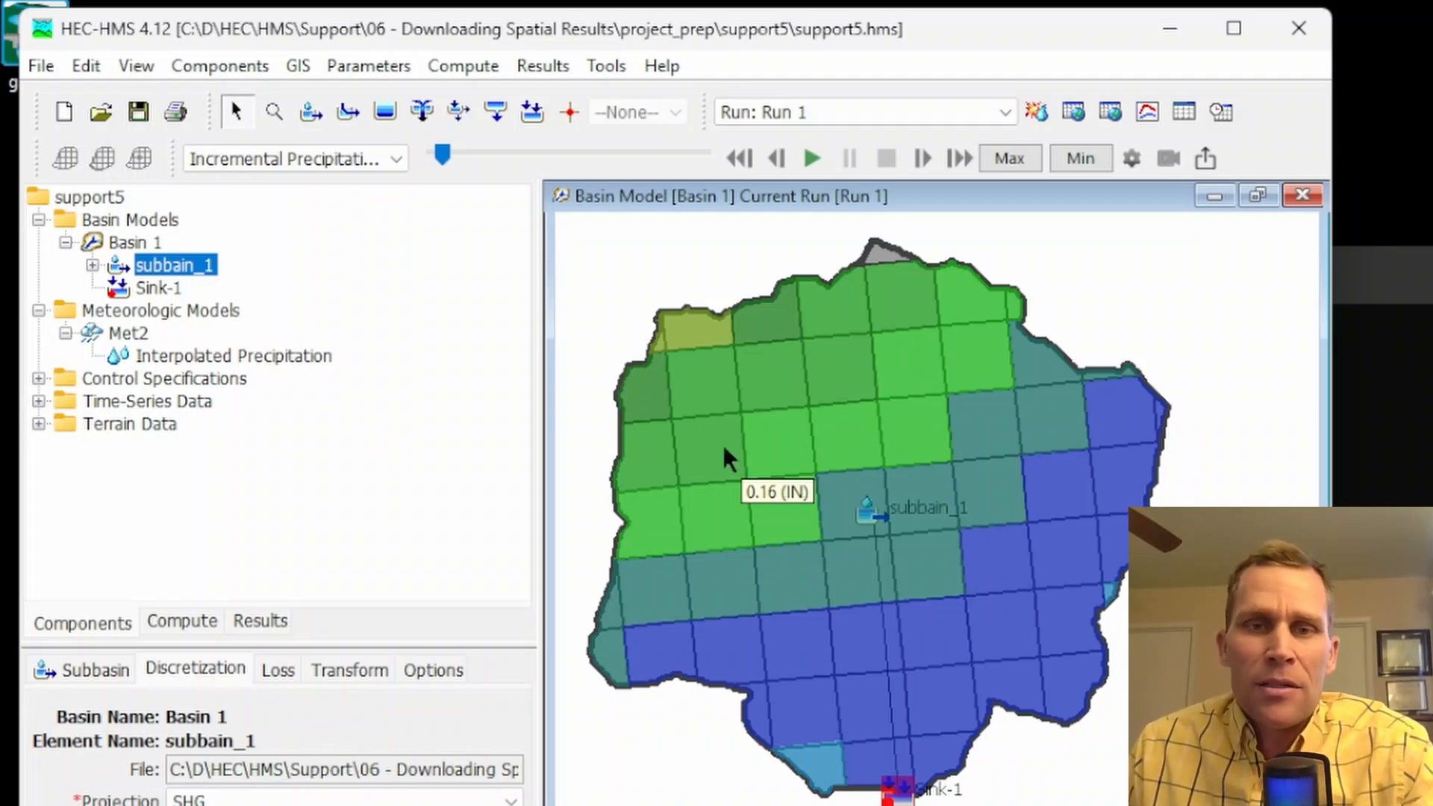
pyautogui.moveTo(723, 408)
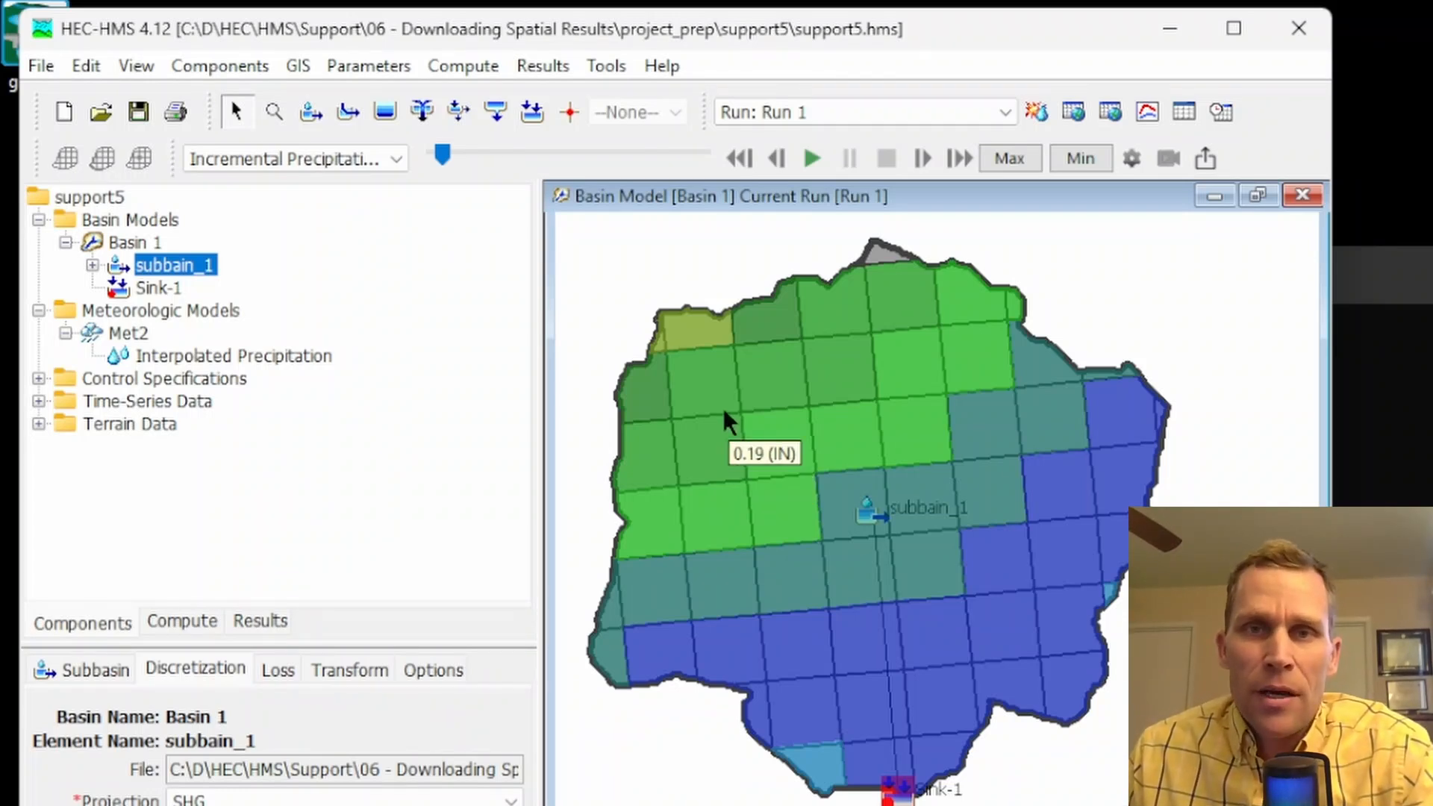